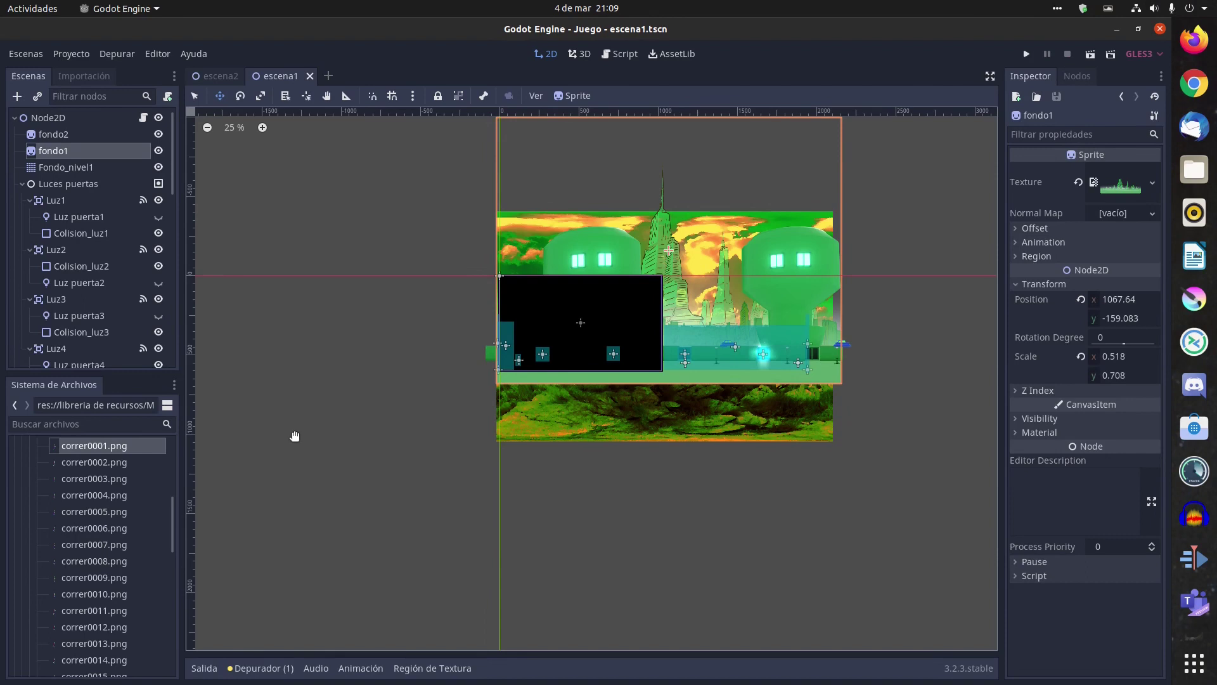
Open the player's Personaje_principal.gd script in the Script workspace.
mouse_move(229, 80)
scroll(101, 227, down, 5)
scroll(101, 227, down, 3)
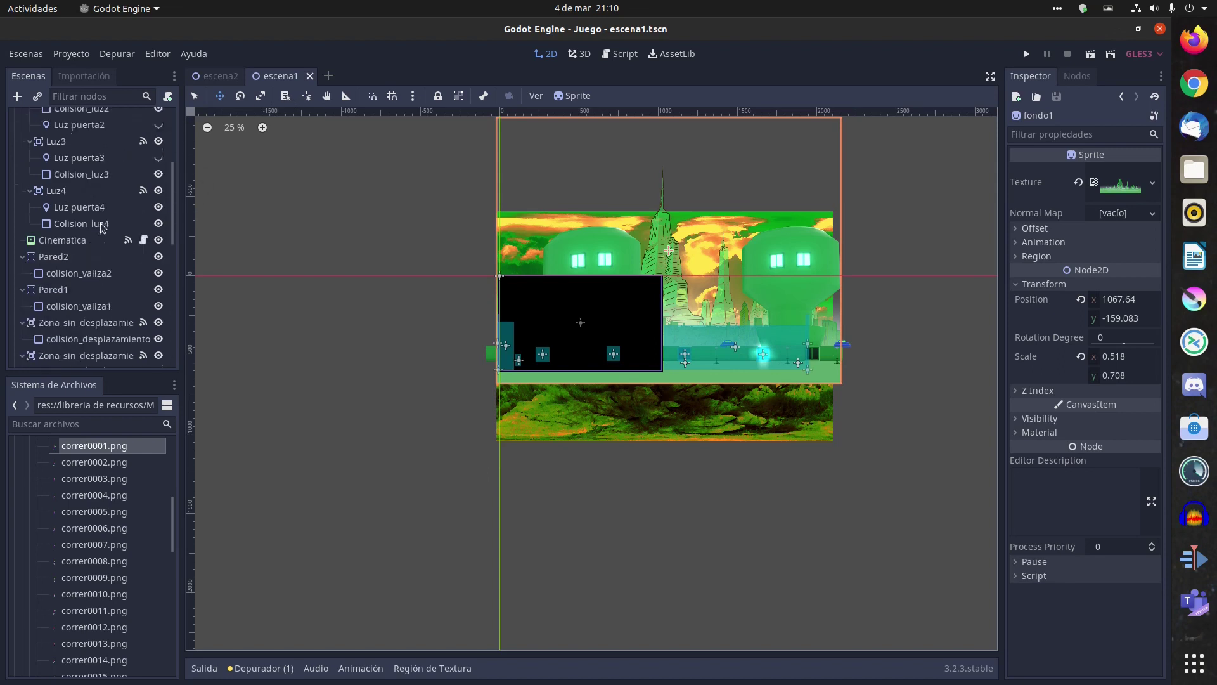
scroll(103, 230, down, 3)
scroll(105, 229, up, 5)
scroll(105, 229, down, 3)
scroll(106, 228, down, 5)
scroll(108, 228, down, 4)
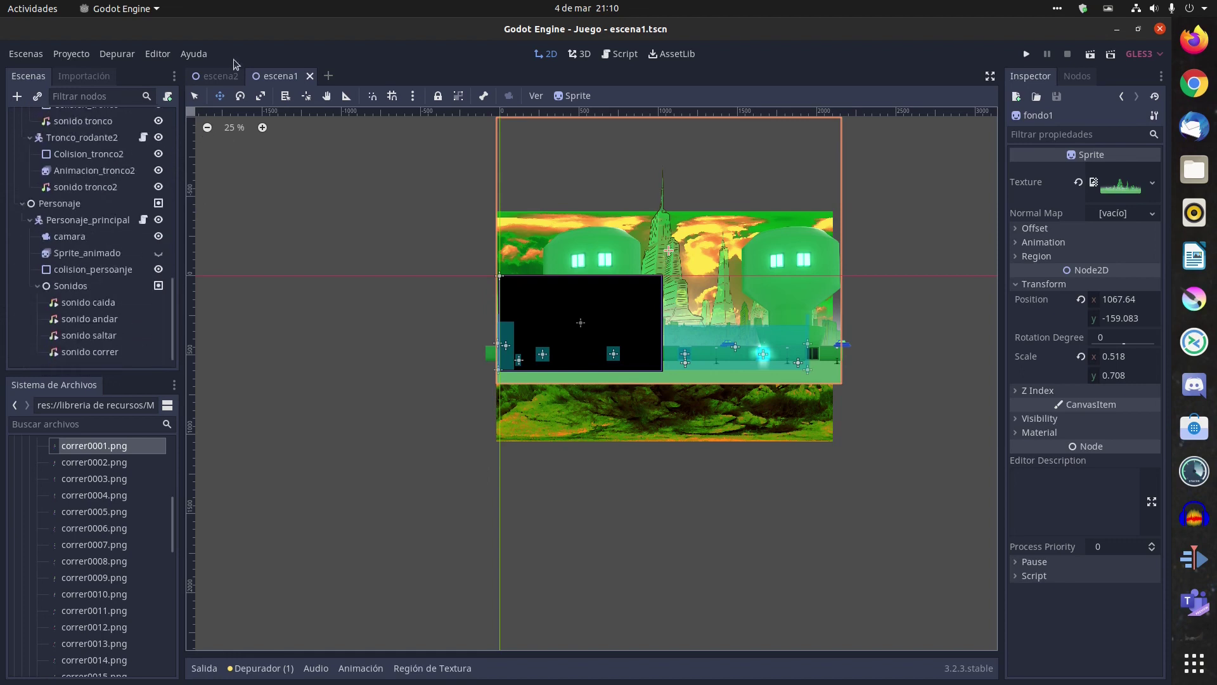
click(142, 220)
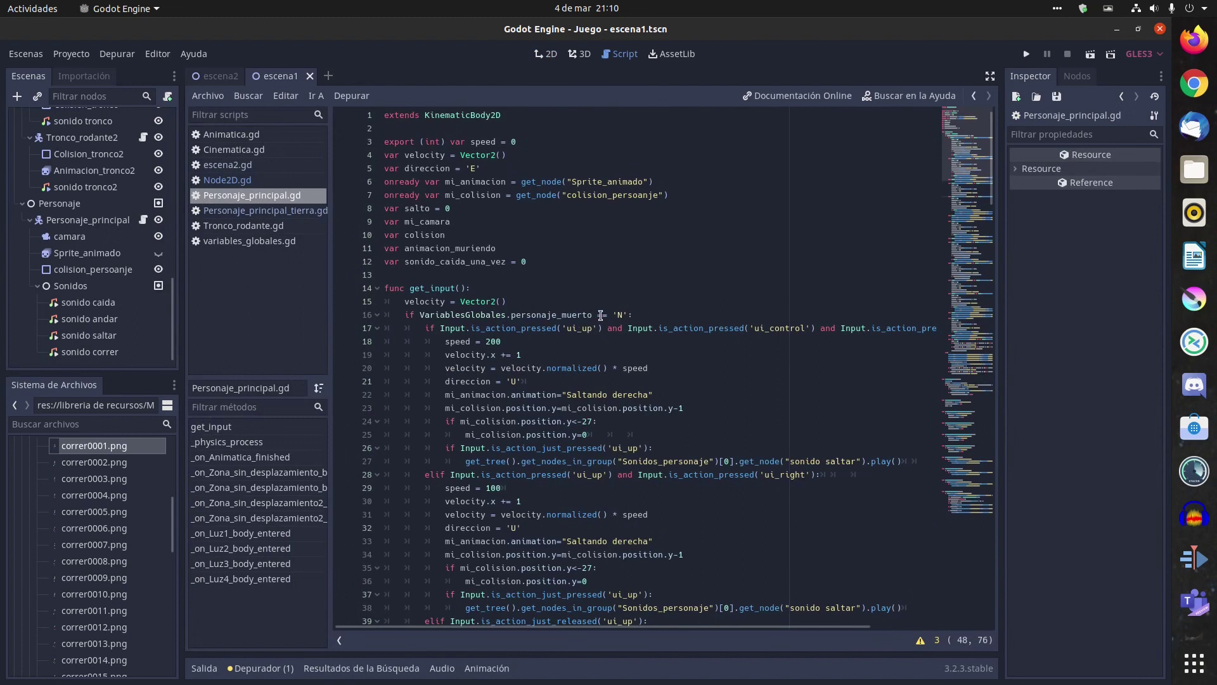
Review the Personaje_principal.gd movement code, then switch to the escena2 scene.
scroll(592, 383, down, 3)
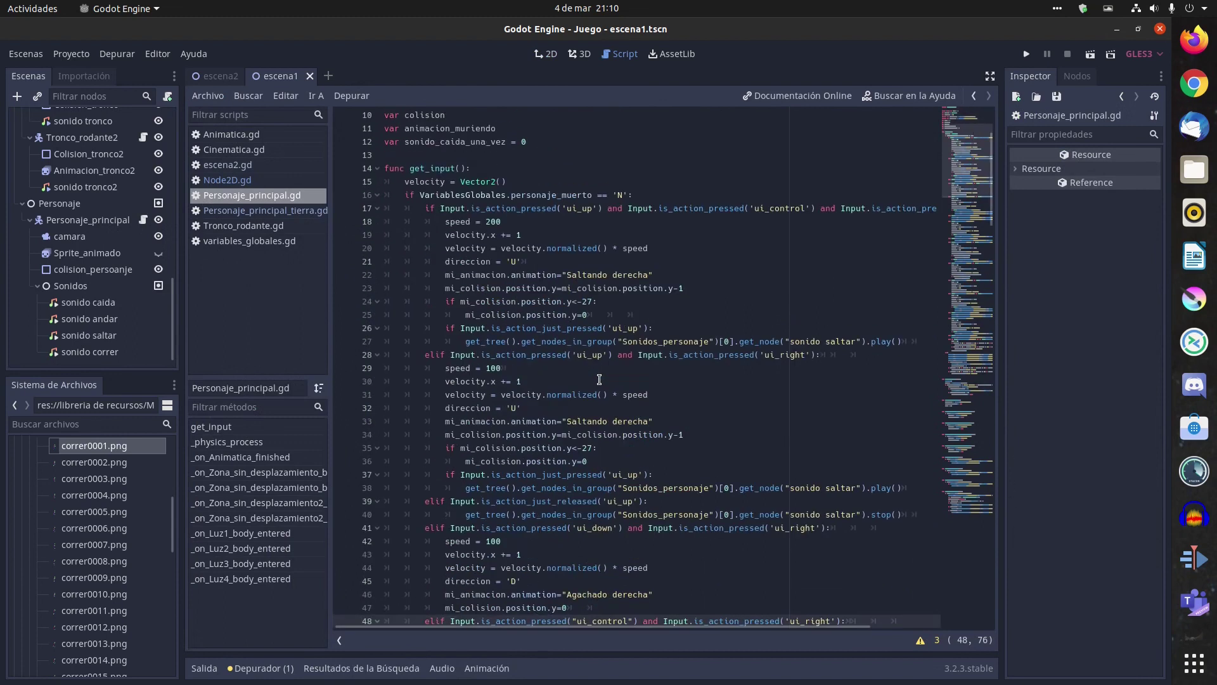
scroll(594, 382, down, 5)
scroll(597, 381, down, 7)
scroll(600, 380, down, 6)
scroll(601, 381, down, 7)
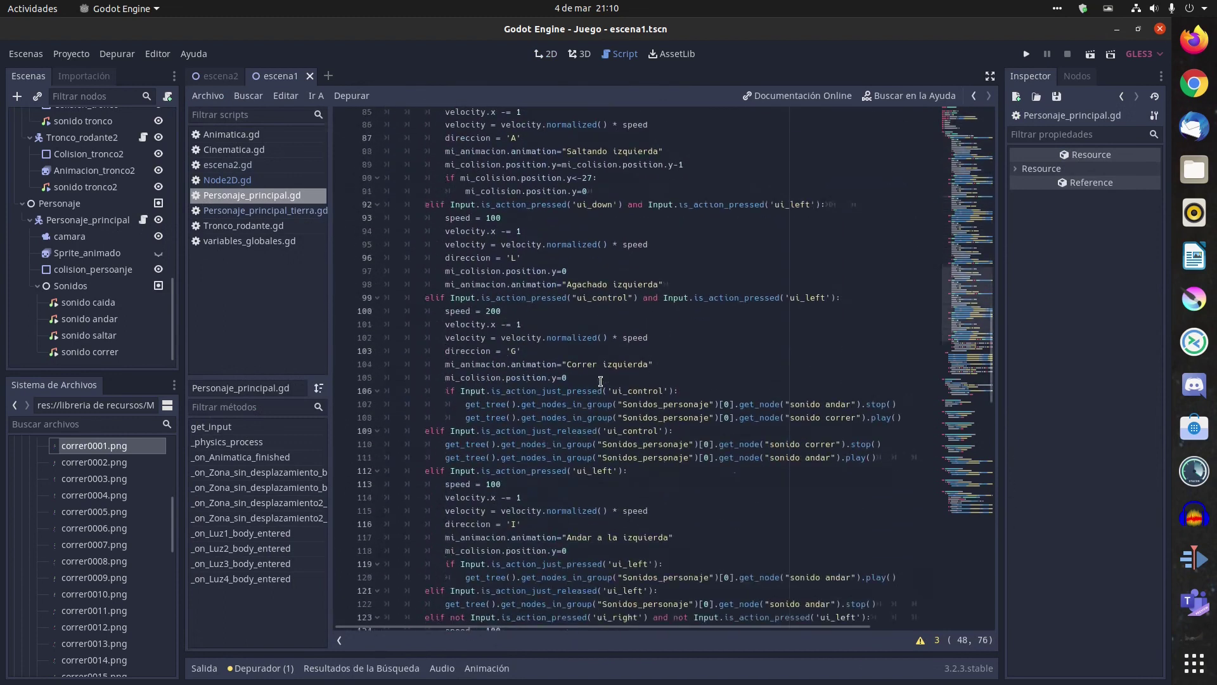
scroll(599, 382, down, 7)
scroll(600, 385, down, 4)
scroll(599, 387, down, 10)
scroll(599, 388, down, 8)
scroll(599, 388, up, 3)
scroll(599, 388, up, 4)
scroll(599, 388, up, 7)
scroll(599, 388, up, 6)
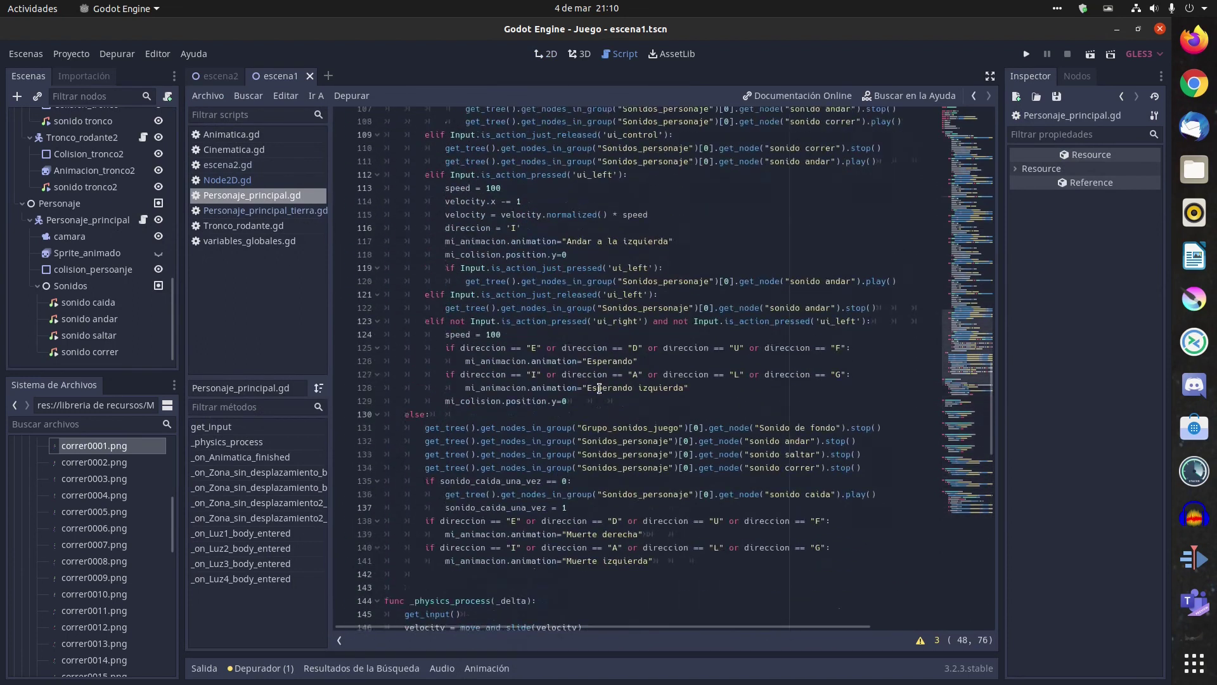
scroll(599, 384, up, 7)
scroll(598, 378, up, 5)
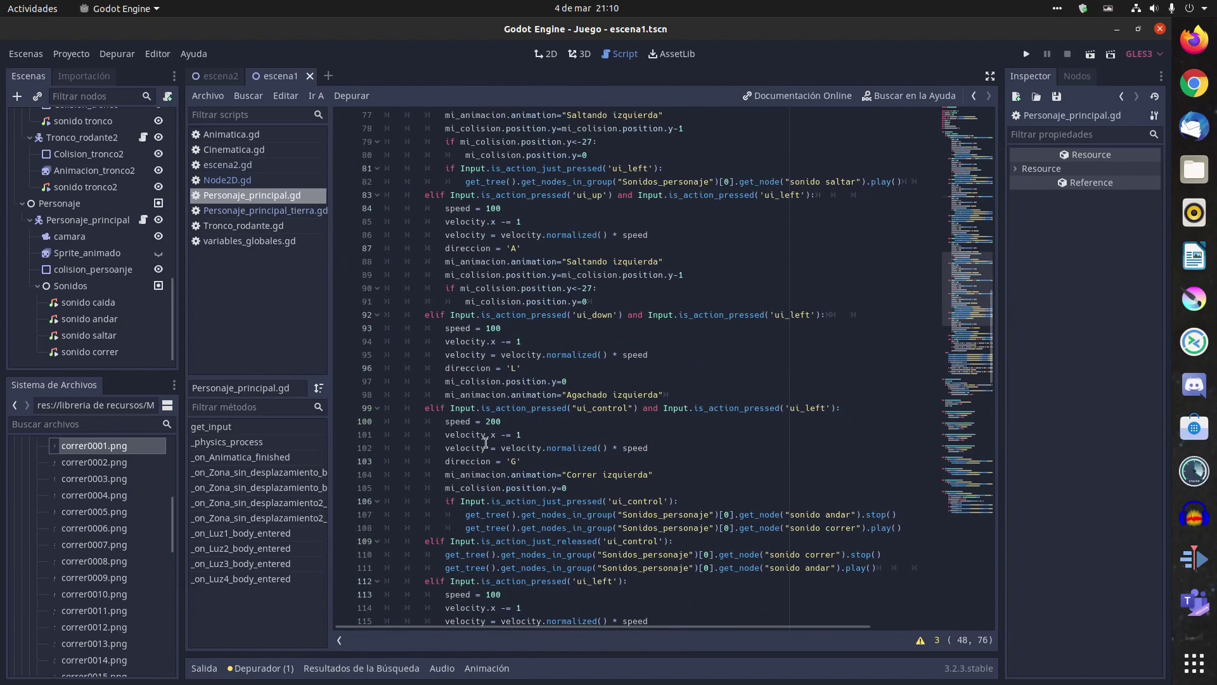
scroll(486, 441, up, 2)
scroll(486, 440, up, 2)
scroll(486, 441, up, 1)
scroll(486, 441, up, 1)
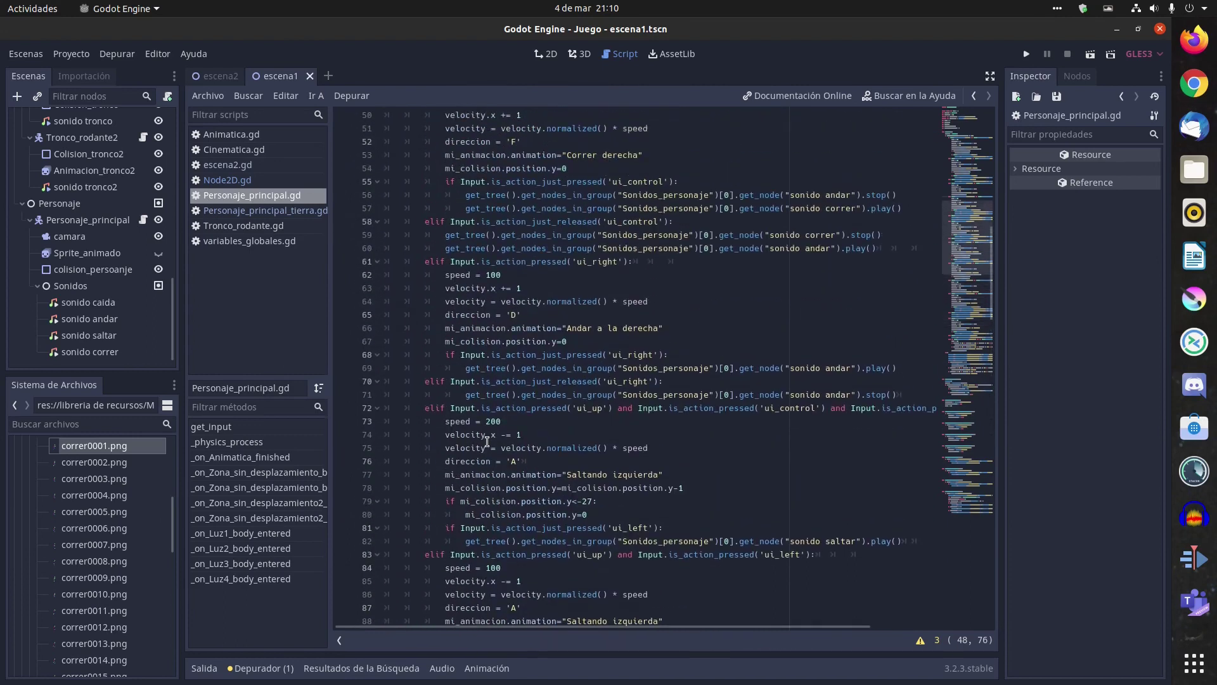
scroll(486, 440, up, 5)
scroll(486, 380, up, 7)
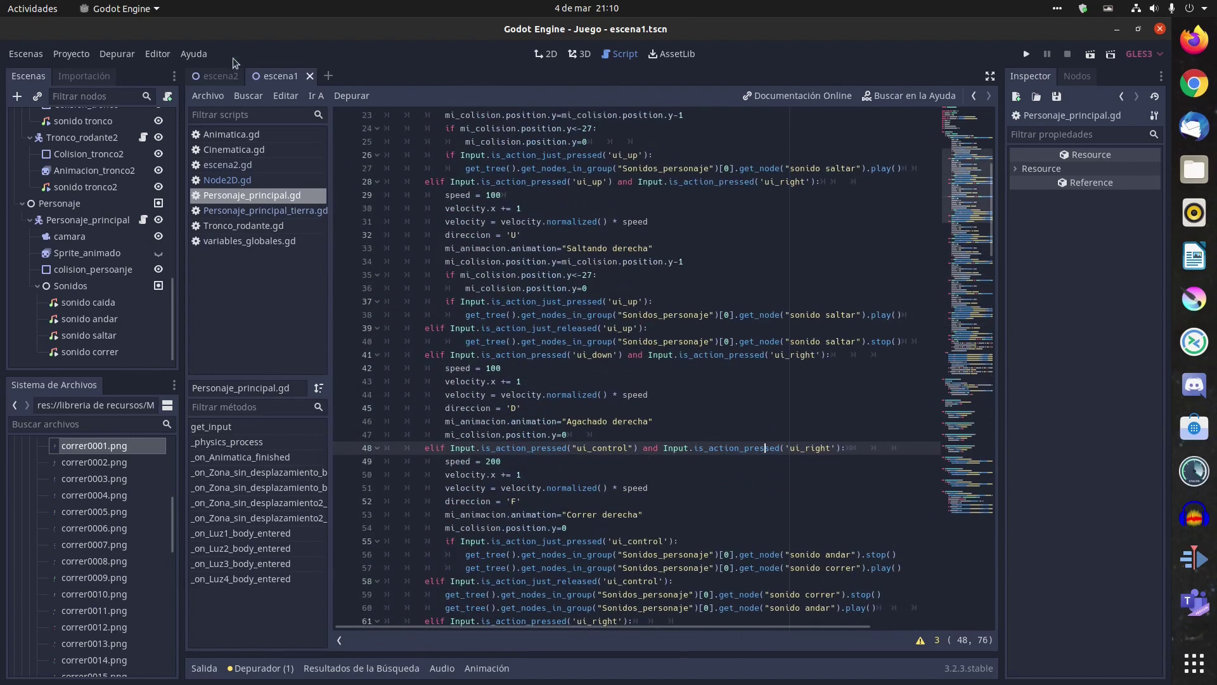
click(217, 77)
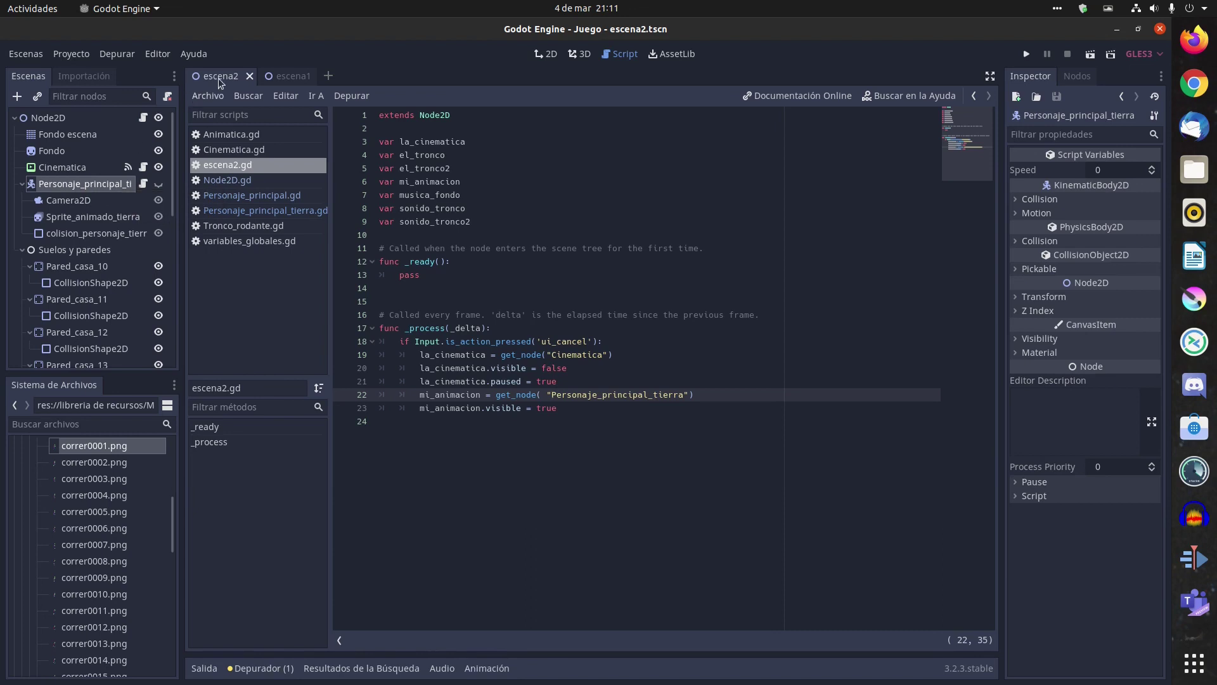
click(144, 184)
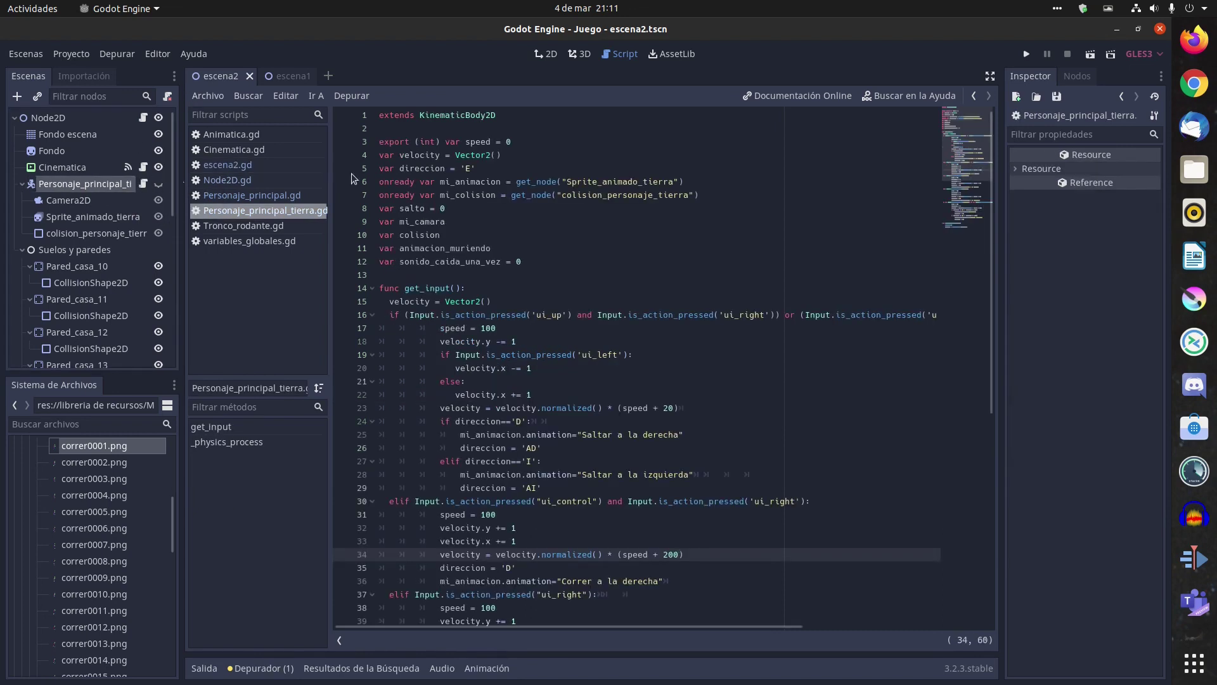
scroll(537, 165, down, 5)
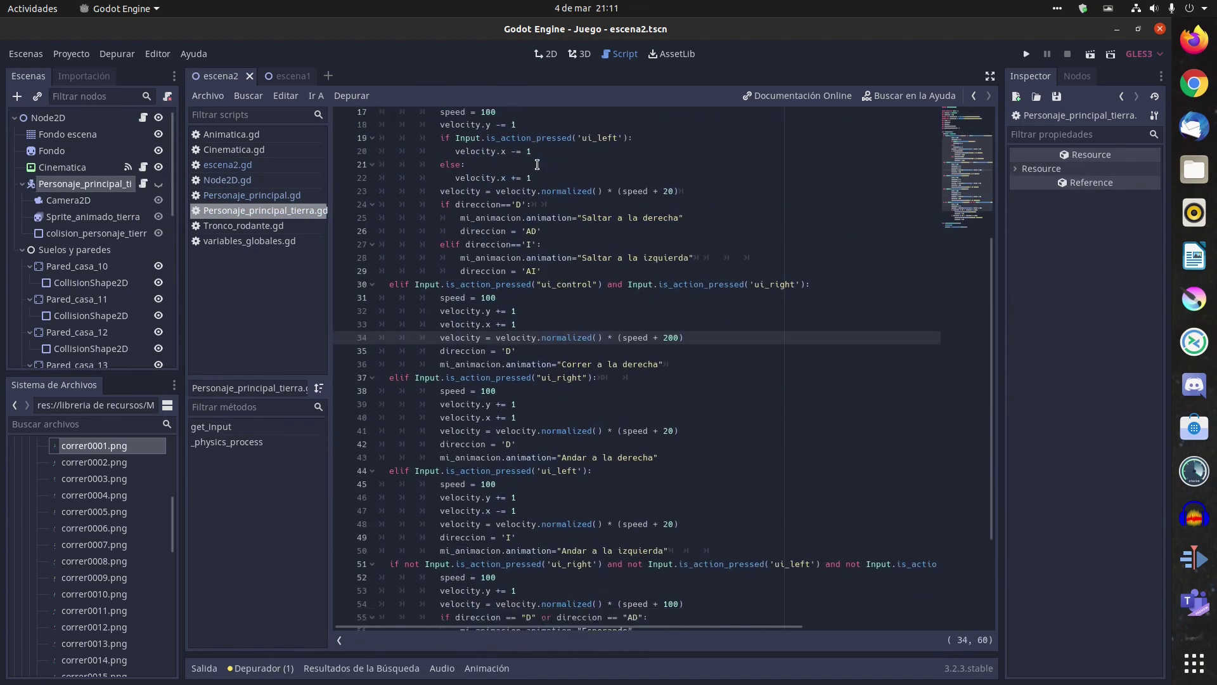
scroll(537, 165, down, 4)
scroll(537, 165, up, 9)
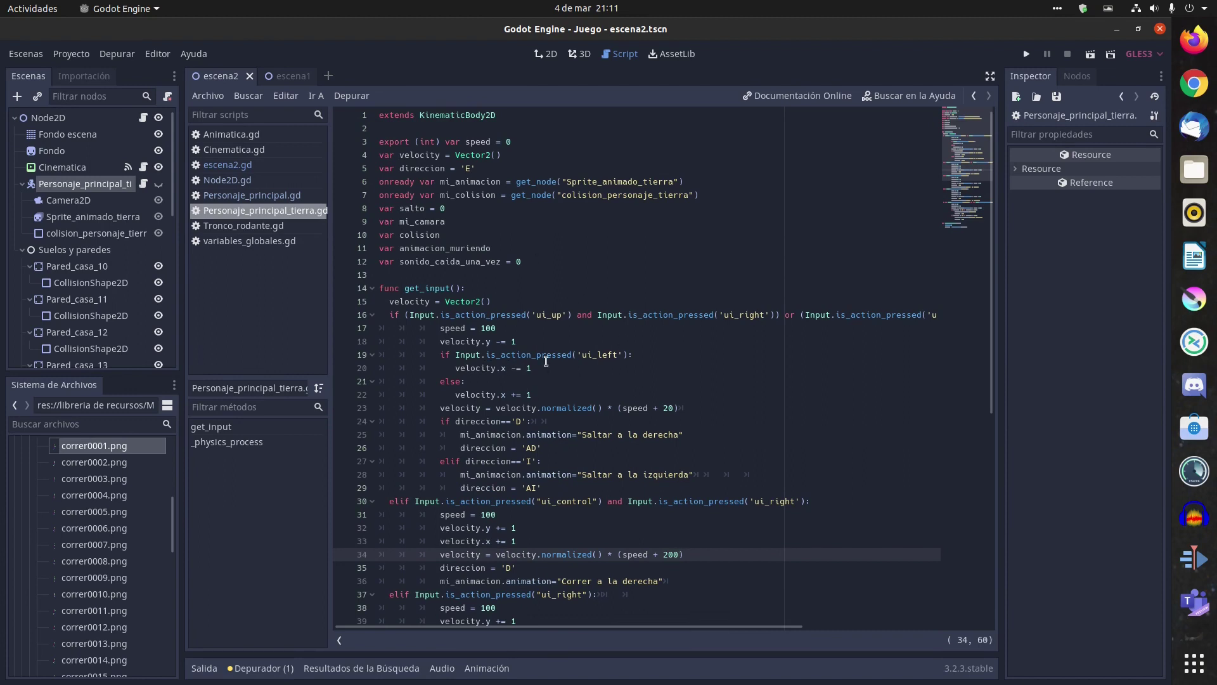
scroll(524, 327, down, 3)
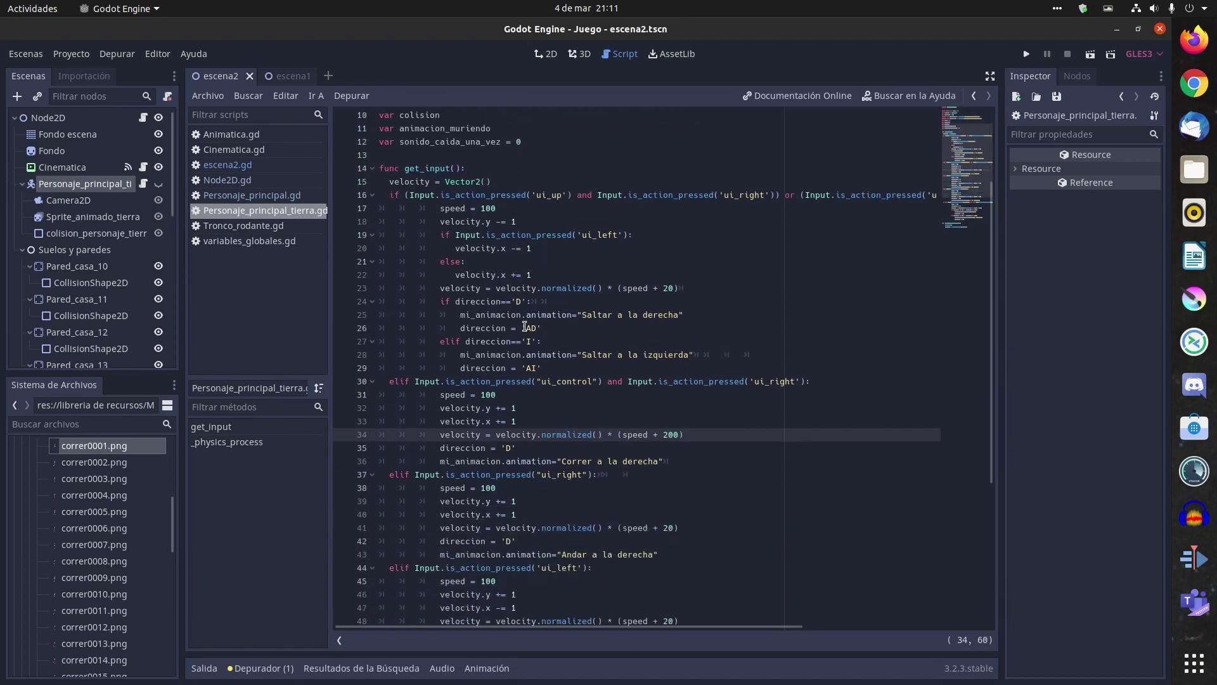
scroll(623, 394, down, 3)
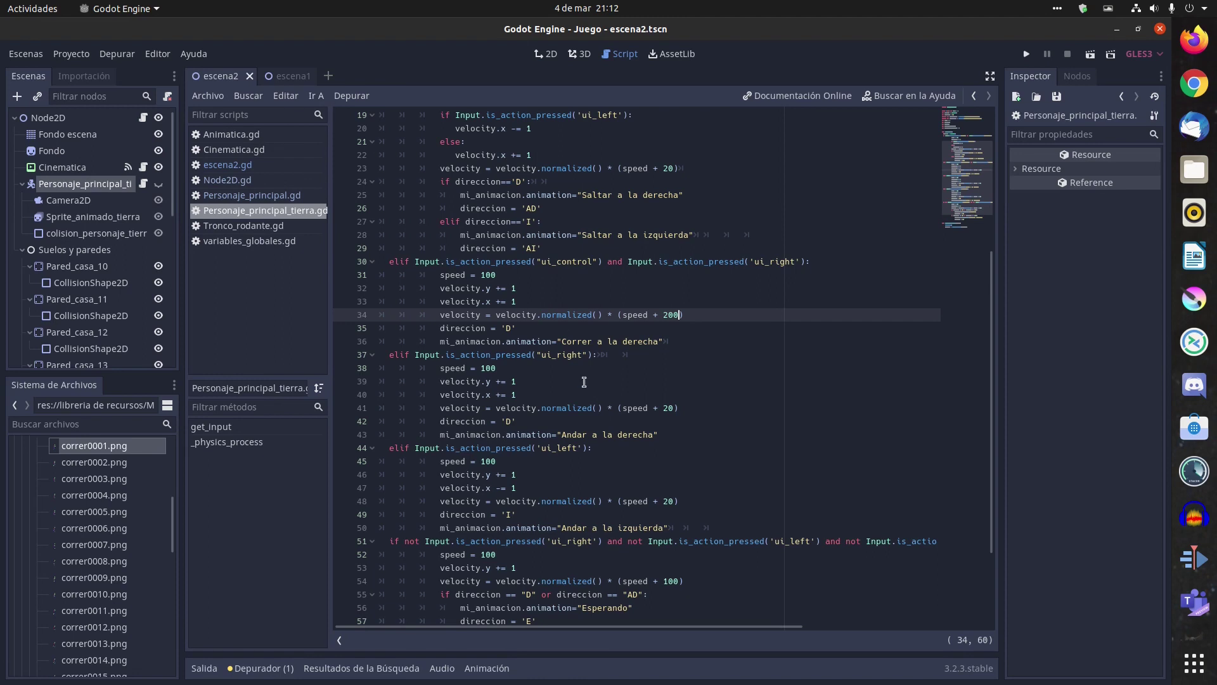
scroll(650, 292, down, 3)
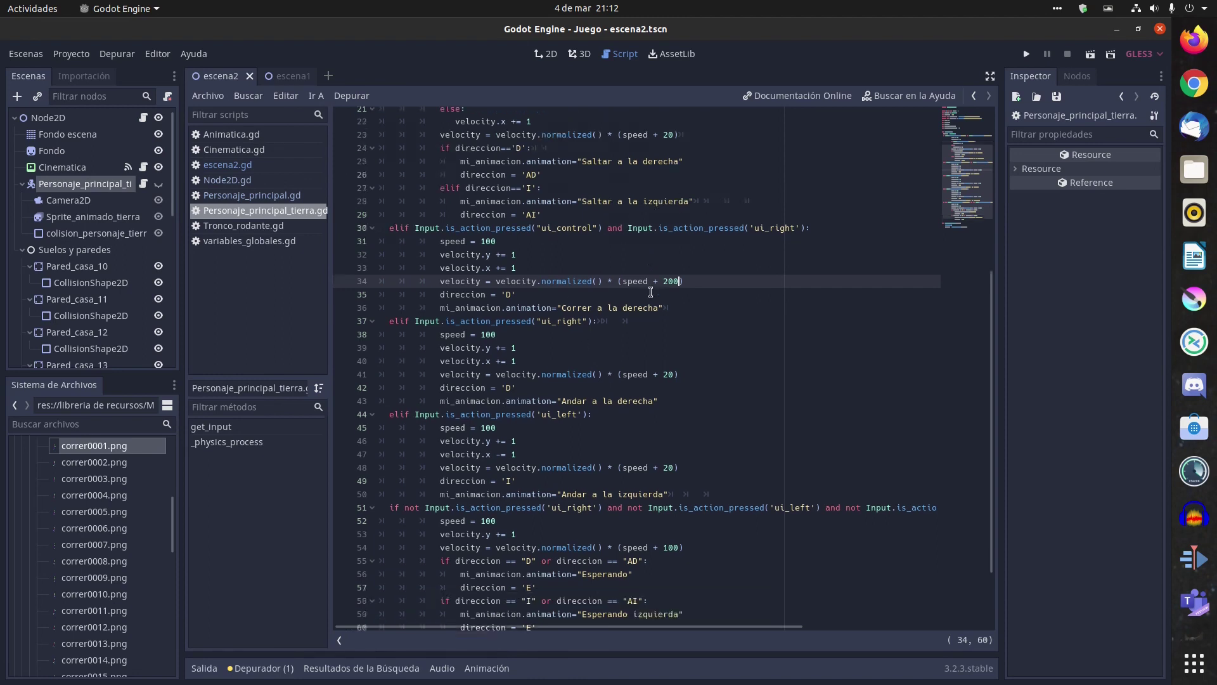
scroll(651, 291, up, 3)
scroll(650, 292, up, 2)
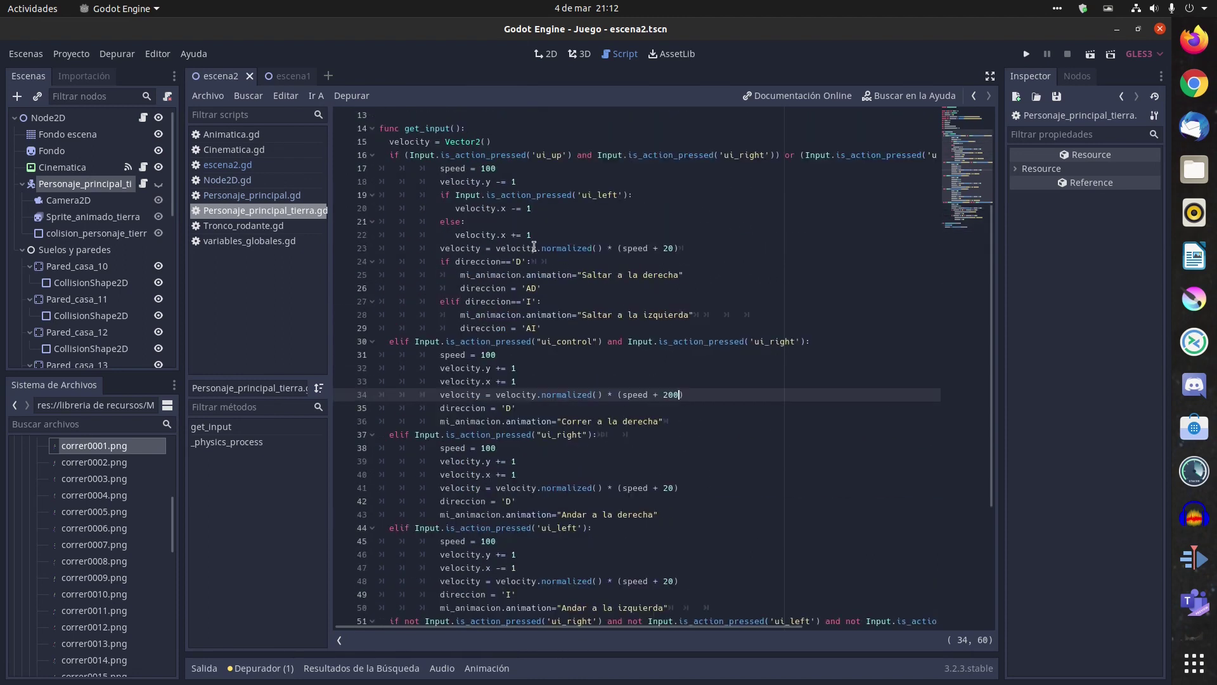
scroll(543, 247, up, 2)
scroll(568, 266, up, 2)
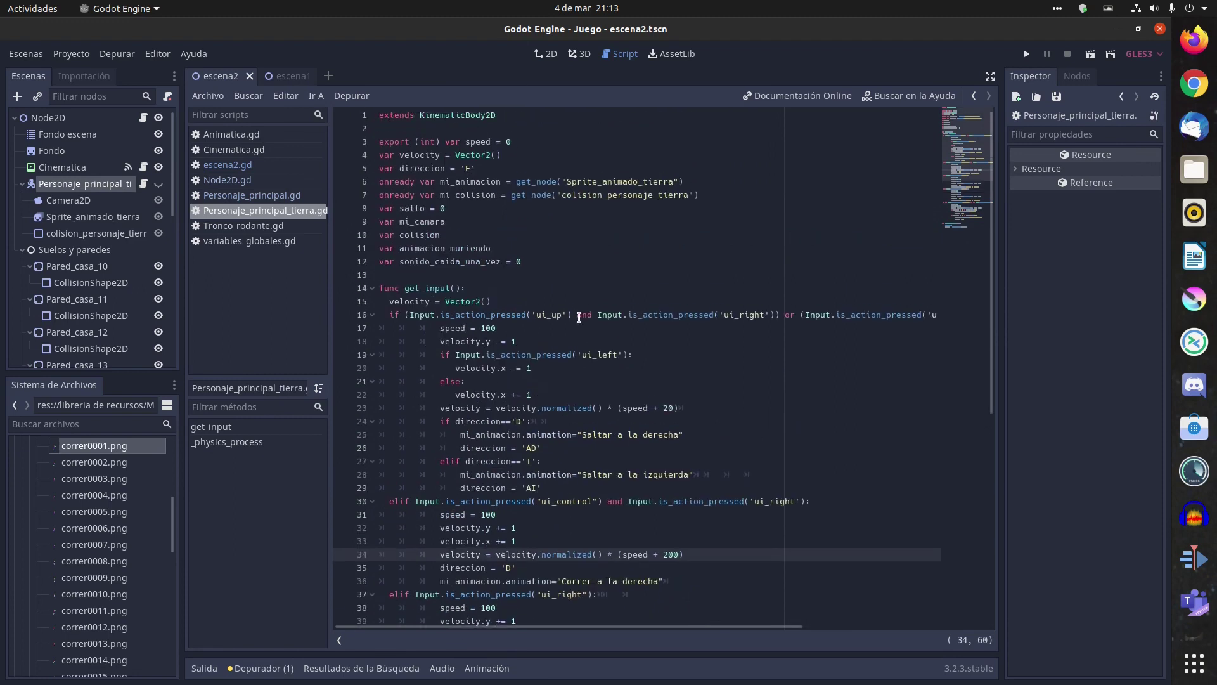
scroll(579, 317, down, 3)
scroll(583, 315, up, 1)
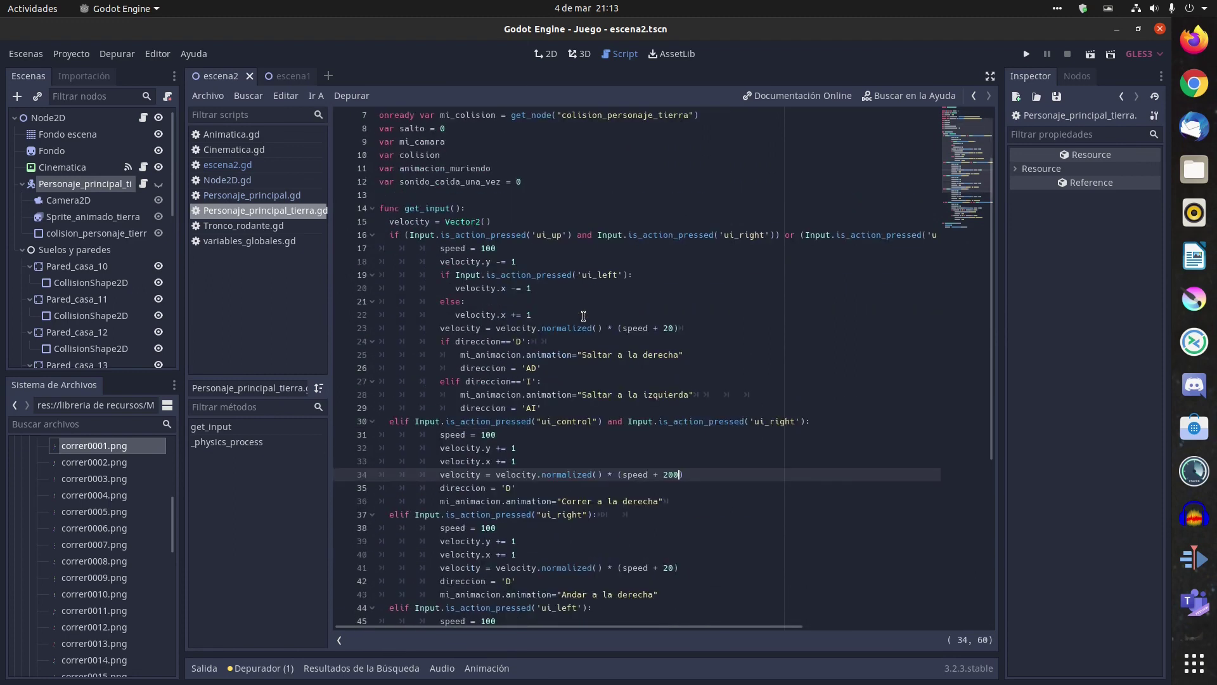
scroll(583, 315, up, 2)
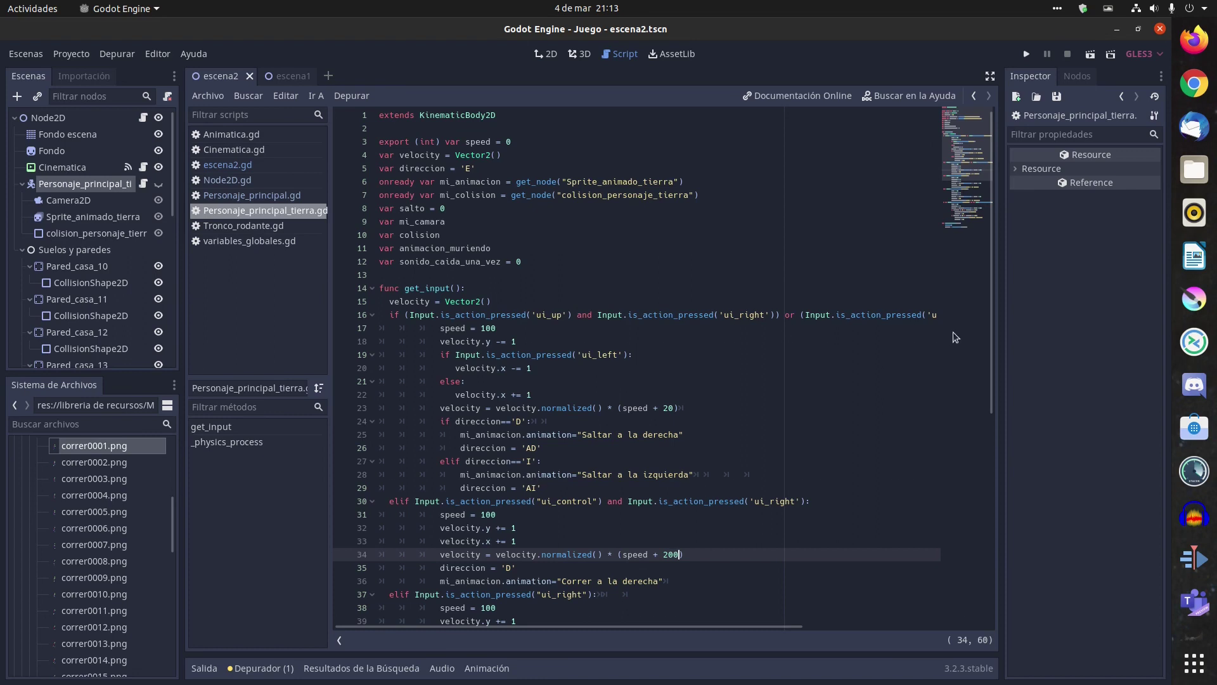
click(406, 315)
drag(406, 315, 779, 315)
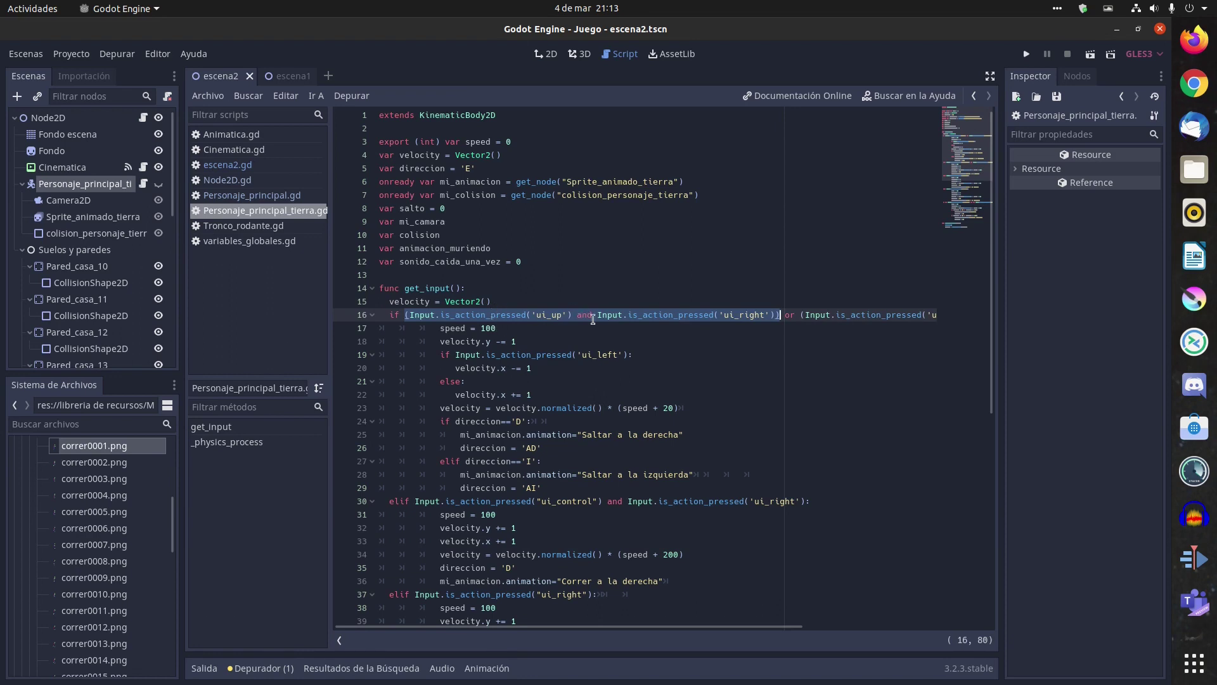
click(805, 315)
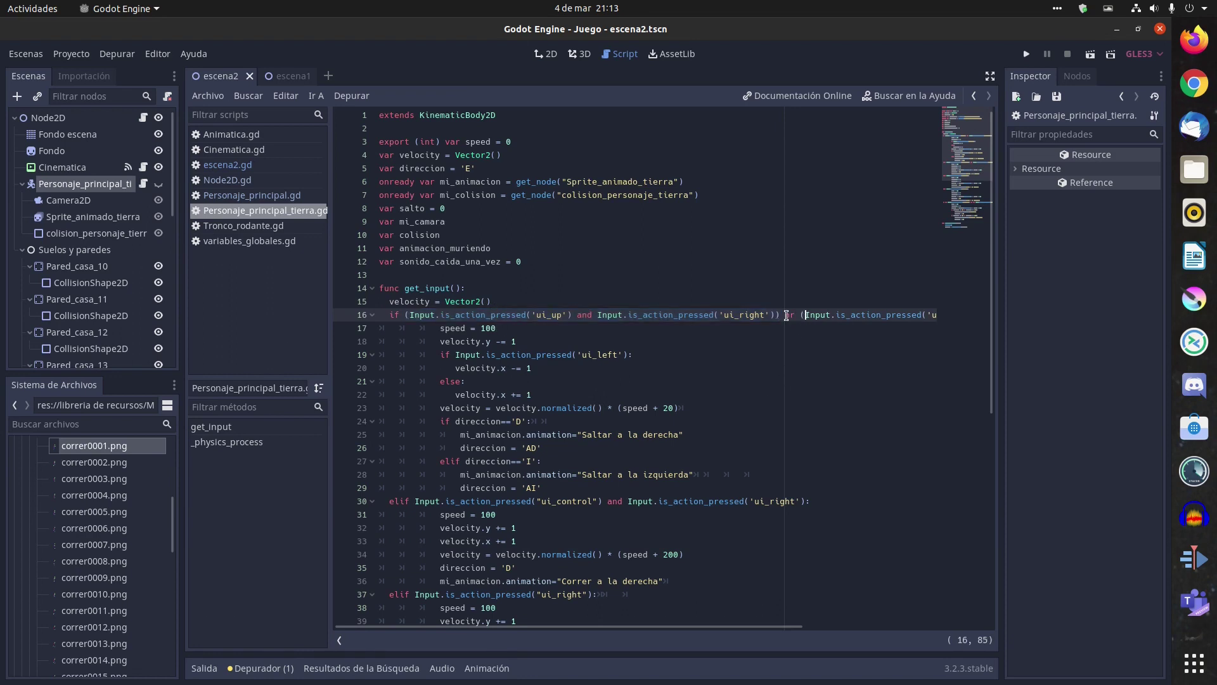
click(791, 314)
drag(405, 315, 778, 316)
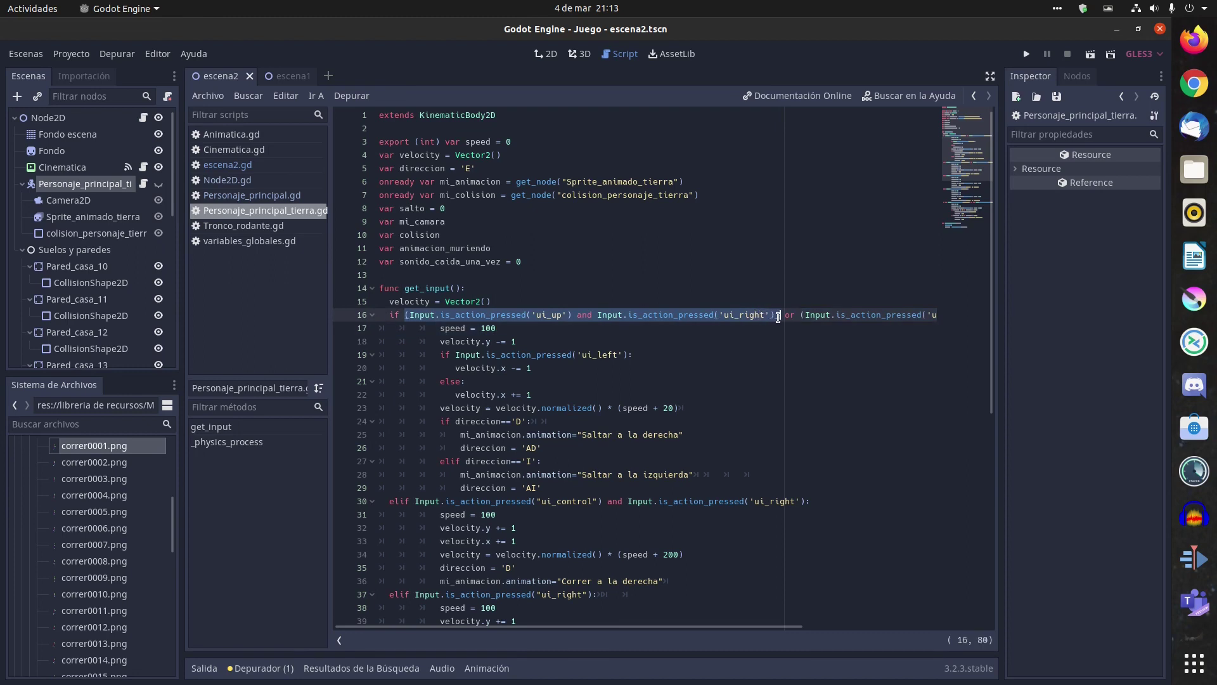
click(797, 314)
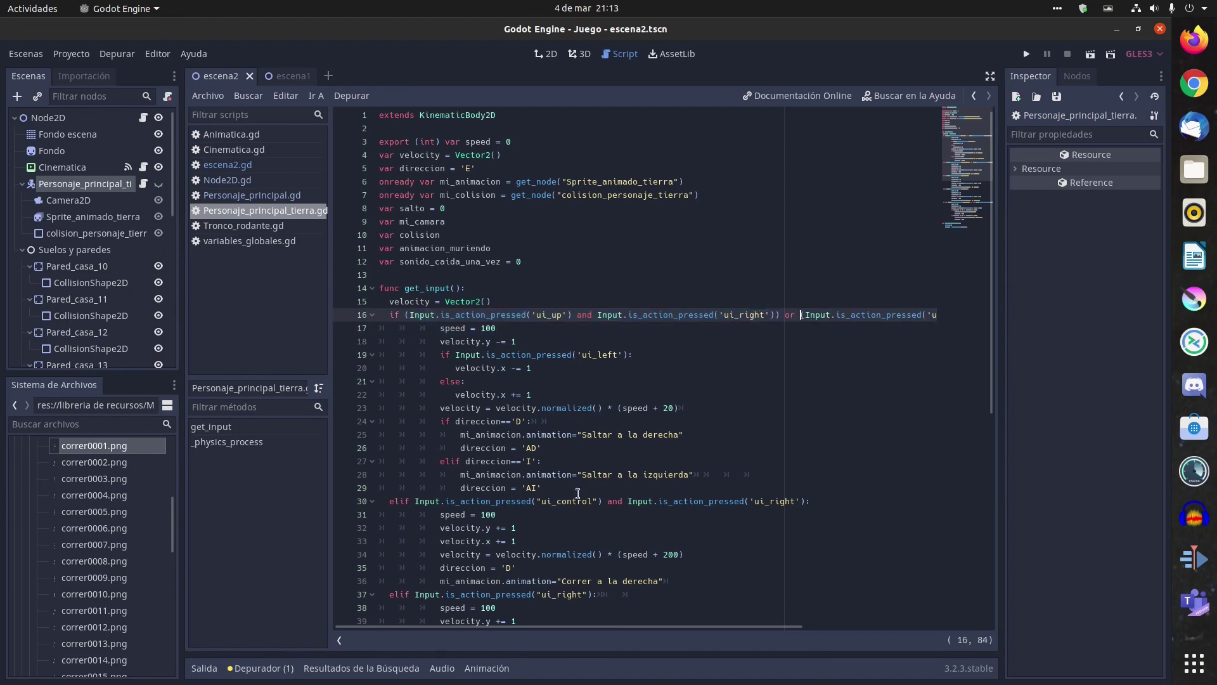
drag(490, 624, 676, 618)
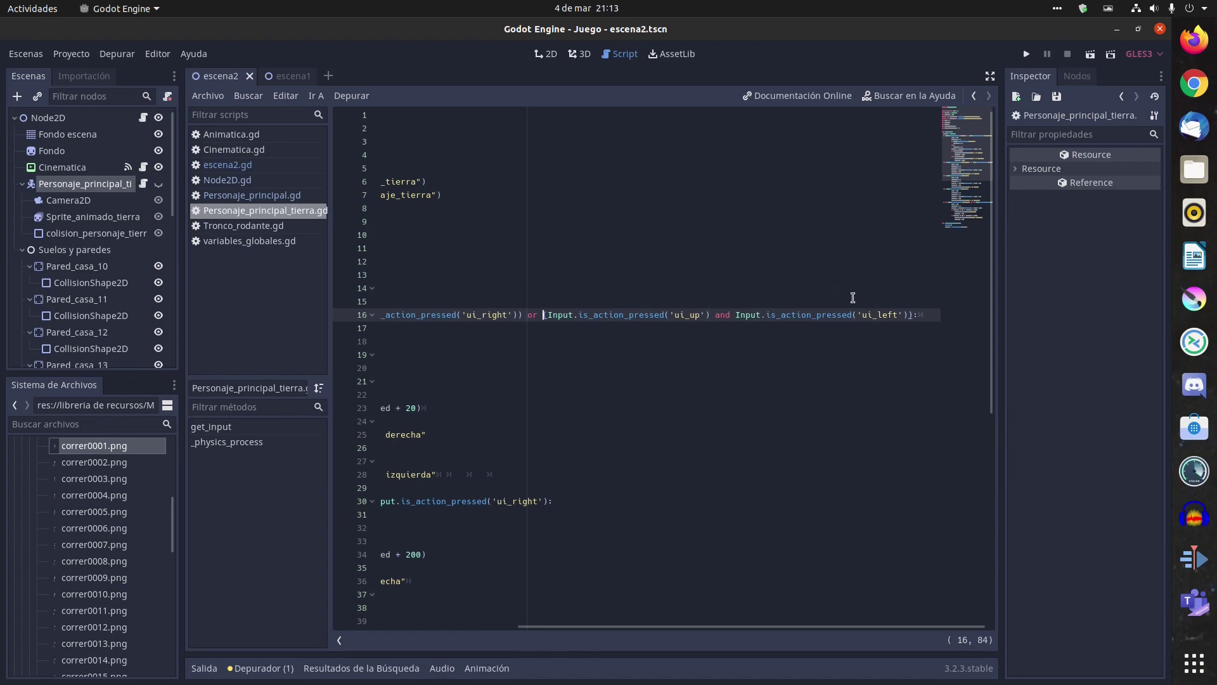
drag(652, 626, 448, 638)
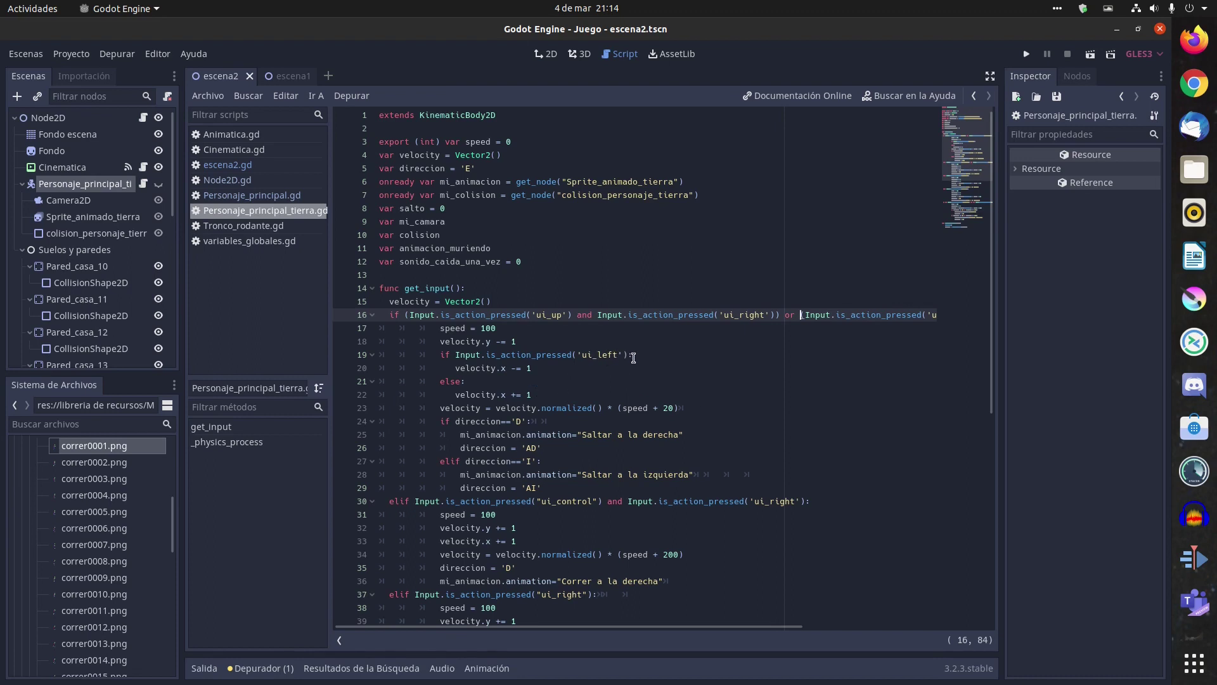
text(()
click(508, 368)
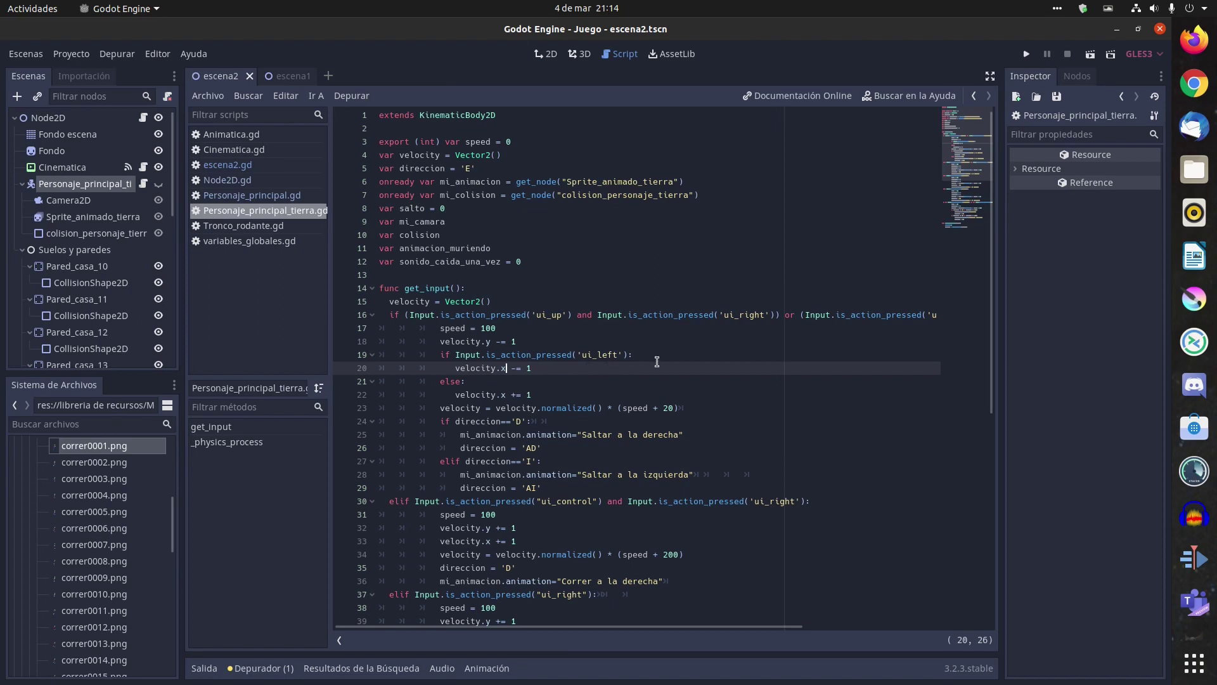
click(447, 382)
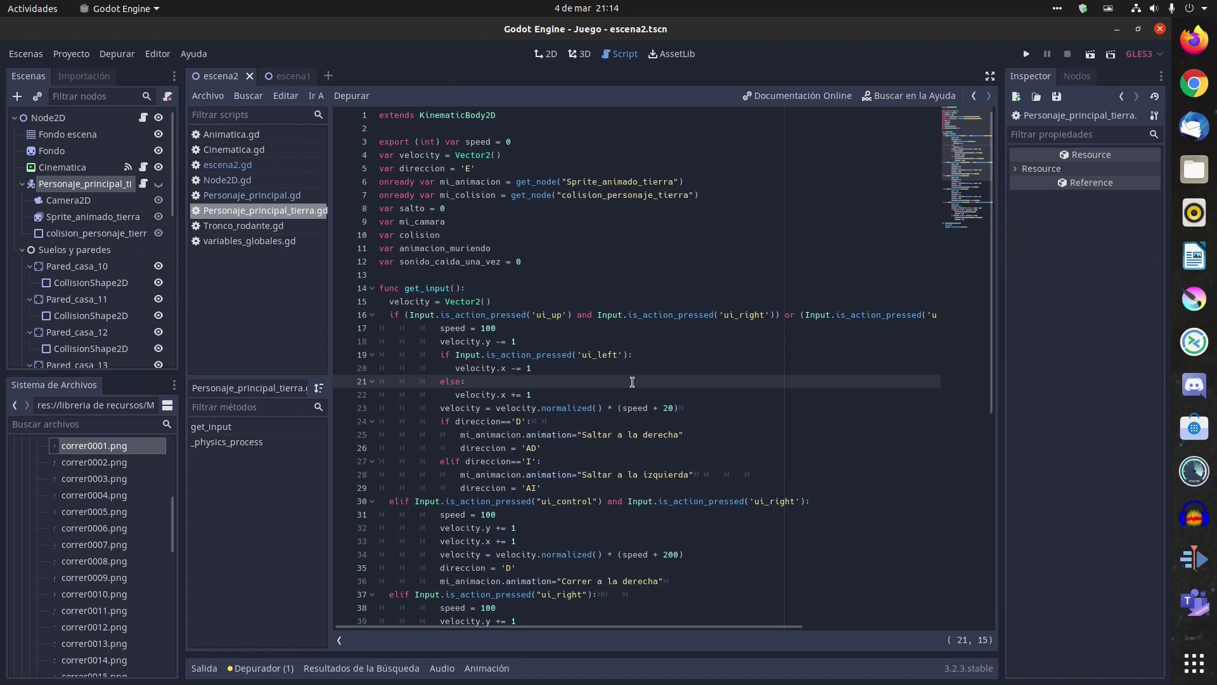
click(552, 409)
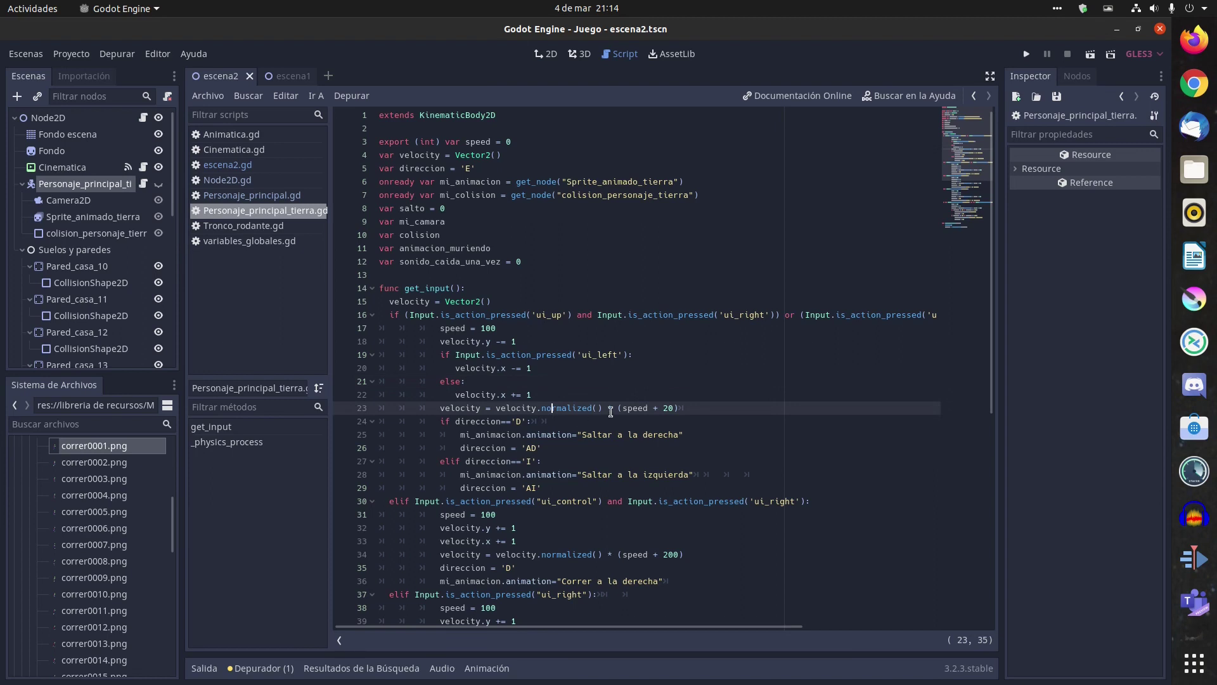
click(437, 407)
drag(437, 407, 690, 411)
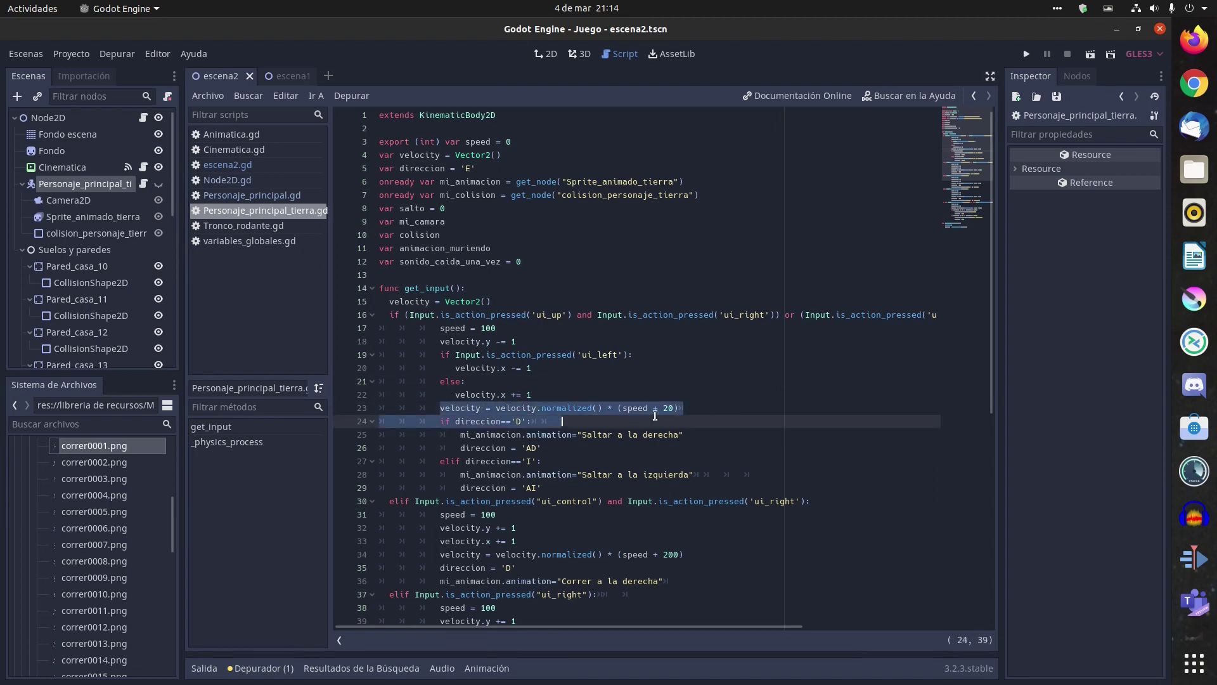
click(693, 413)
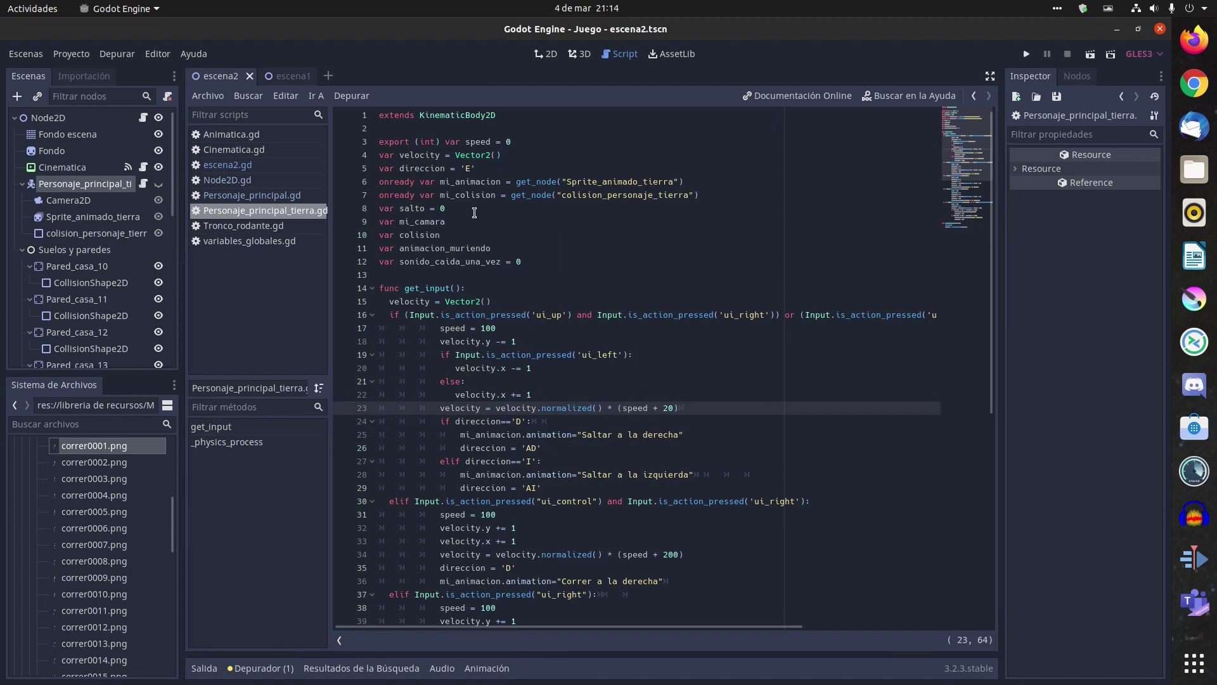
scroll(474, 213, down, 4)
scroll(474, 212, up, 4)
drag(440, 328, 497, 327)
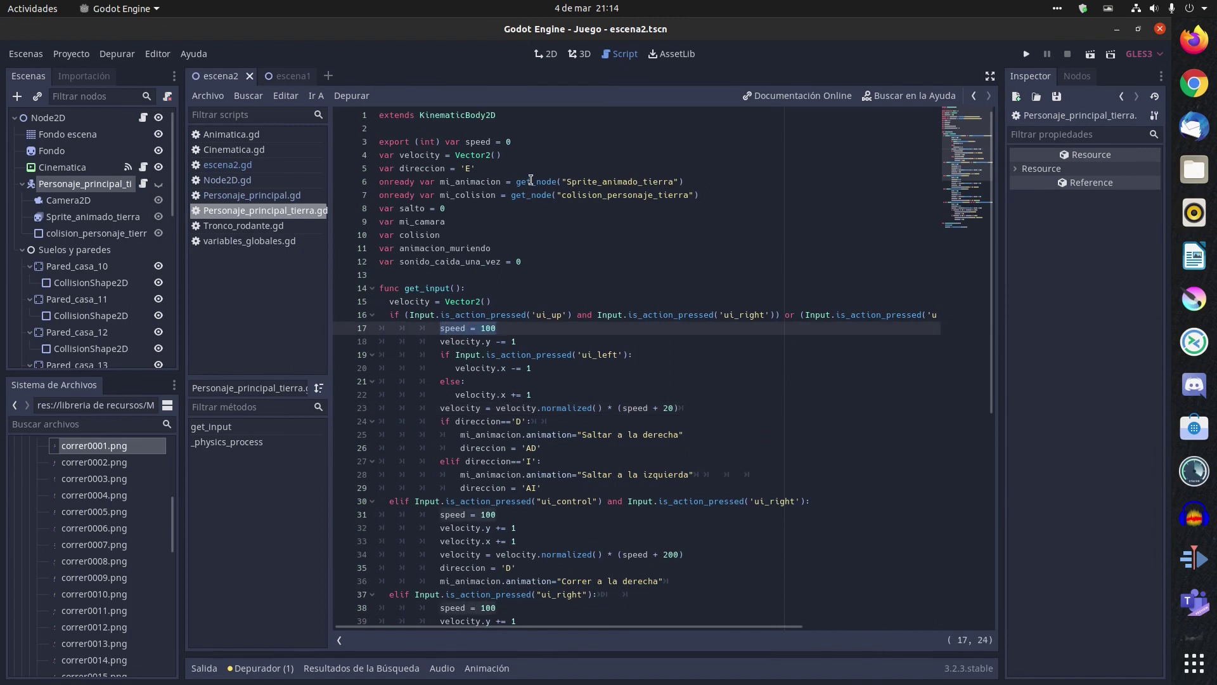
click(500, 140)
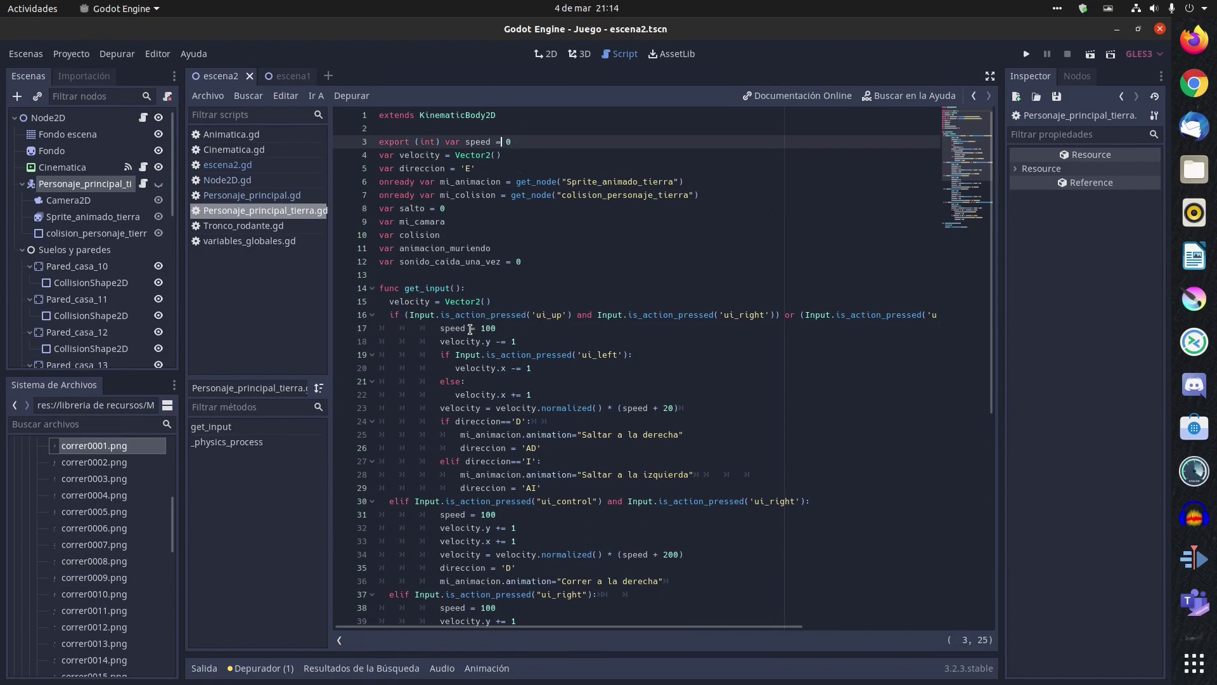
scroll(500, 334, down, 2)
scroll(507, 334, up, 2)
scroll(495, 342, down, 3)
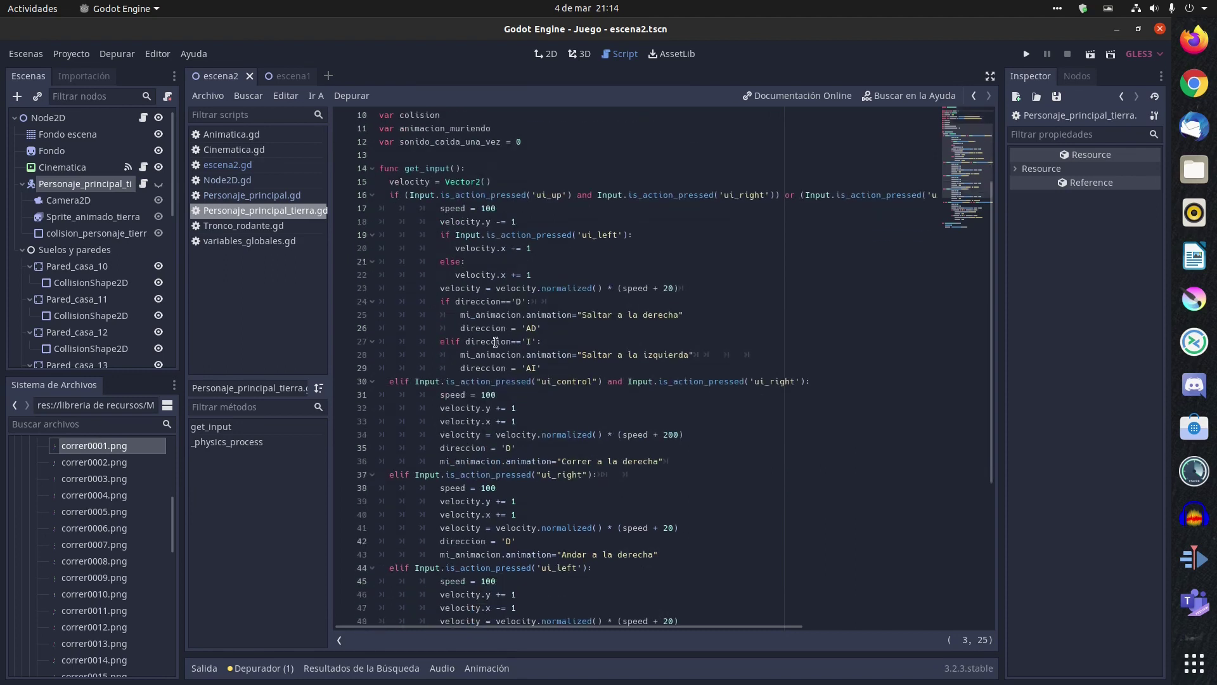
scroll(495, 342, down, 4)
scroll(495, 341, down, 2)
scroll(501, 346, up, 4)
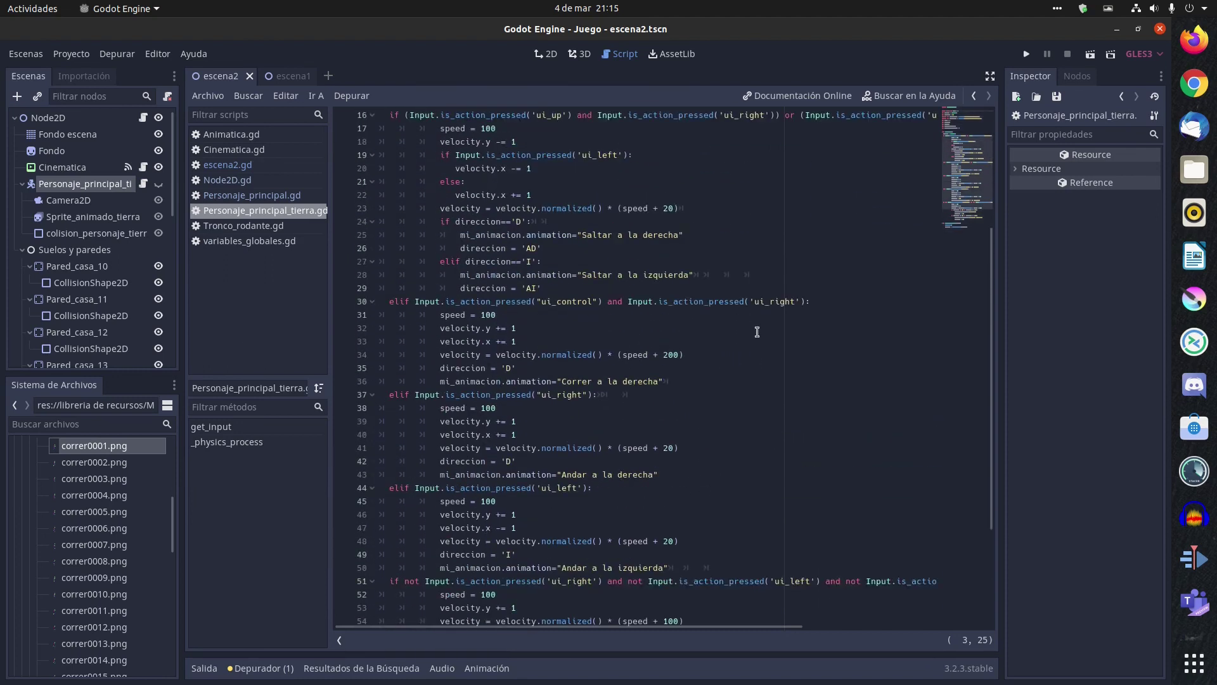
scroll(644, 358, down, 2)
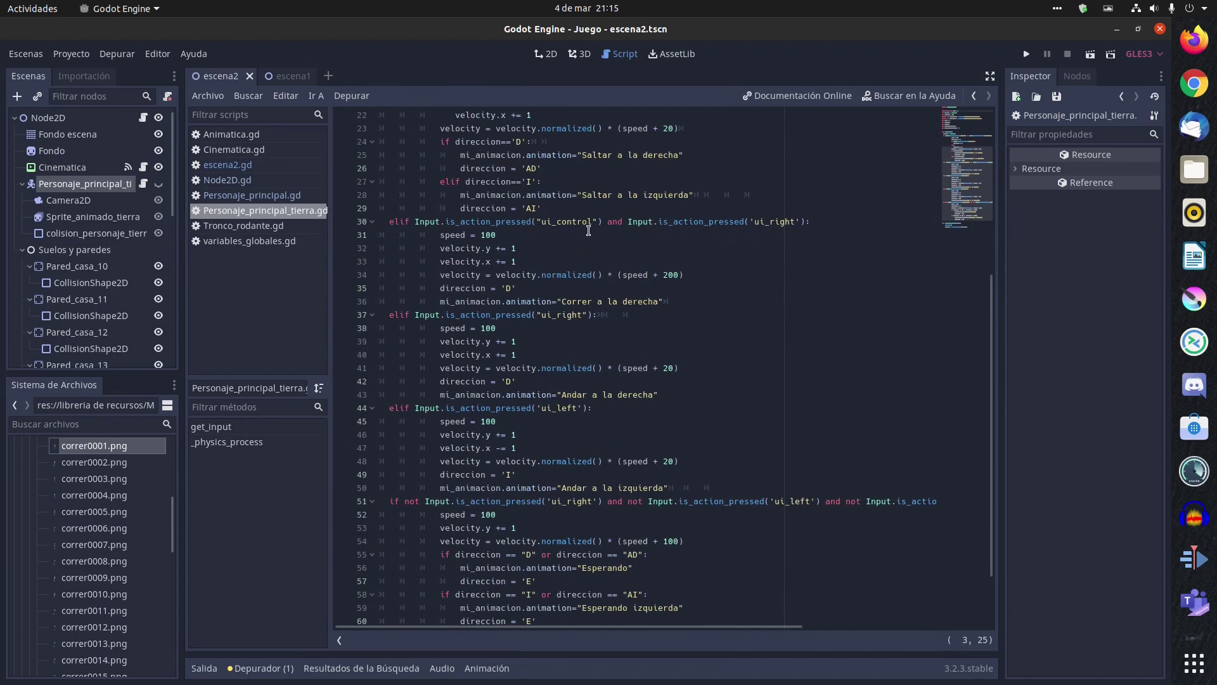
scroll(555, 231, up, 1)
scroll(563, 241, up, 1)
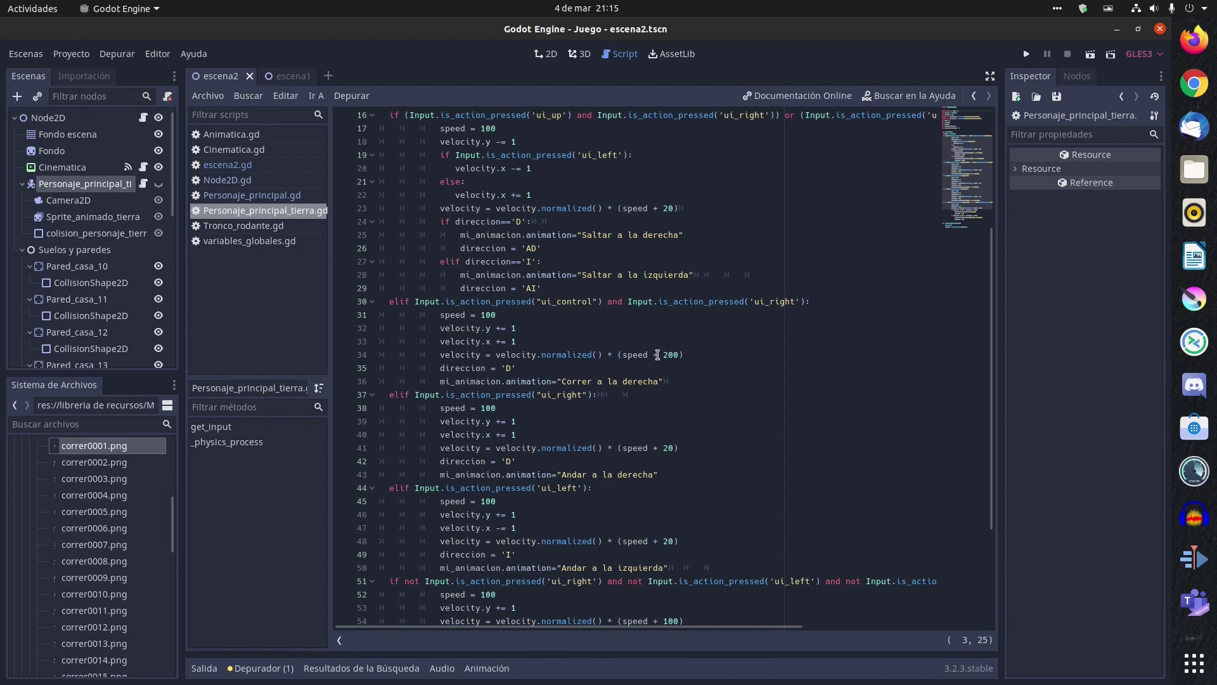
click(545, 354)
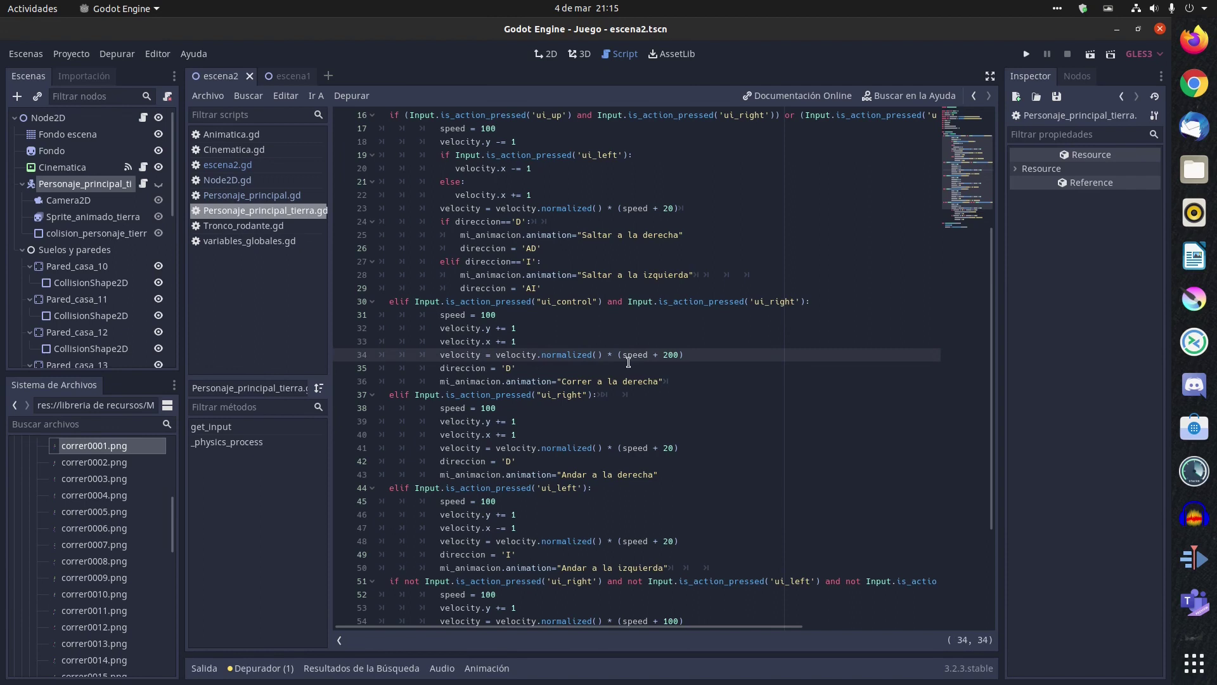
drag(619, 355, 693, 353)
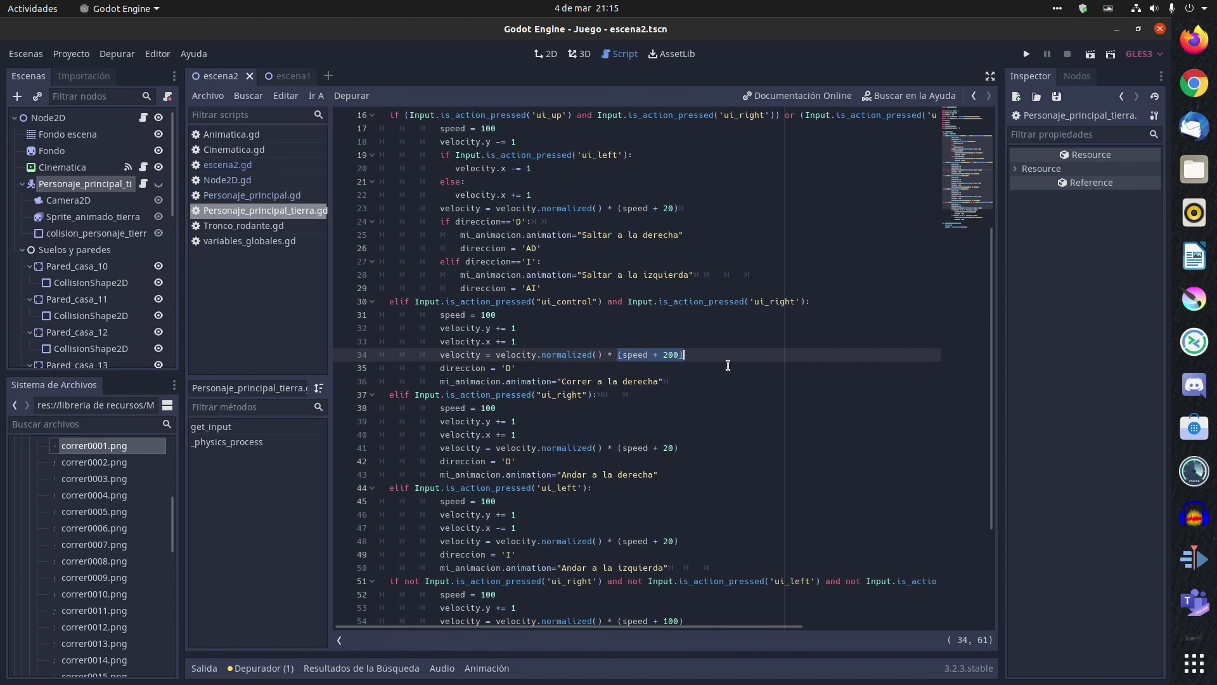
scroll(727, 365, up, 3)
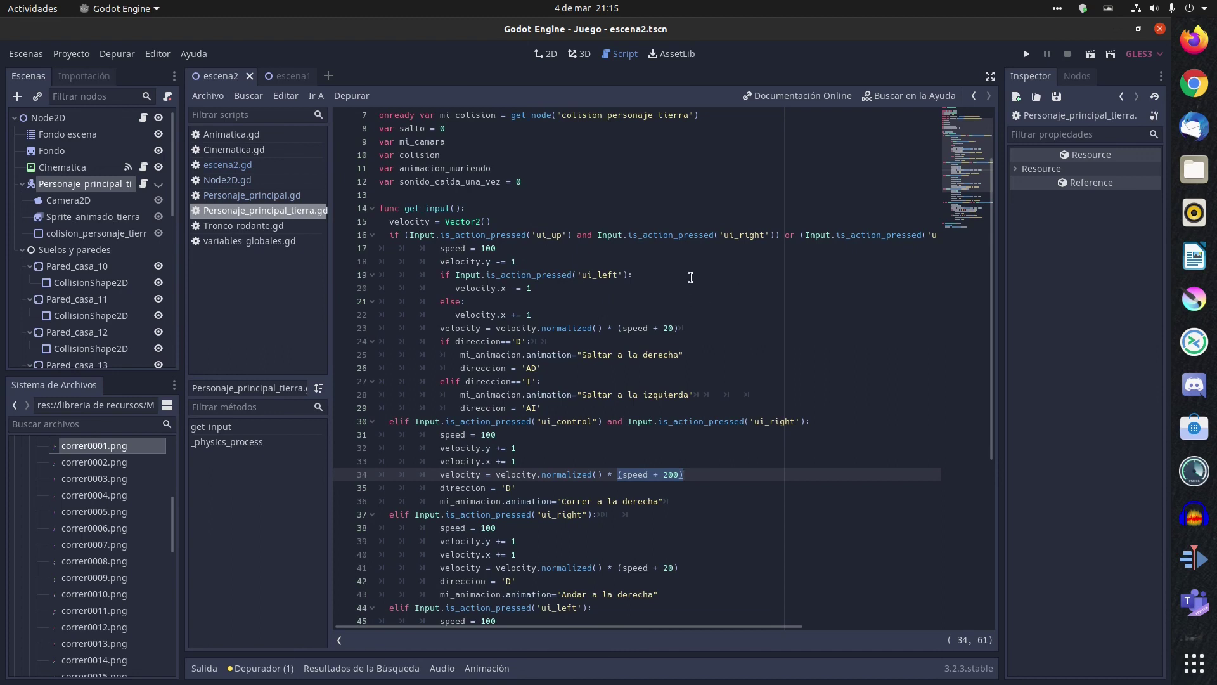
drag(439, 248, 659, 397)
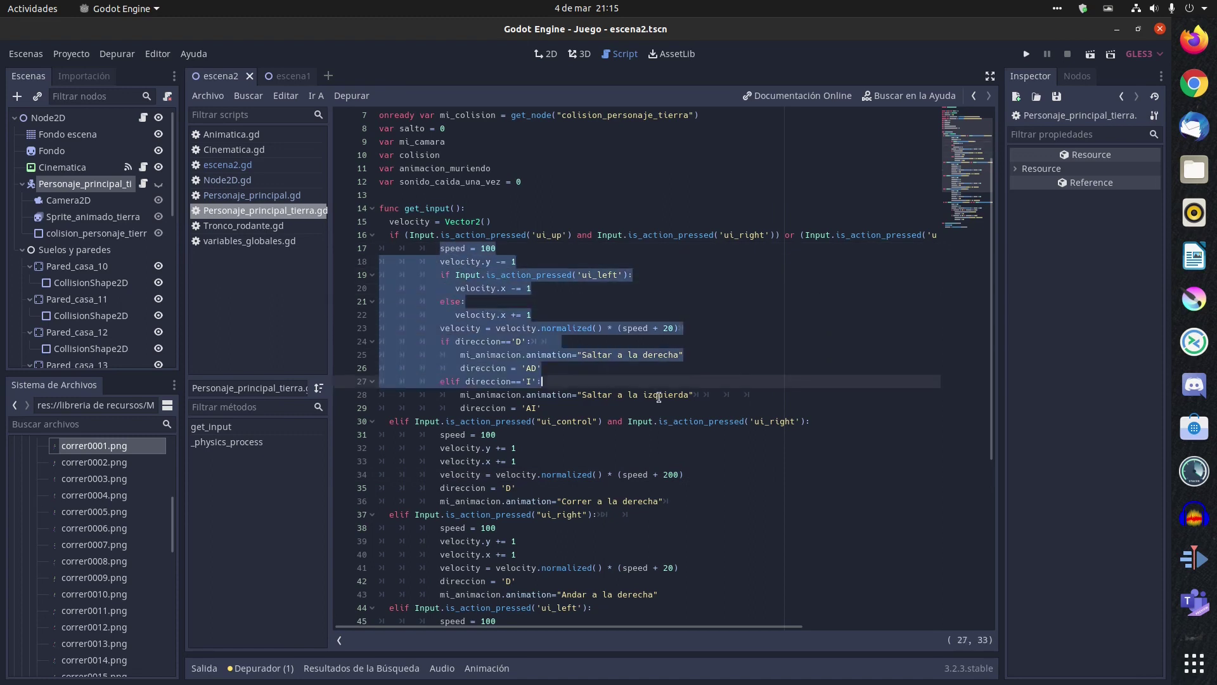
key(shift+Down)
key(shift+Down)
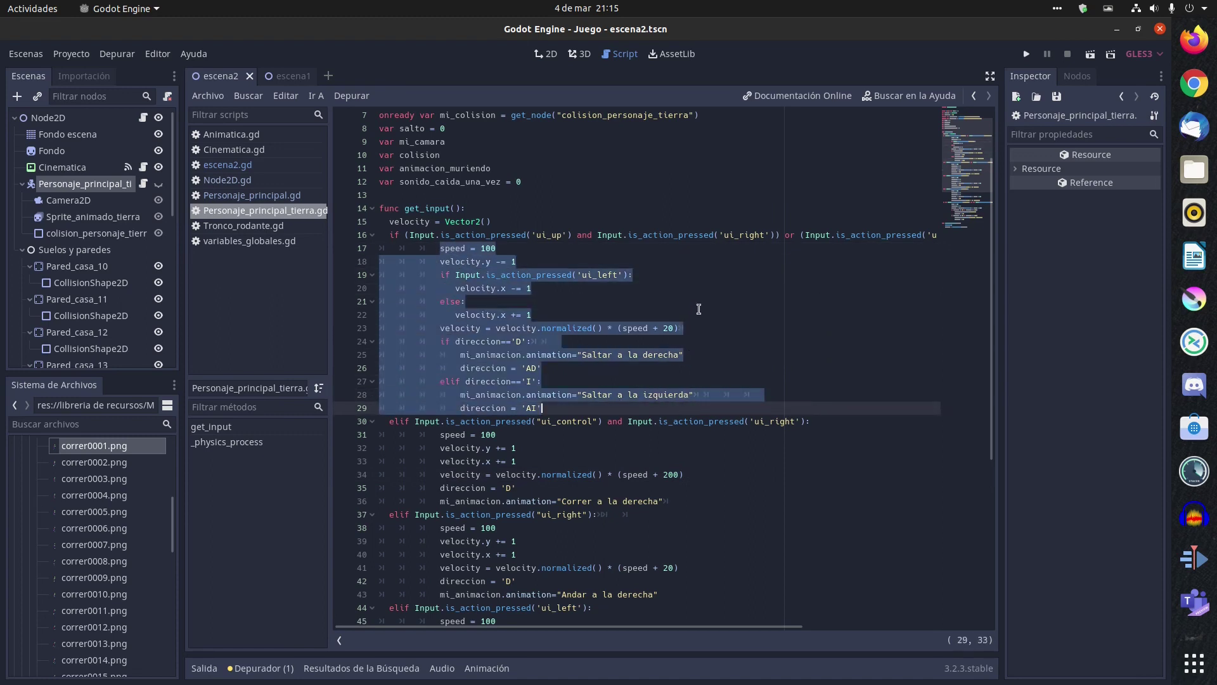
click(699, 305)
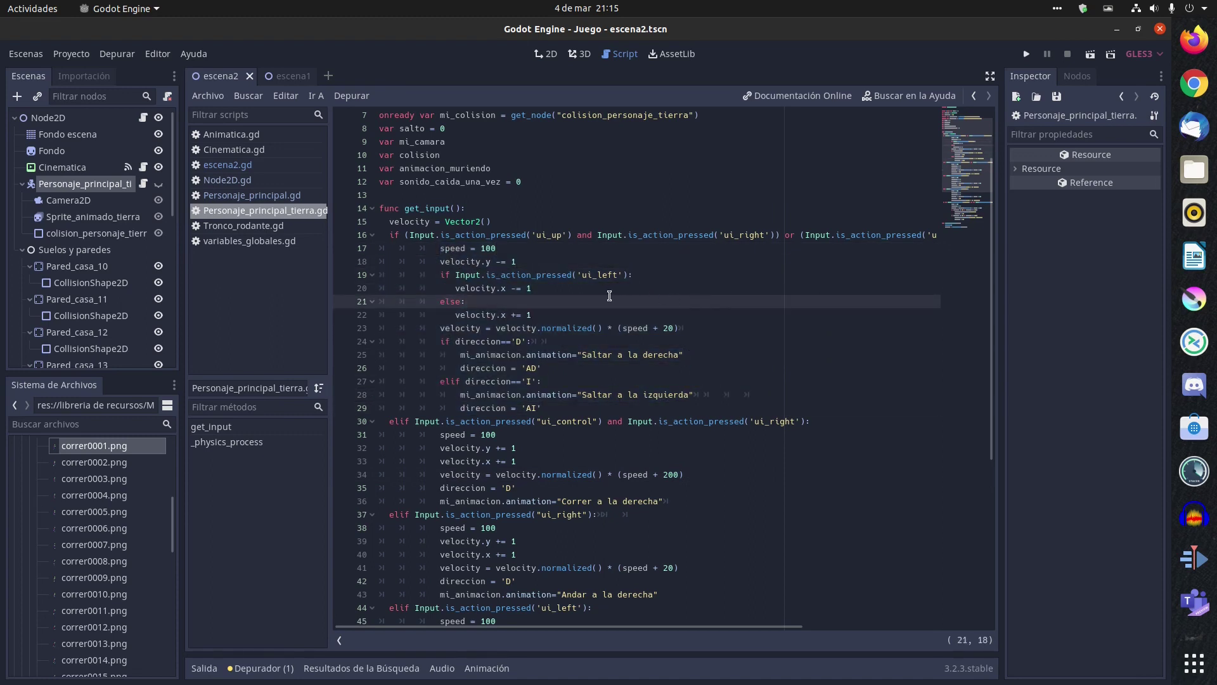
click(612, 353)
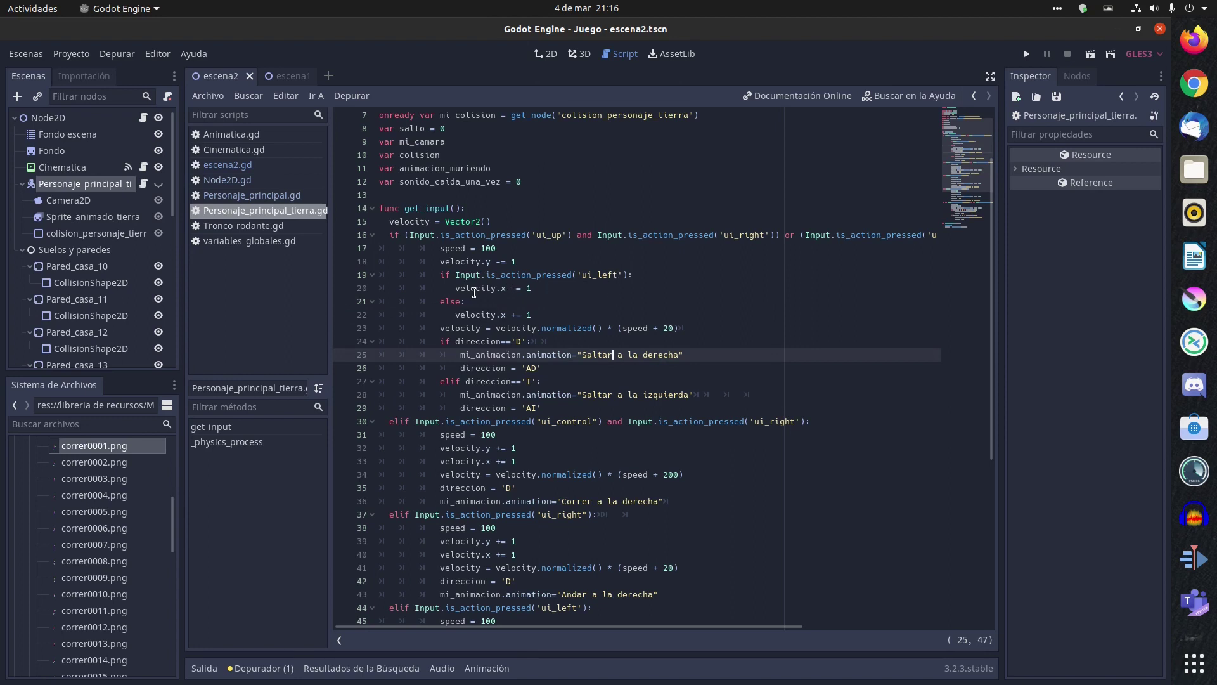
drag(452, 289, 536, 288)
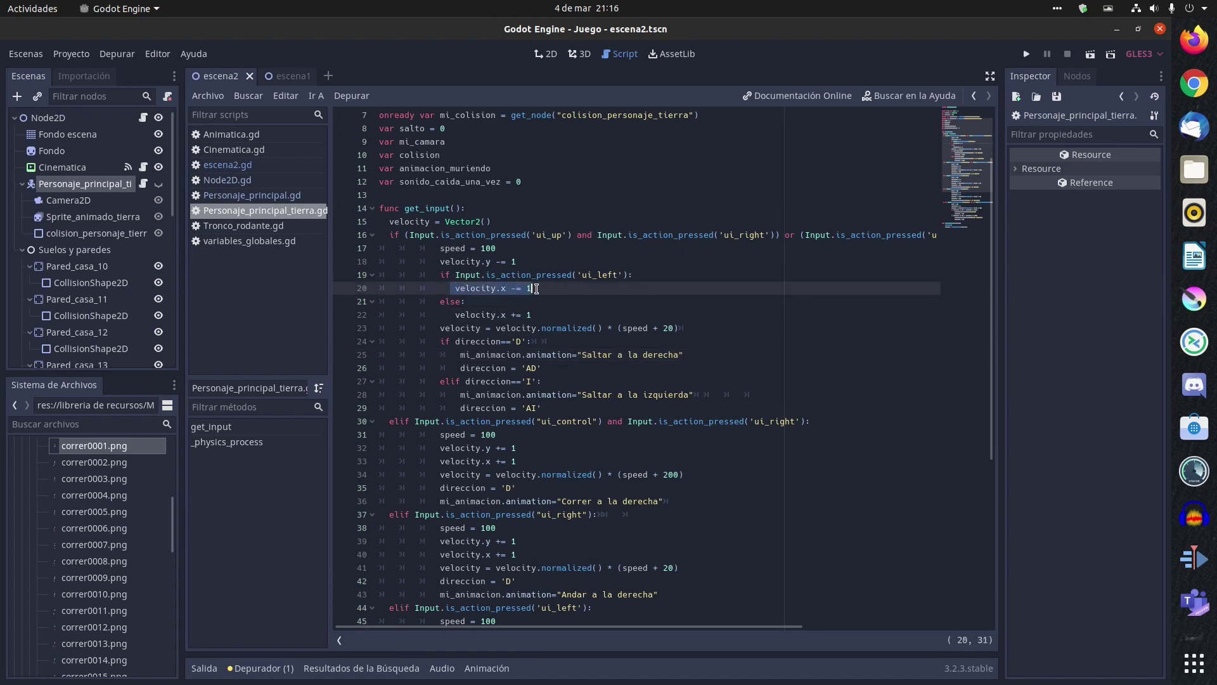
drag(487, 315, 533, 315)
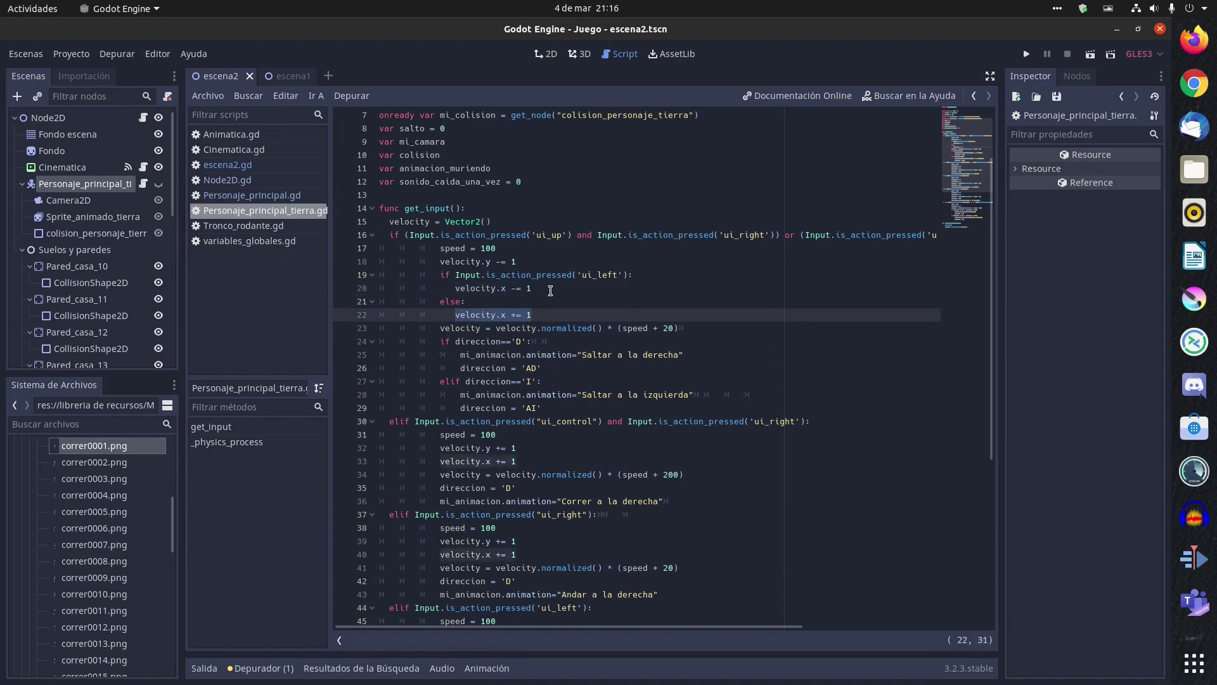
click(534, 259)
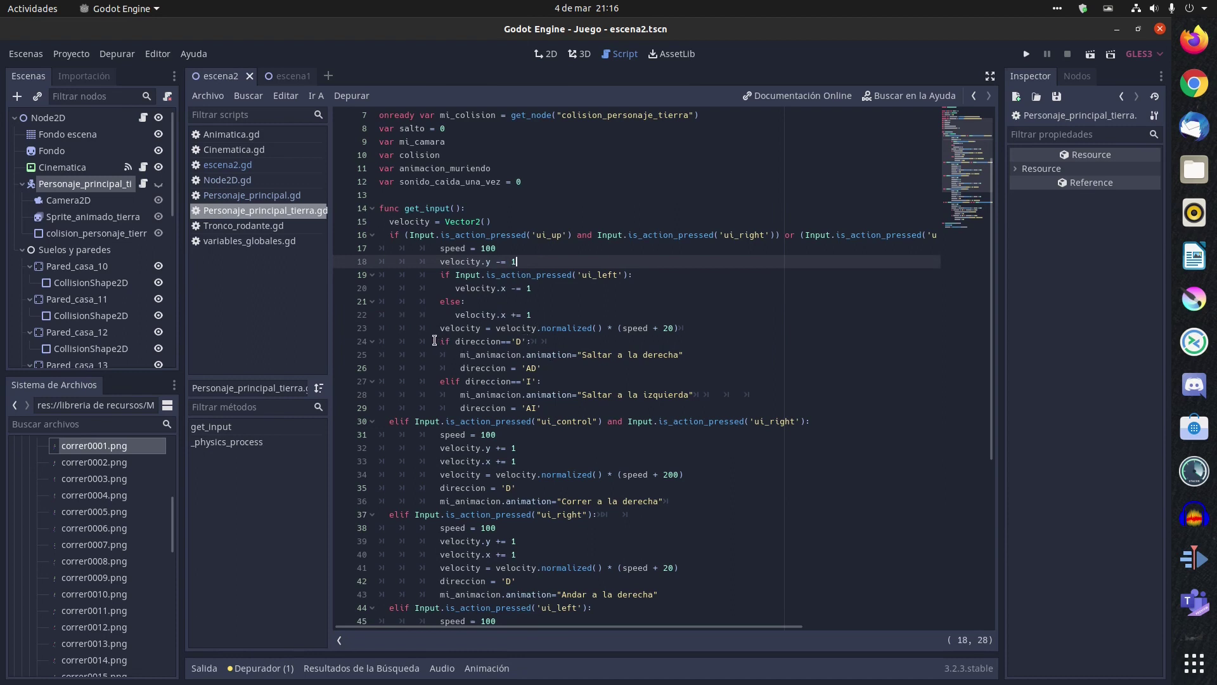
drag(440, 341, 531, 342)
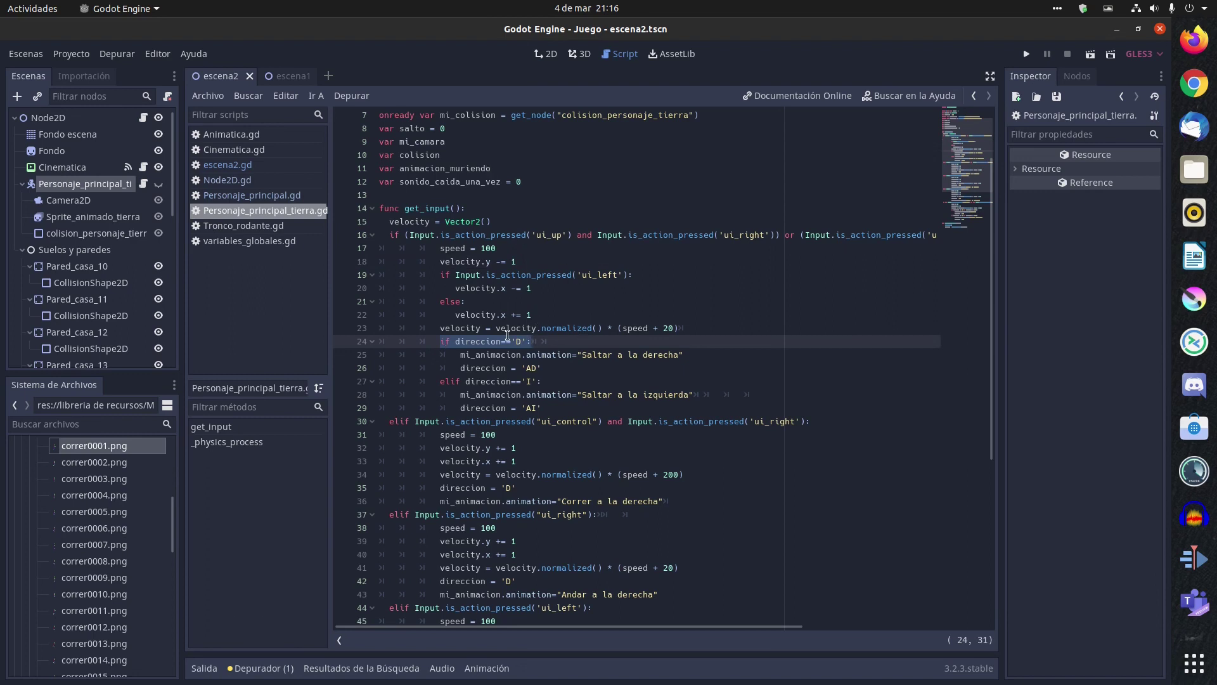
click(577, 354)
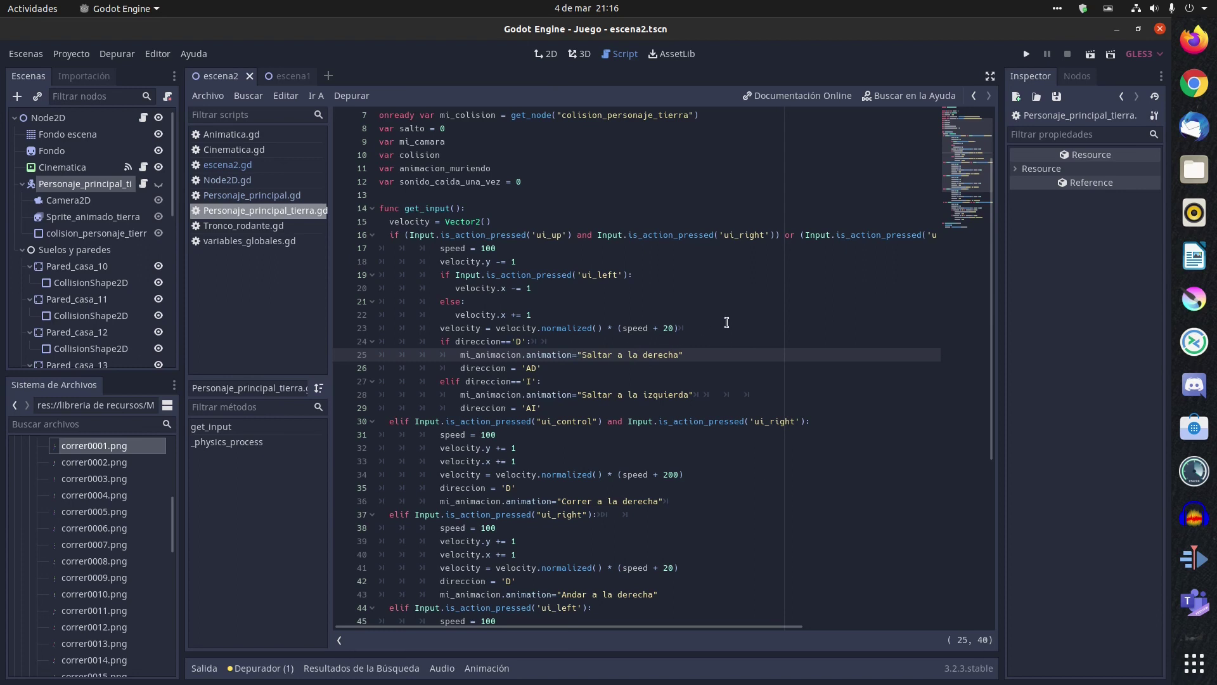
scroll(727, 321, down, 4)
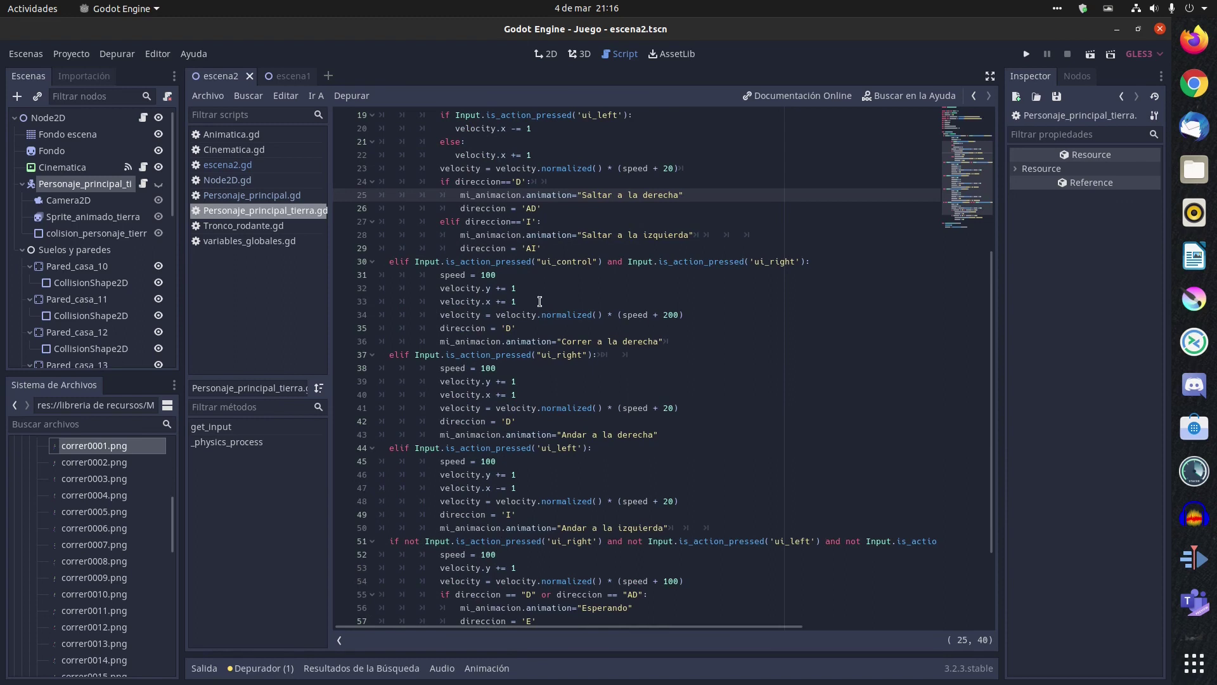
scroll(426, 262, up, 3)
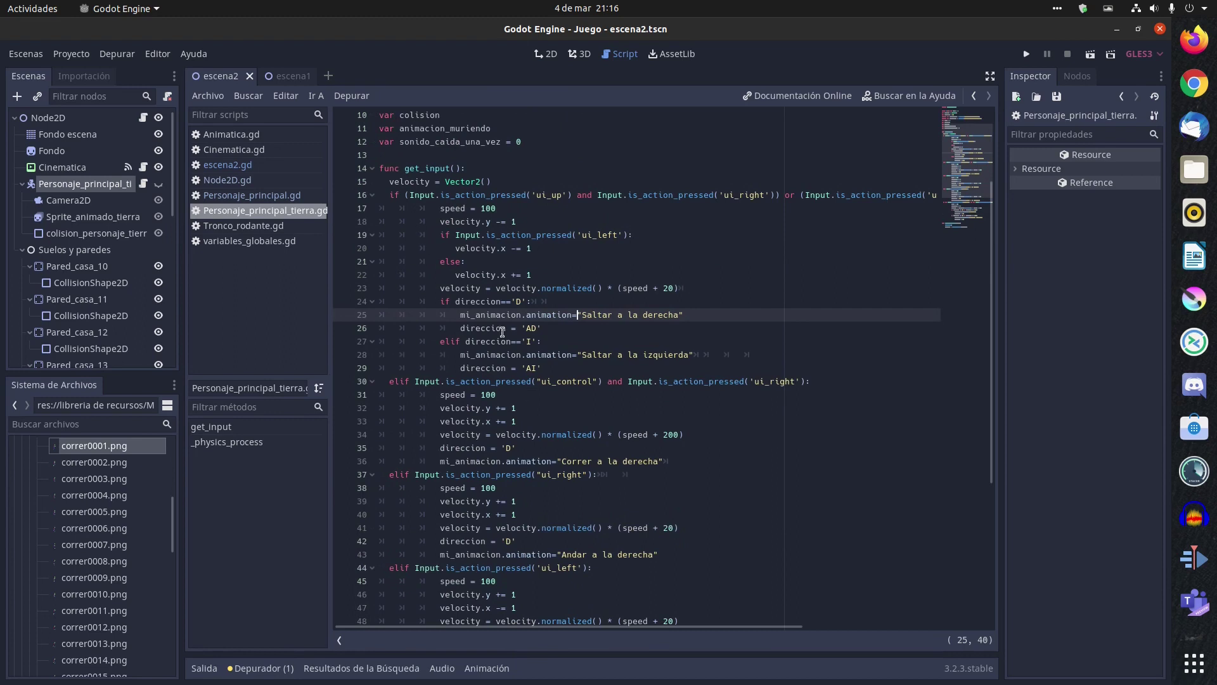
scroll(470, 283, down, 1)
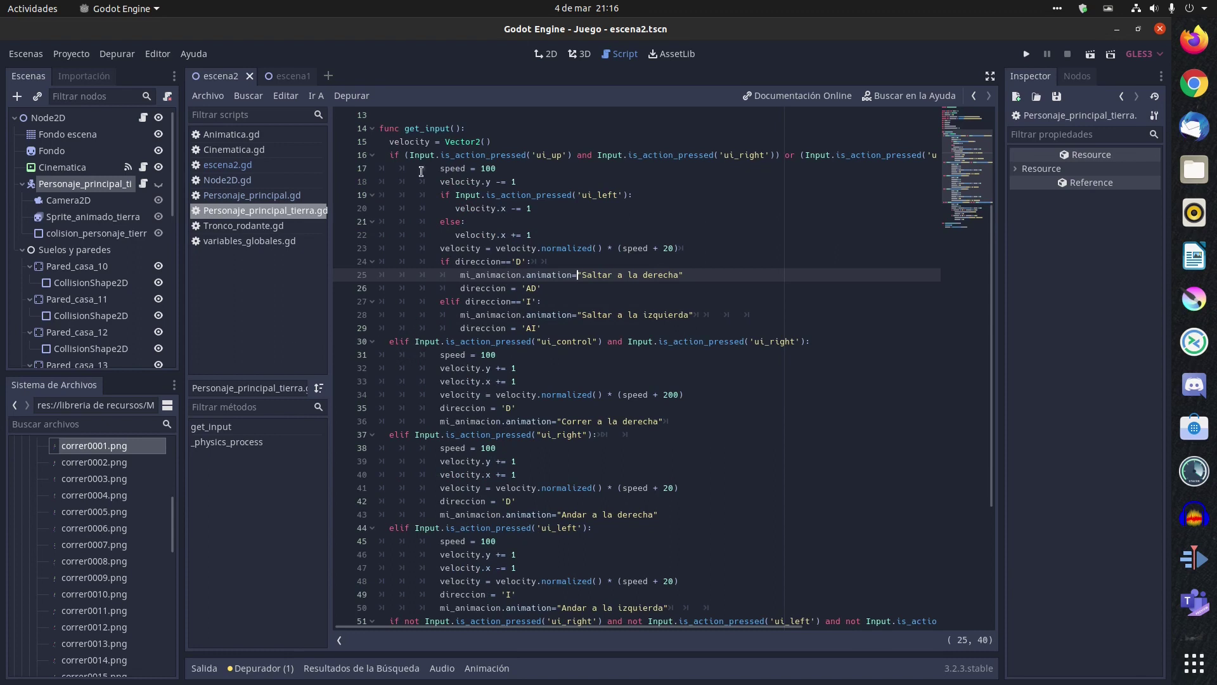
drag(439, 221, 467, 219)
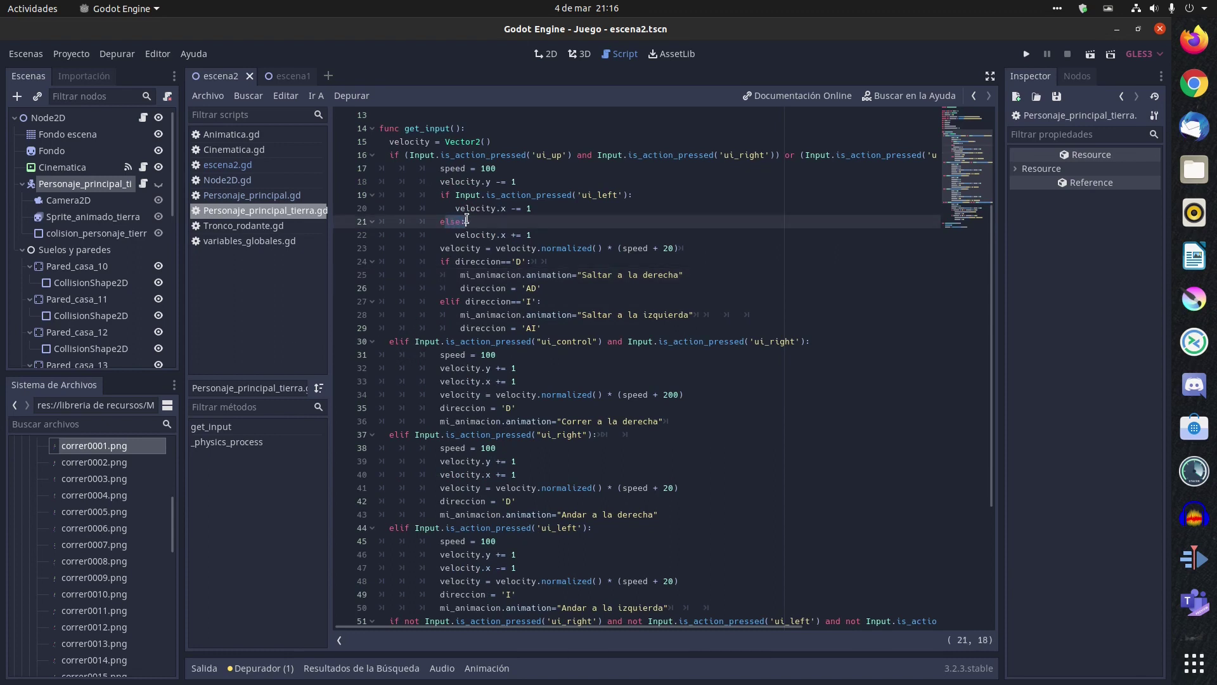
click(450, 194)
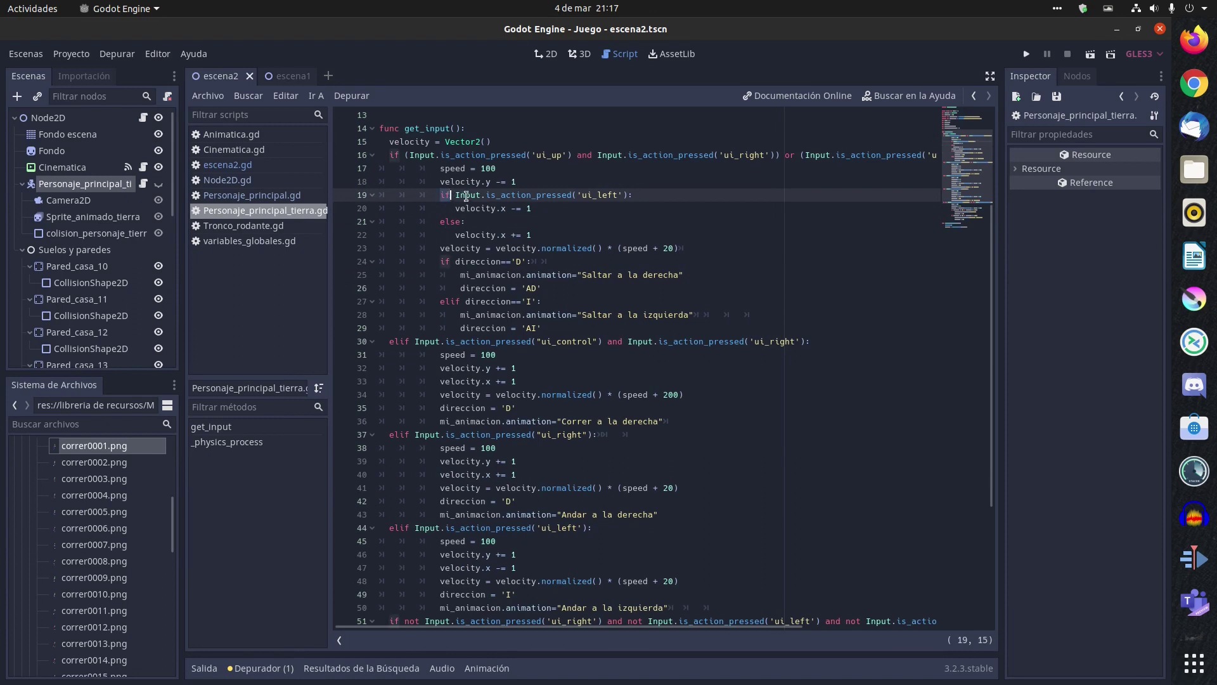
click(485, 196)
drag(456, 209, 540, 207)
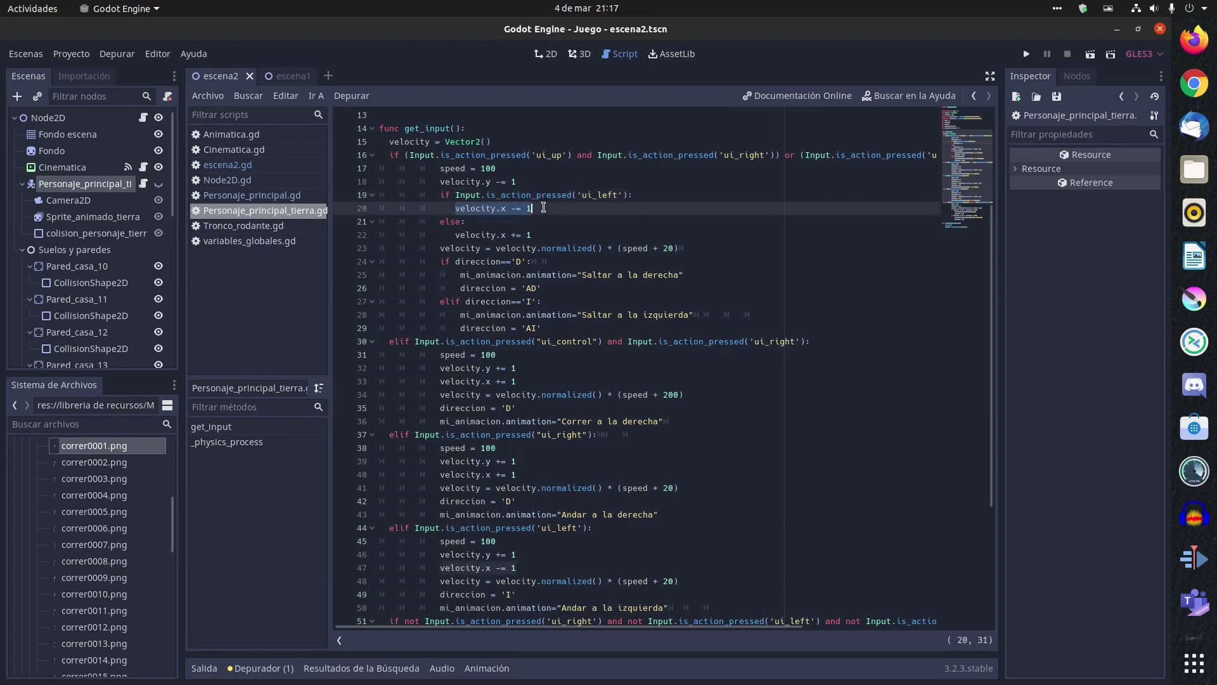
click(438, 226)
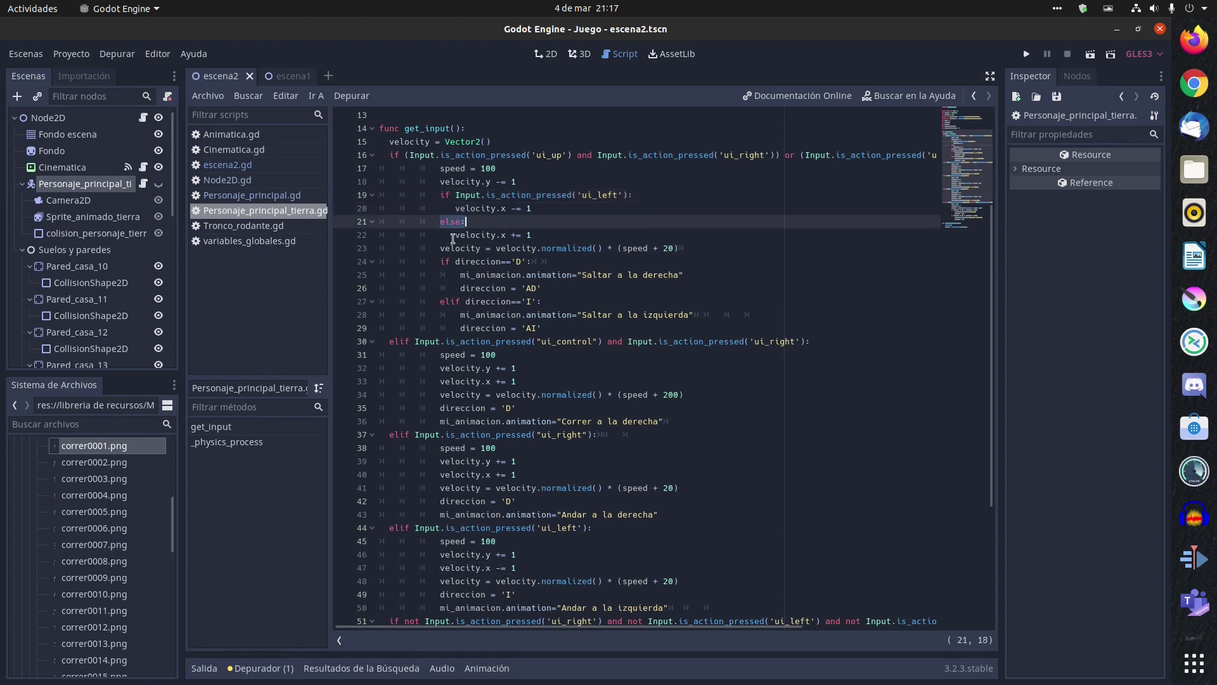
drag(451, 236, 536, 240)
click(526, 248)
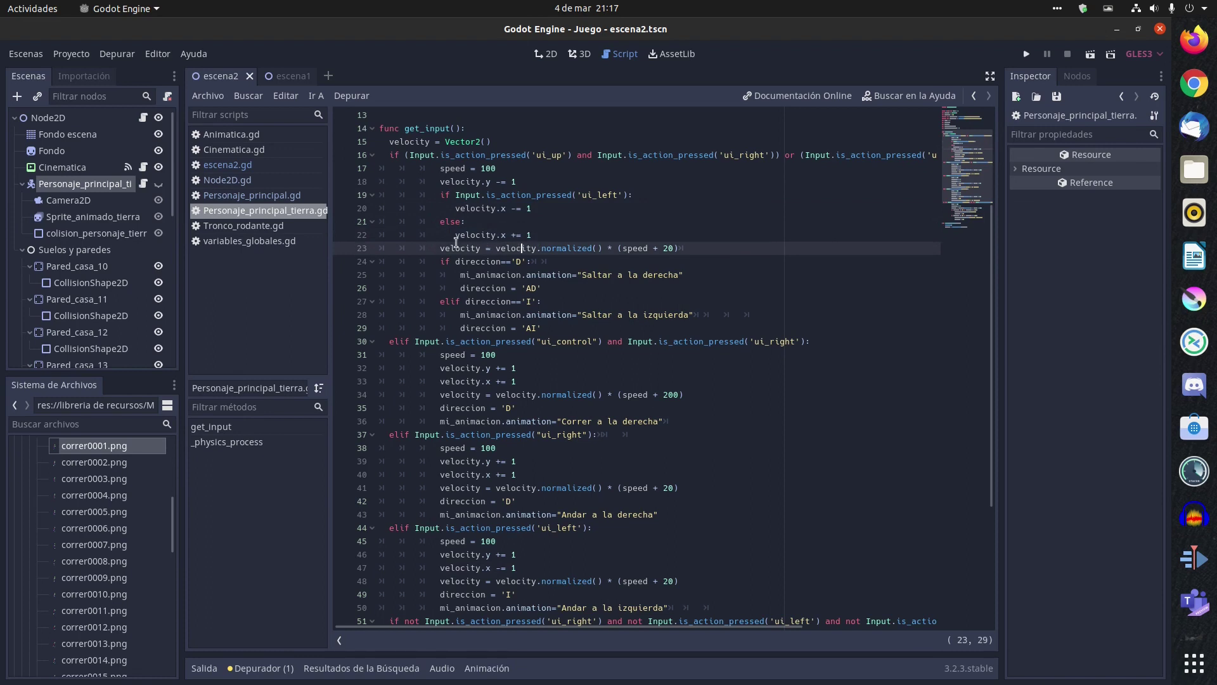
drag(439, 247, 700, 247)
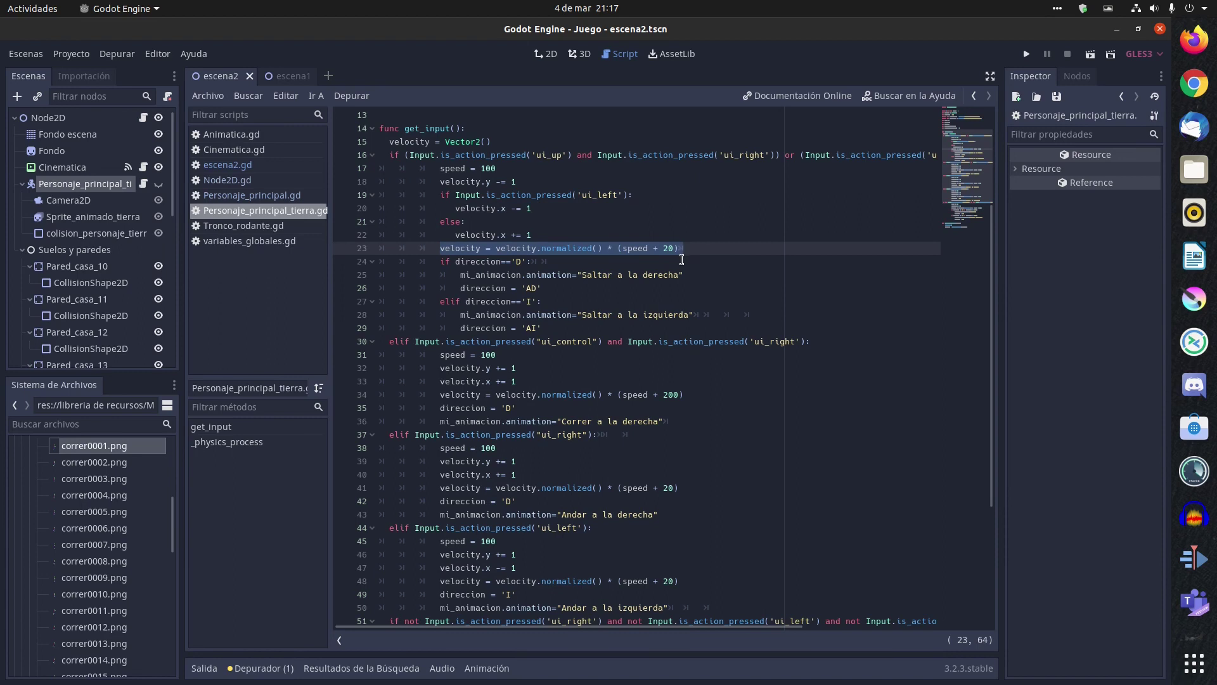
click(695, 287)
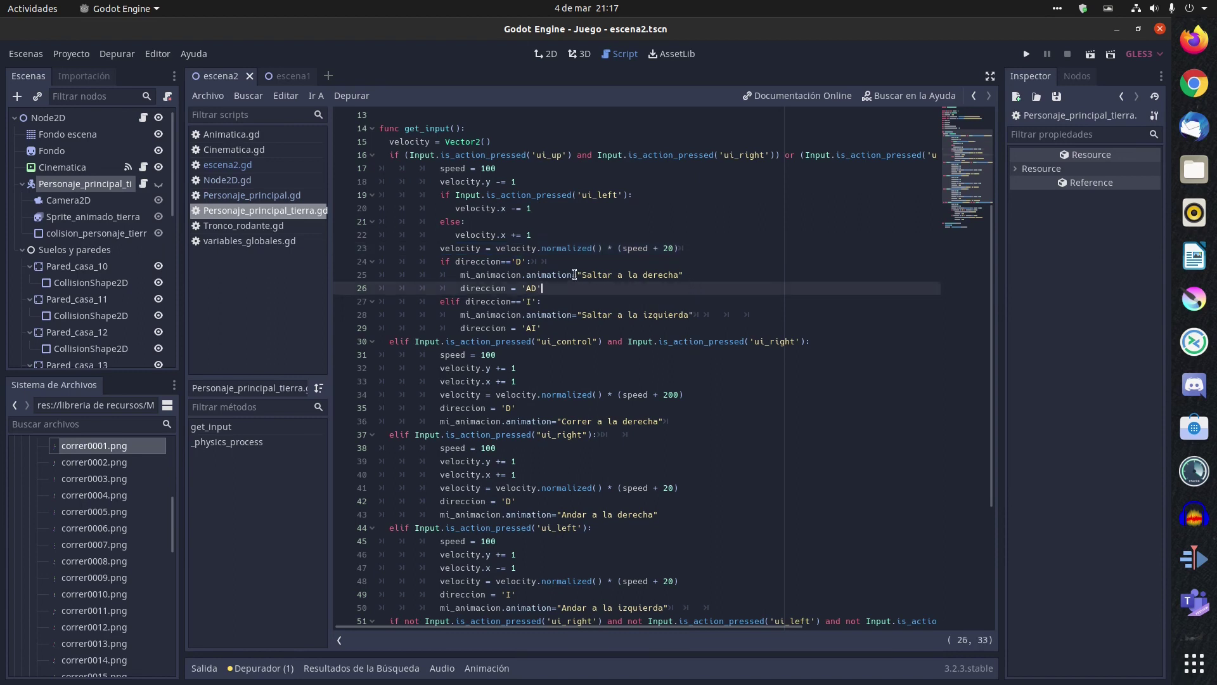
click(471, 262)
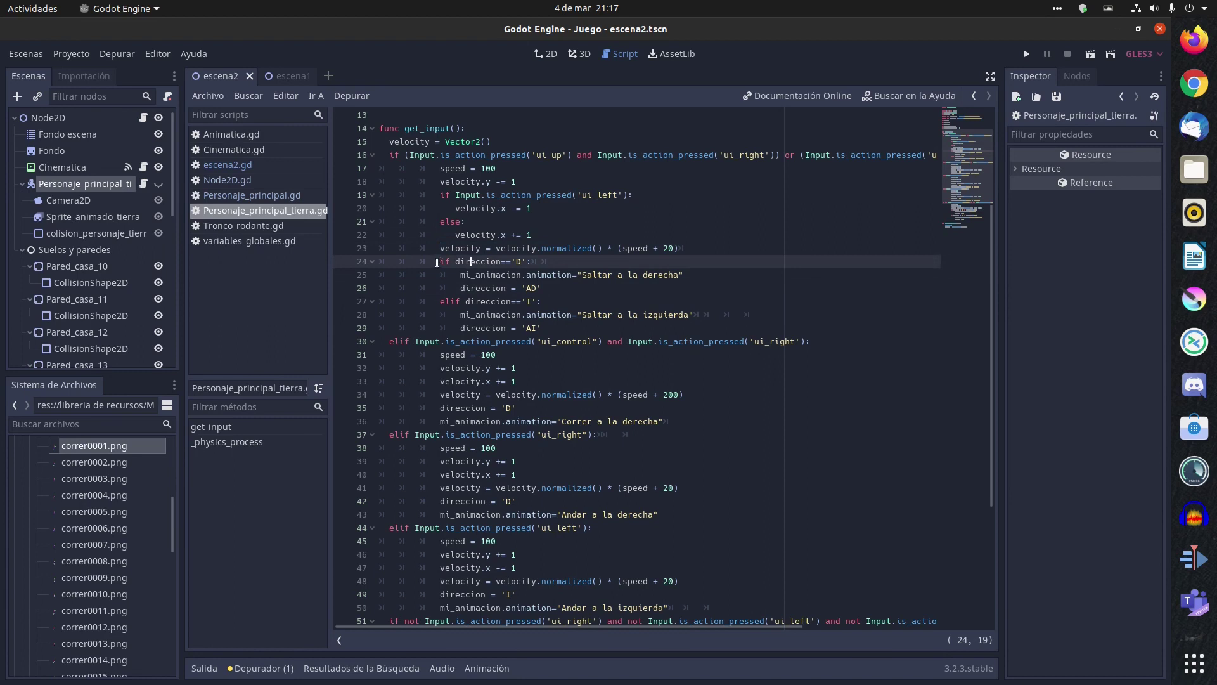
click(505, 275)
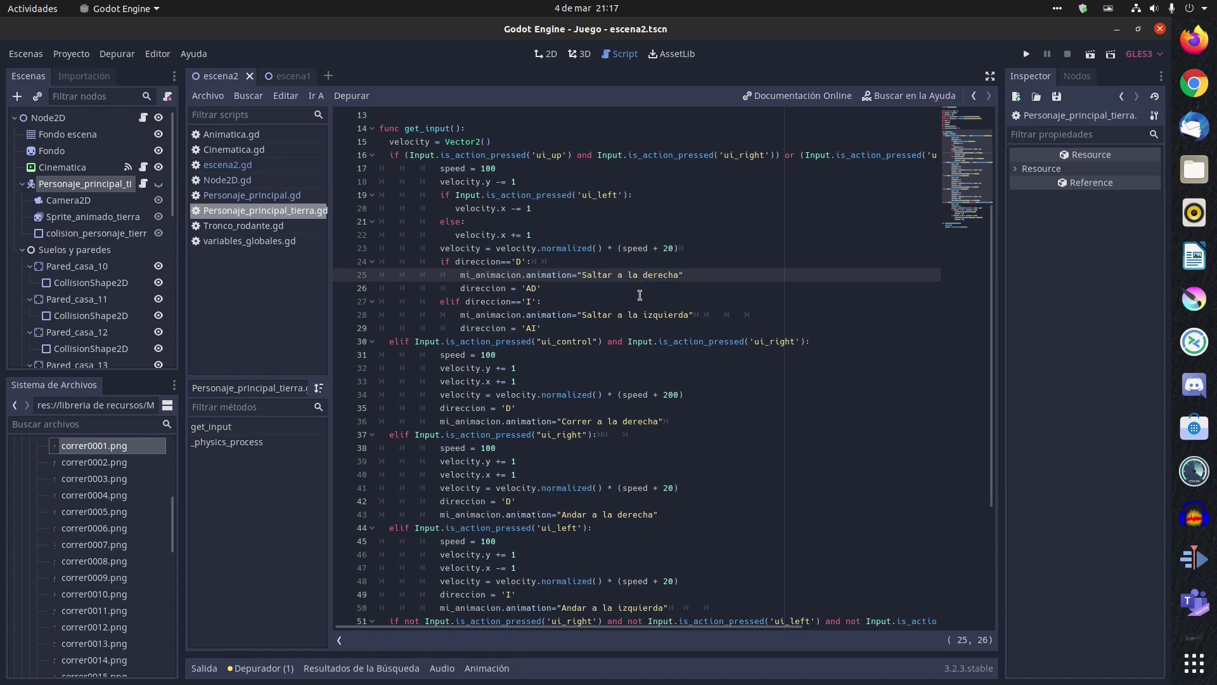
click(626, 314)
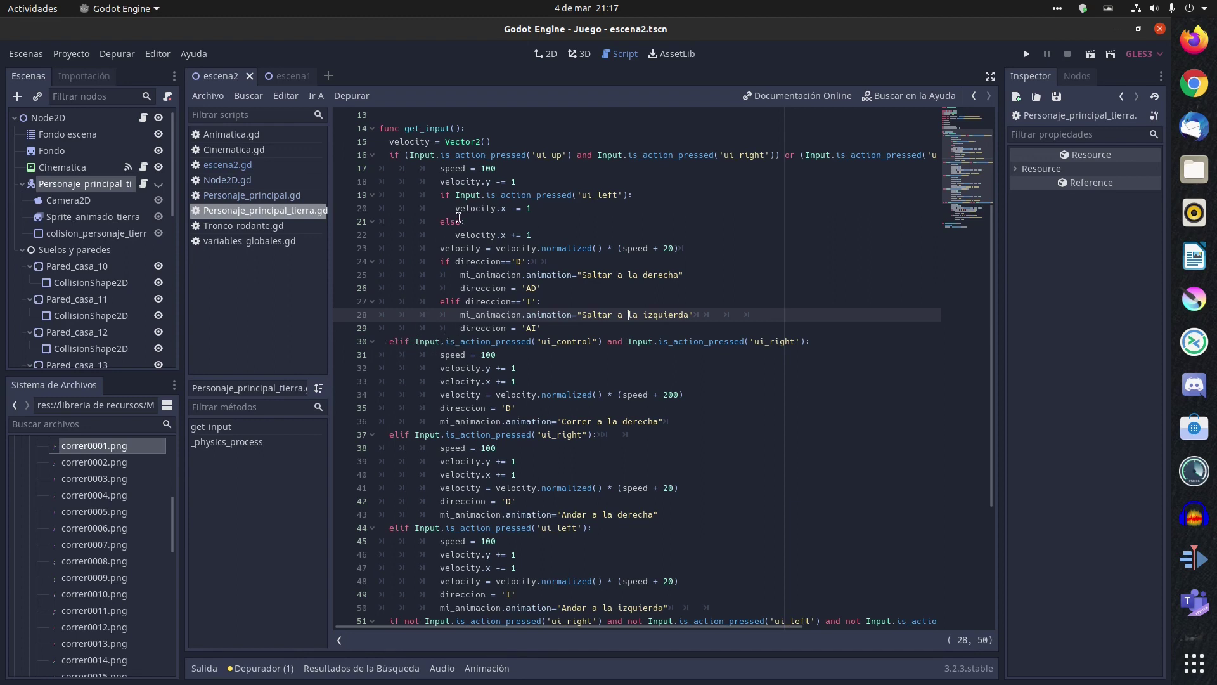
click(439, 222)
drag(450, 222, 483, 226)
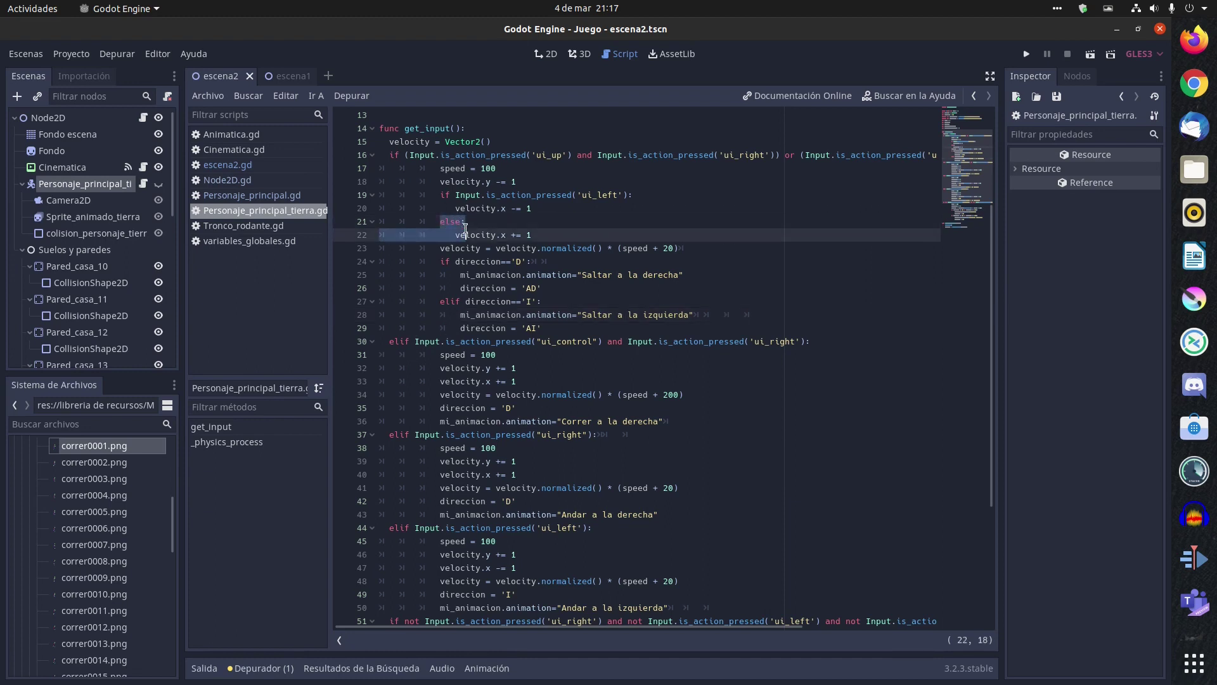
drag(440, 195, 613, 185)
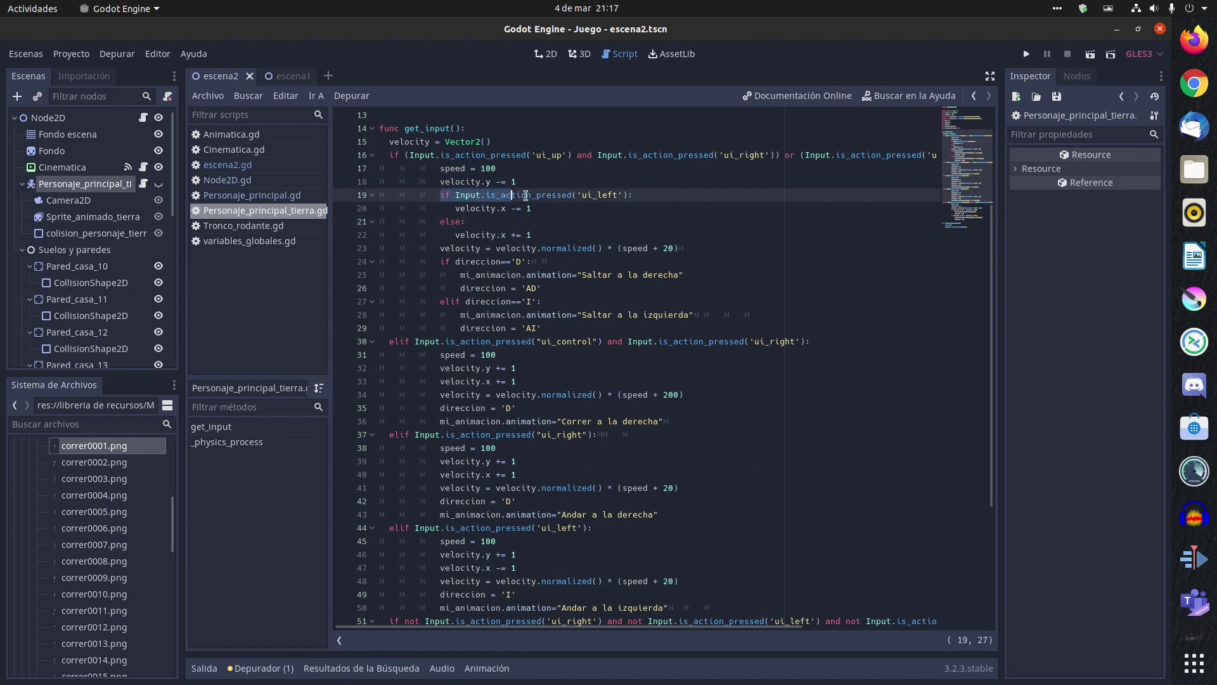
click(467, 236)
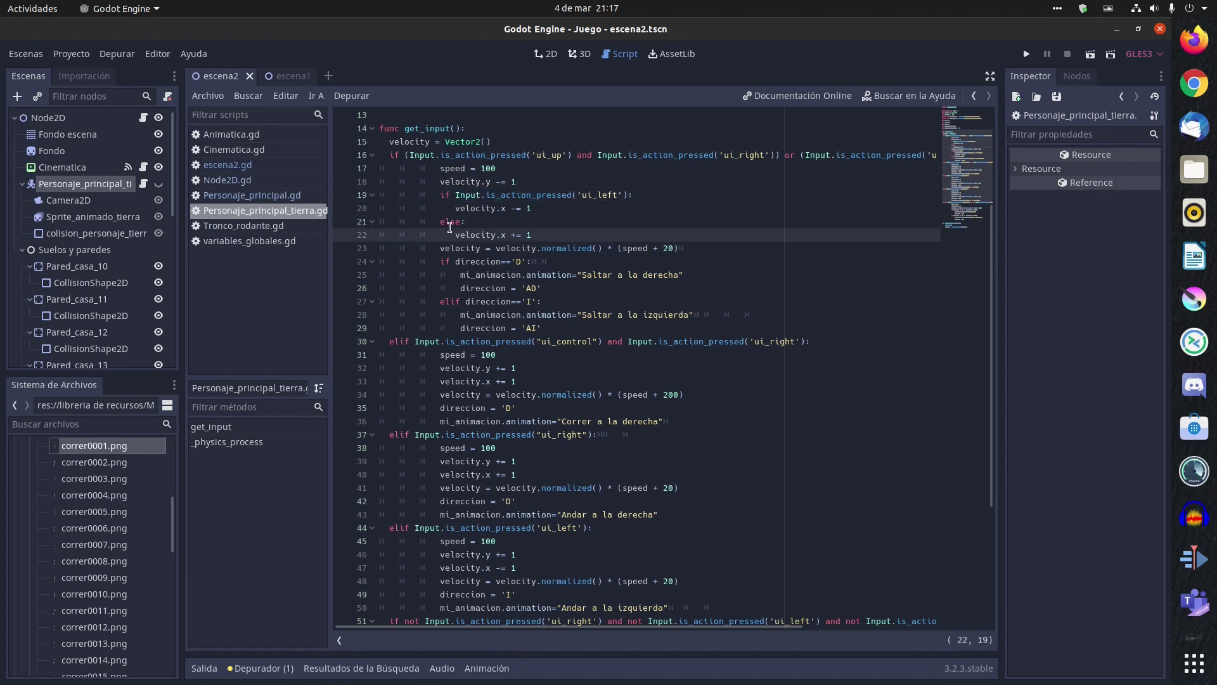
click(389, 154)
click(393, 341)
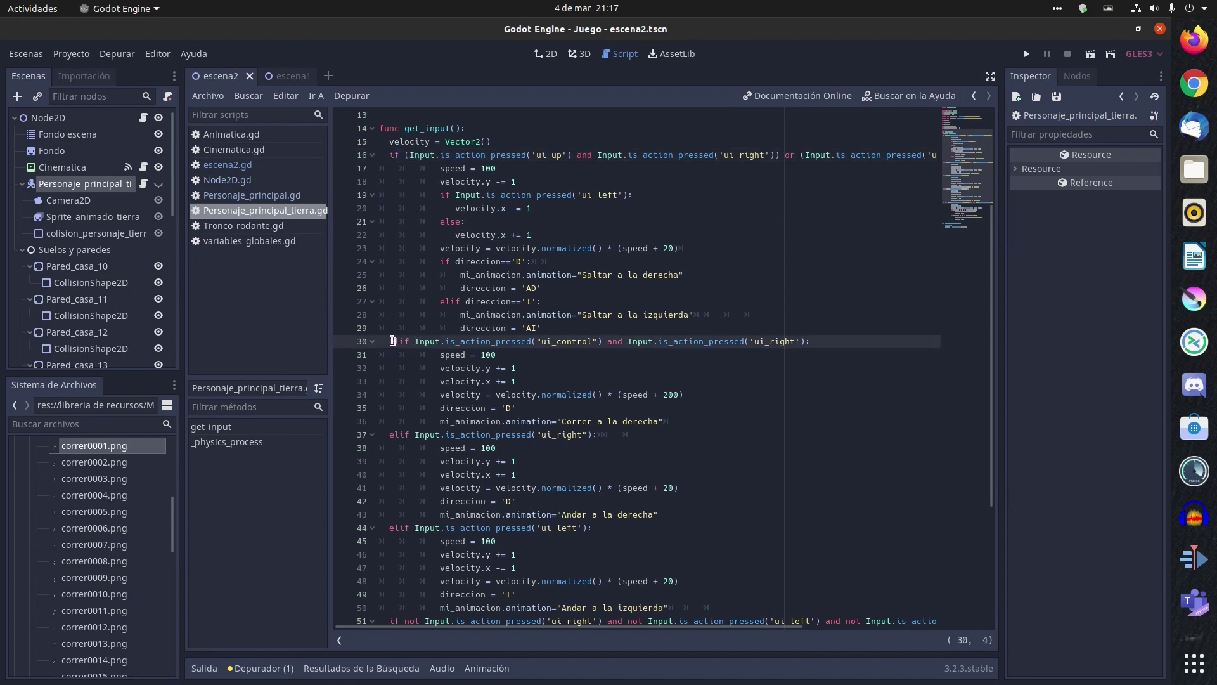
drag(393, 341, 814, 340)
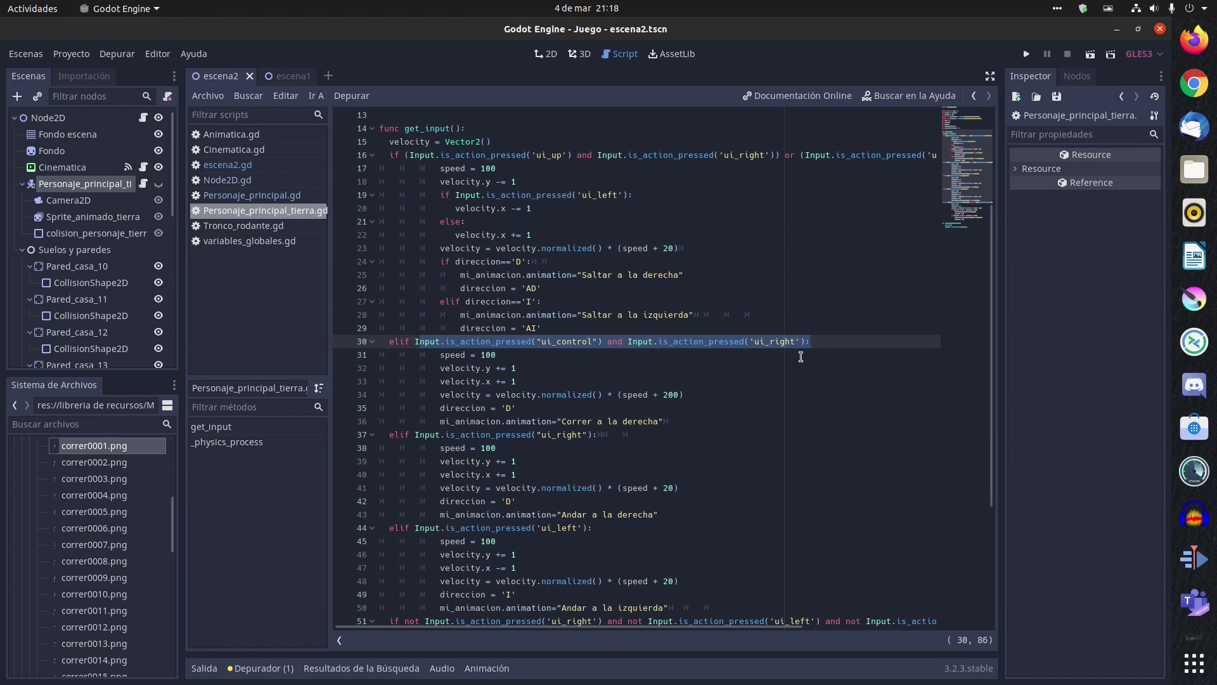
click(522, 395)
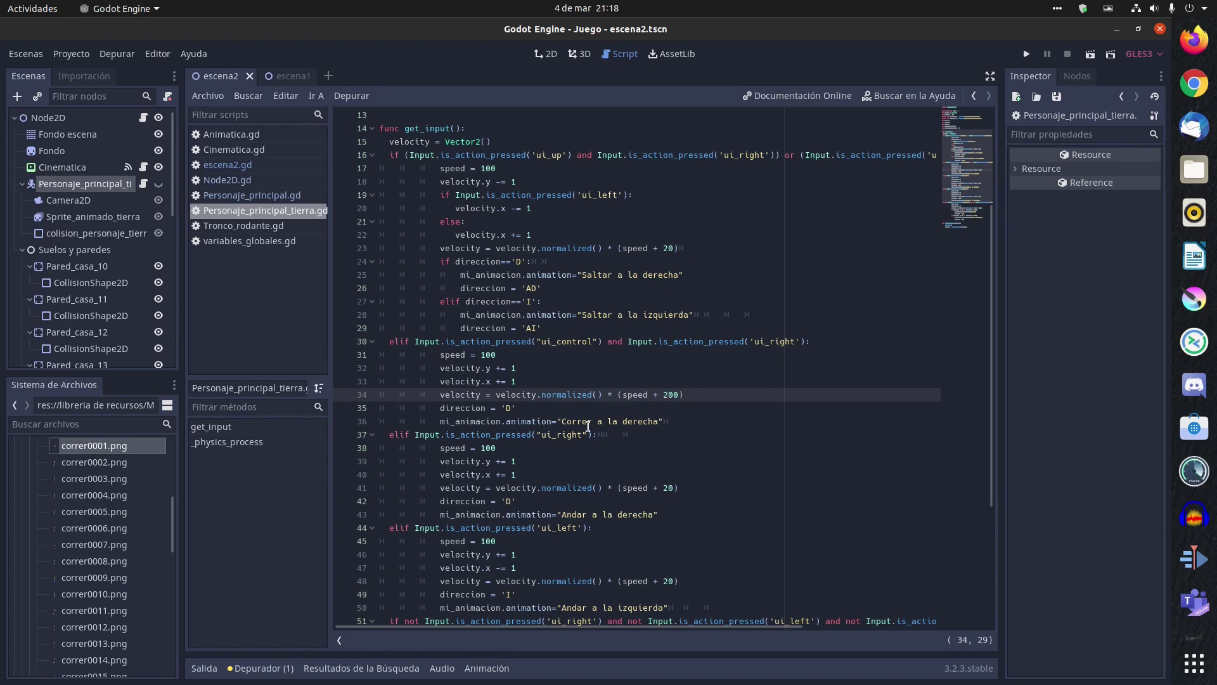
drag(561, 420, 638, 421)
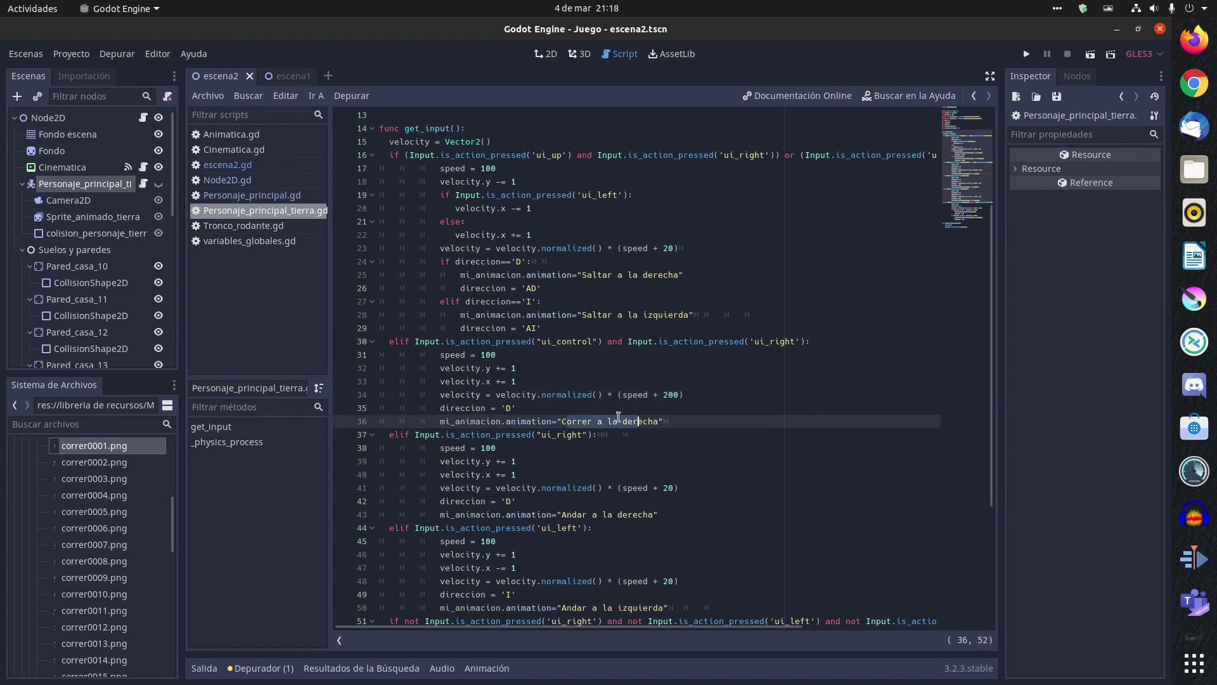
scroll(618, 417, down, 2)
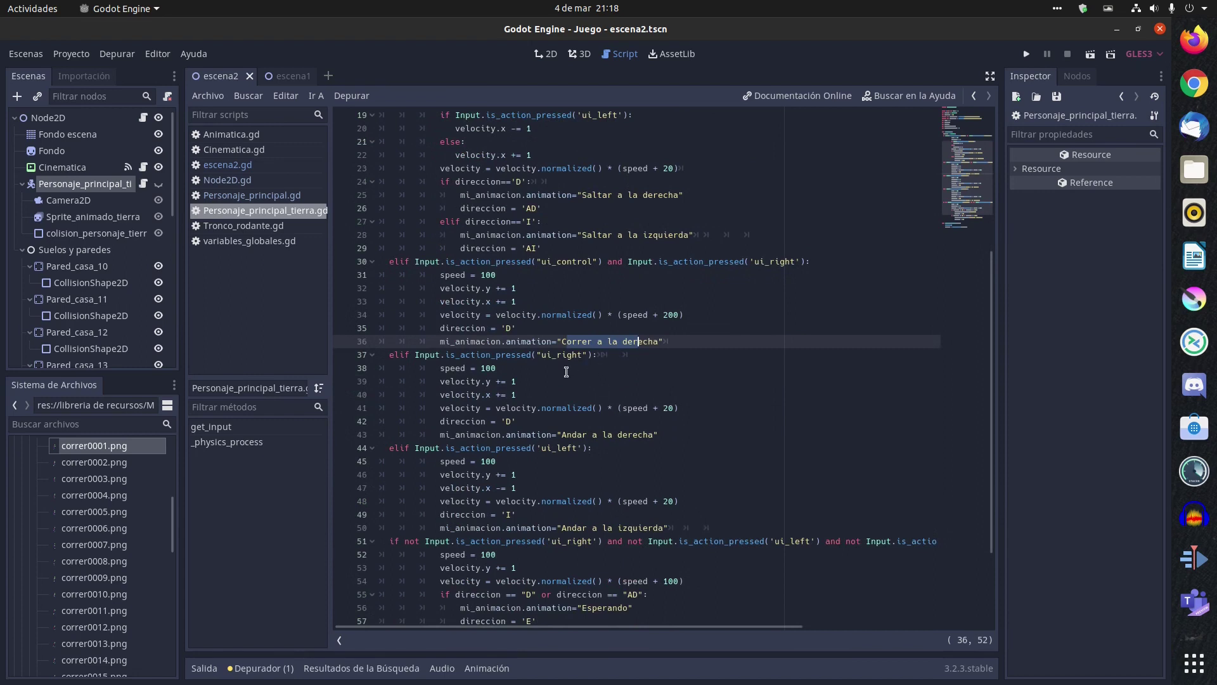
click(582, 355)
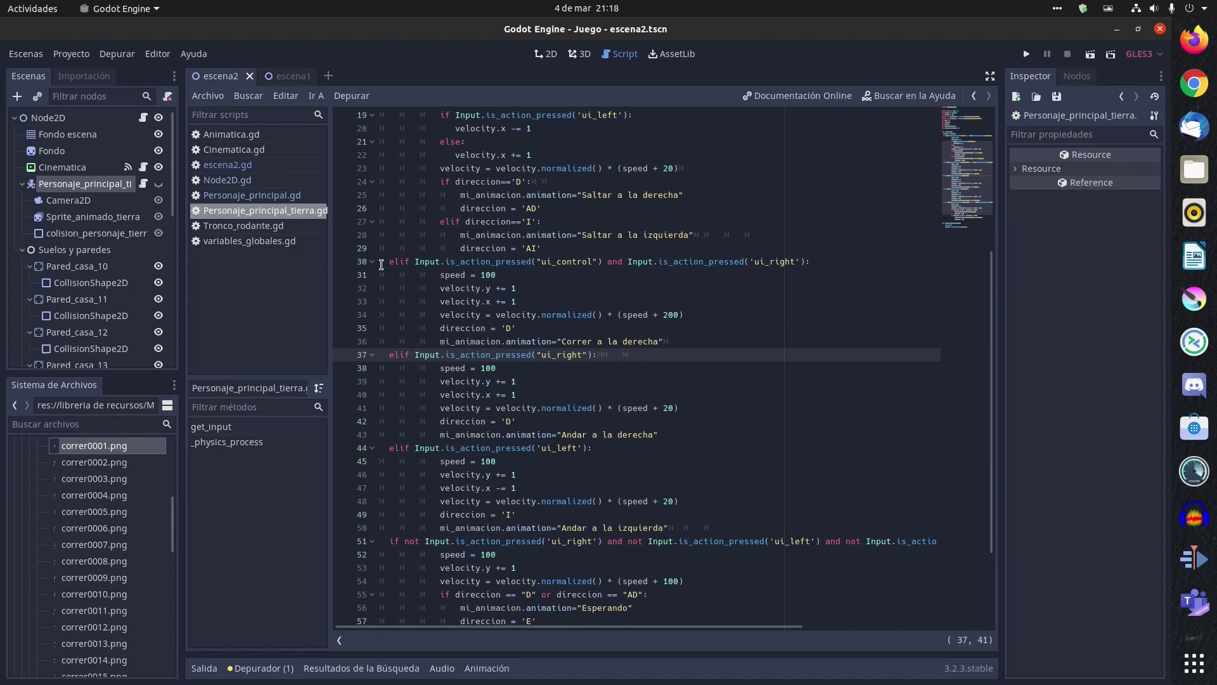
mouse_move(382, 262)
mouse_down()
mouse_move(680, 328)
mouse_move(687, 340)
mouse_up()
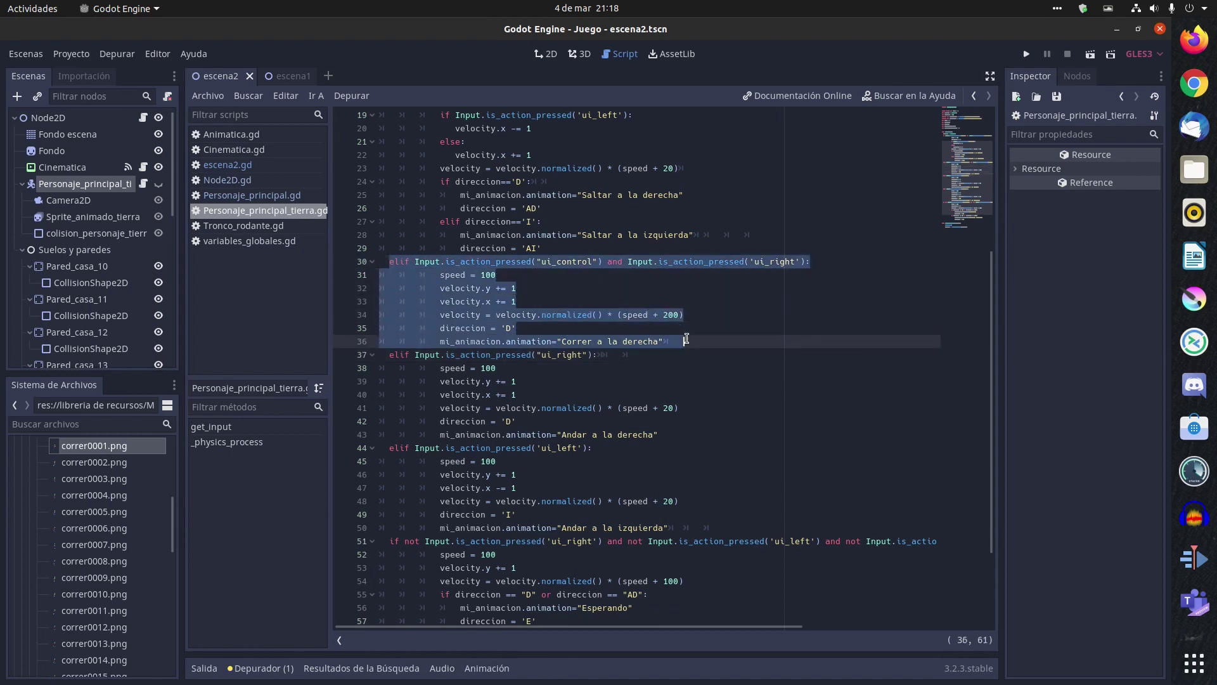
right_click(449, 280)
click(482, 350)
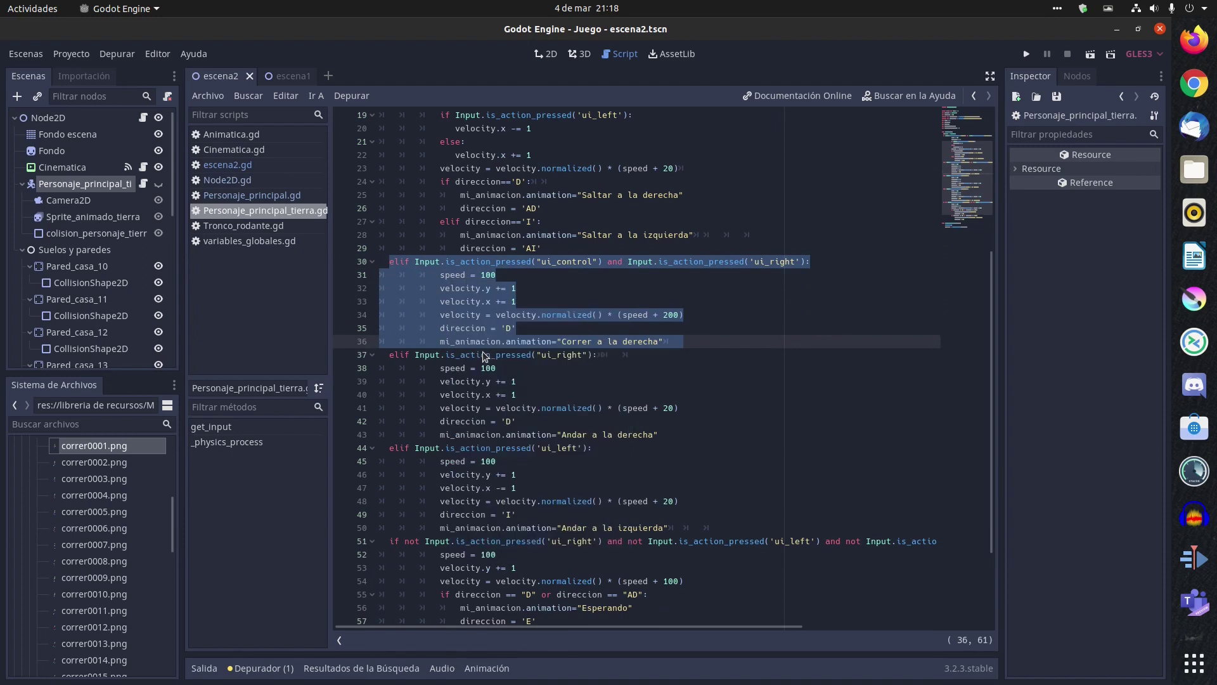
click(552, 313)
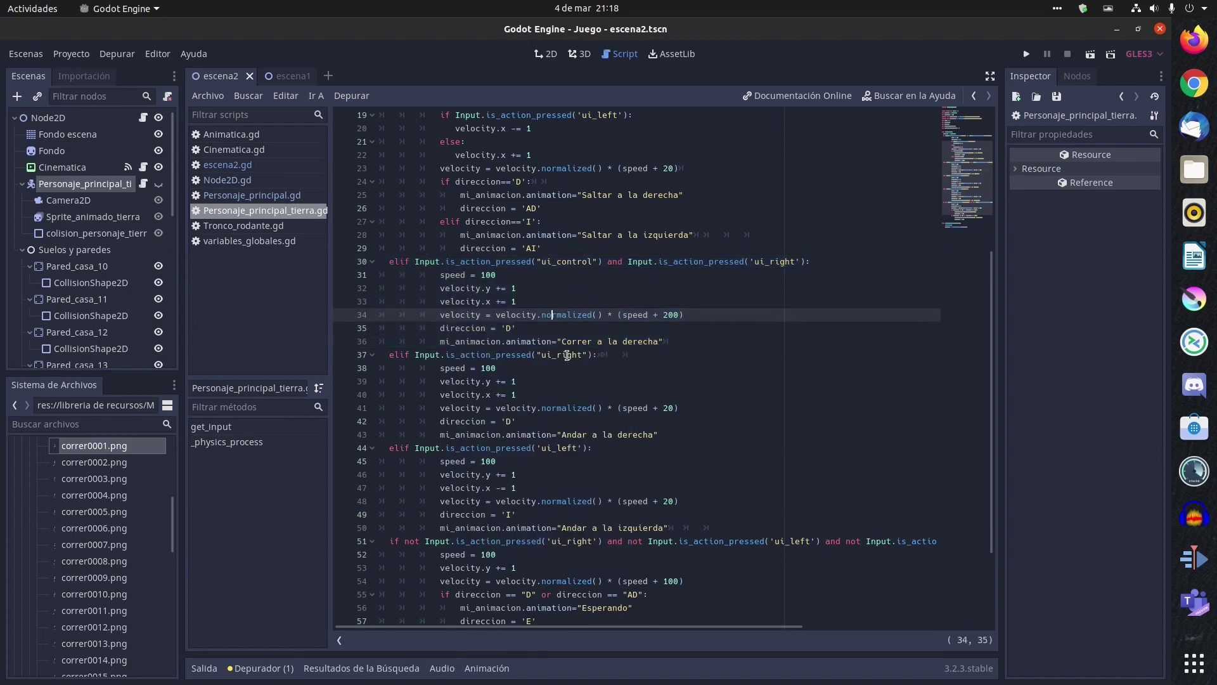
scroll(566, 355, down, 2)
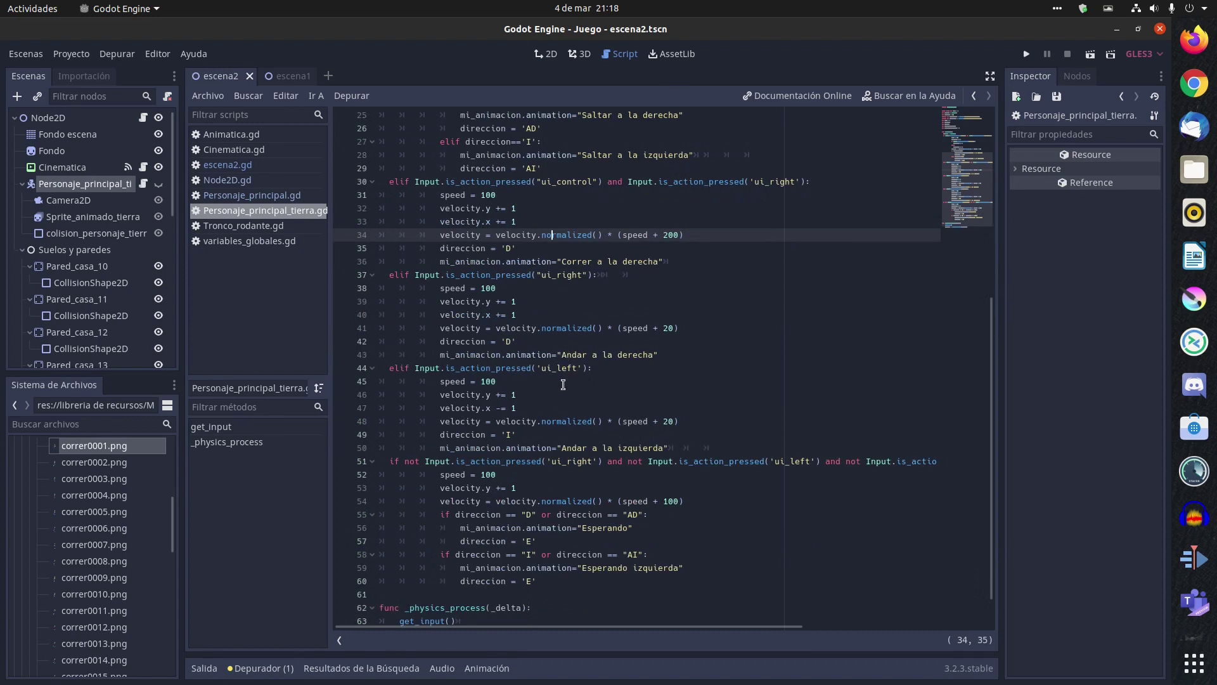
scroll(602, 345, up, 2)
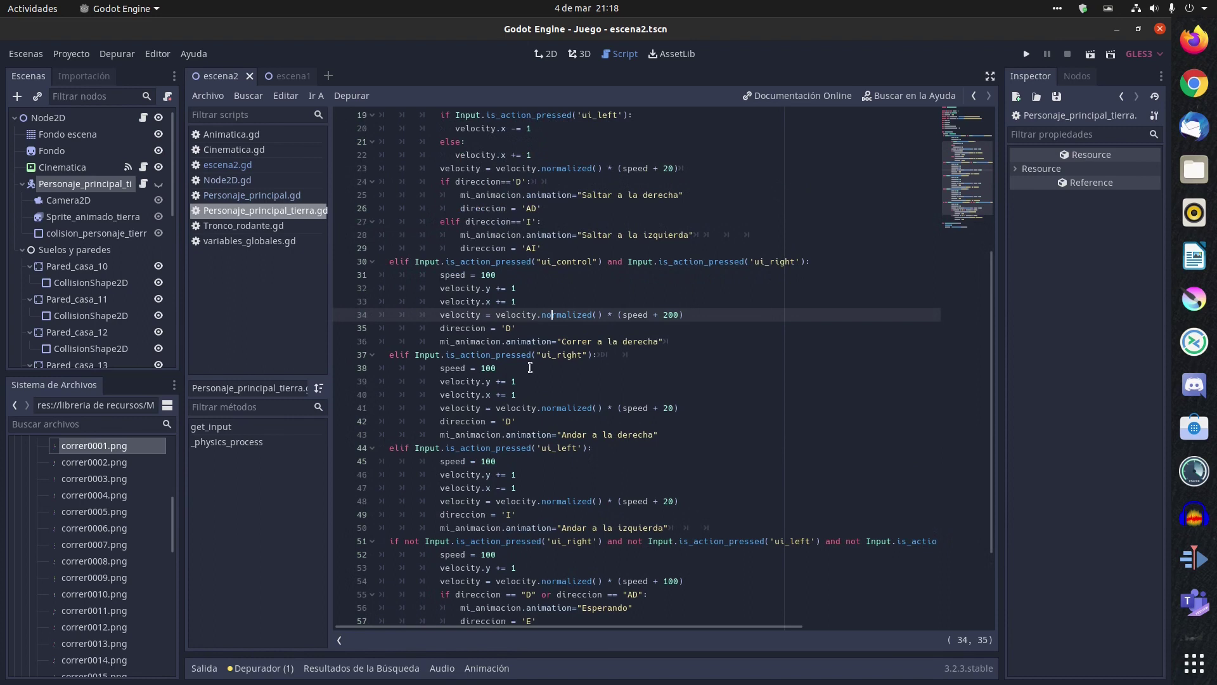
click(684, 339)
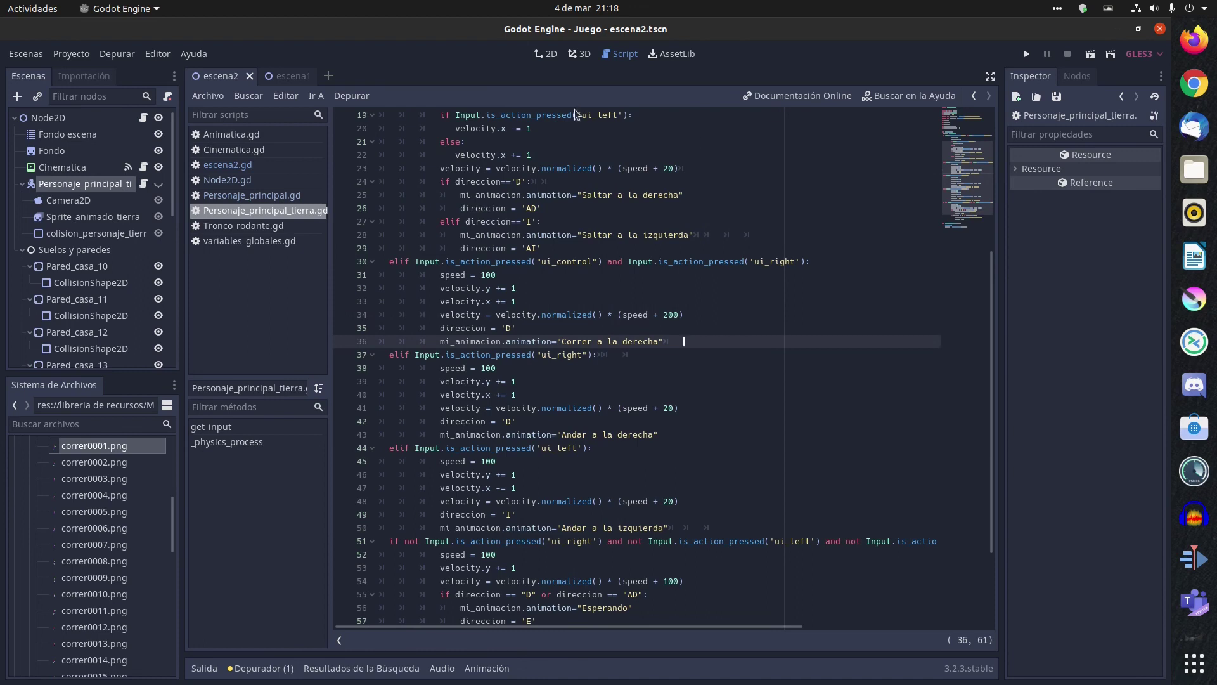
scroll(537, 215, up, 3)
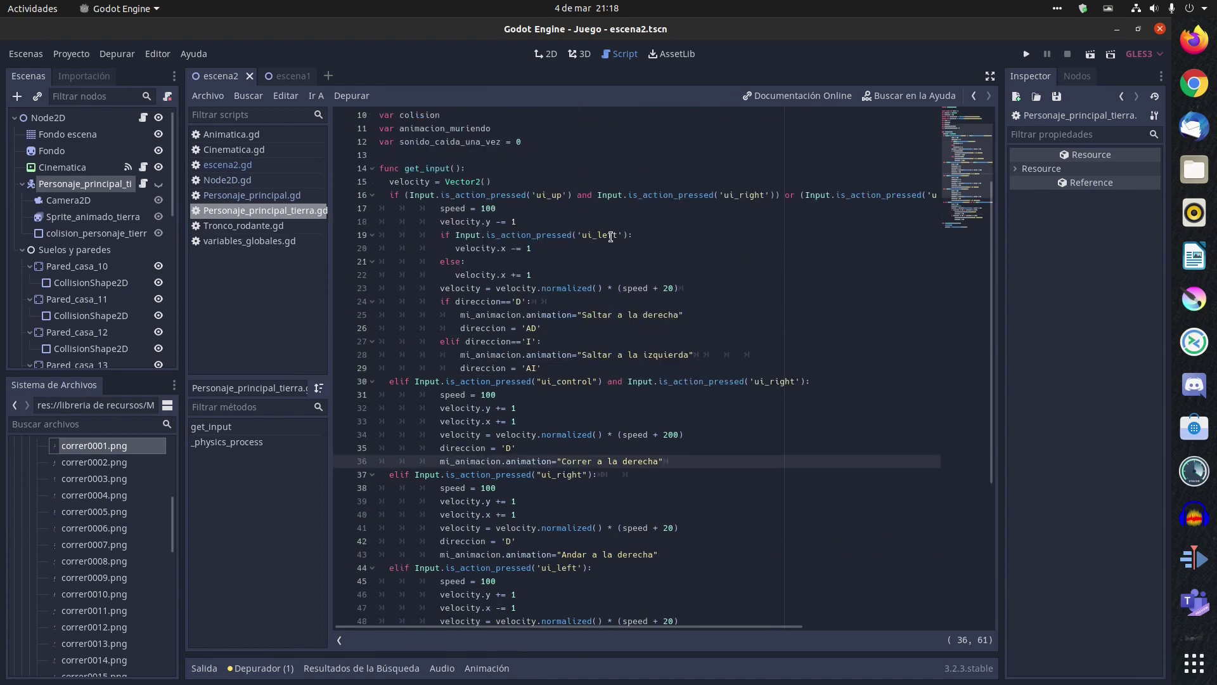
scroll(656, 256, down, 3)
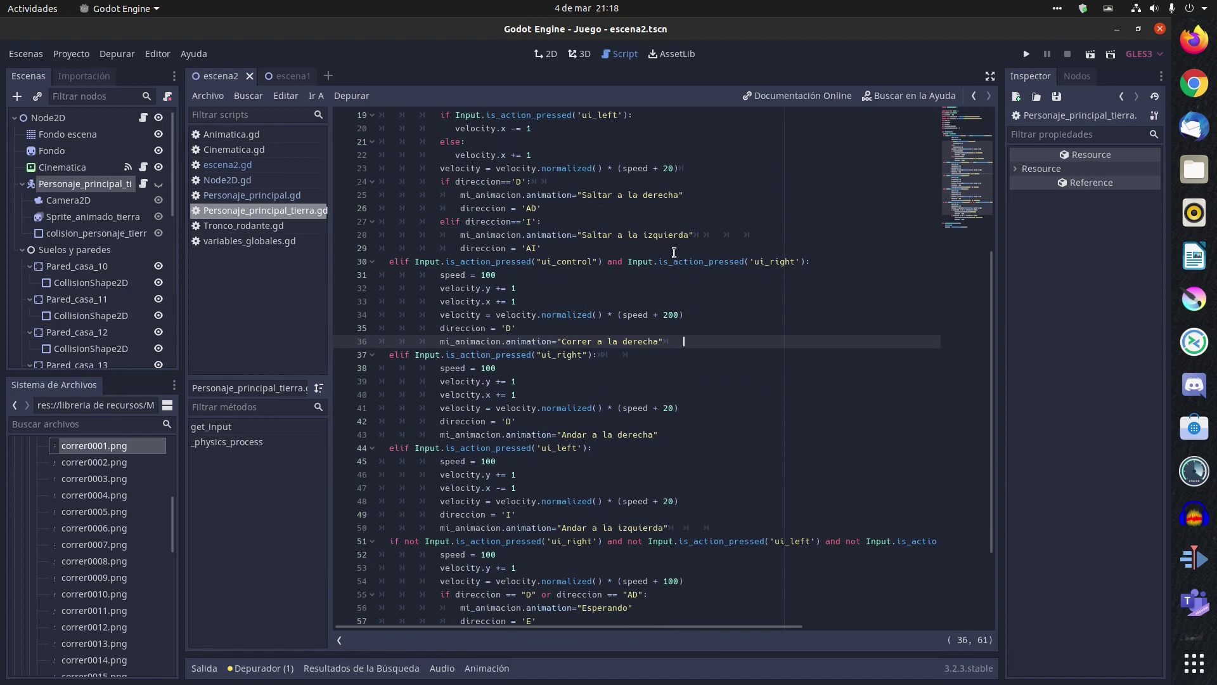
Paste a copy of the ui_control + ui_right run block on a new line after line 36.
key(Return)
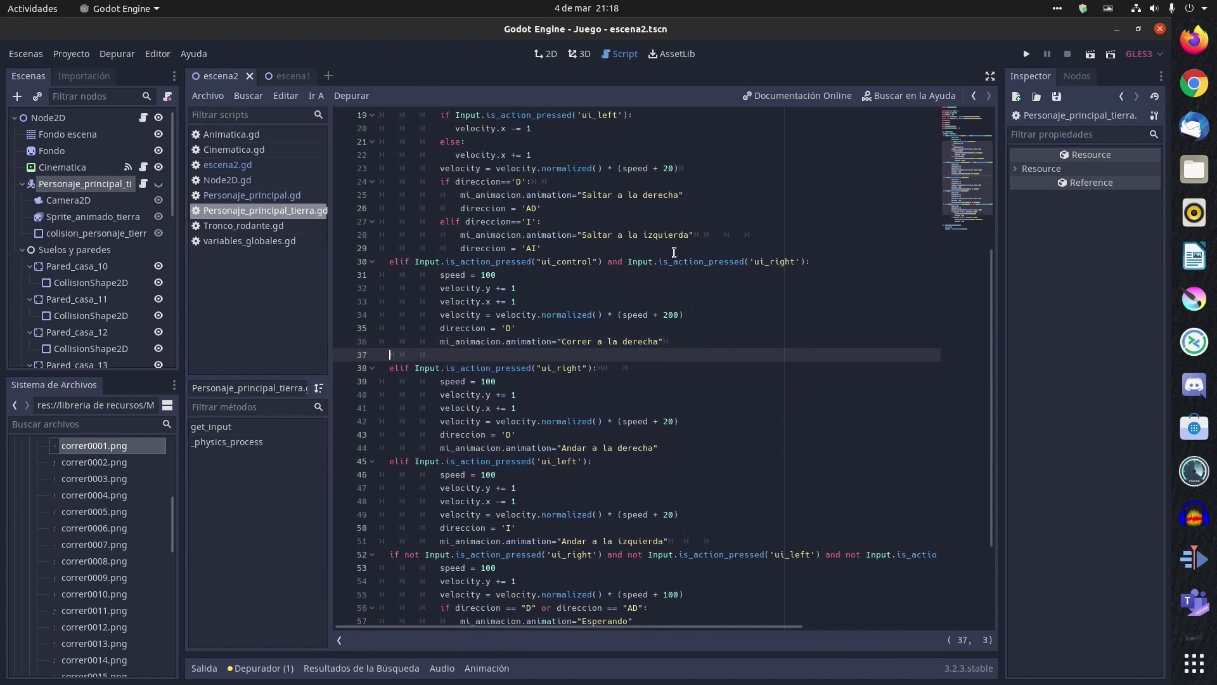
key(ctrl+v)
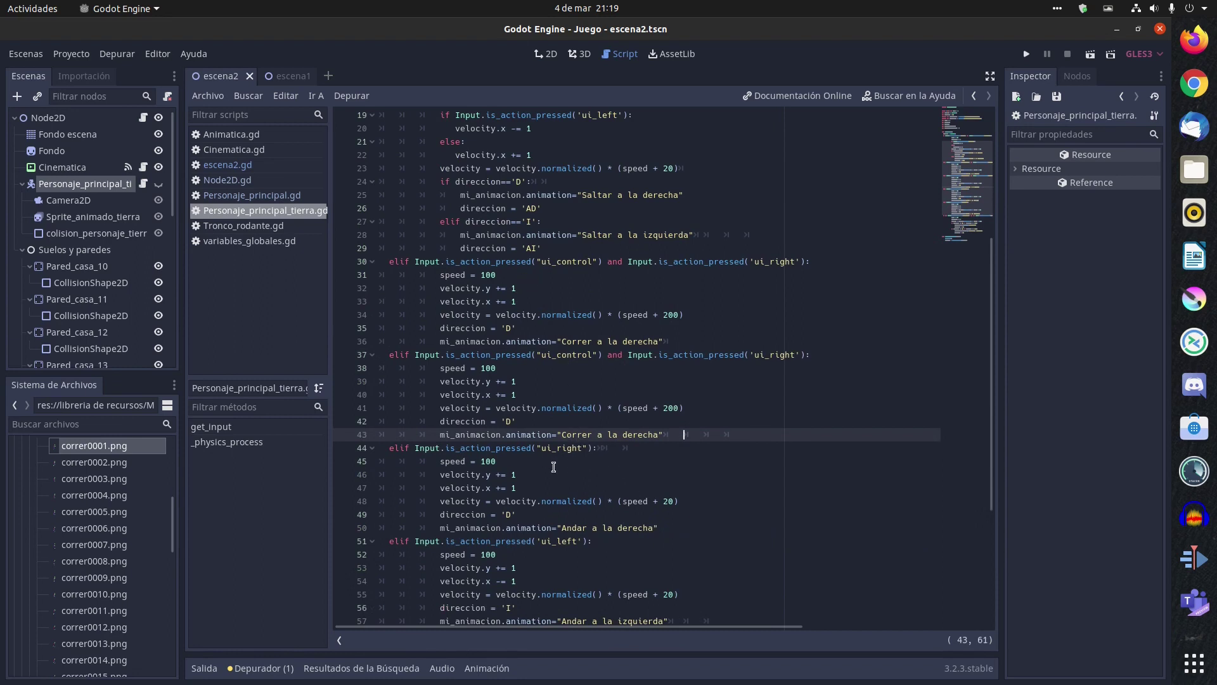
scroll(697, 380, up, 1)
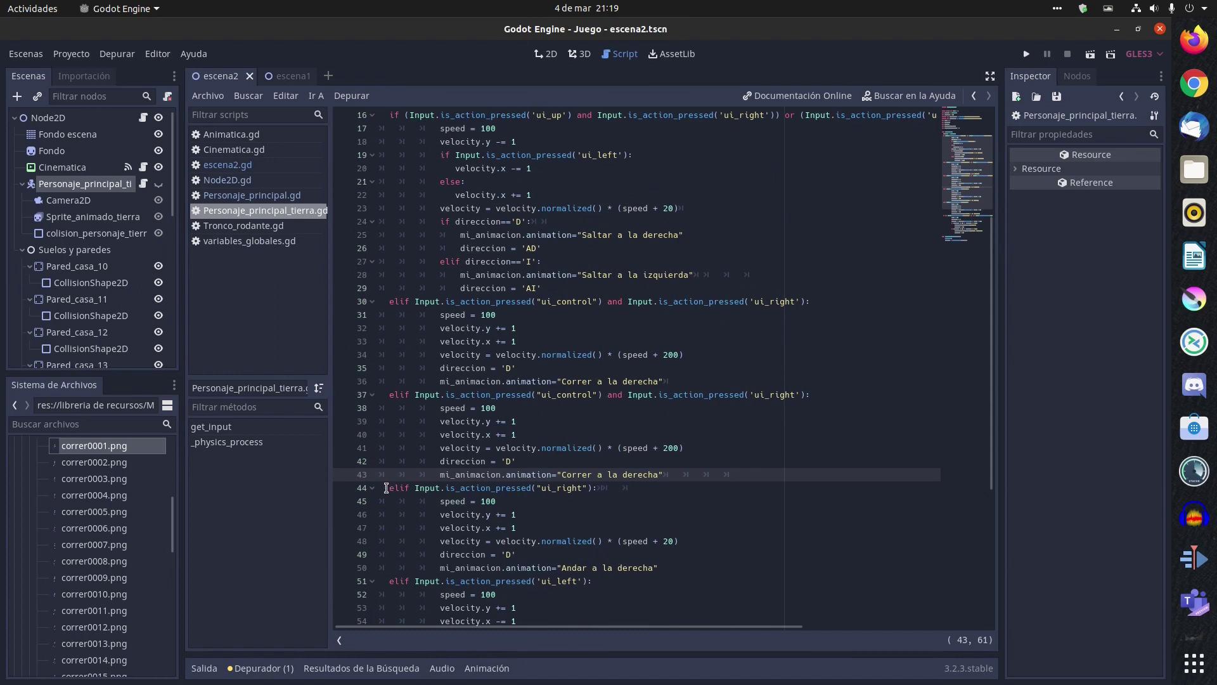
Change the duplicated run condition from ui_right to ui_left.
drag(386, 488, 597, 488)
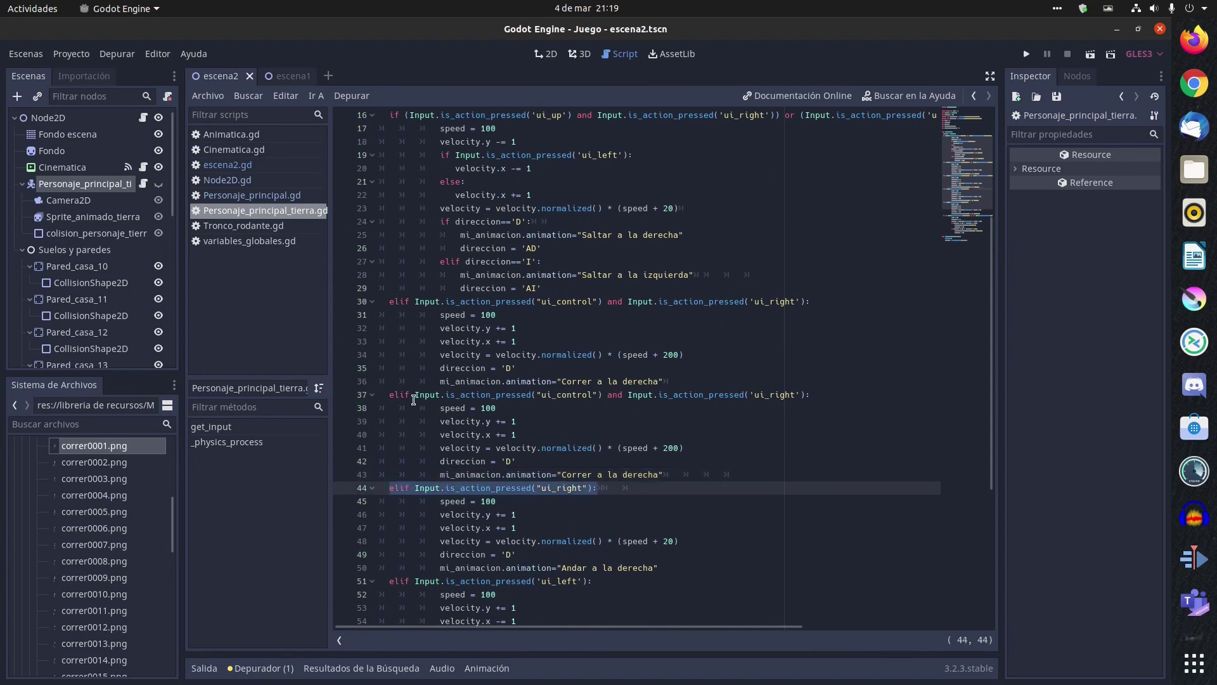
drag(389, 394, 804, 394)
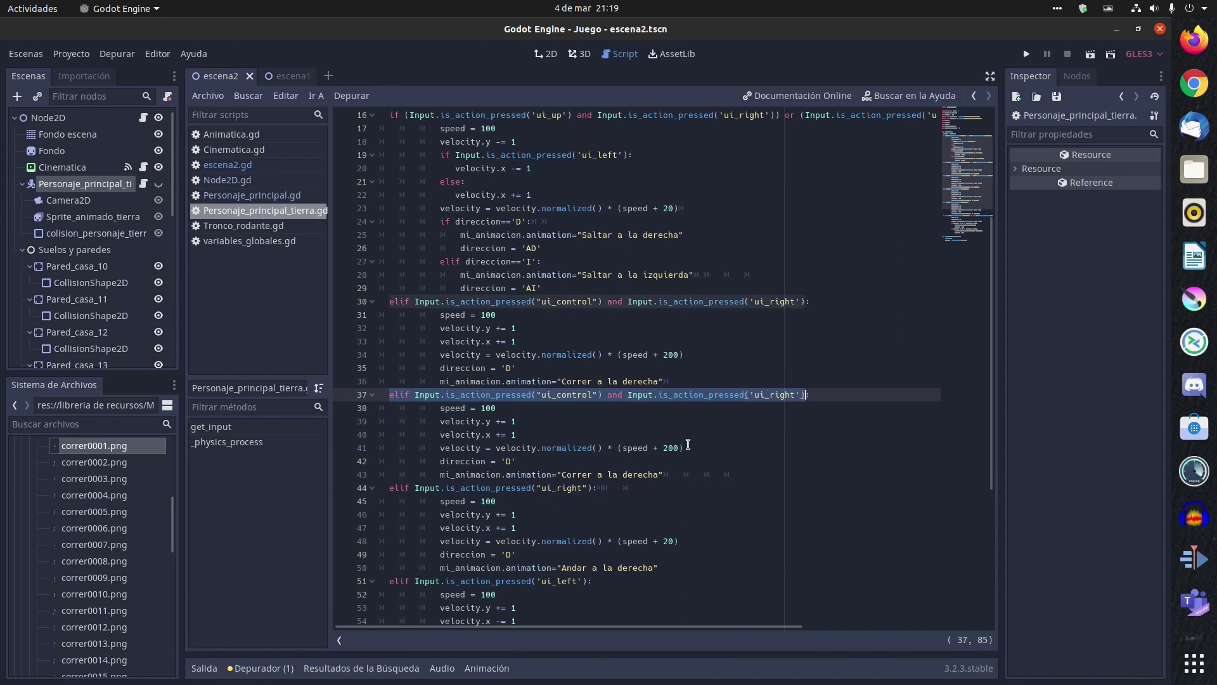
click(674, 462)
drag(388, 488, 544, 488)
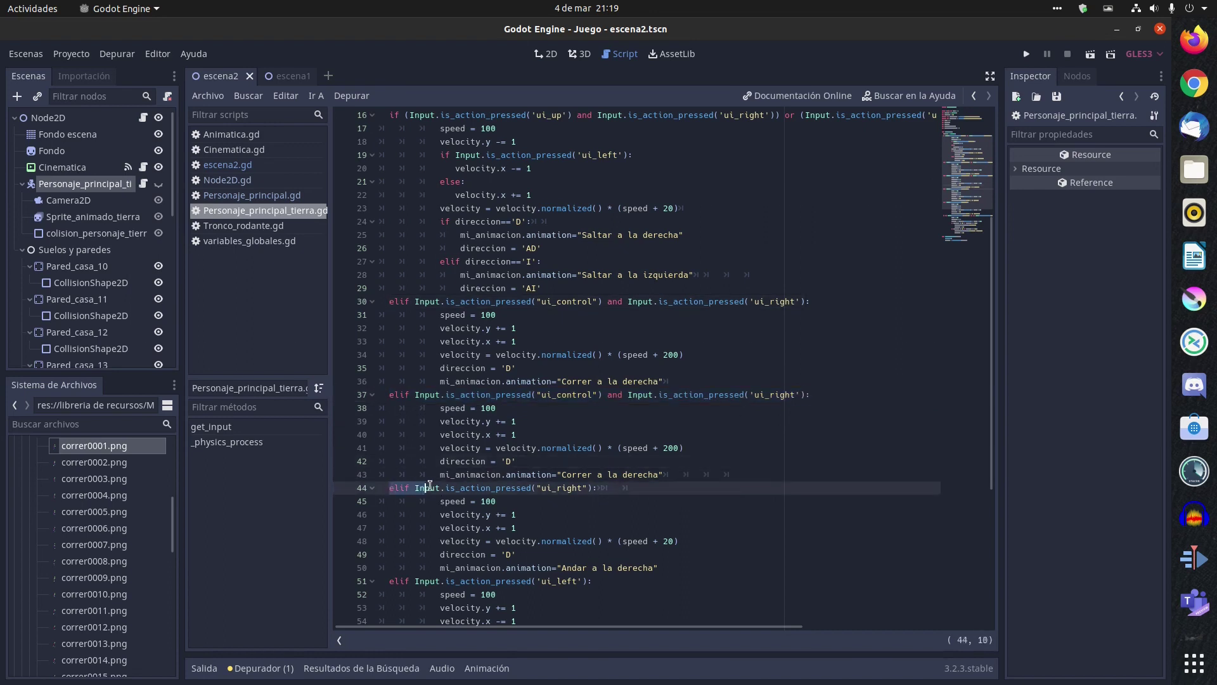
click(588, 487)
click(486, 488)
click(795, 394)
key(BackSpace)
key(BackSpace)
key(BackSpace)
key(BackSpace)
key(BackSpace)
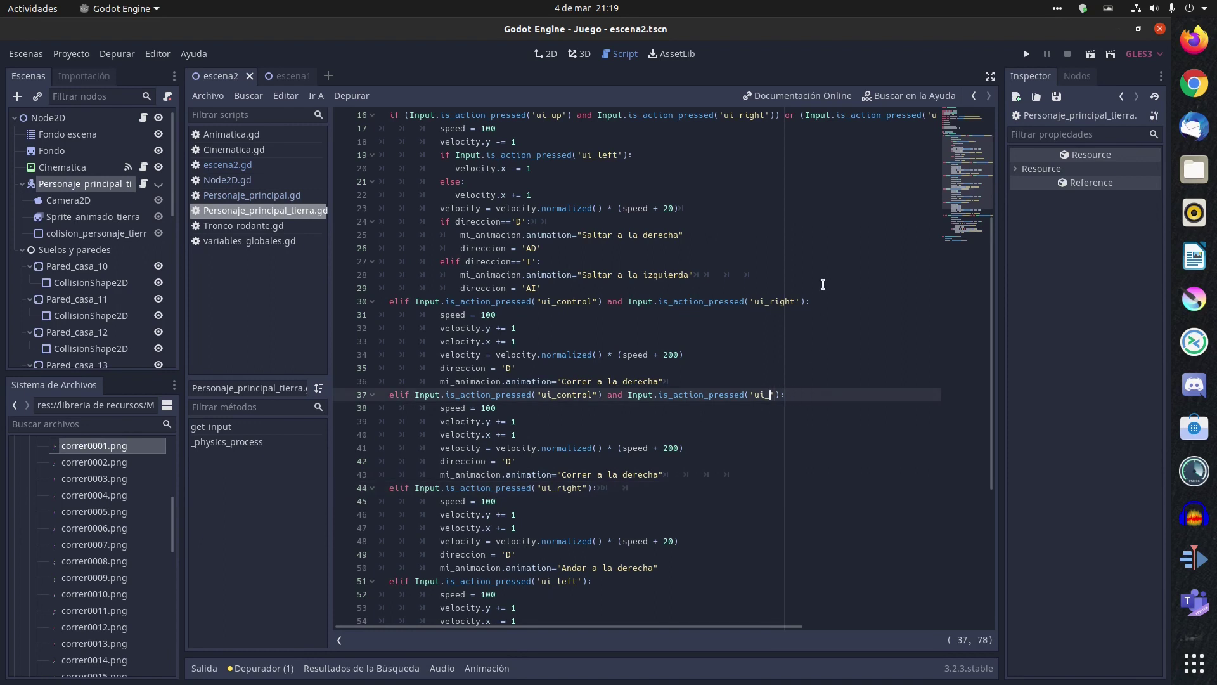
text(left)
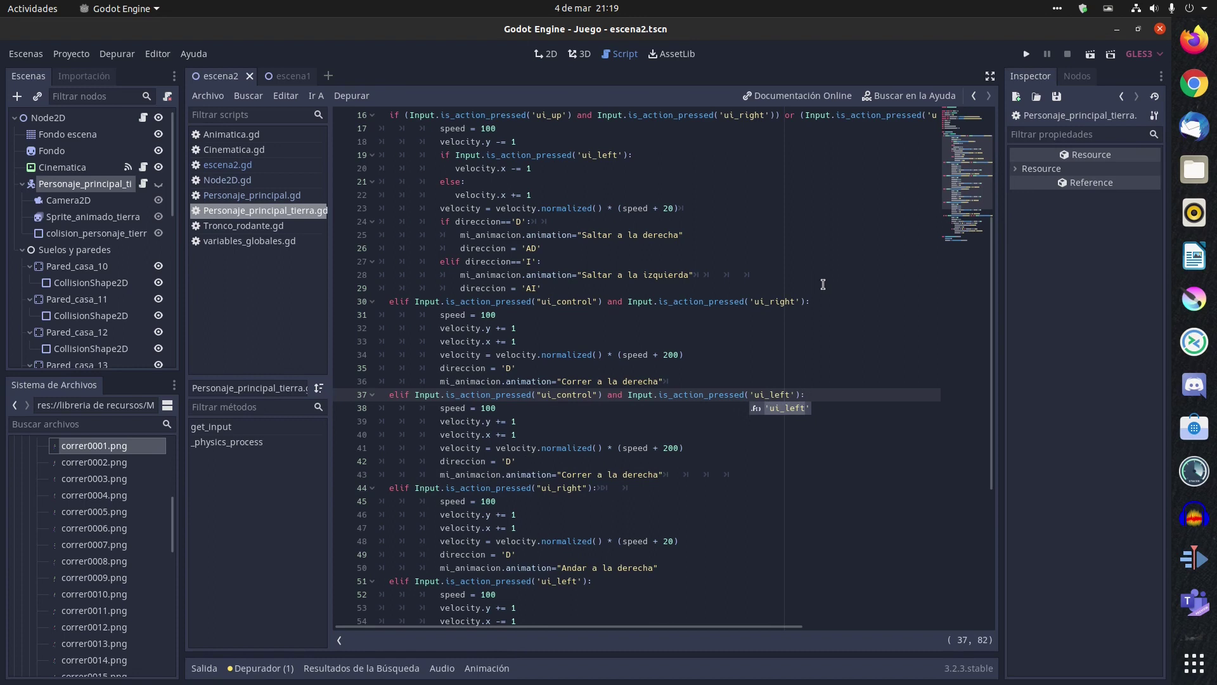
key(Left)
key(Left)
key(Left)
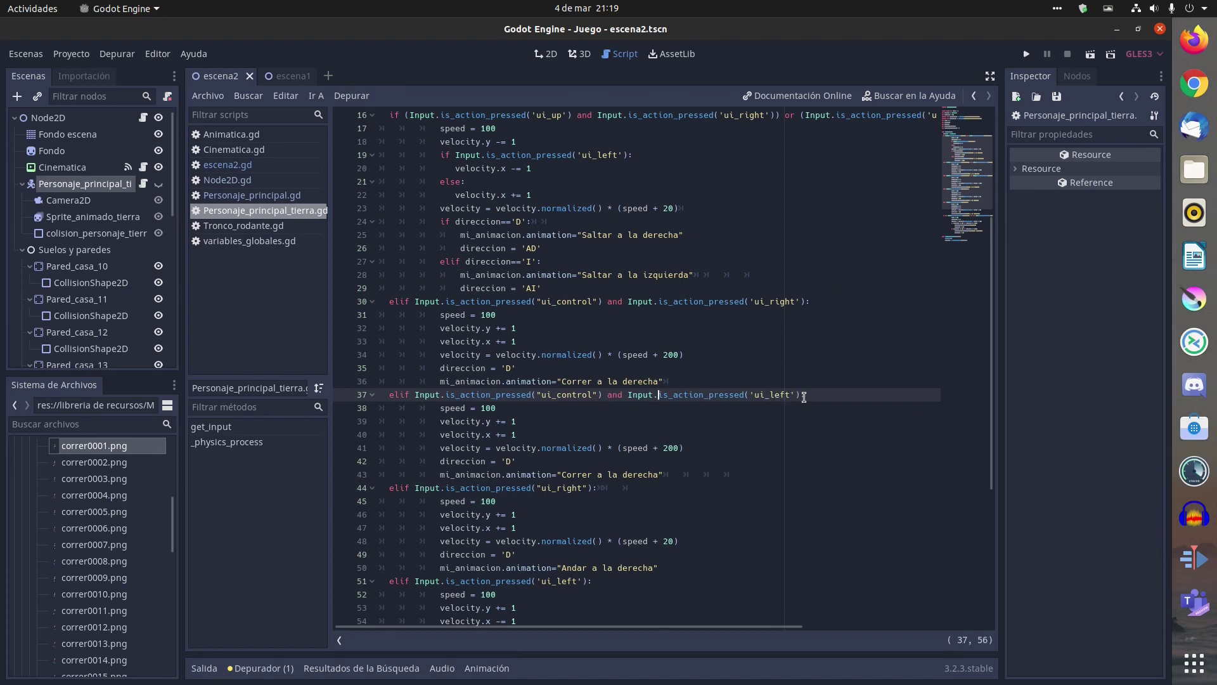
key(End)
text(:)
click(516, 407)
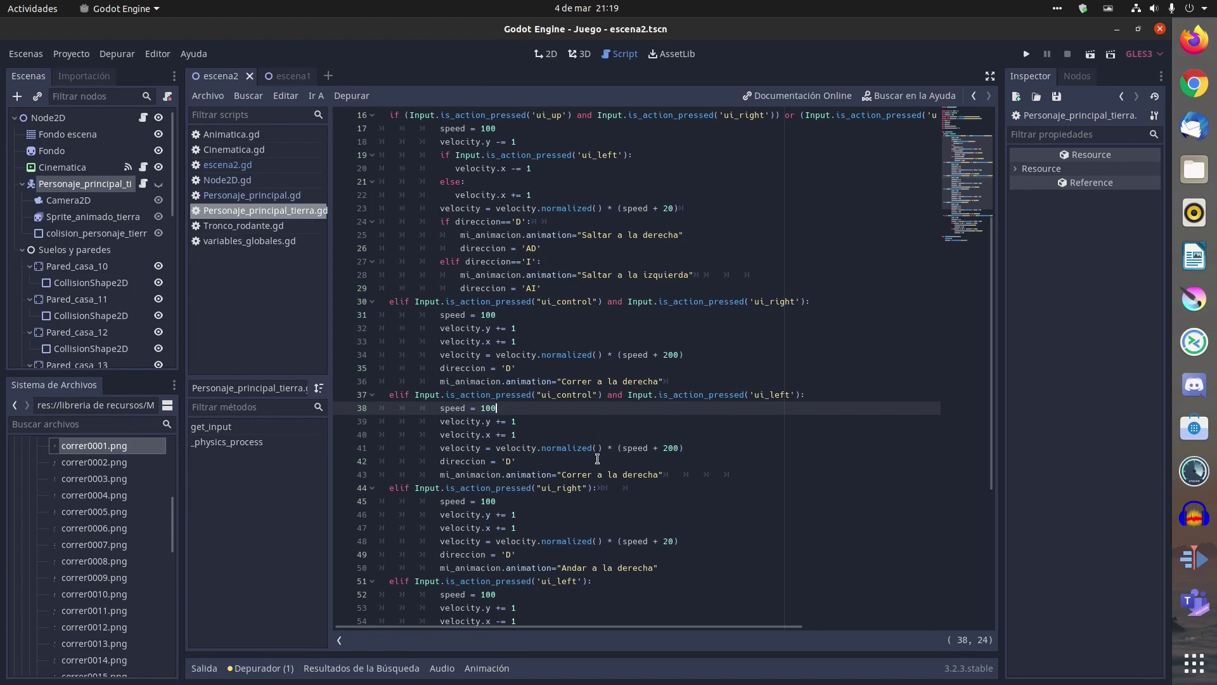
scroll(561, 461, down, 3)
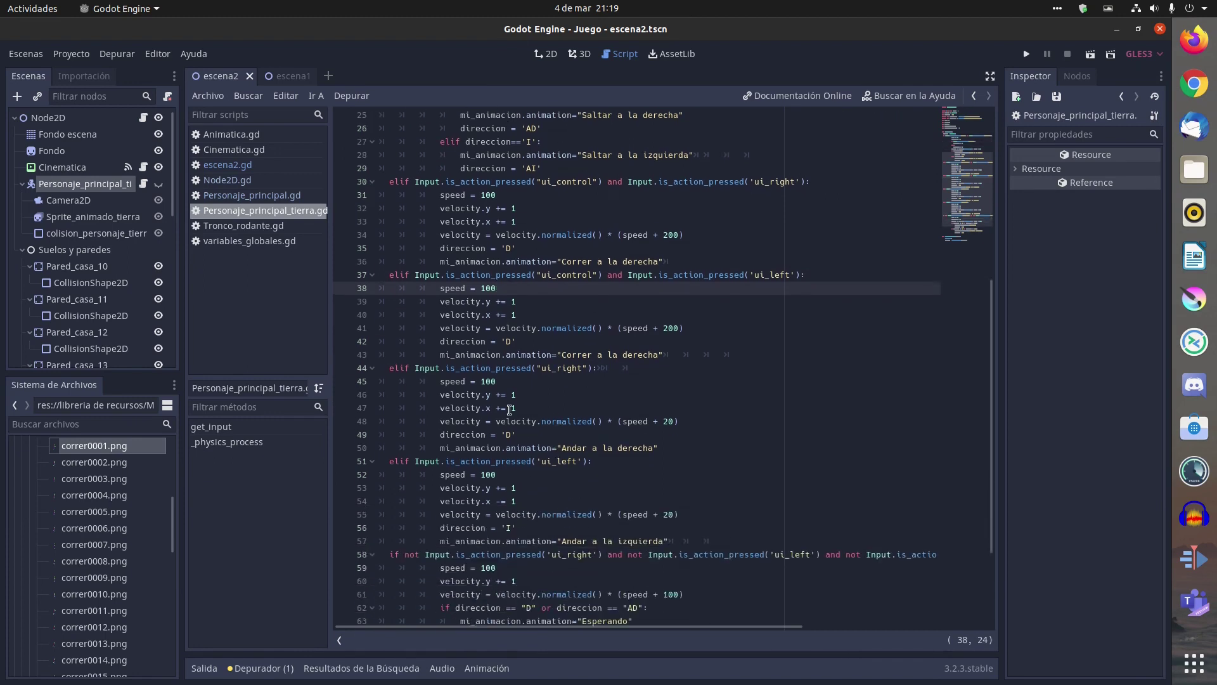
scroll(517, 441, up, 2)
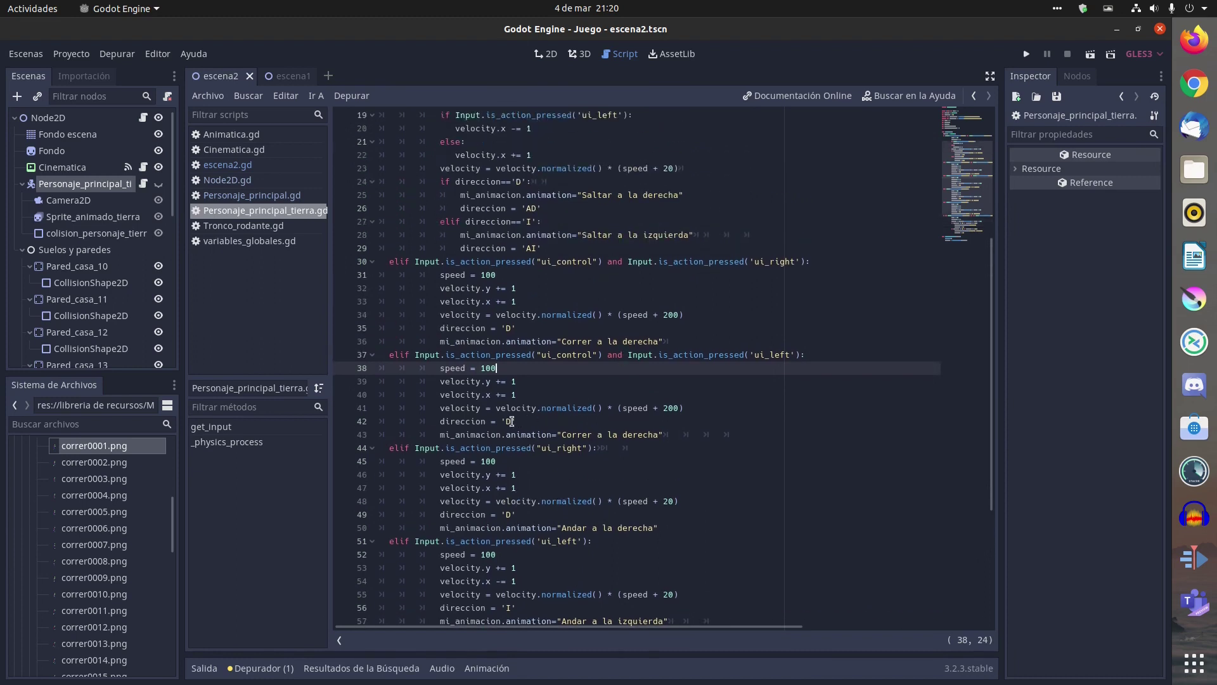
Set direccion to 'I' on line 42 of the run-left branch.
click(511, 421)
key(BackSpace)
text(I)
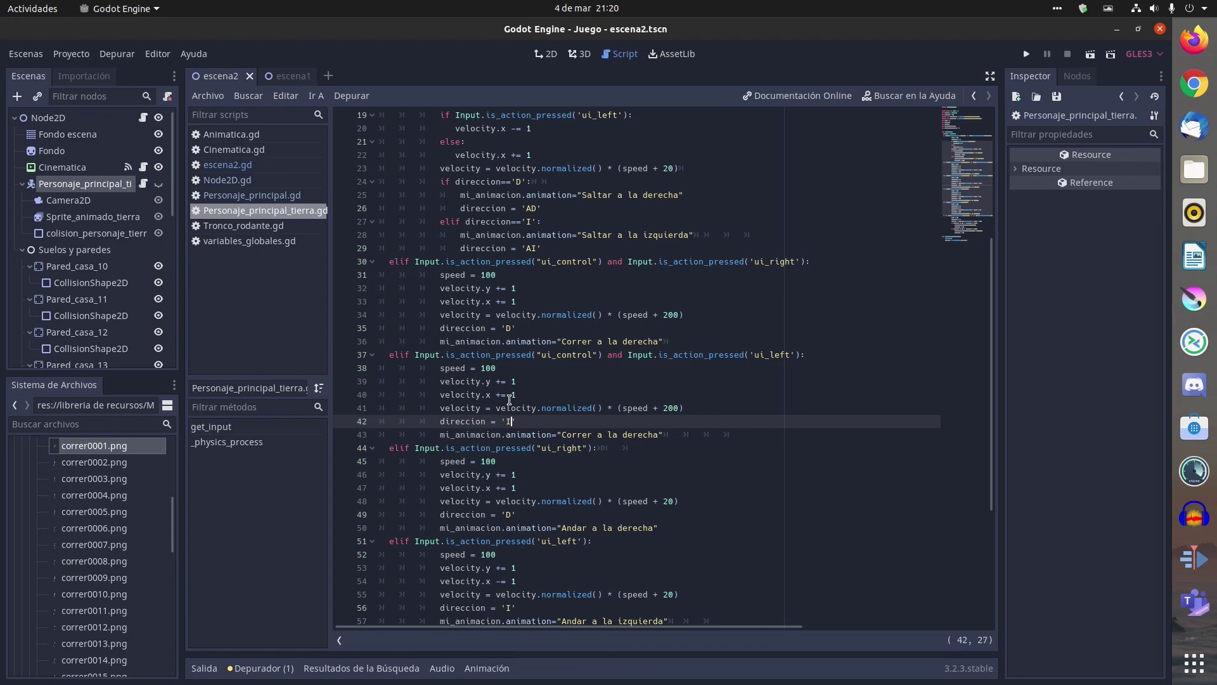
scroll(521, 448, down, 5)
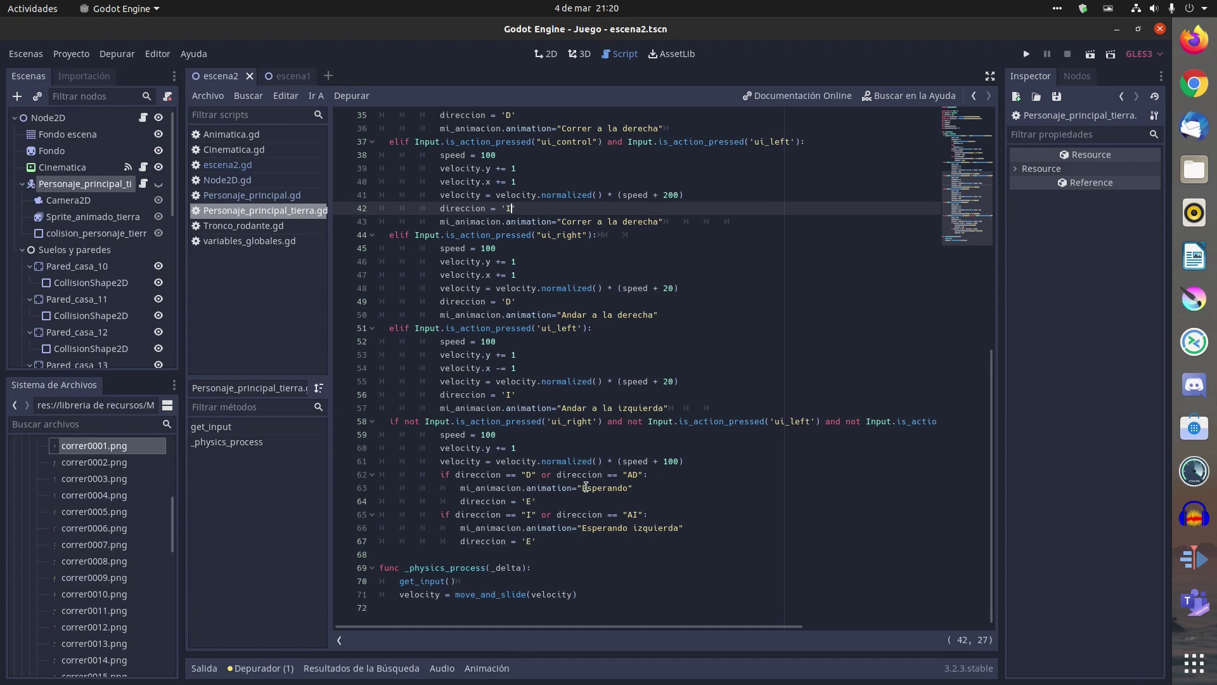
scroll(586, 486, up, 1)
scroll(586, 487, up, 1)
scroll(589, 488, up, 1)
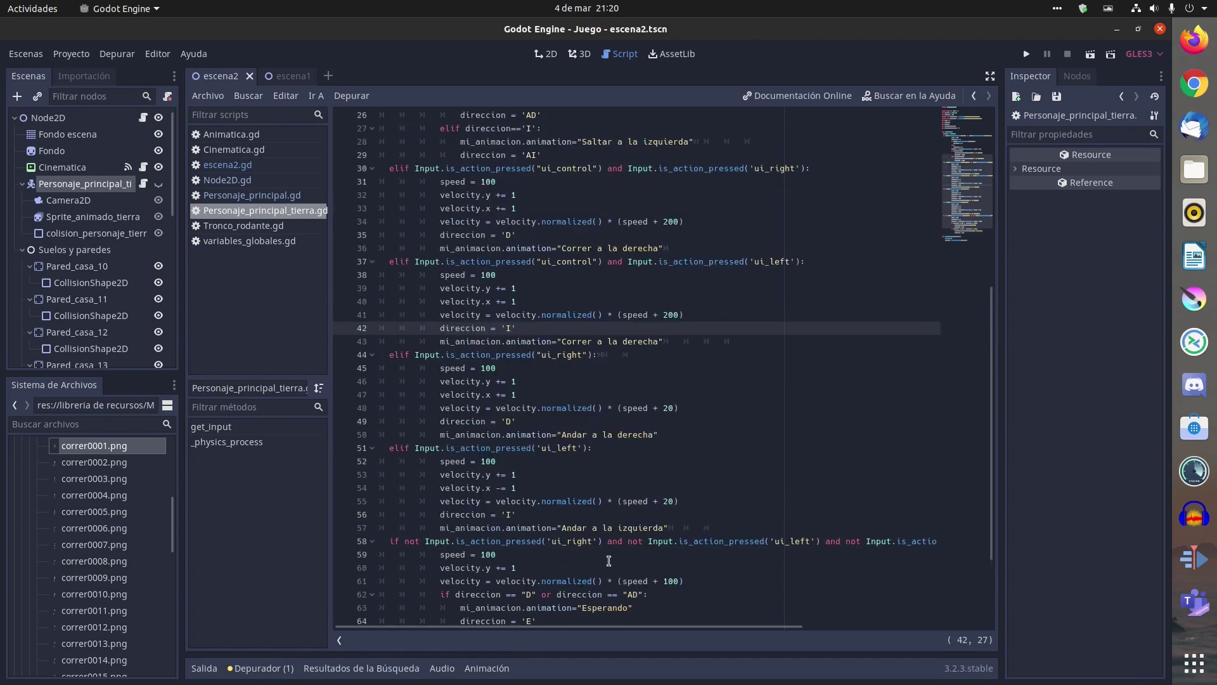
scroll(618, 559, up, 2)
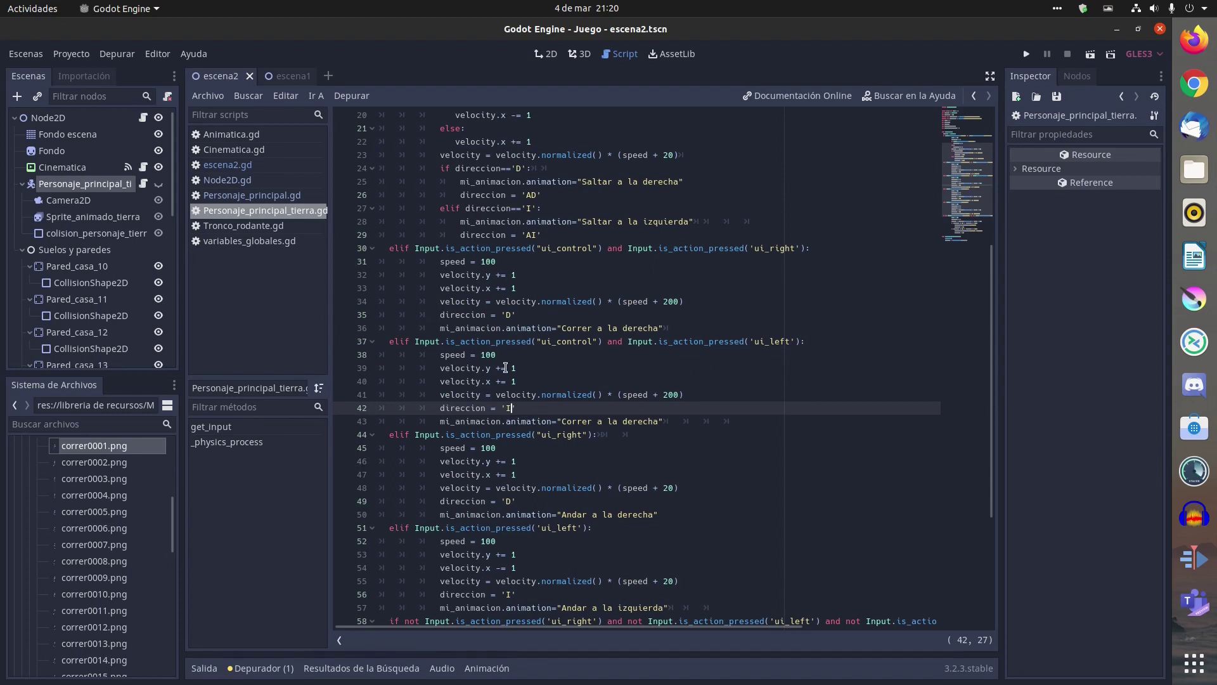
Change line 40 from velocity.x += 1 to velocity.x -= 1 in the run-left block.
click(502, 368)
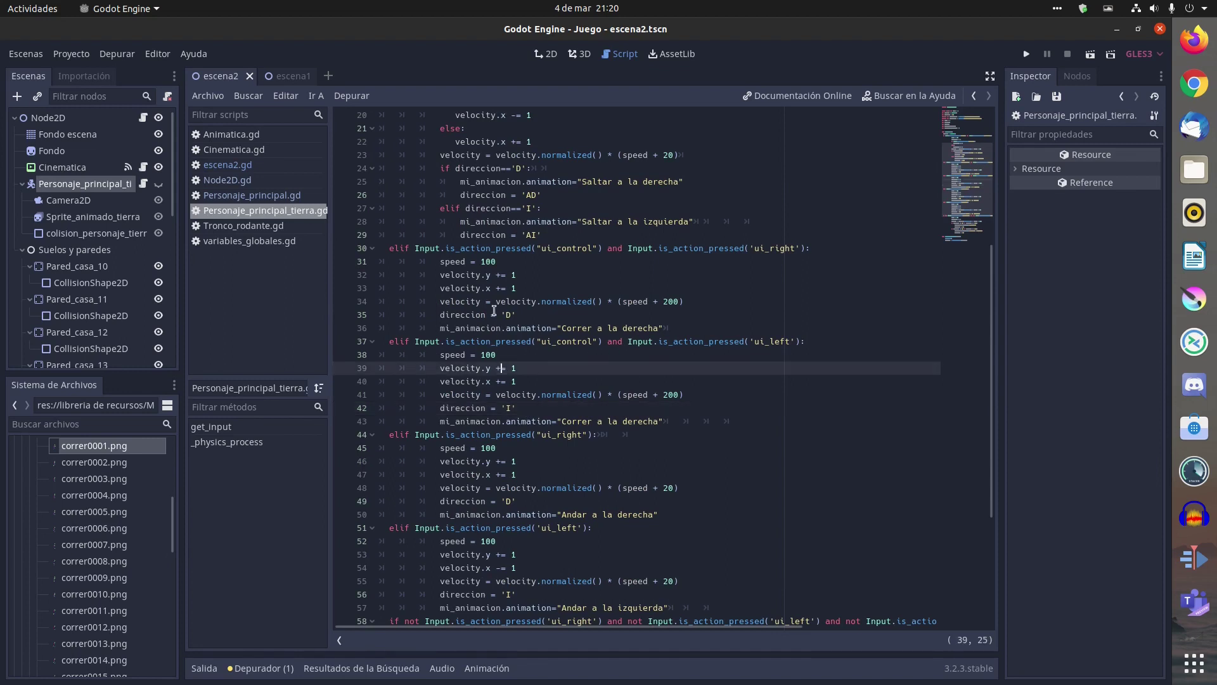
key(Down)
key(BackSpace)
text(-)
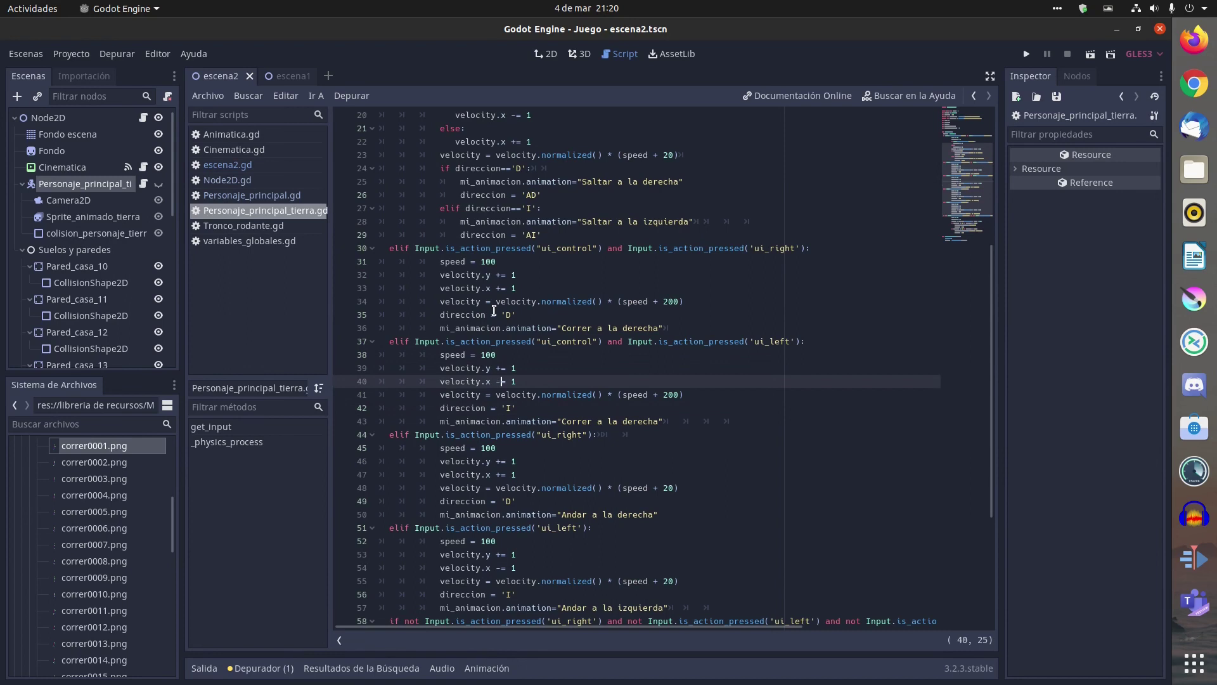
key(Left)
key(Left)
key(Left)
drag(442, 383, 483, 381)
click(489, 382)
click(484, 368)
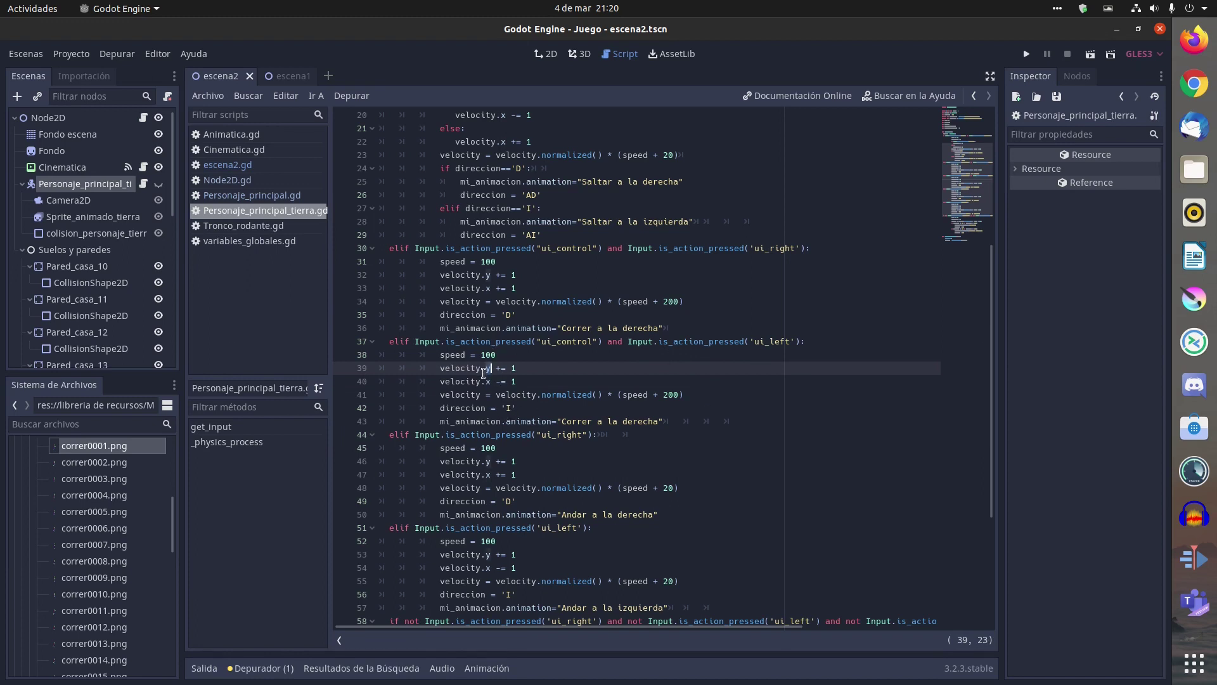
click(552, 370)
scroll(540, 467, down, 3)
scroll(540, 467, down, 2)
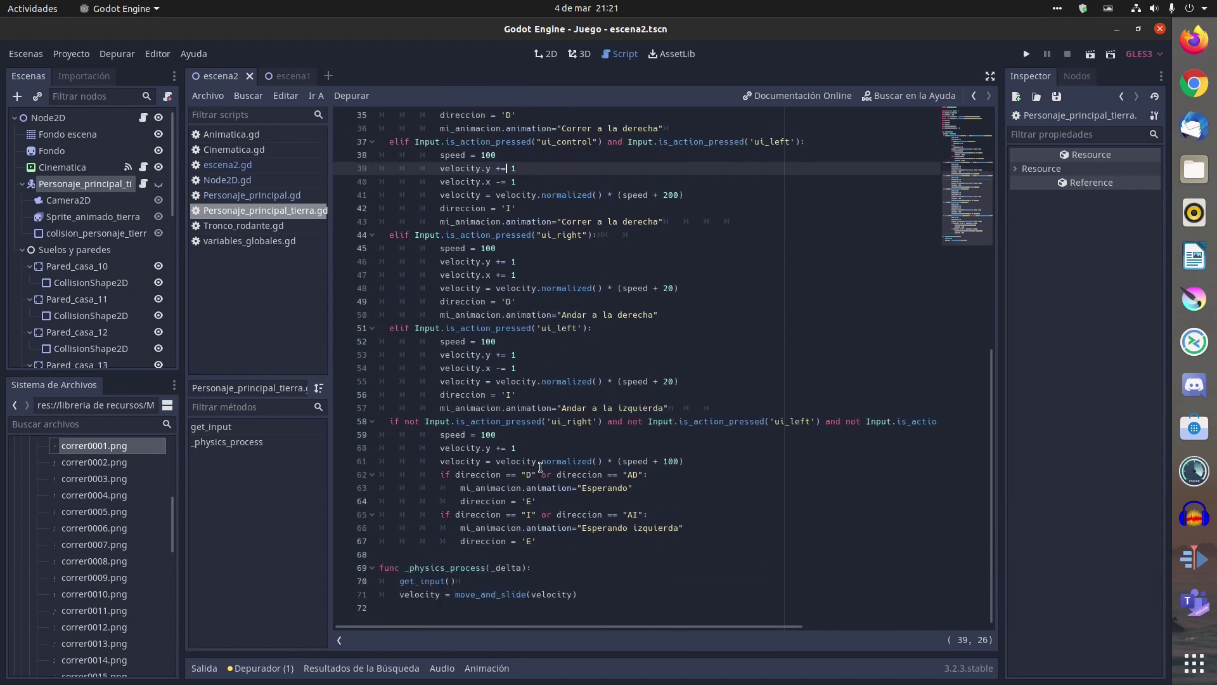
scroll(540, 468, up, 8)
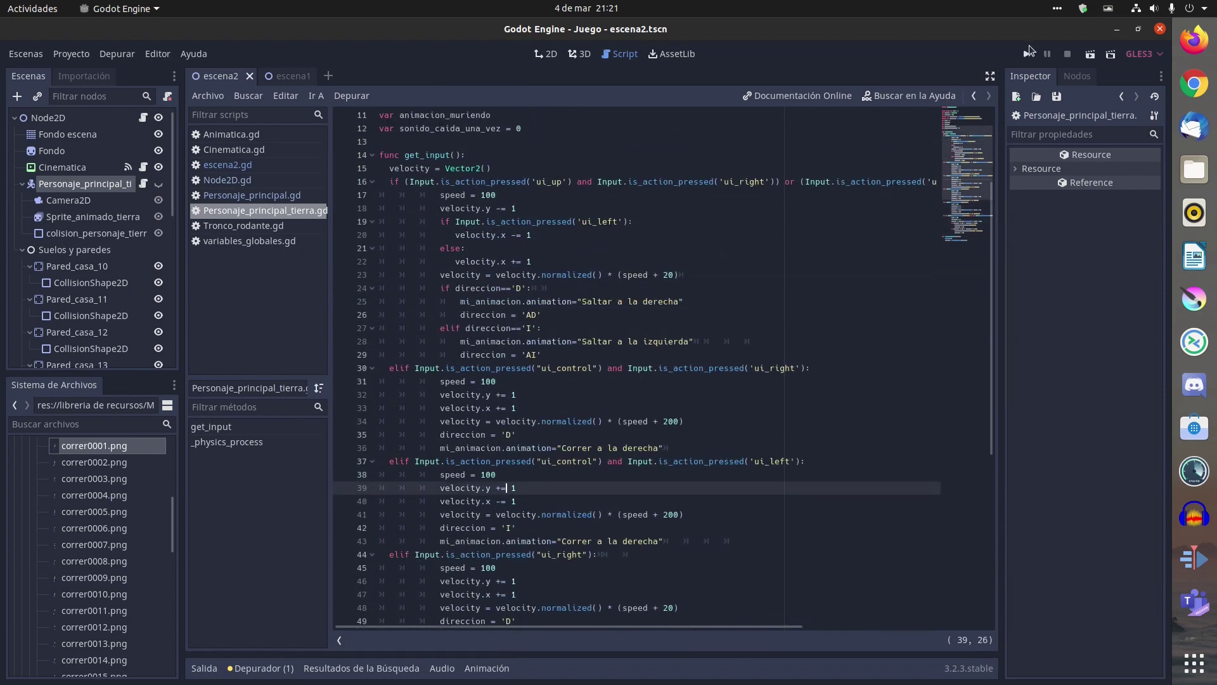
Run the project and walk the character right through the escena2 level.
click(1027, 54)
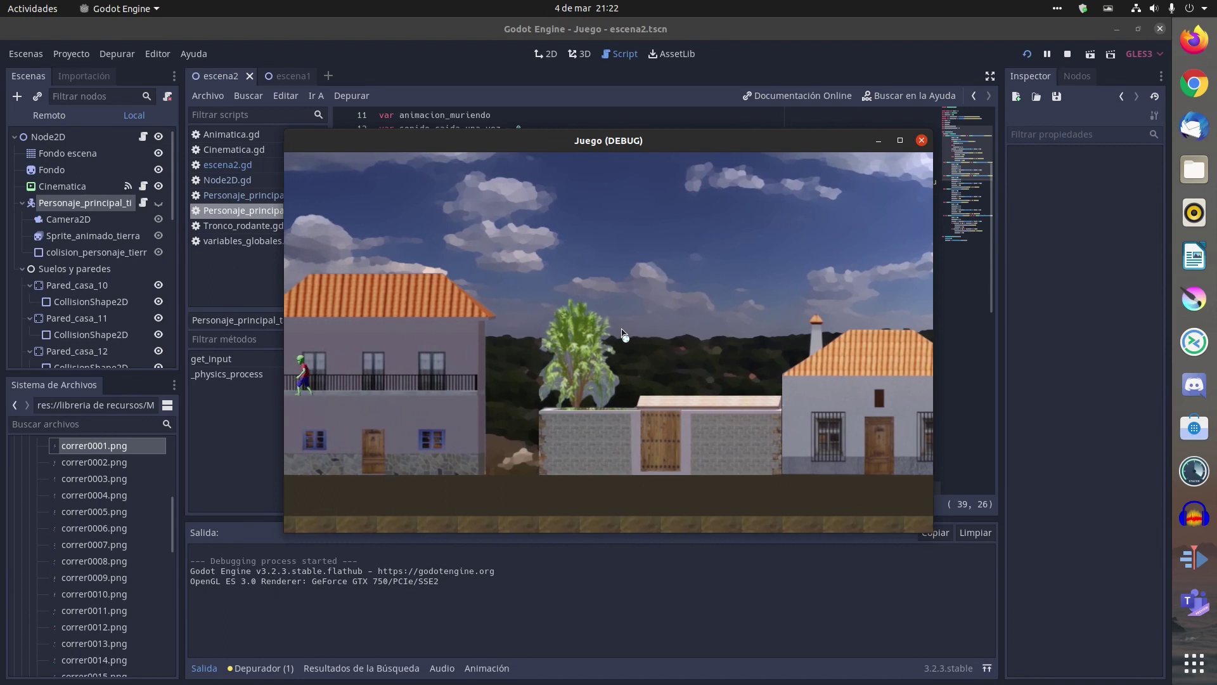
scroll(105, 321, down, 3)
scroll(105, 321, down, 4)
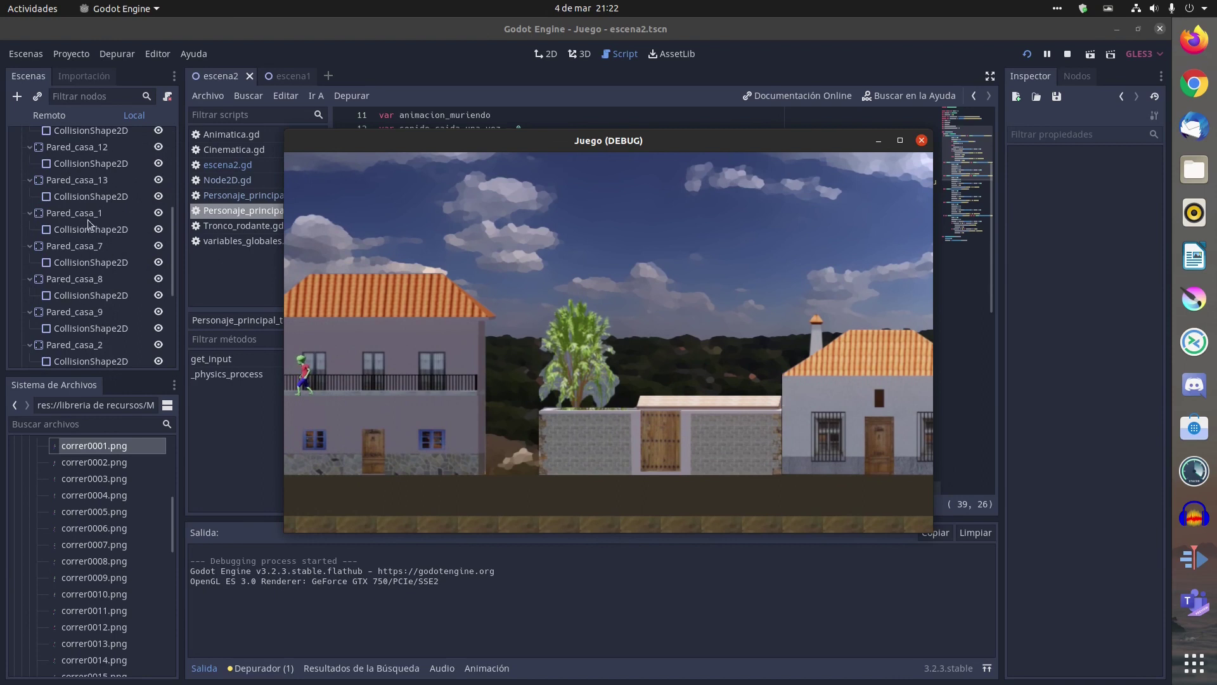
scroll(87, 220, up, 2)
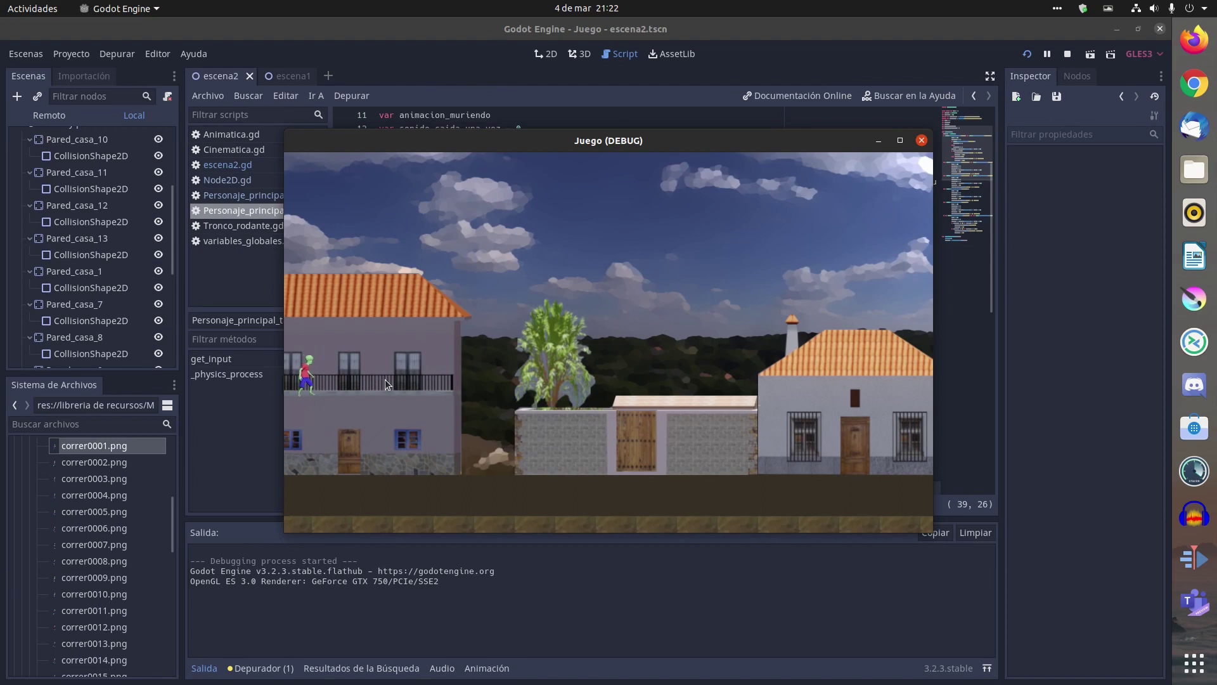
key(Right)
key(Right)
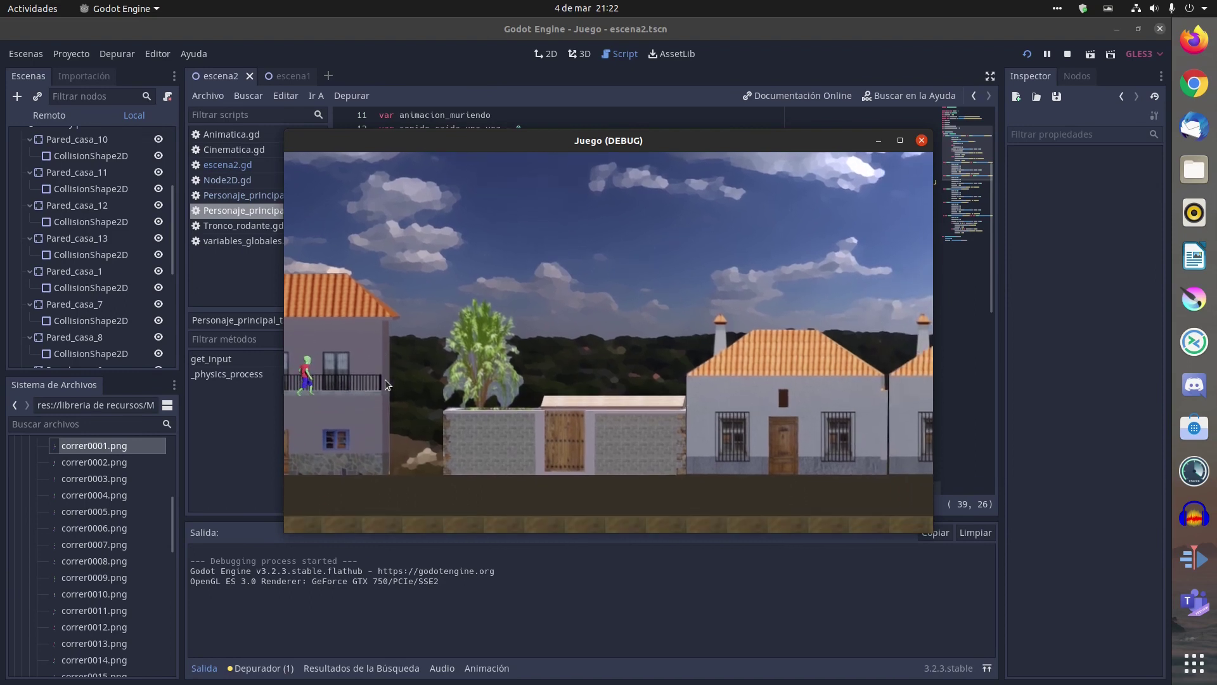
Walk the character right, run it left, then close the Juego debug window.
key(Right)
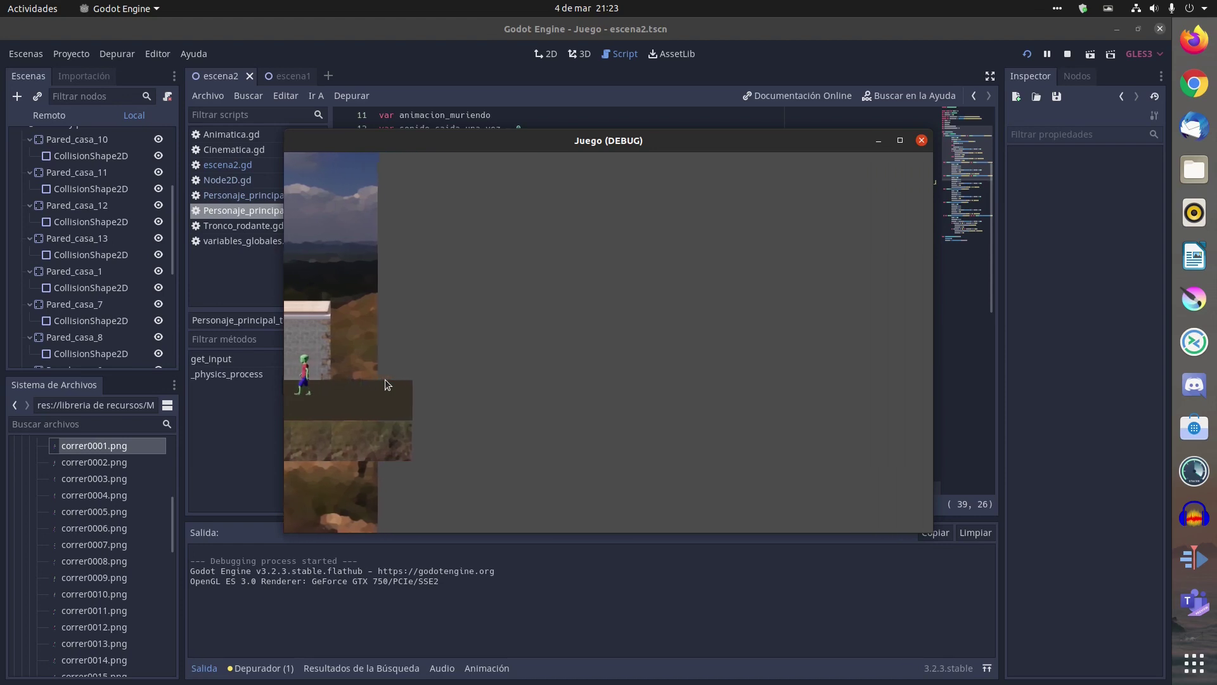
key(Left)
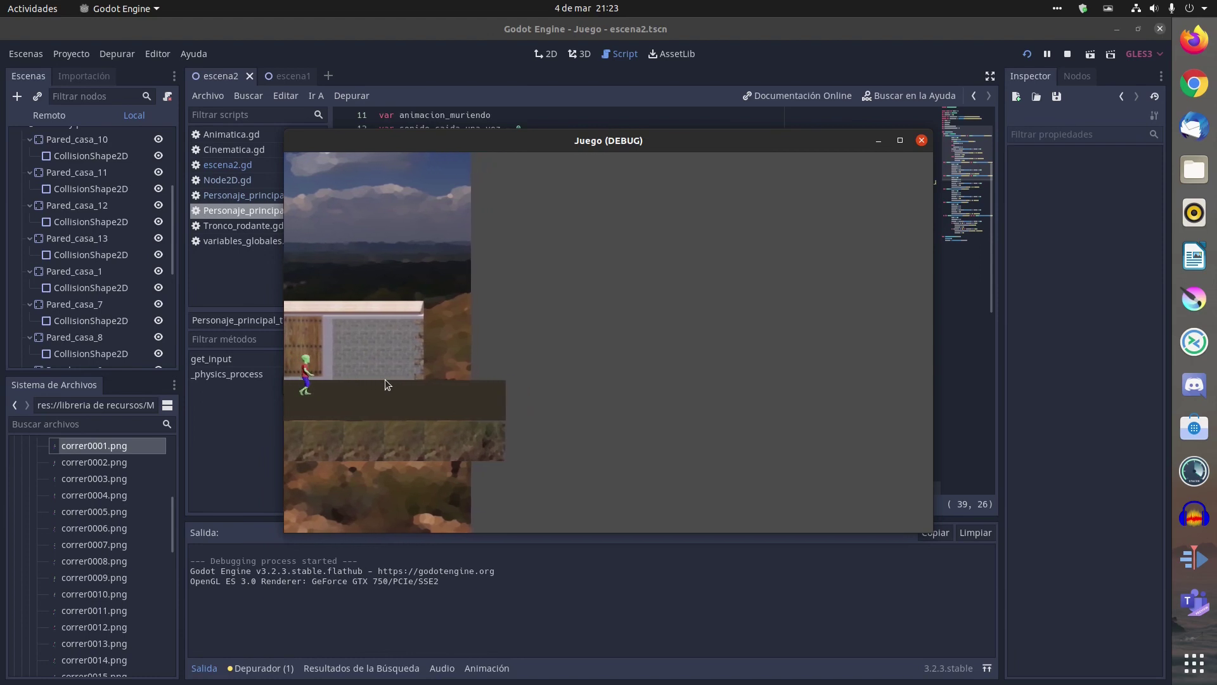
key(Left)
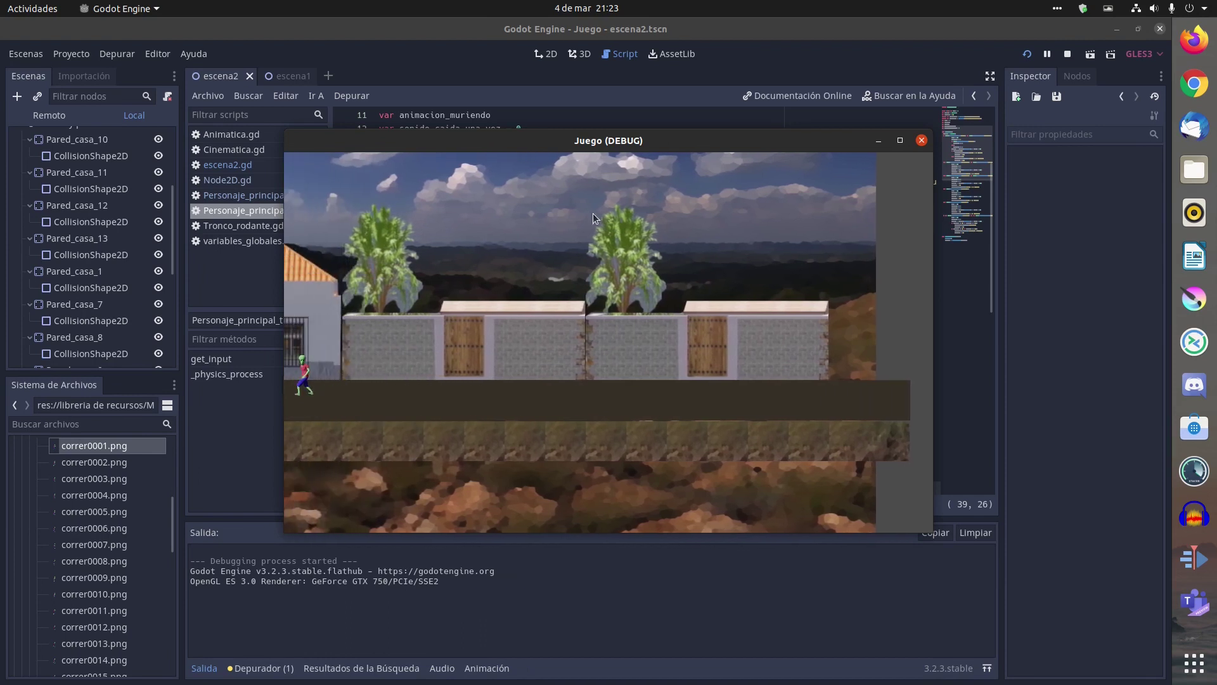
click(921, 140)
Select Sprite_animado_tierra to show its 'Correr a la derecha' frames in SpriteFrames.
scroll(57, 282, up, 3)
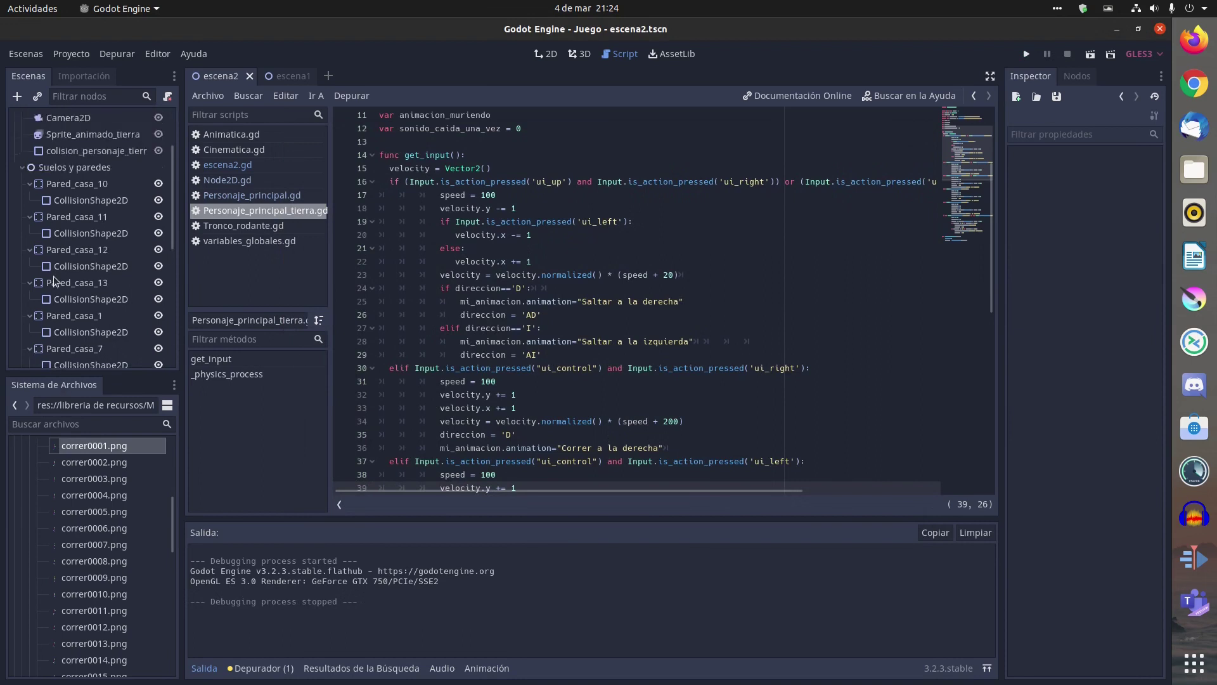
scroll(57, 281, up, 2)
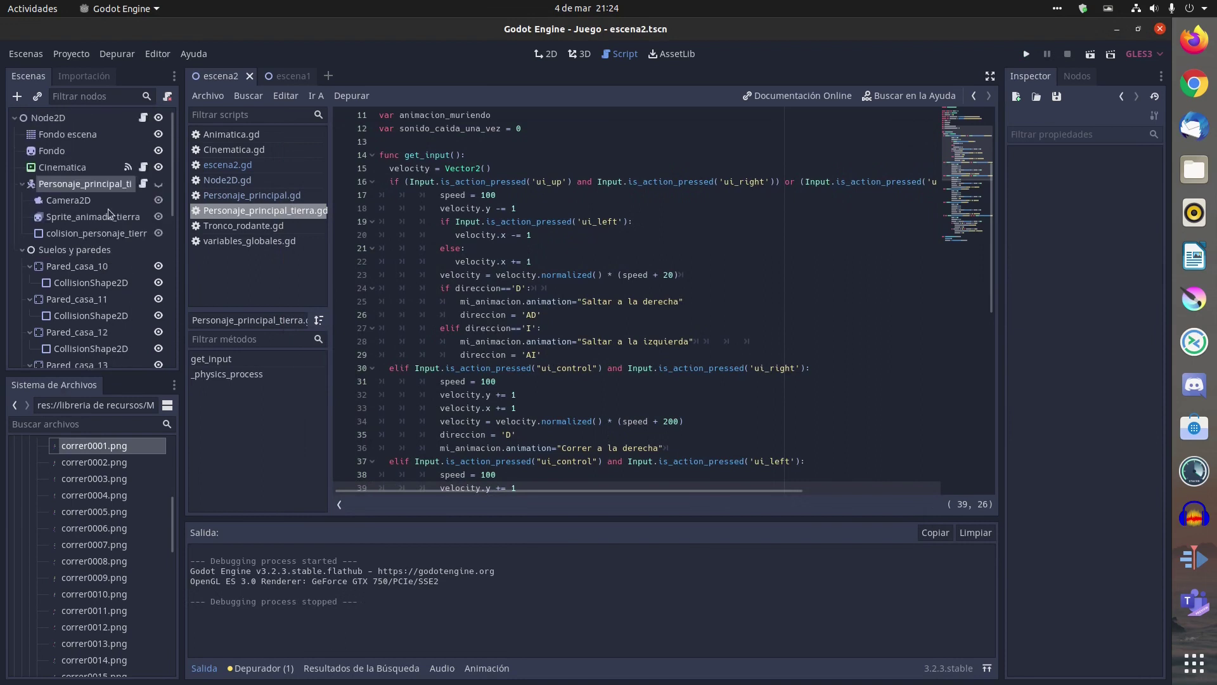
scroll(95, 249, down, 3)
scroll(97, 249, down, 2)
scroll(97, 249, up, 3)
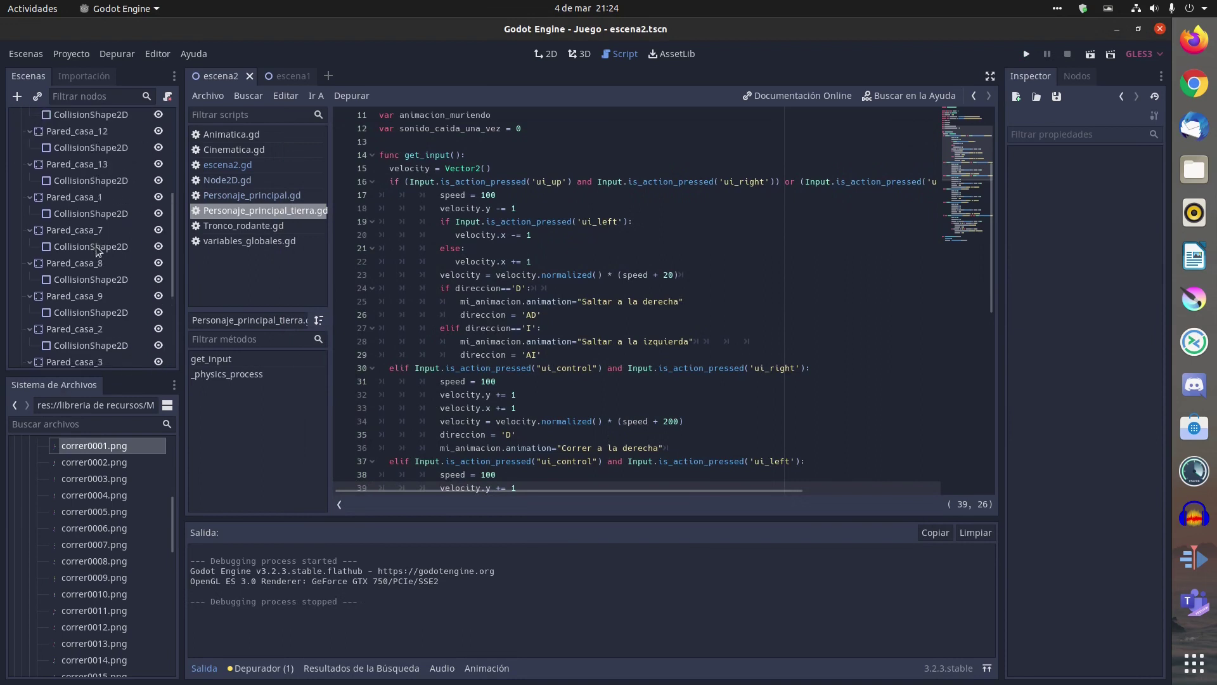
scroll(97, 249, up, 2)
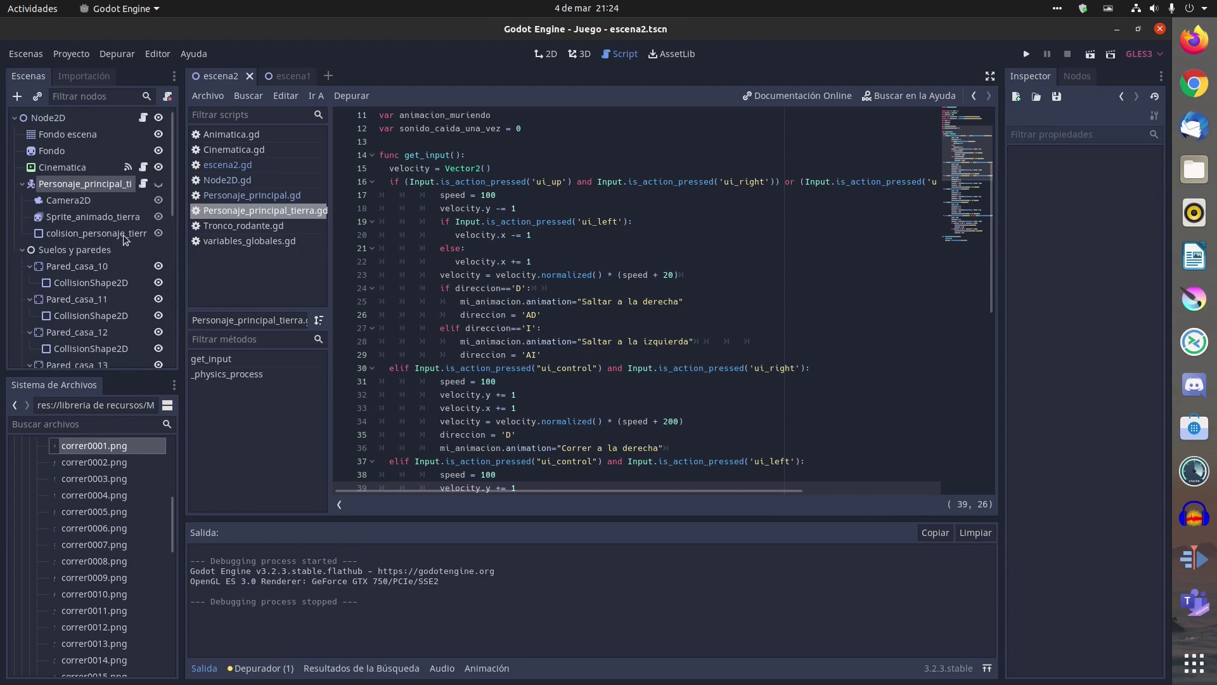
click(89, 217)
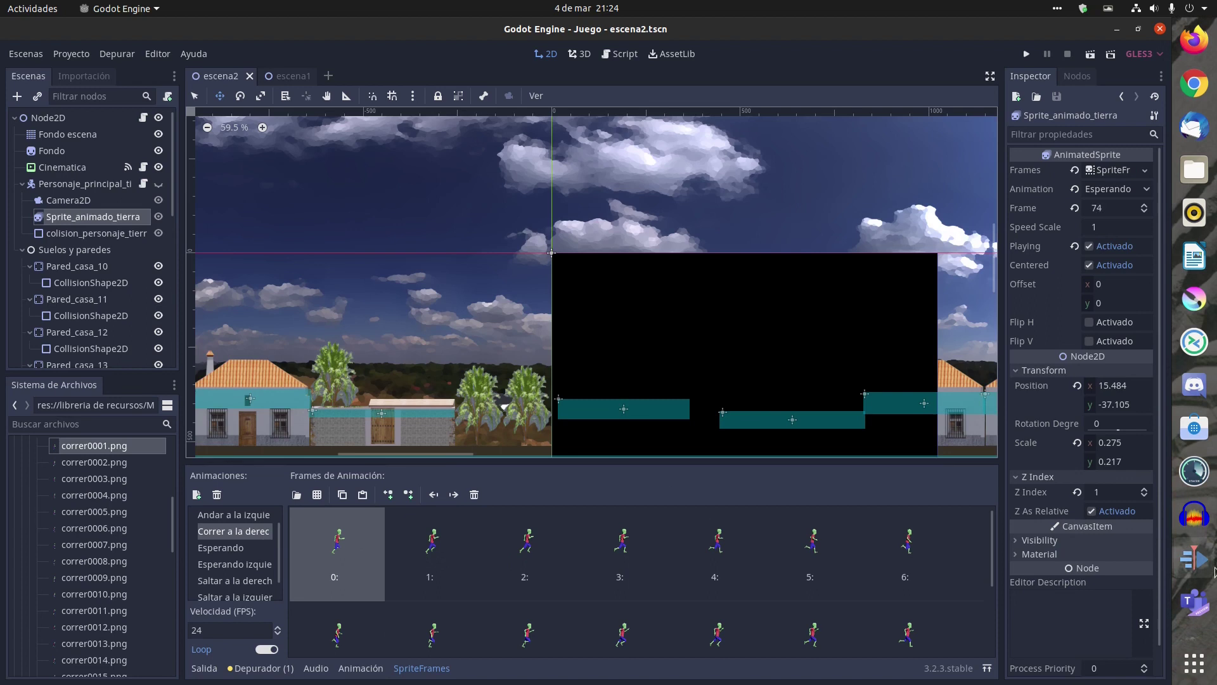
Browse in Files to the game project's Personajes > Marciano > Correr folder.
click(1201, 178)
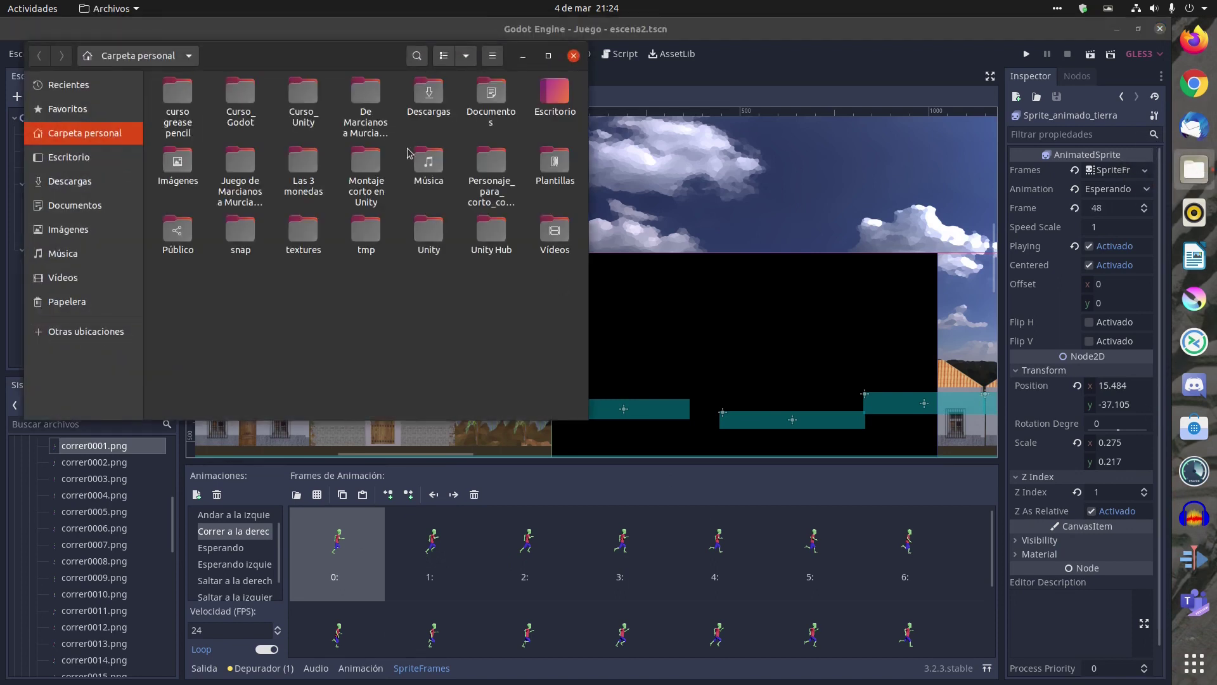
double_click(250, 169)
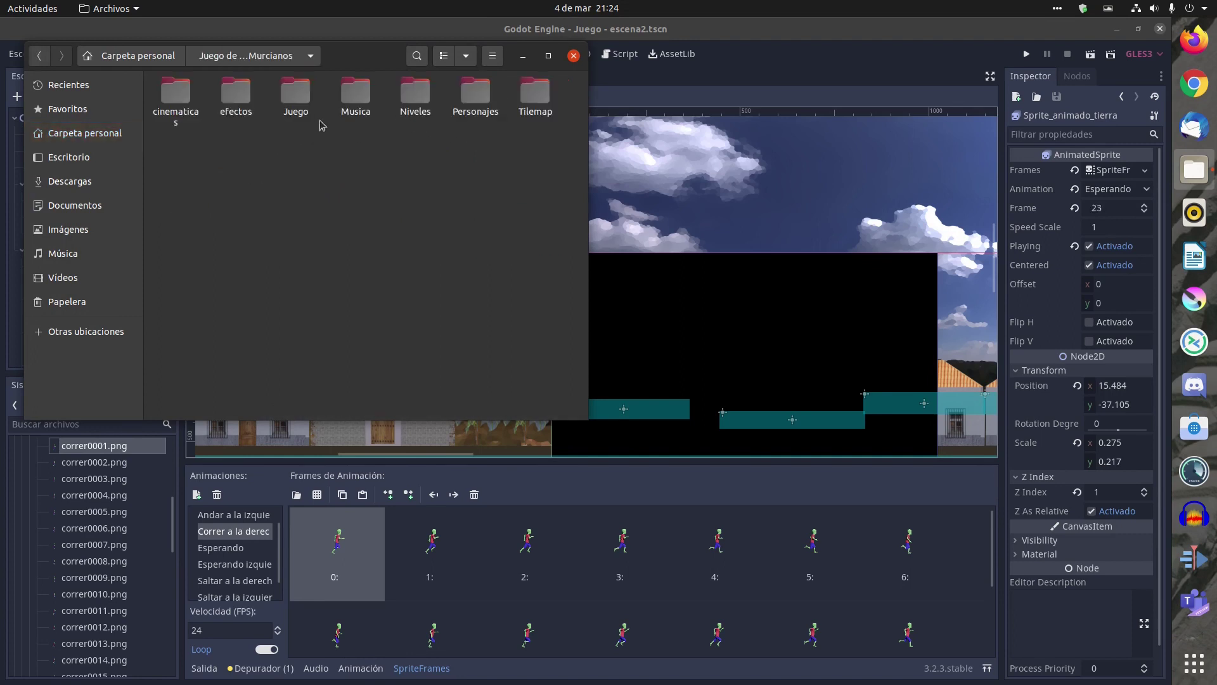
double_click(475, 95)
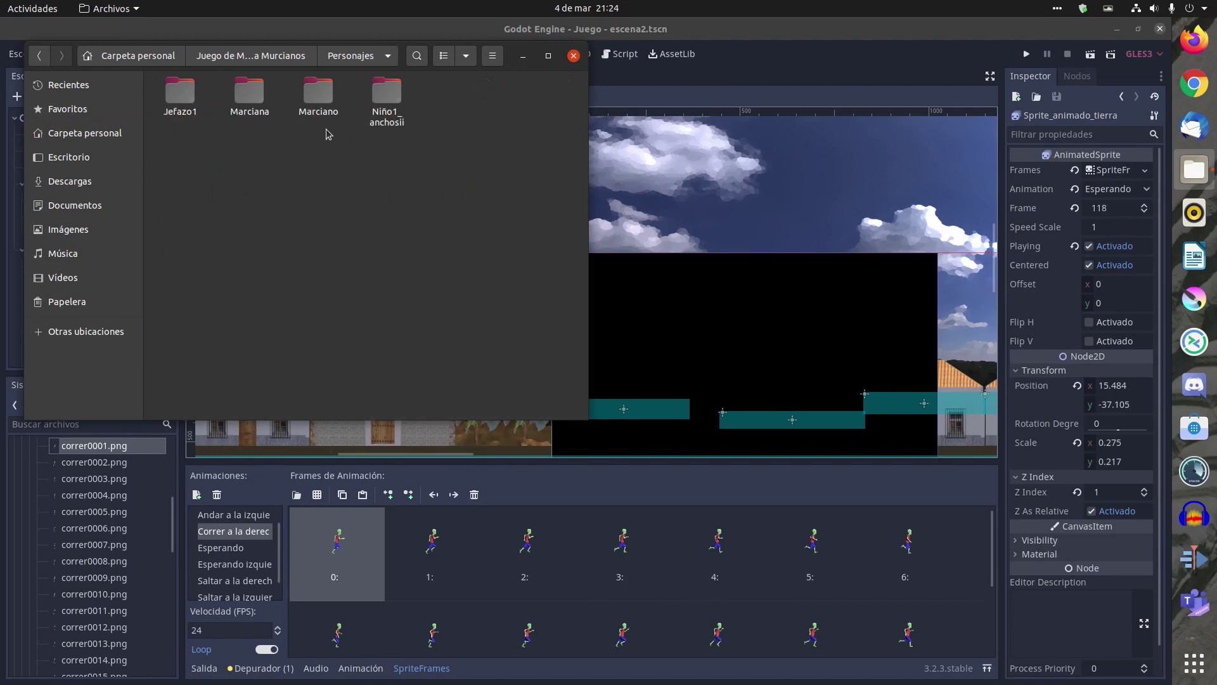
double_click(315, 96)
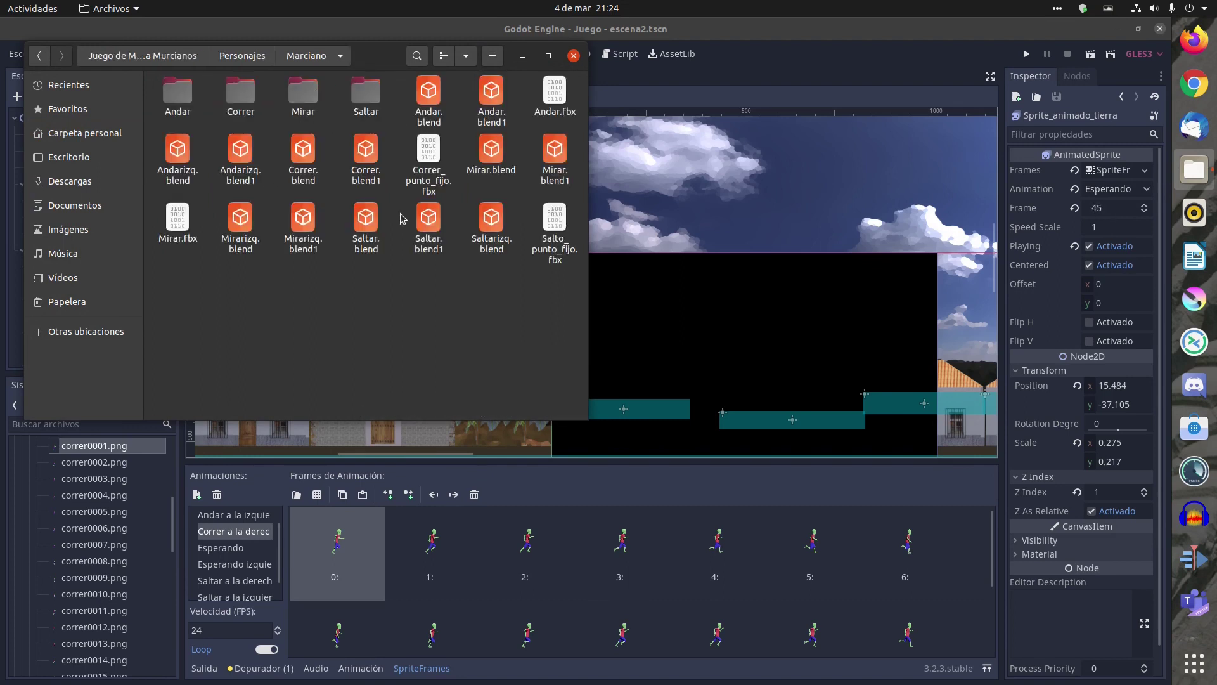
double_click(244, 96)
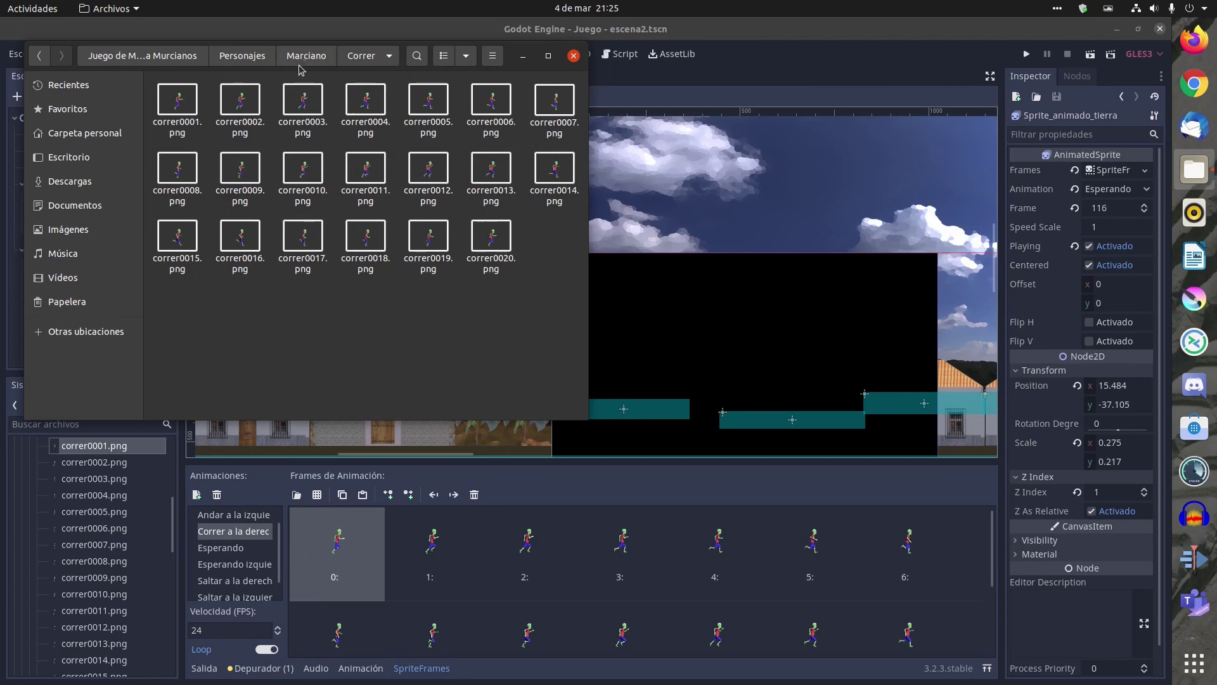
Go to Juego > librería de recursos > Marciano > Correr instead.
click(258, 59)
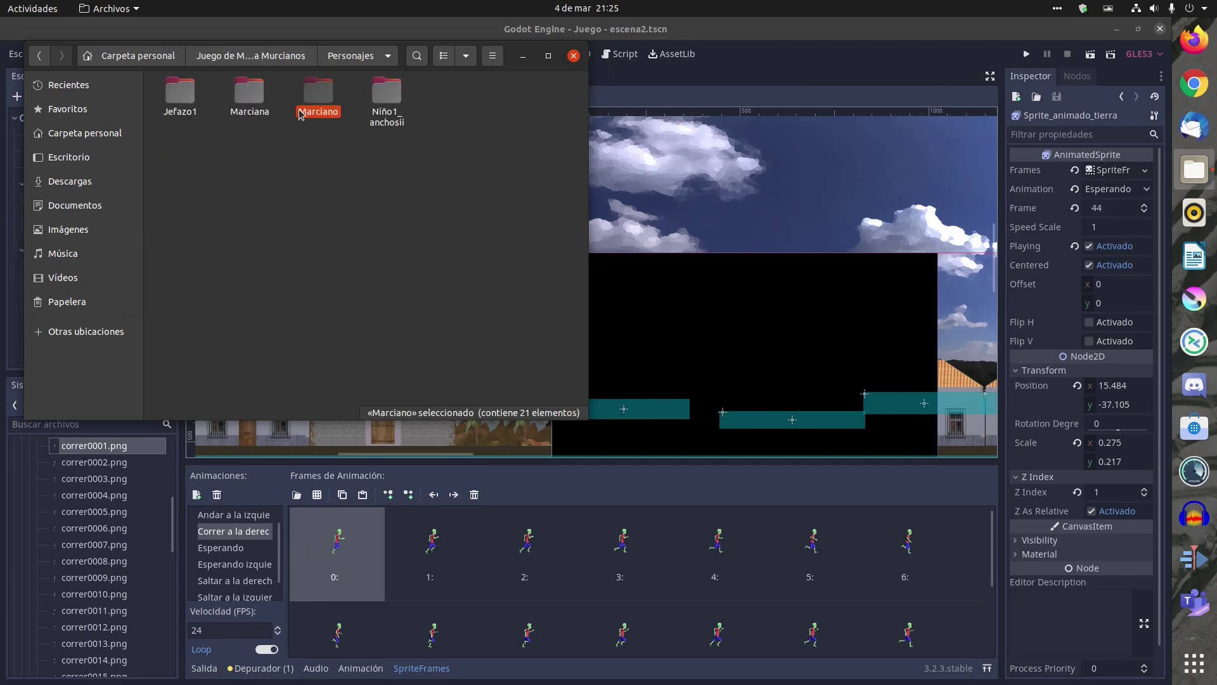
click(223, 59)
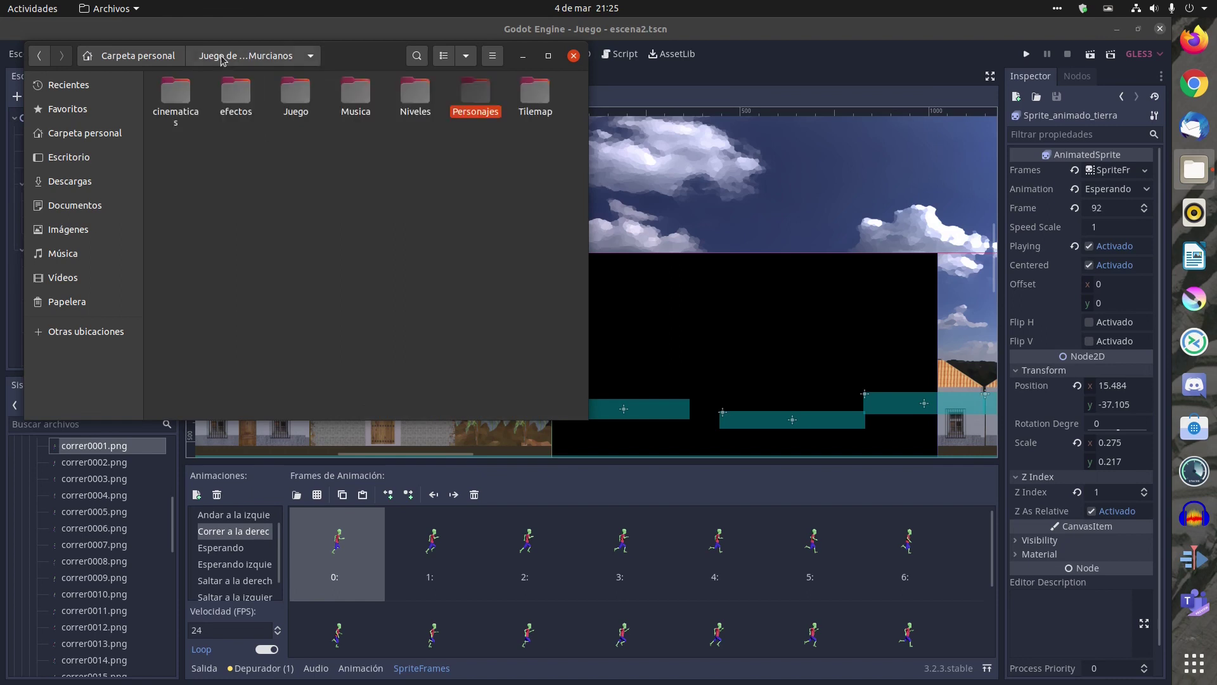
double_click(296, 99)
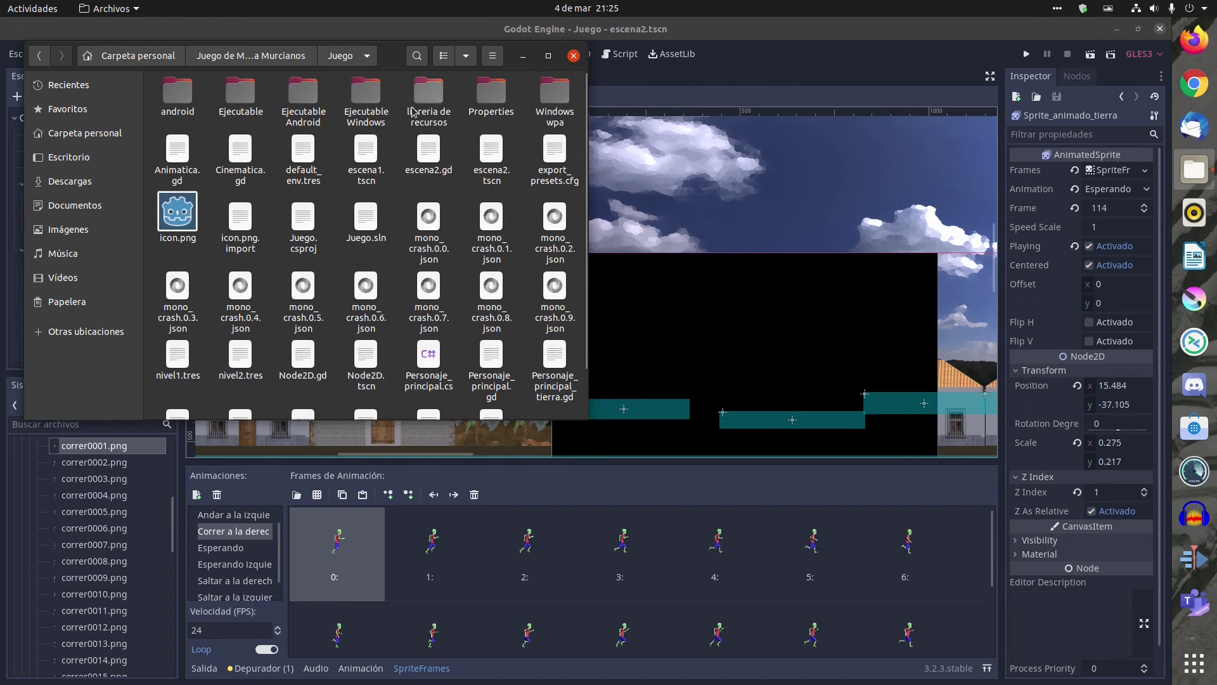
double_click(428, 95)
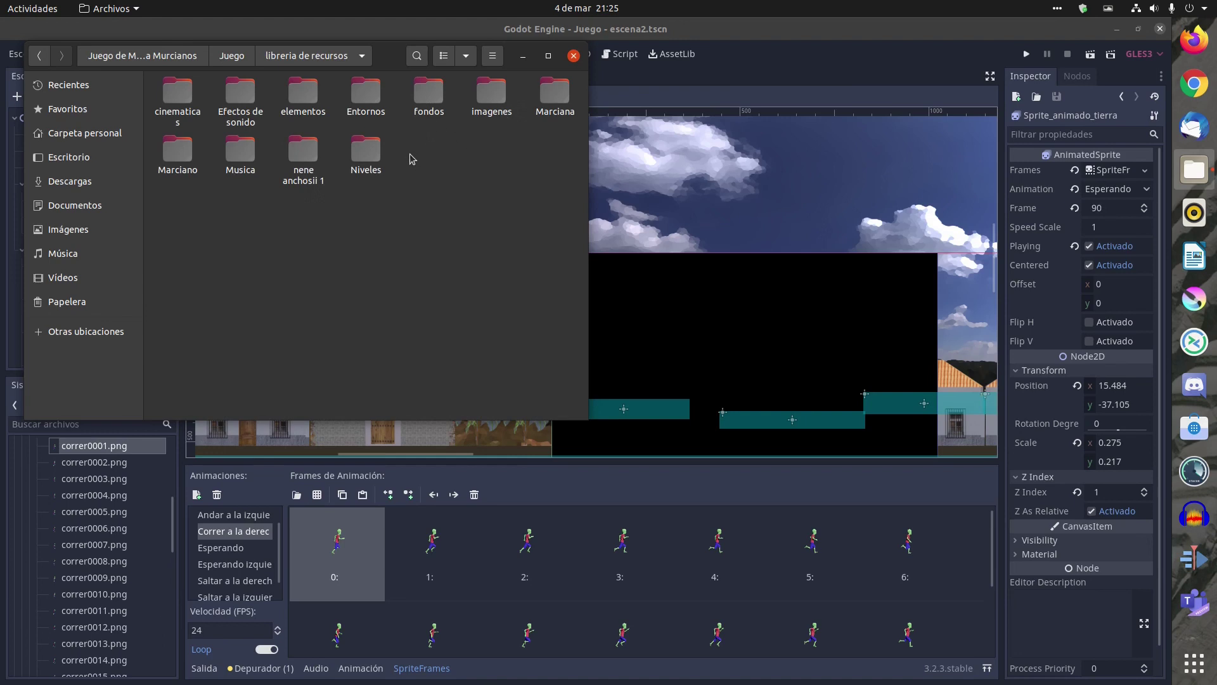
double_click(189, 155)
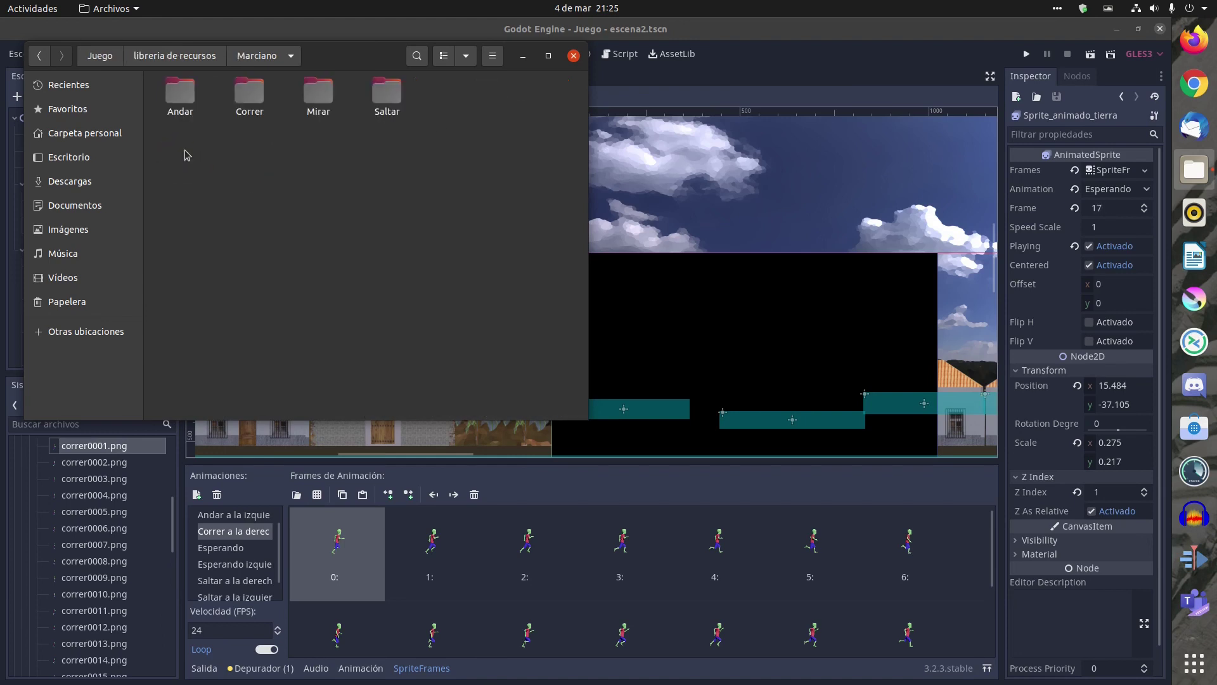
double_click(249, 94)
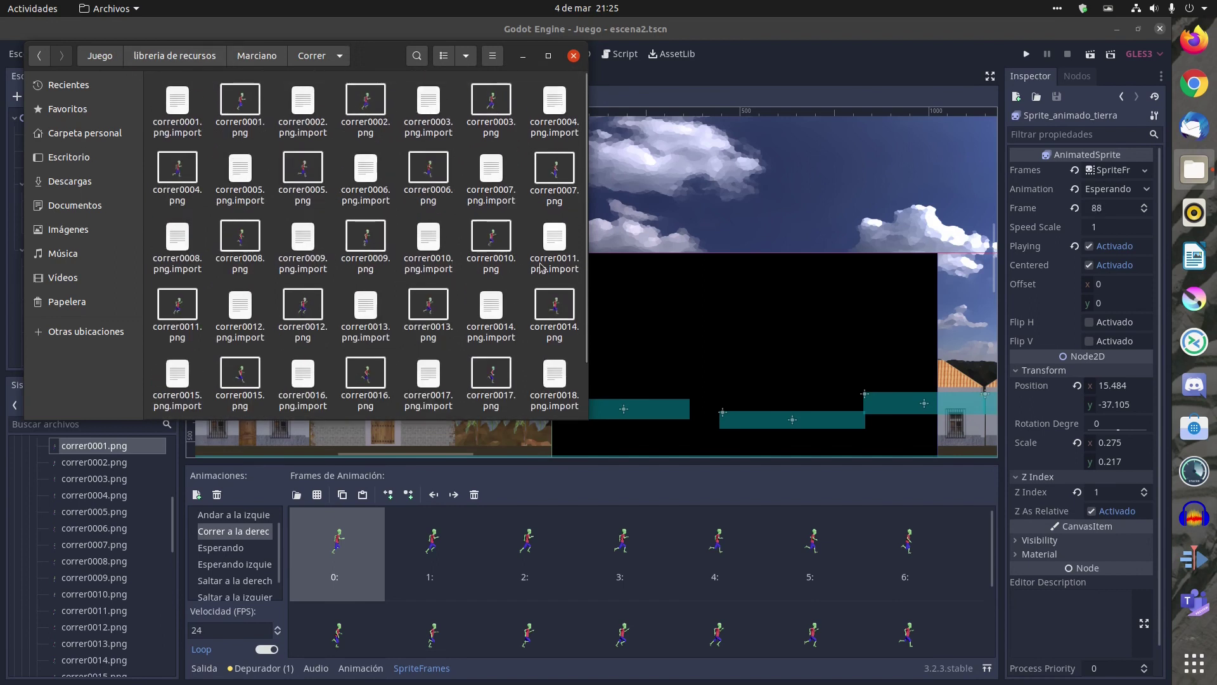
Create a new folder named Izquierda there and close the file window.
right_click(522, 223)
click(544, 228)
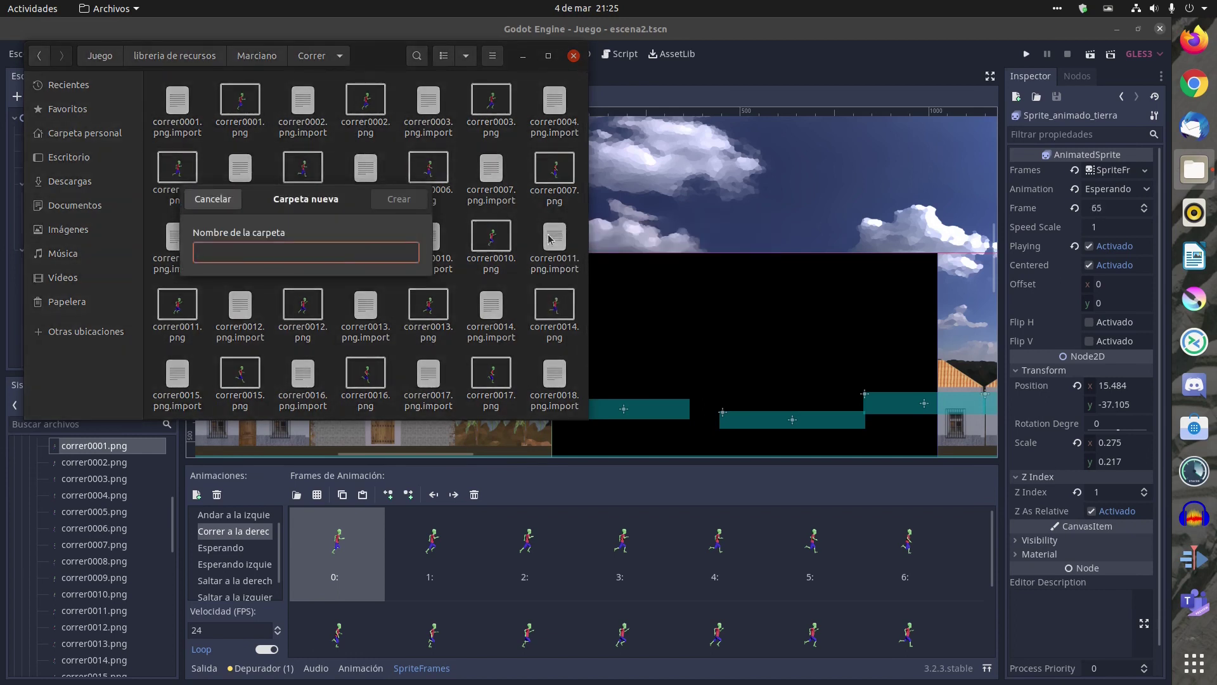
text(l)
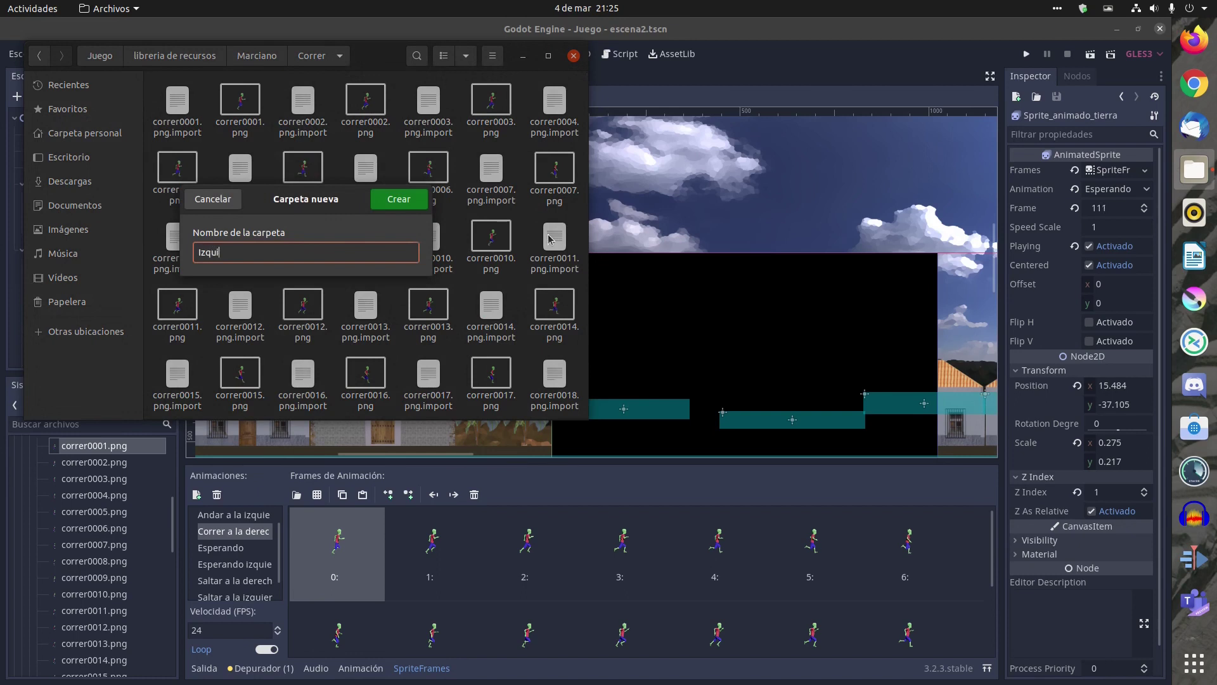
key(Return)
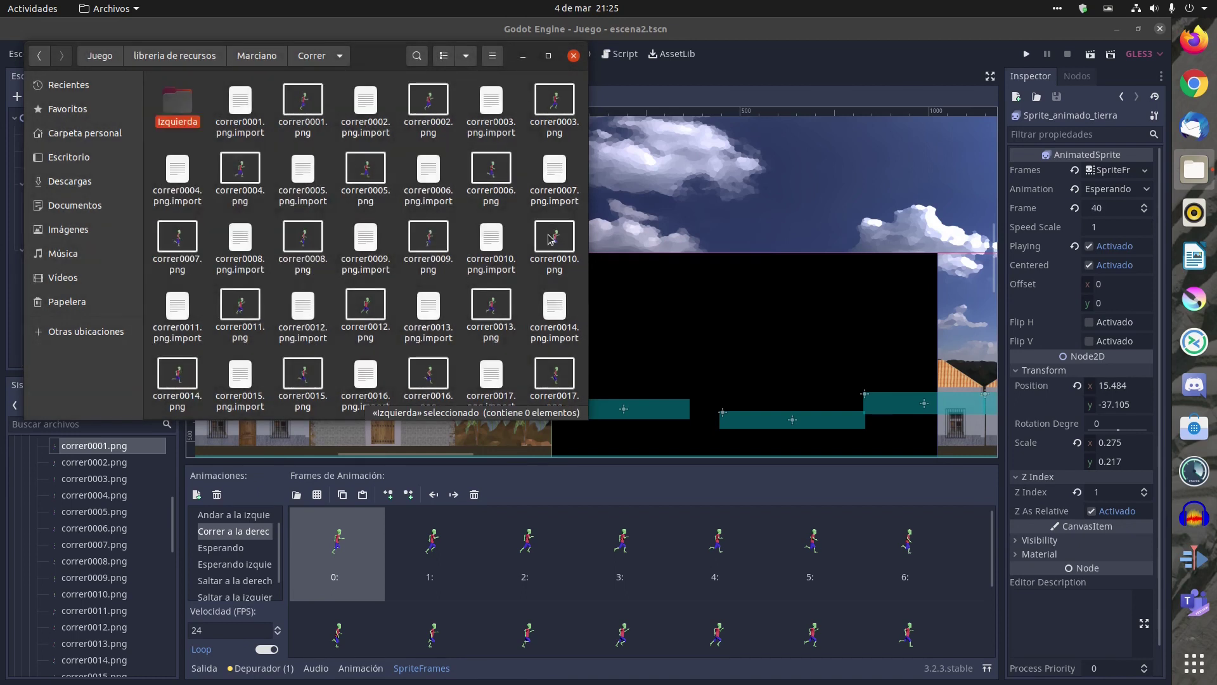
click(574, 56)
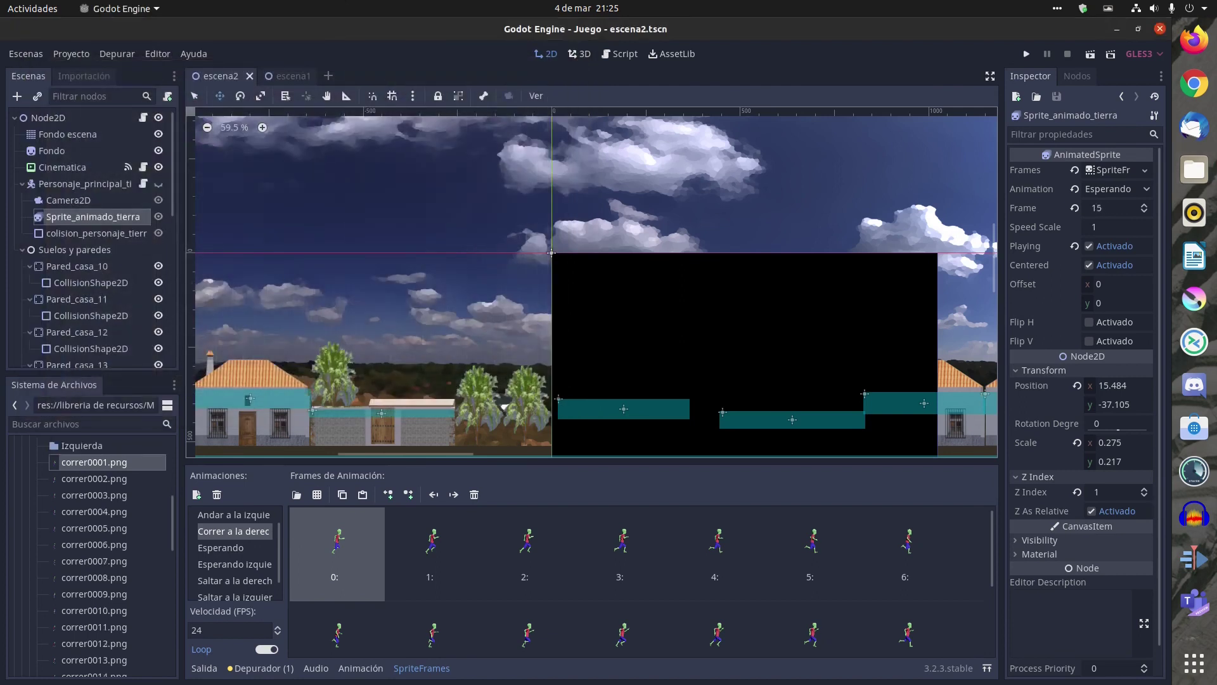
Launch Blender, dismiss the splash screen, and show the Archivo > Abrir reciente list.
scroll(1194, 590, down, 3)
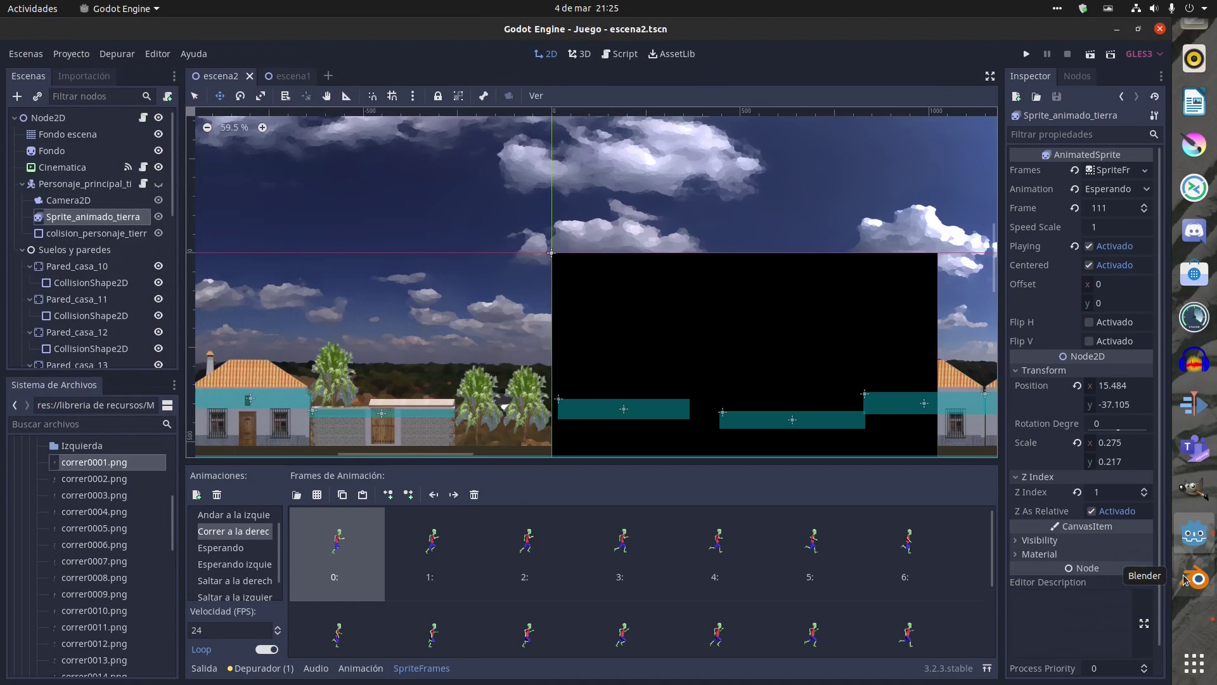
click(1184, 579)
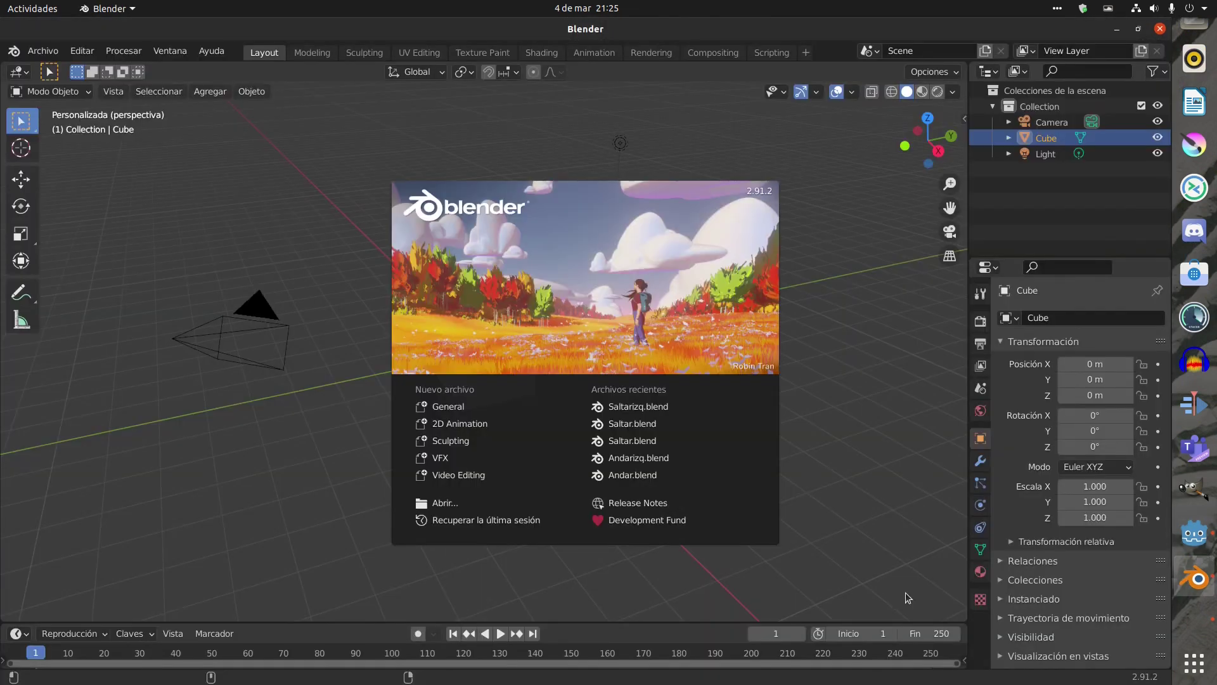
click(301, 134)
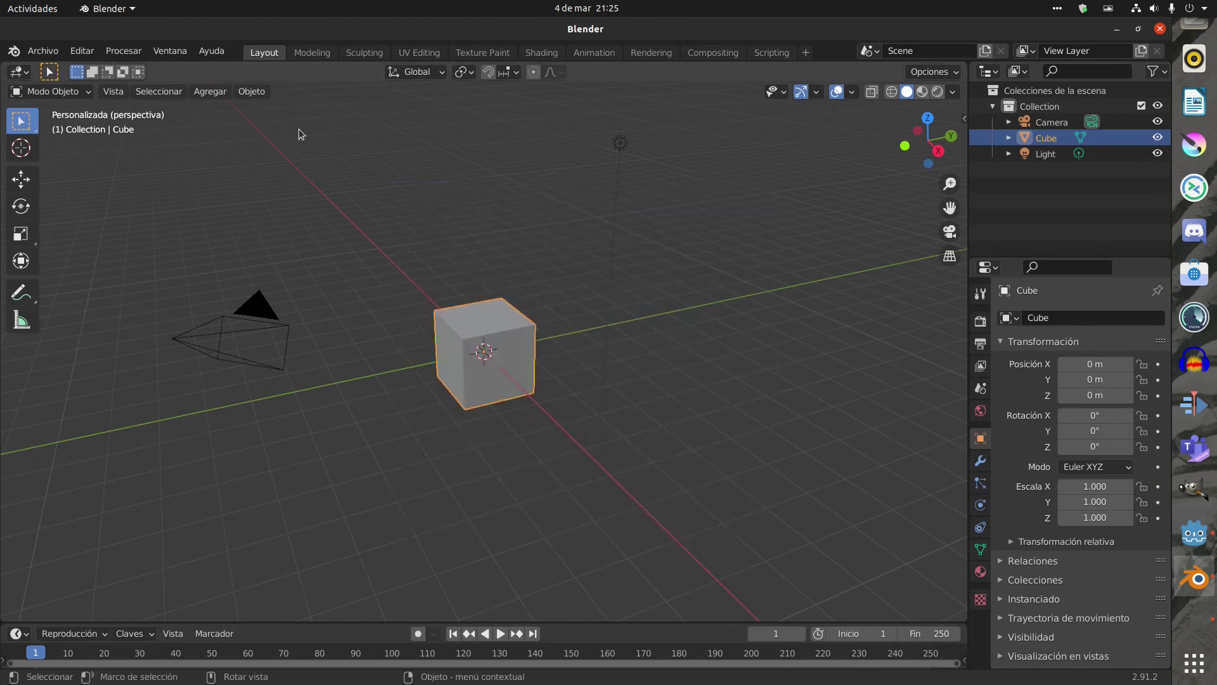
click(47, 53)
mouse_move(58, 104)
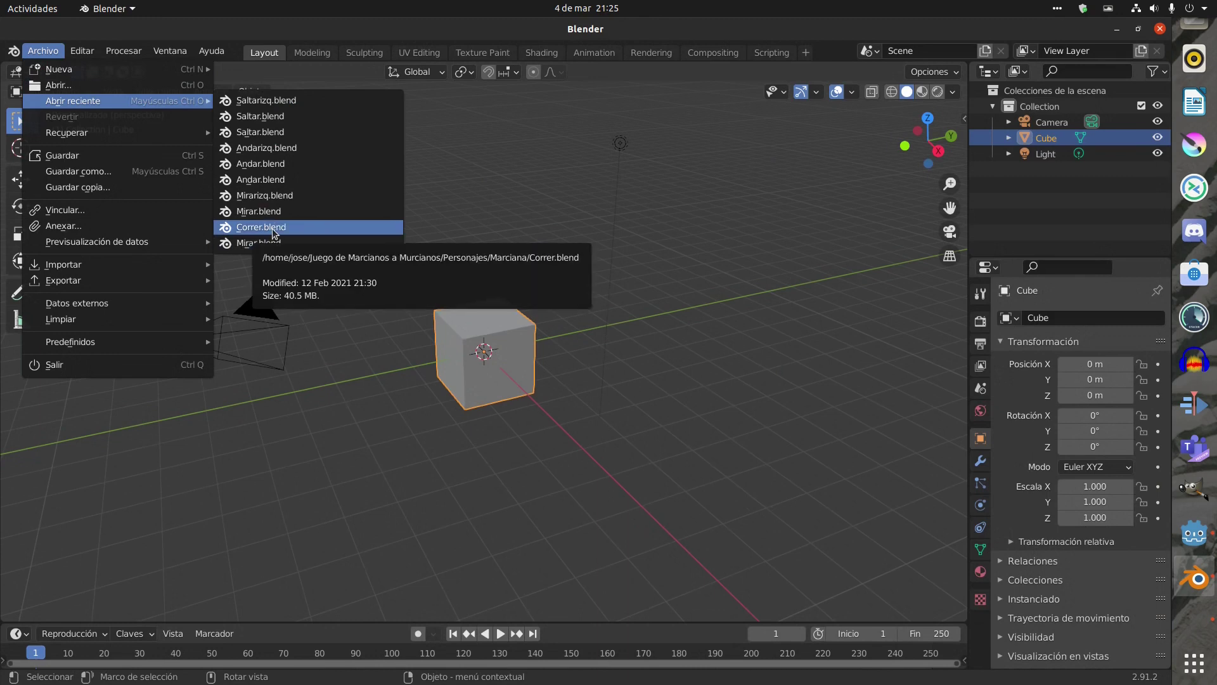
Open the recent Correr.blend, then browse the file dialog up to Personajes.
click(272, 228)
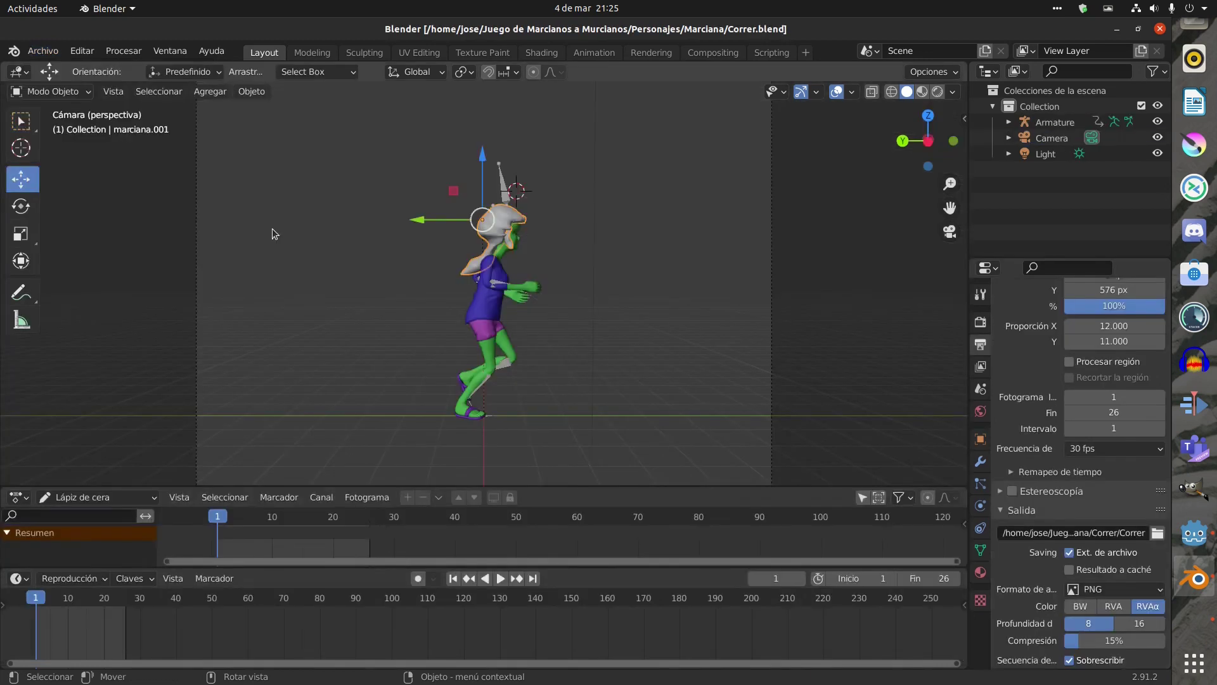
click(47, 56)
click(56, 89)
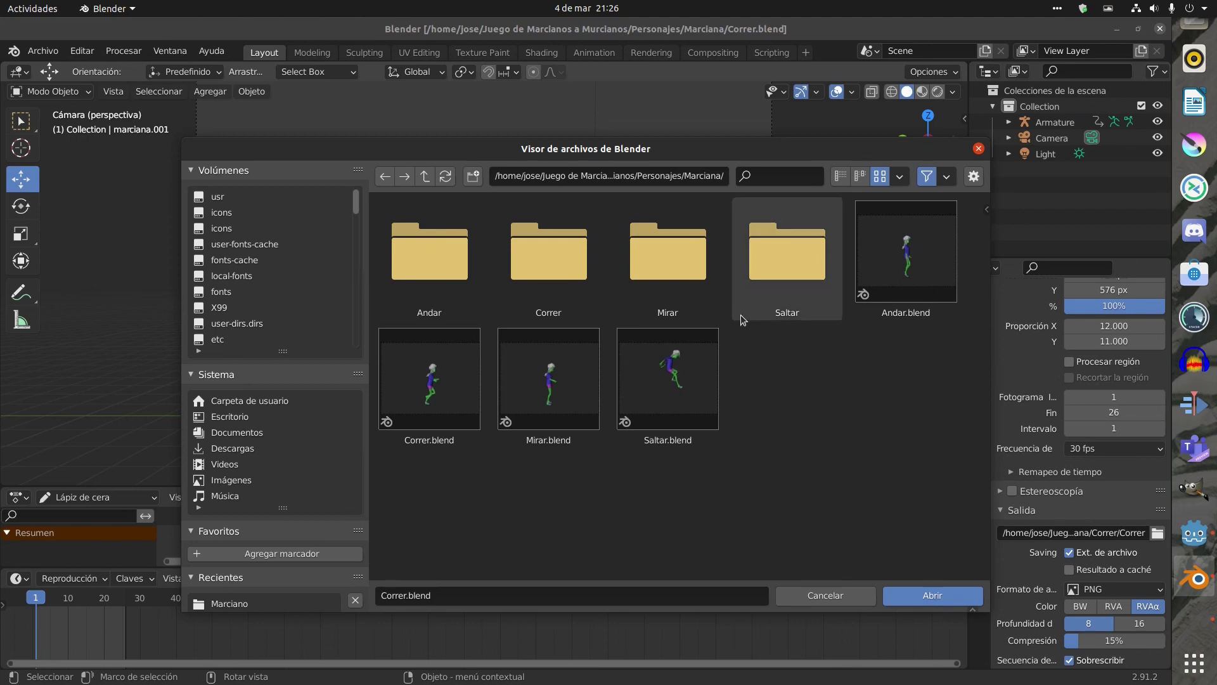
double_click(567, 267)
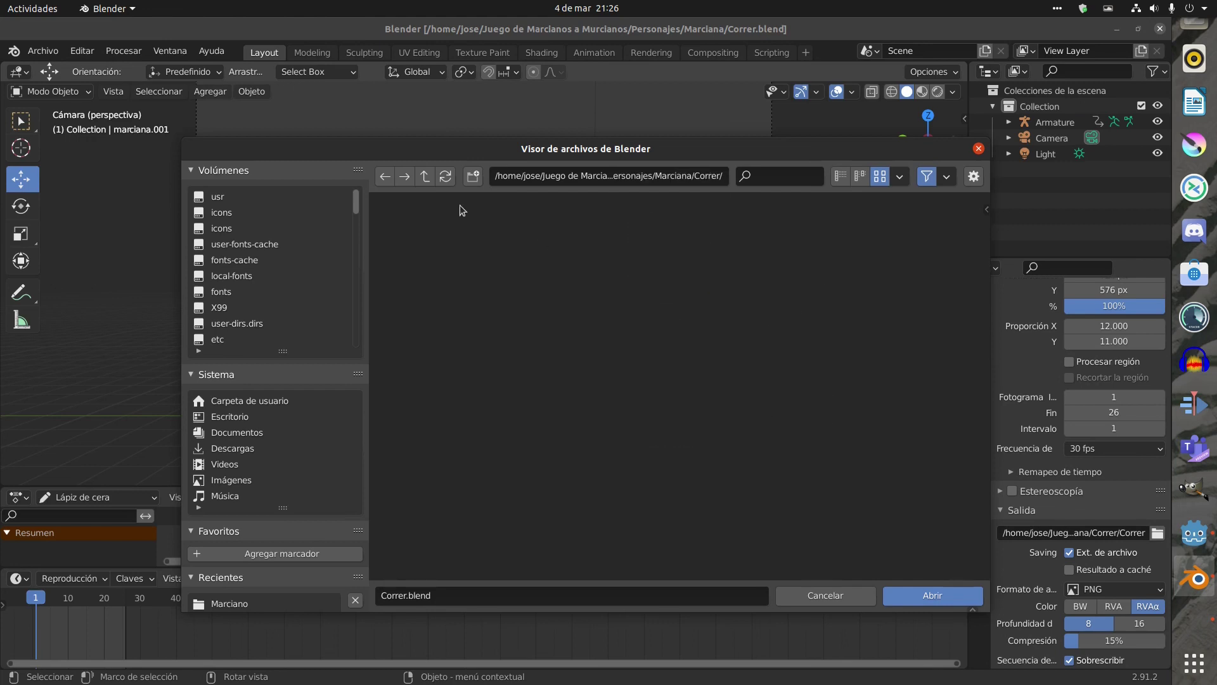
click(426, 180)
click(426, 180)
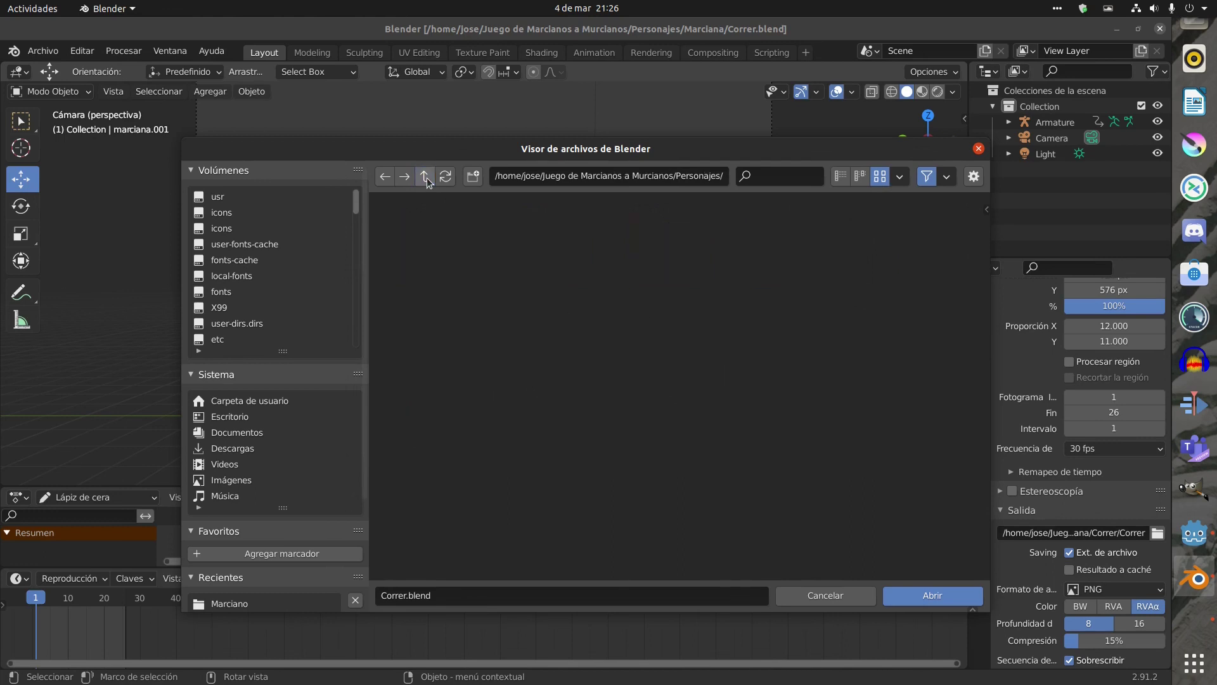
Open Correr.blend from the Personajes/Marciano folder.
double_click(641, 268)
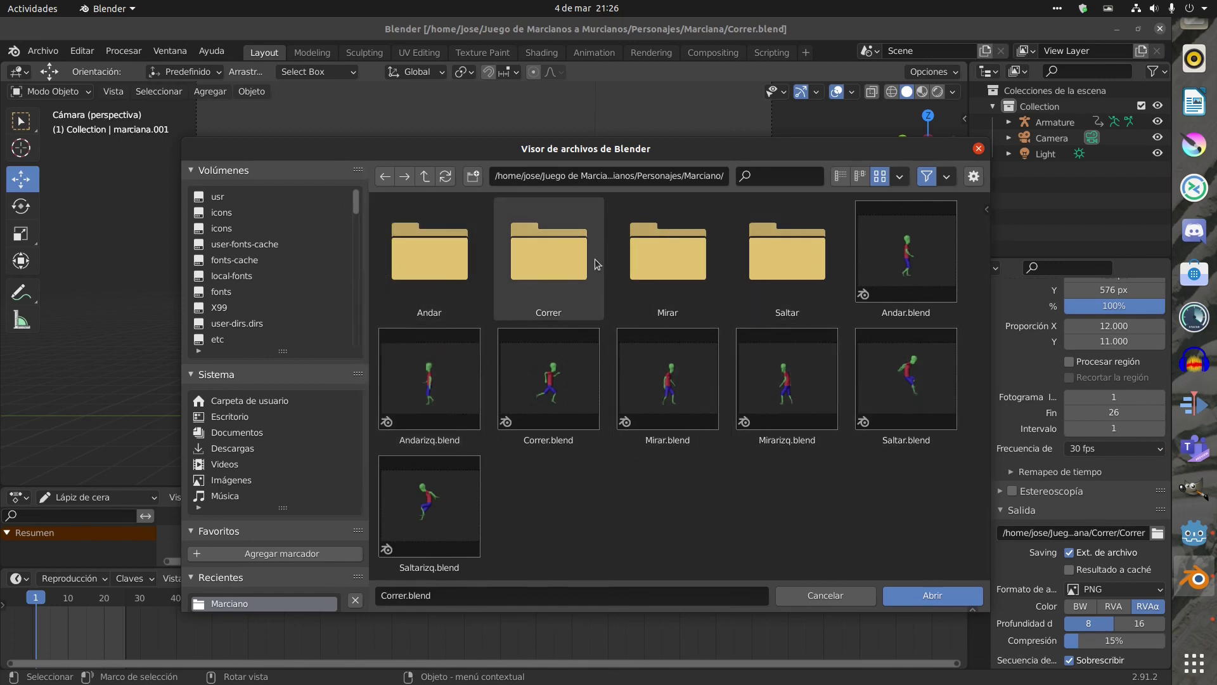
double_click(558, 275)
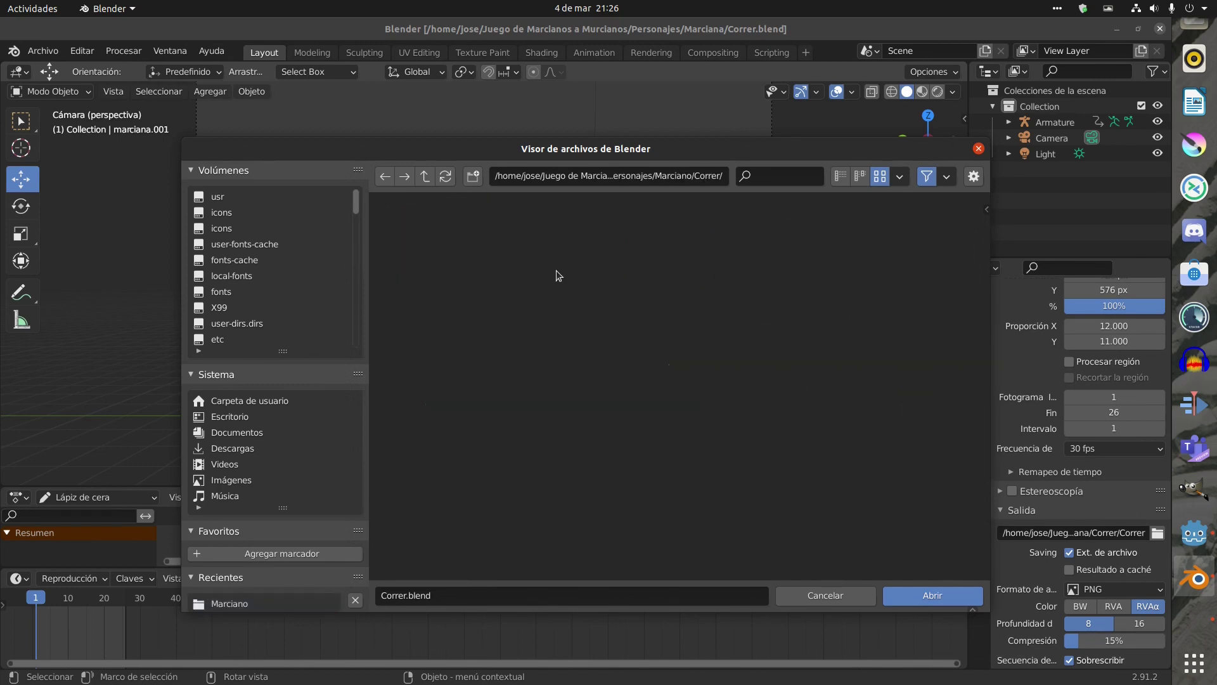
click(424, 175)
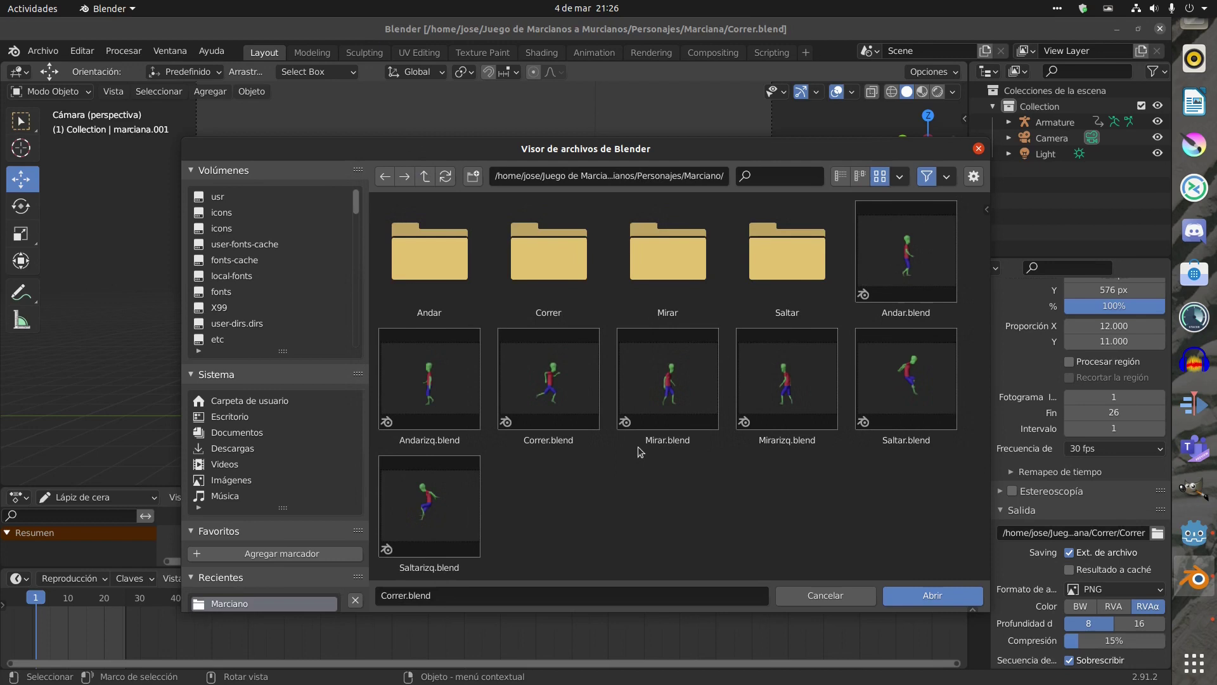
click(563, 414)
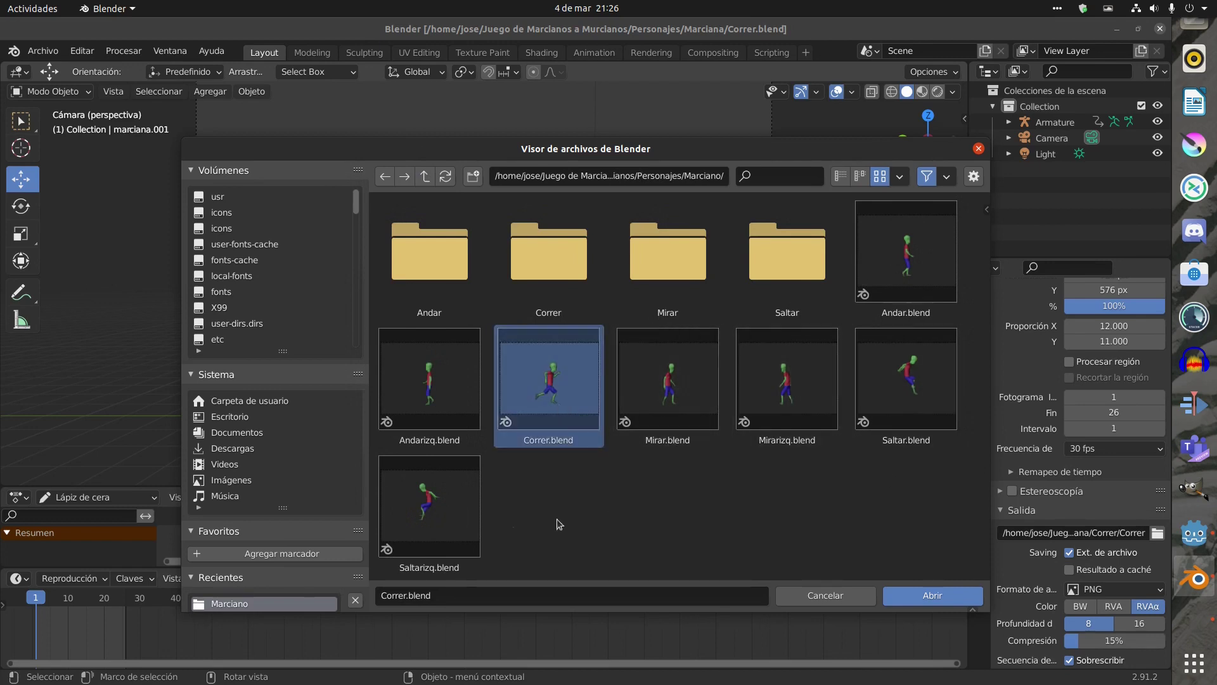
click(921, 604)
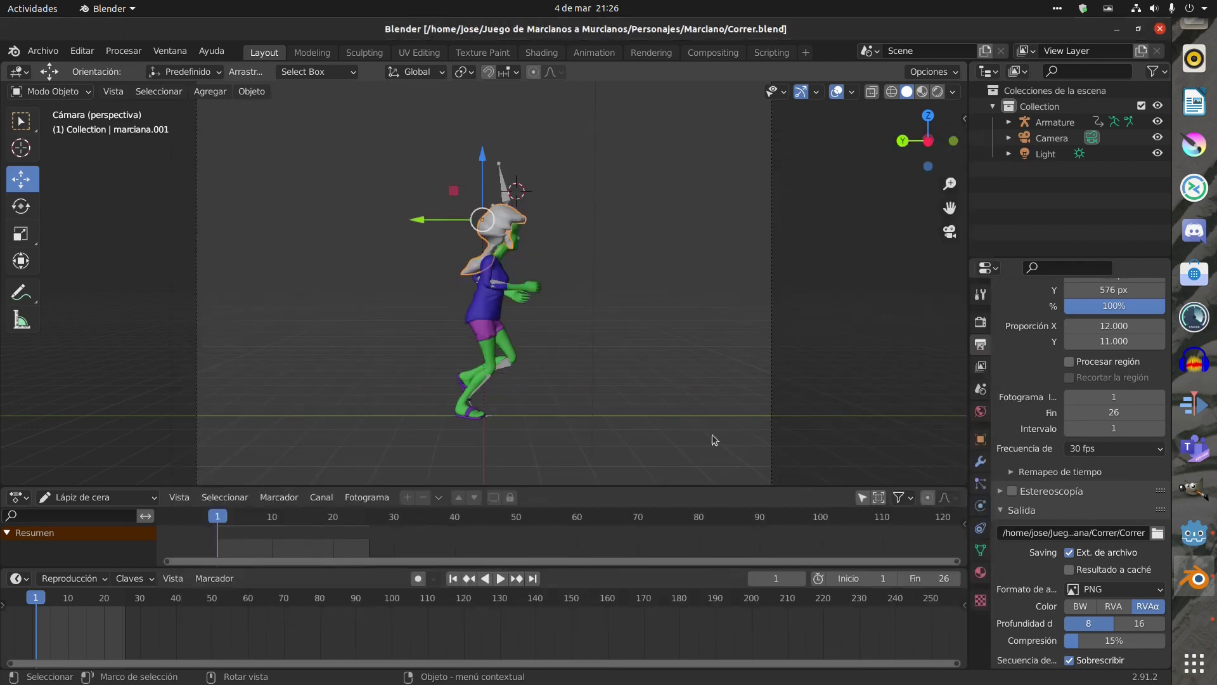
Orbit around the character, switch to the Superior (top) view, and zoom in on the running scene.
scroll(603, 298, down, 3)
scroll(602, 297, down, 2)
mouse_move(602, 296)
middle_down()
mouse_move(619, 286)
mouse_move(437, 424)
middle_up()
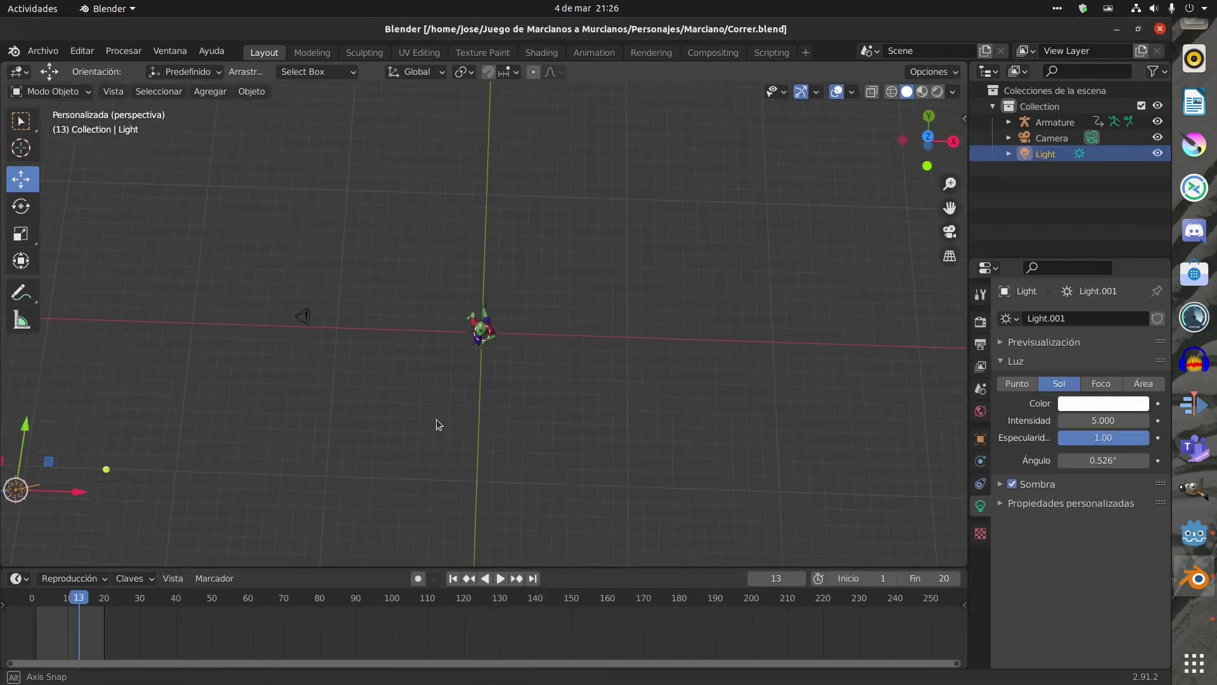
click(112, 91)
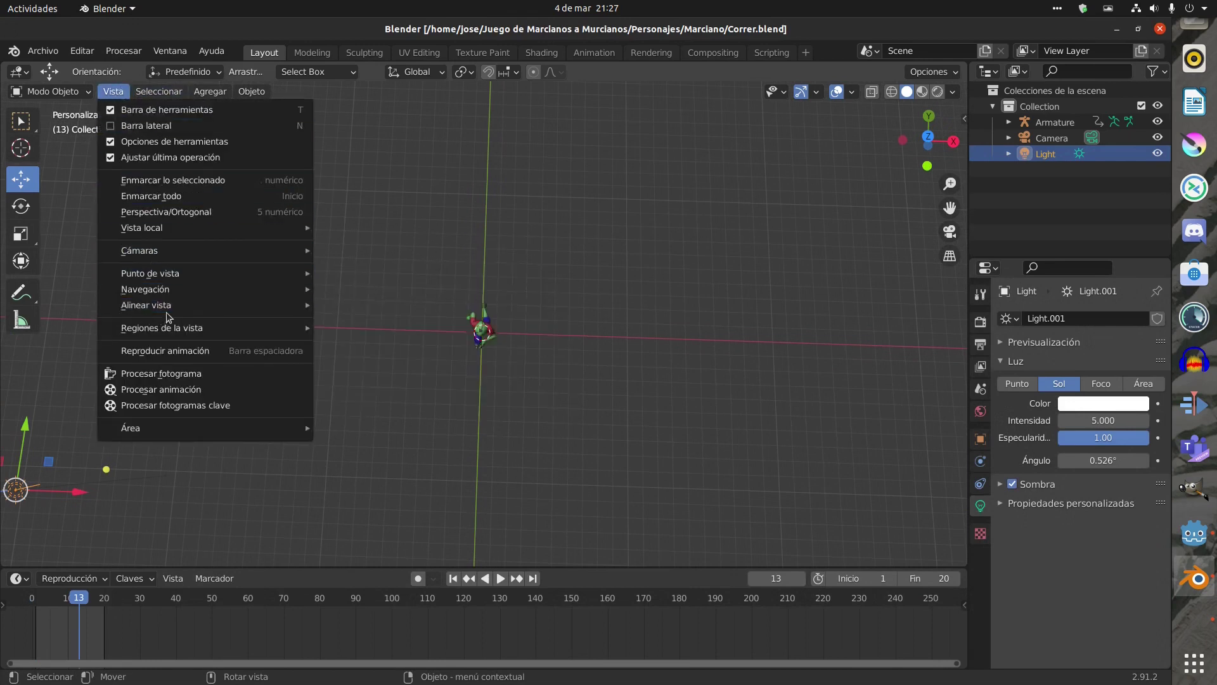
mouse_move(184, 274)
click(374, 290)
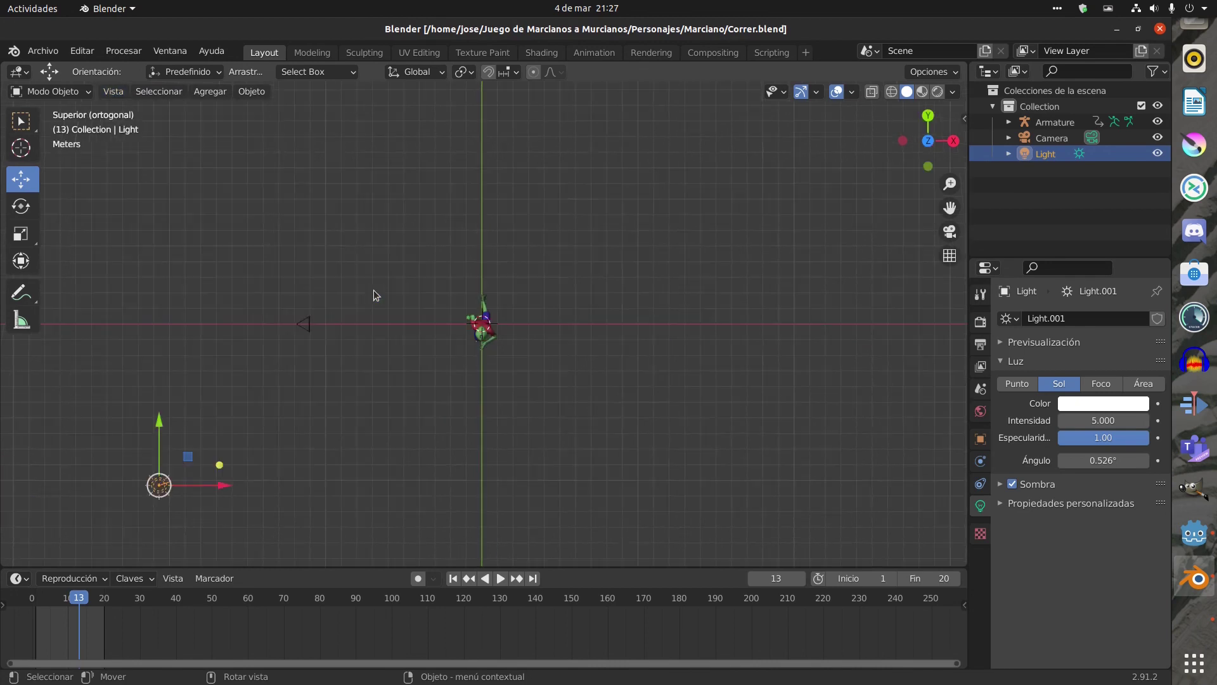
scroll(343, 342, up, 1)
scroll(341, 342, up, 1)
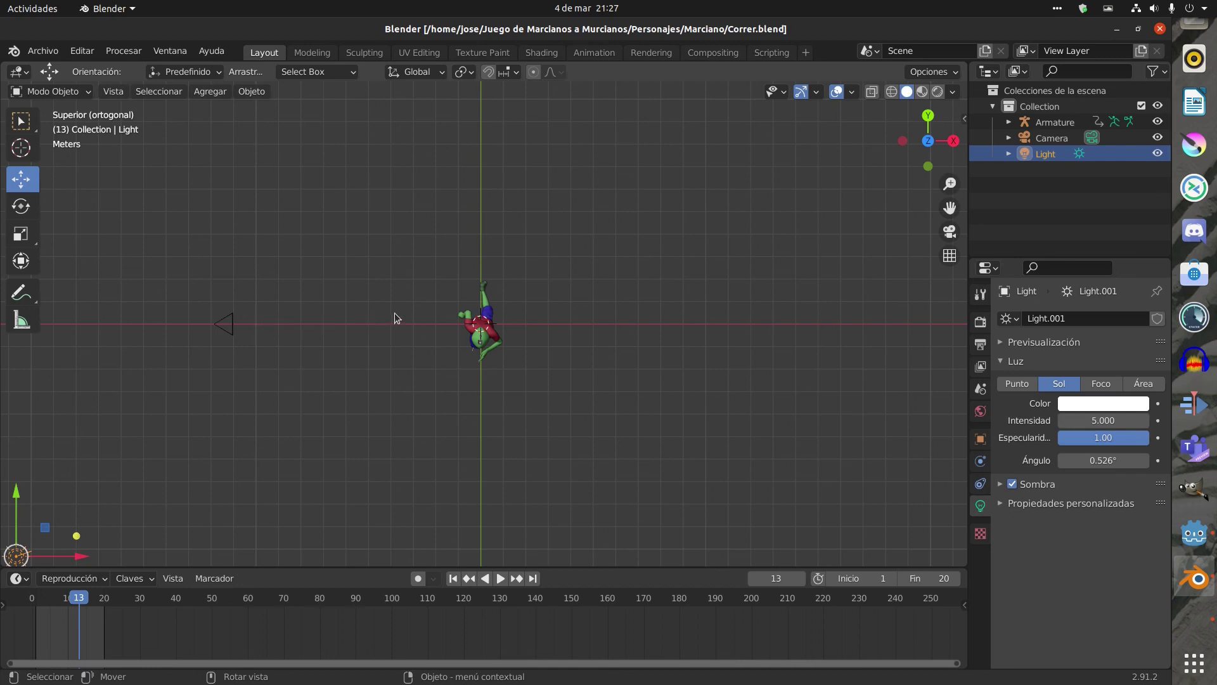
Slide the camera along X and rotate it -180° around the vertical axis.
click(229, 317)
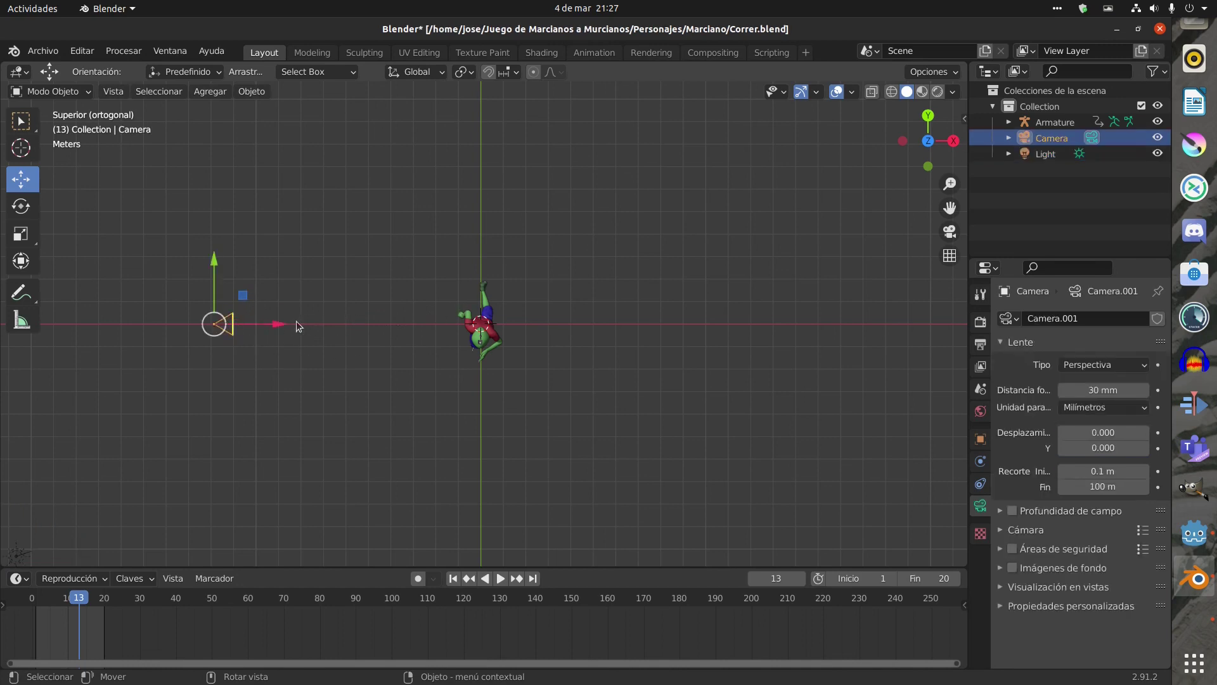
drag(281, 330, 805, 323)
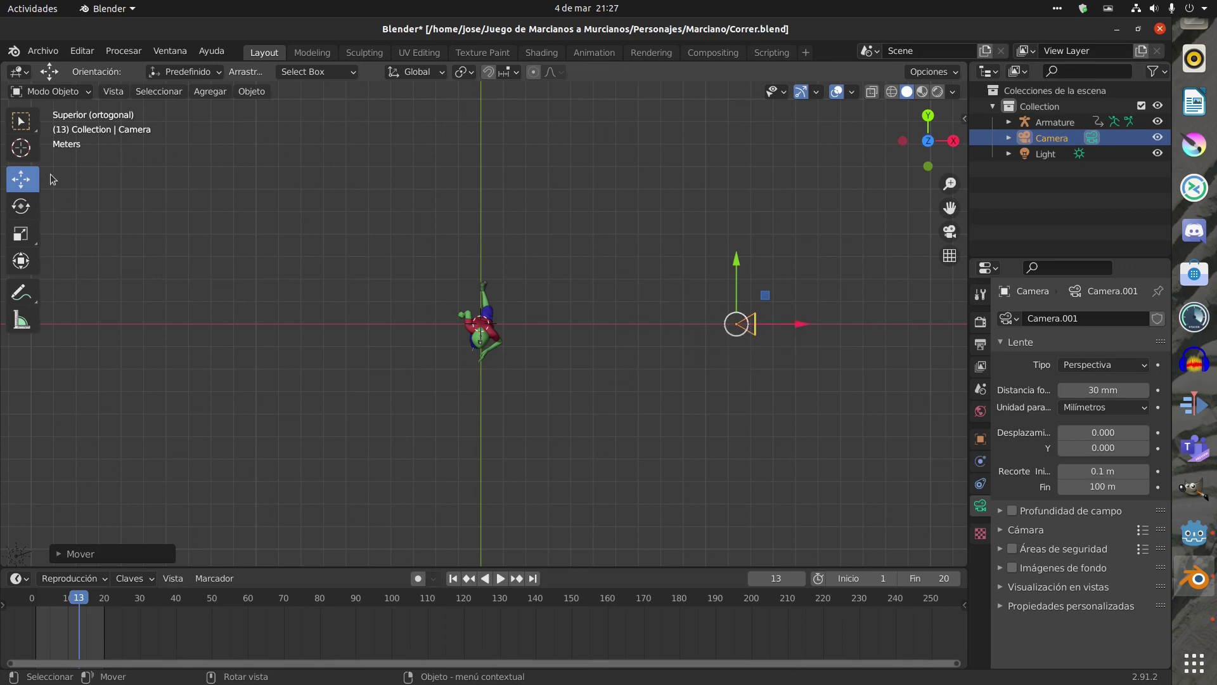
click(20, 206)
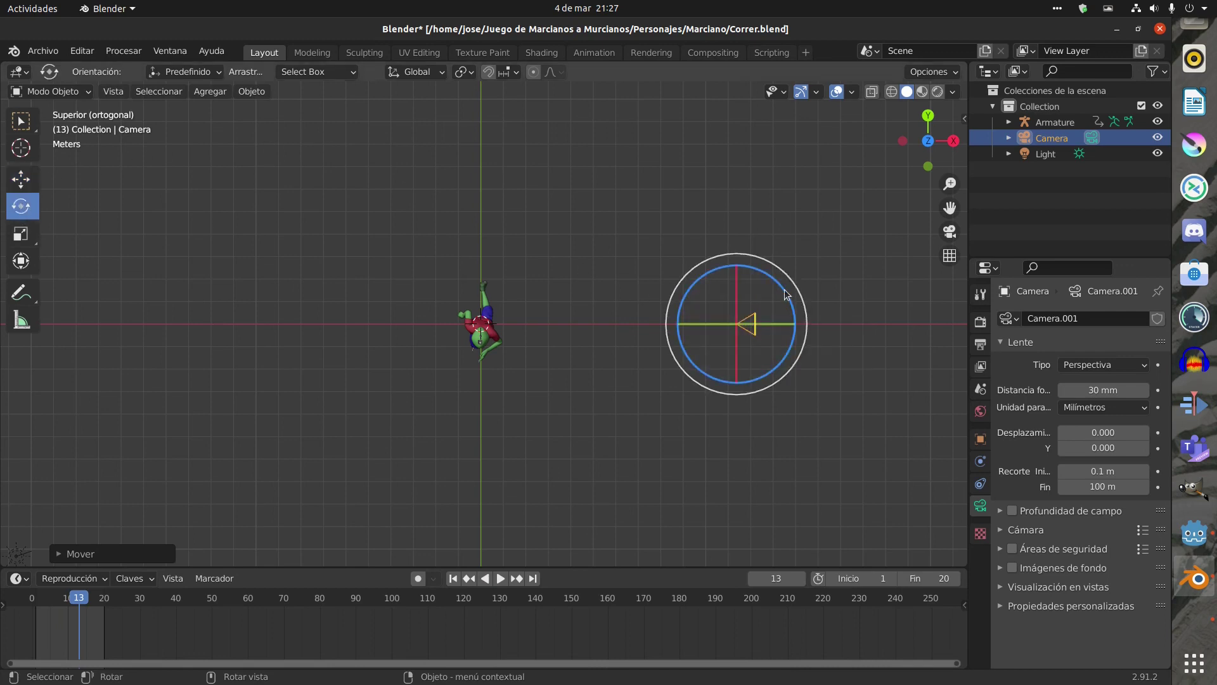
drag(785, 289, 700, 360)
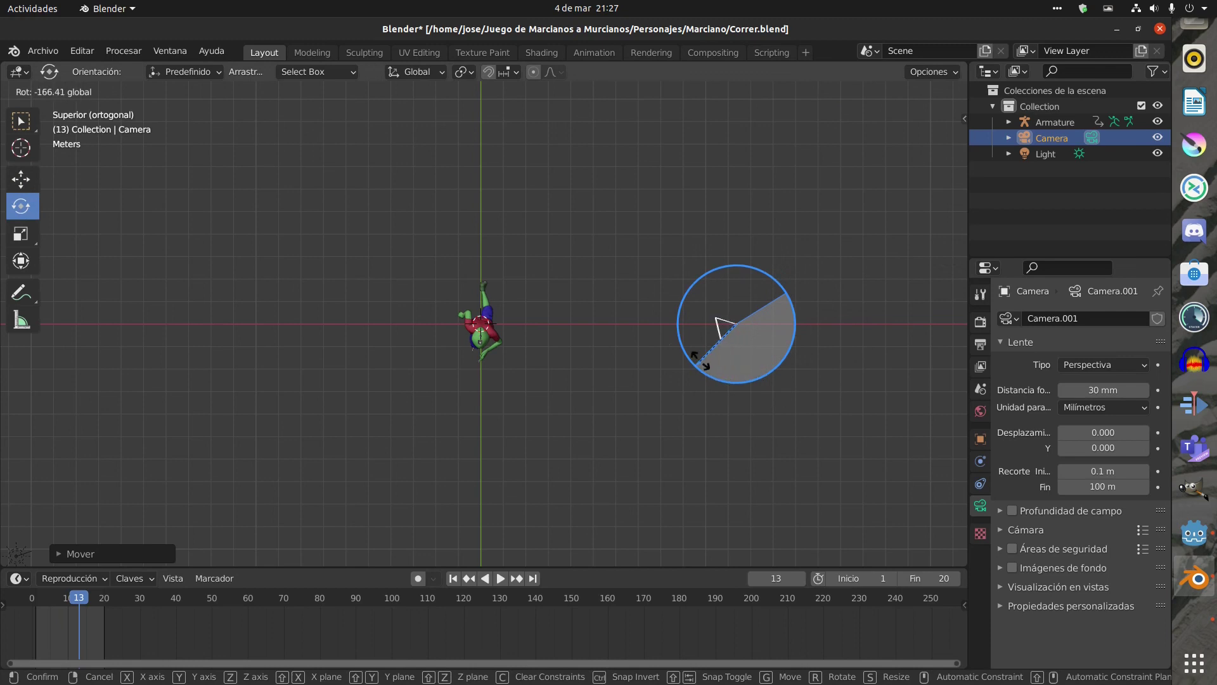
click(63, 553)
click(197, 499)
text(-1)
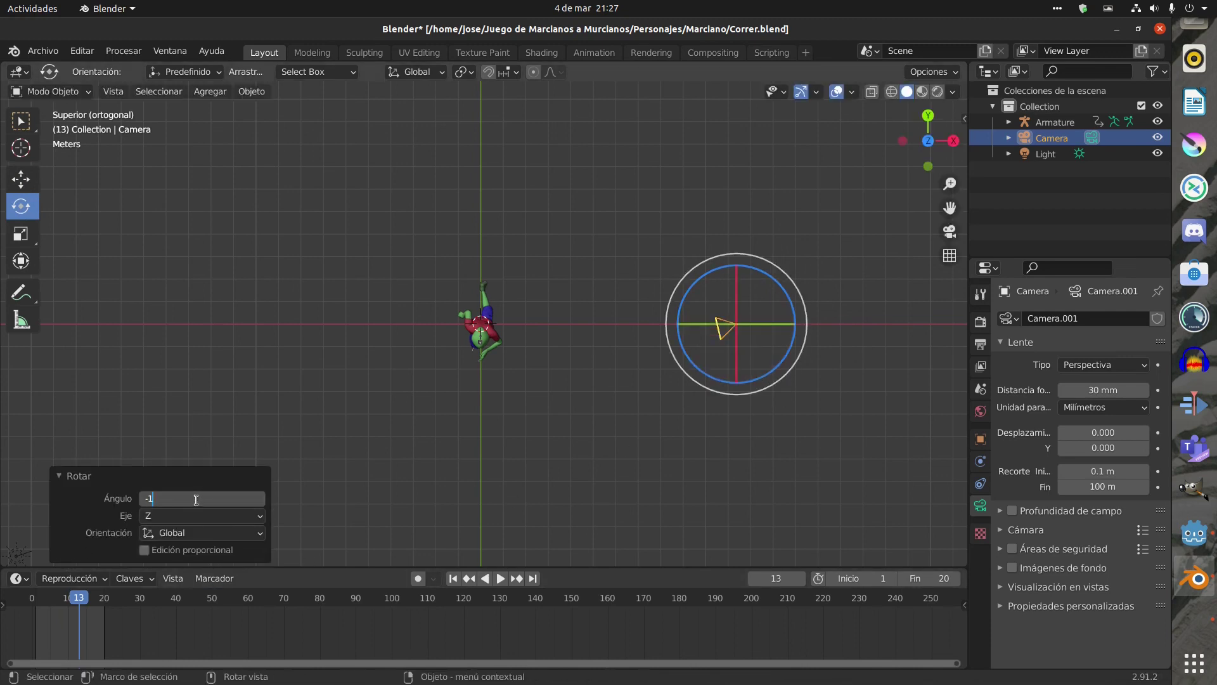
text(80)
key(Return)
Move the camera to X 11.842 m, Z 3.8113 m and check its transform values.
click(23, 190)
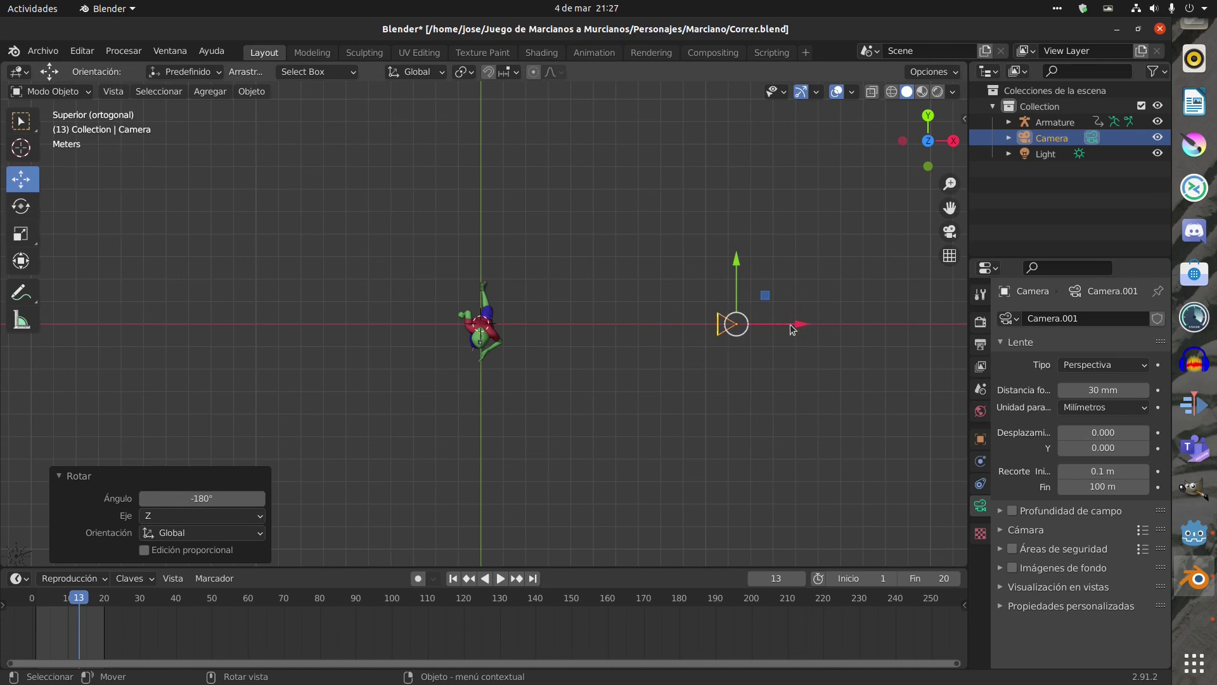
key(g)
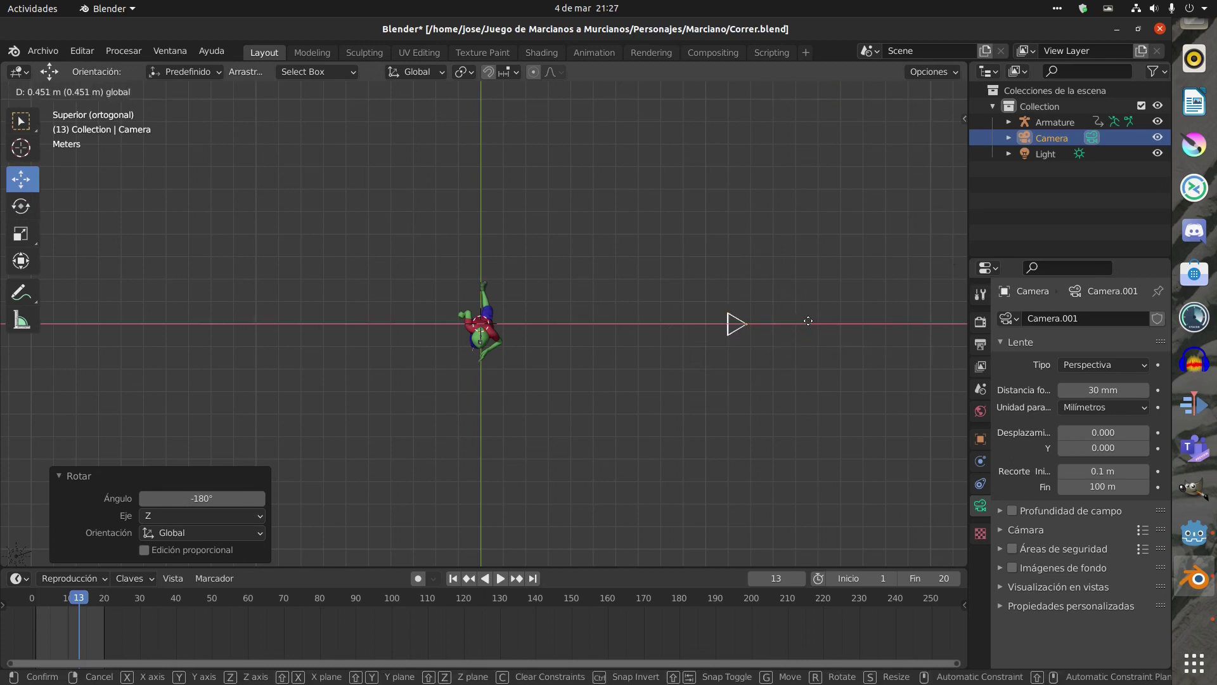
click(810, 321)
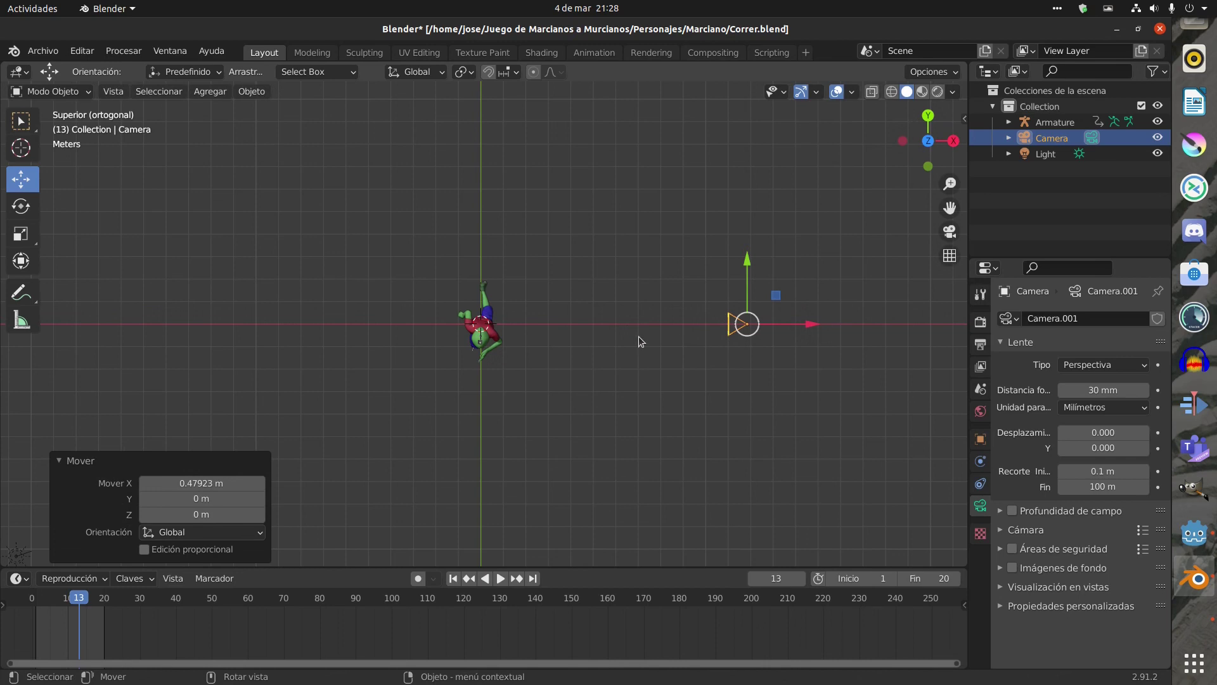
click(980, 439)
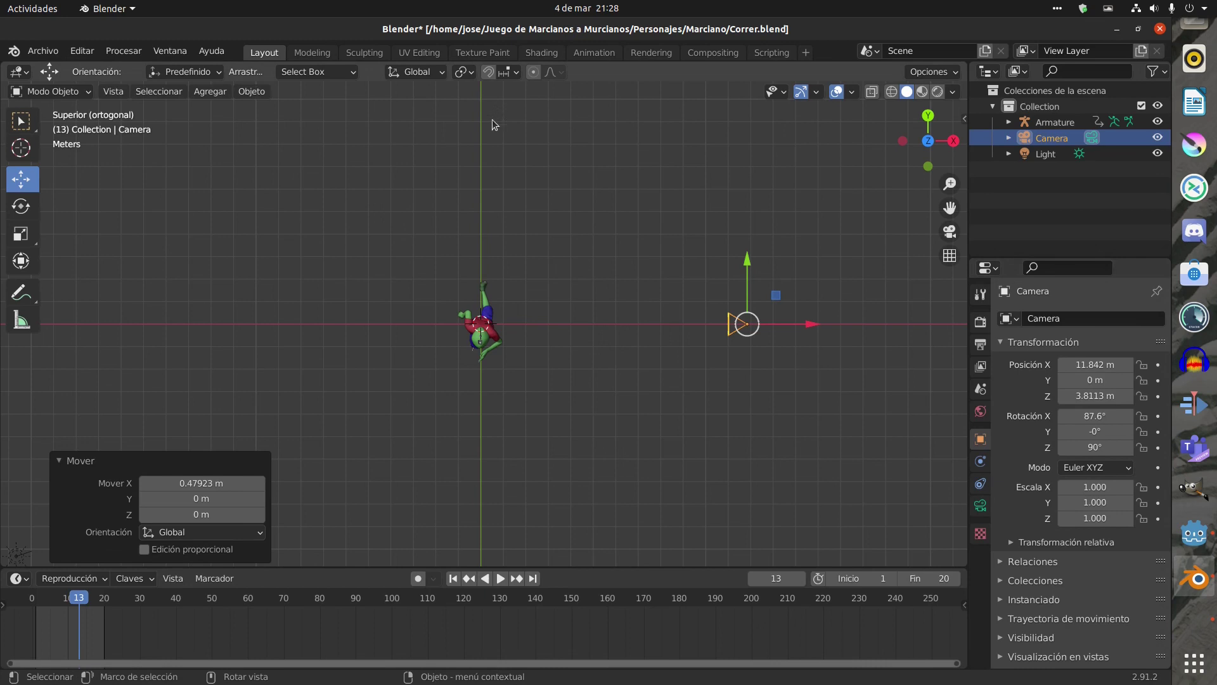
Select the light and switch the viewport to Rendered shading.
mouse_move(642, 335)
middle_down()
mouse_move(610, 219)
mouse_move(347, 240)
middle_up()
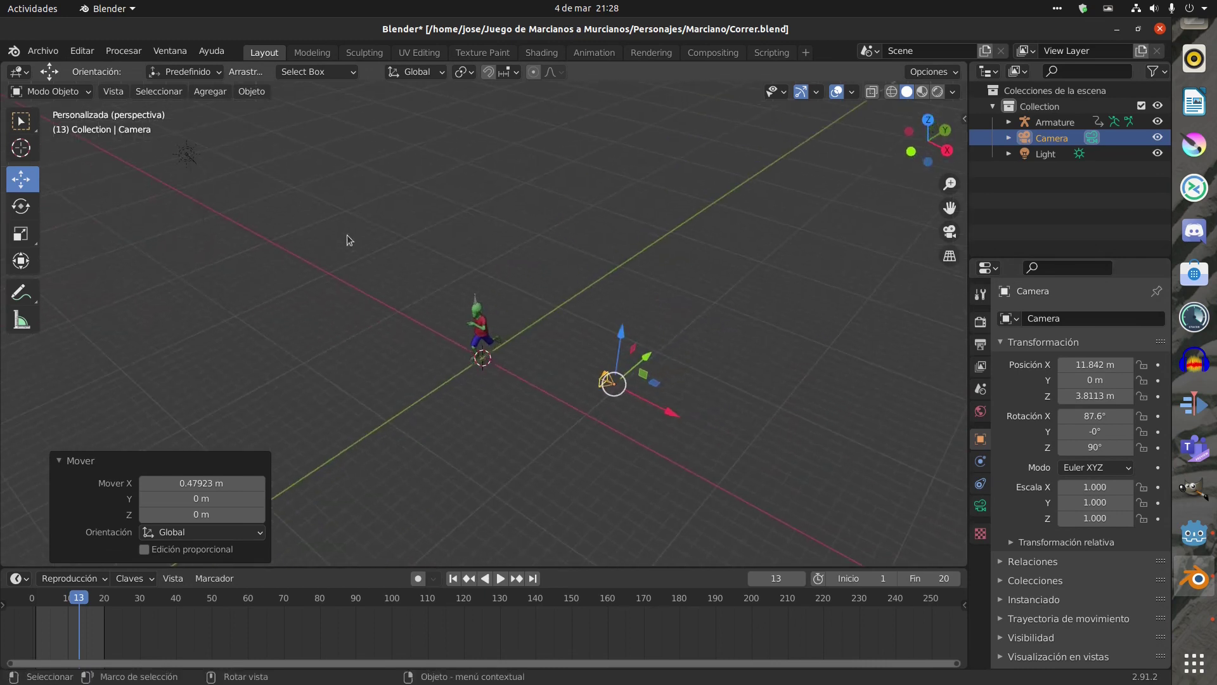
click(192, 155)
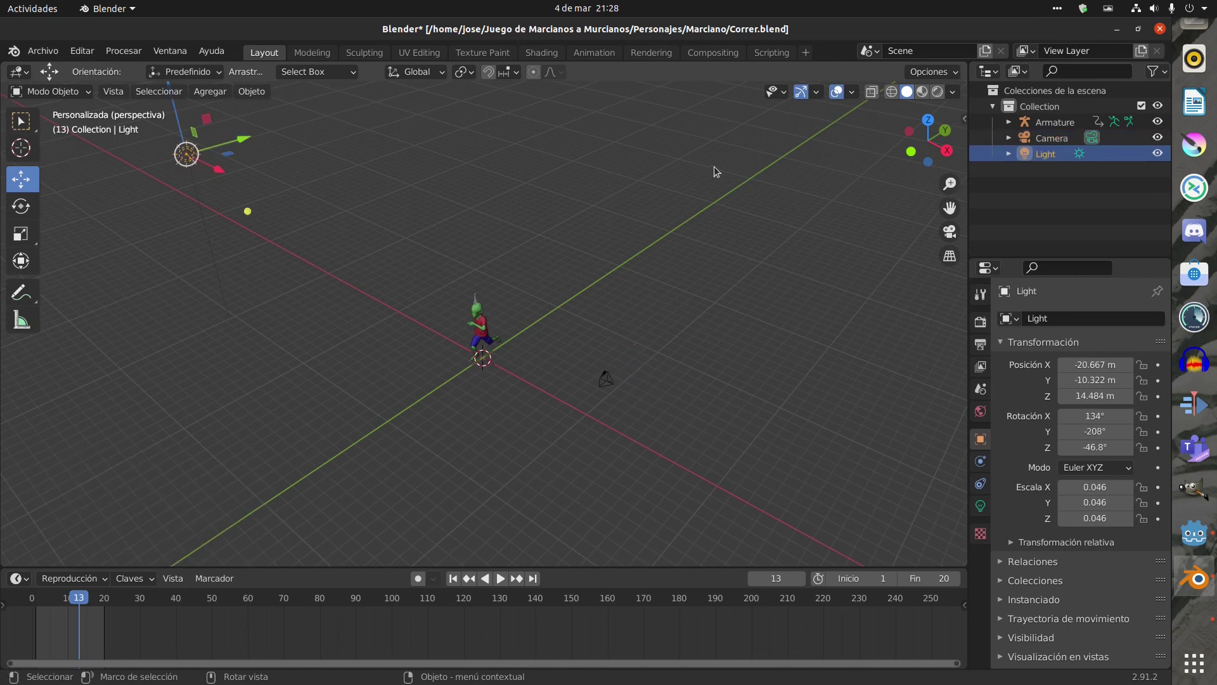
click(923, 93)
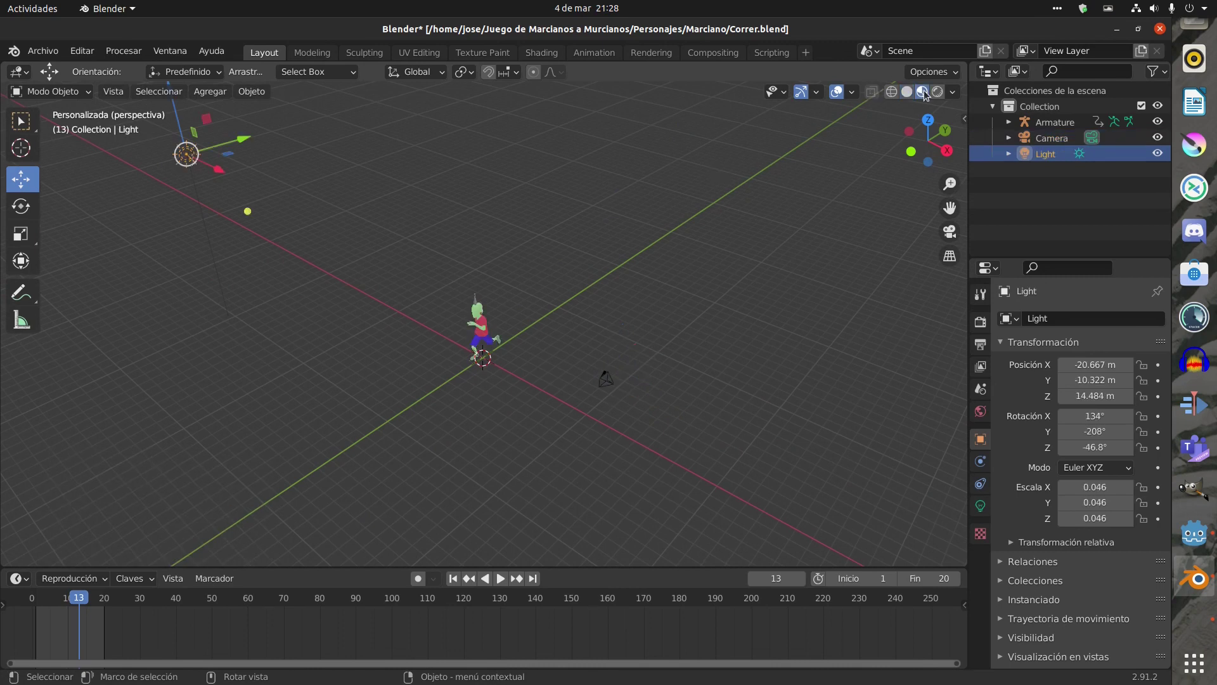
click(939, 95)
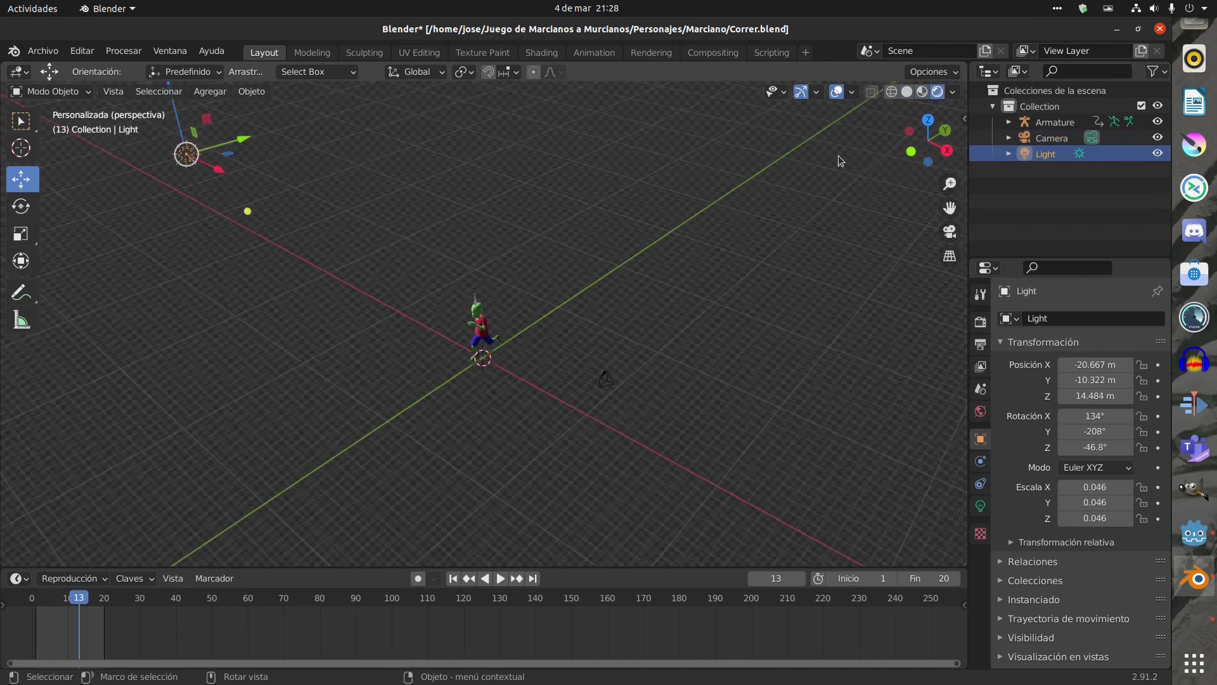
mouse_move(481, 330)
middle_down()
mouse_move(576, 266)
mouse_move(553, 290)
middle_up()
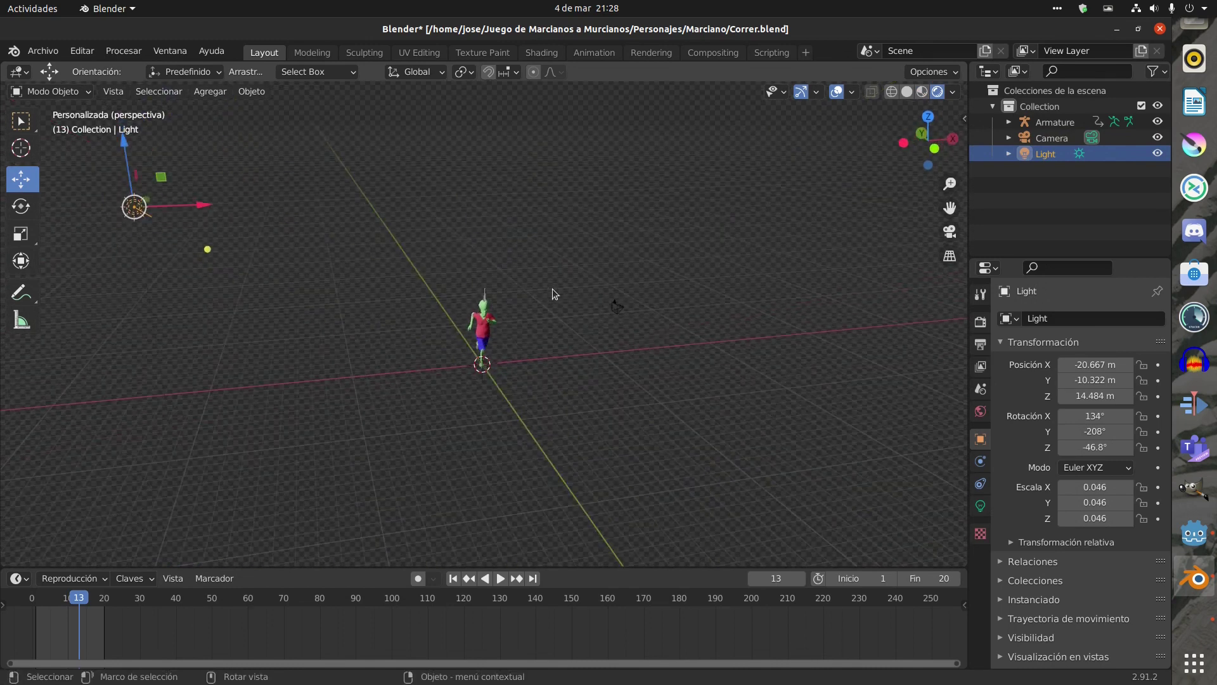
Move the light to X 3.5039 m, re-aim it, and preview through the scene camera.
drag(209, 204, 659, 210)
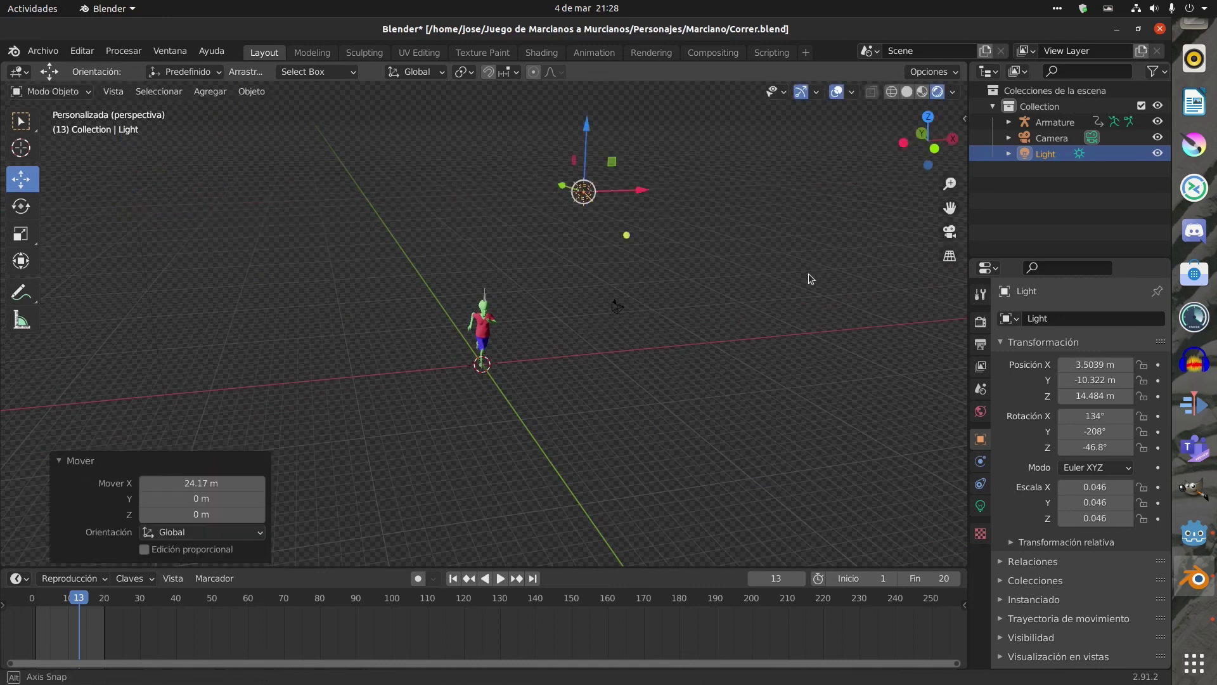
middle_drag(808, 272, 707, 284)
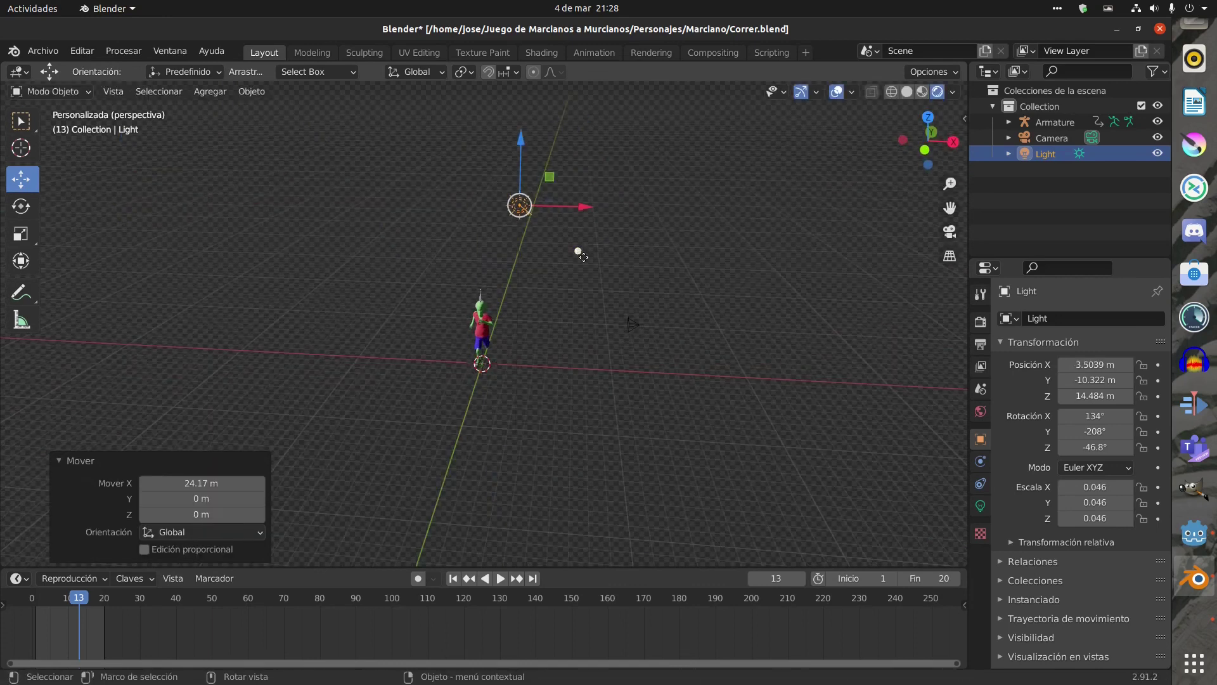
key(r)
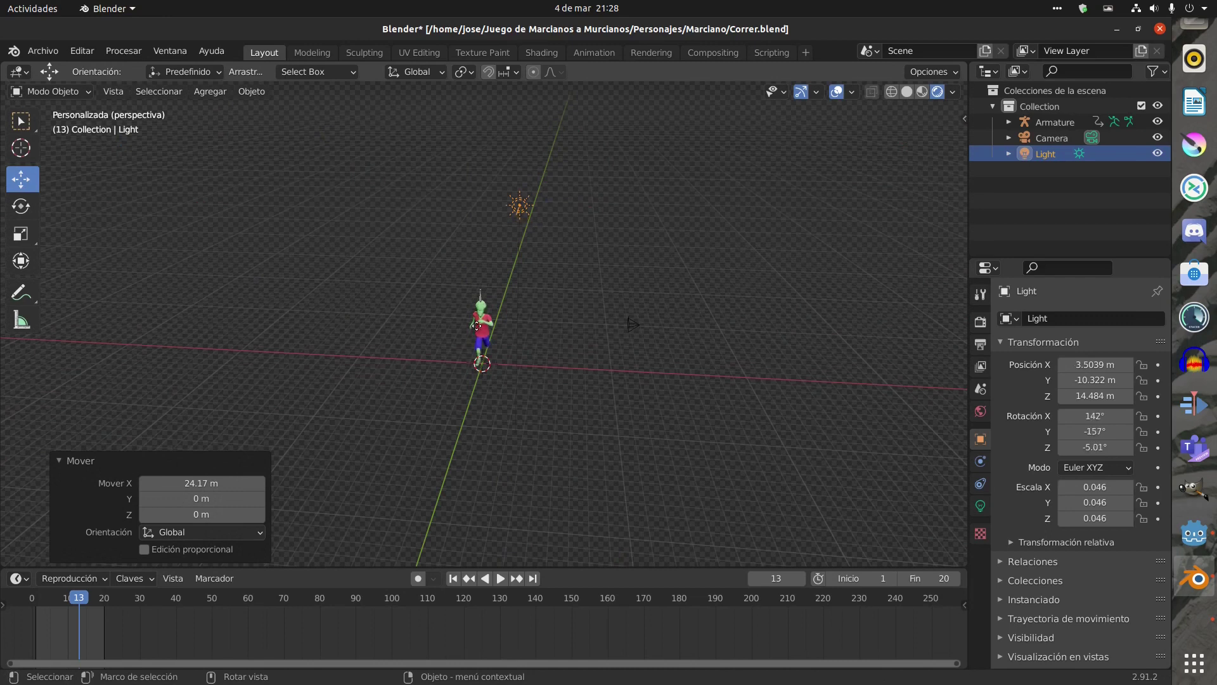
click(480, 326)
middle_drag(717, 230, 543, 219)
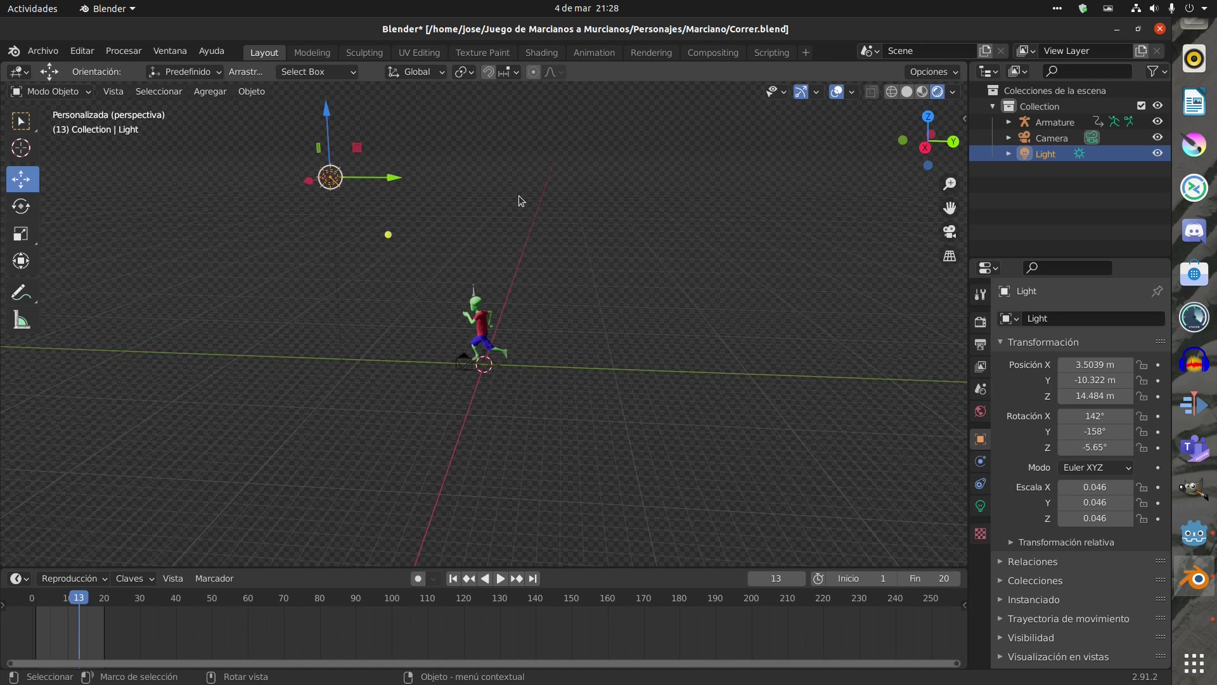
key(KP_0)
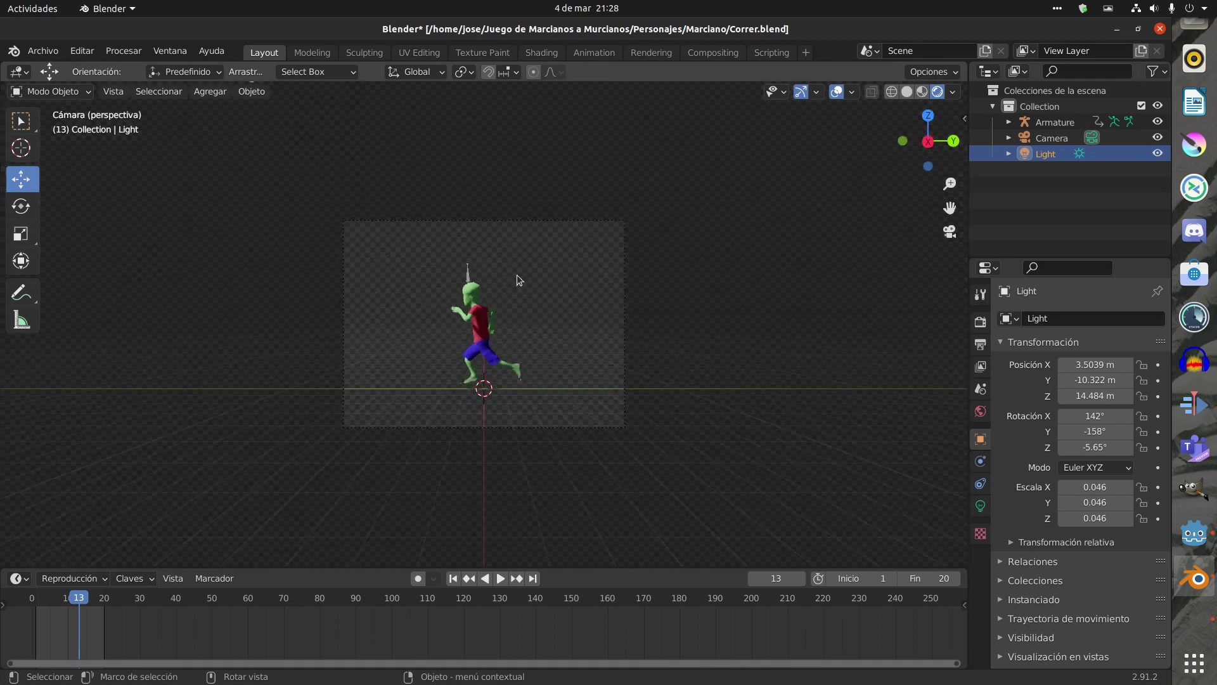
Browse the Output path folder to see the rendered correr PNG frames.
scroll(516, 275, up, 3)
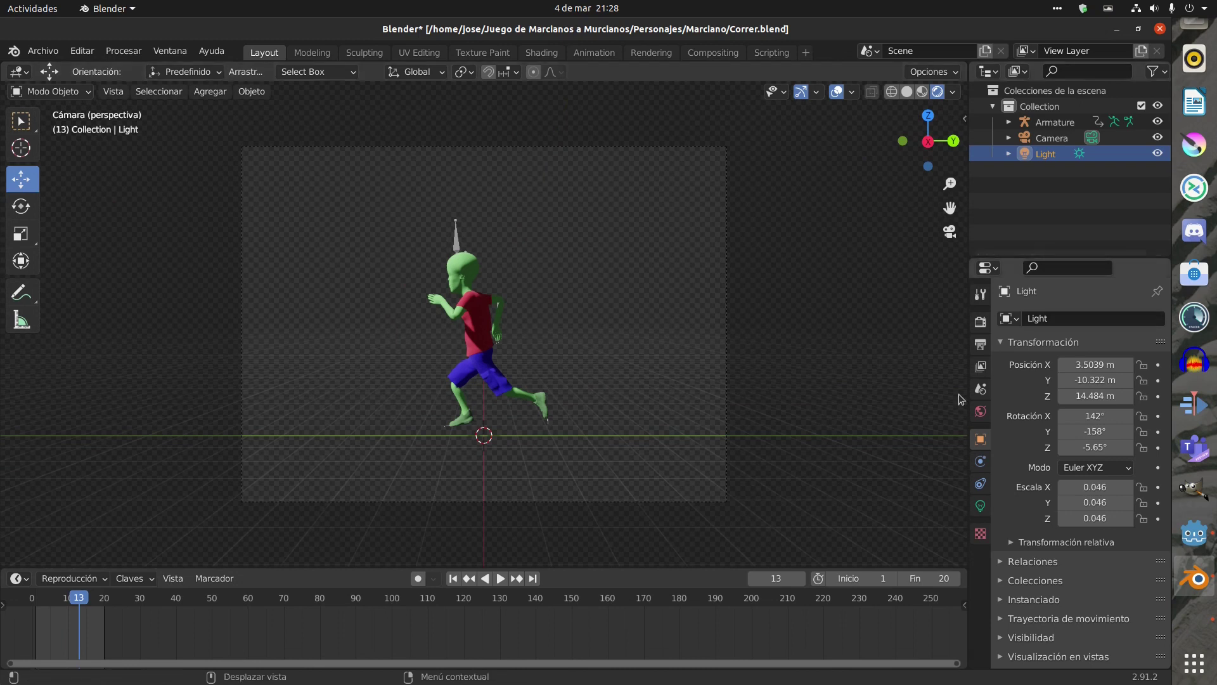
click(981, 367)
click(980, 346)
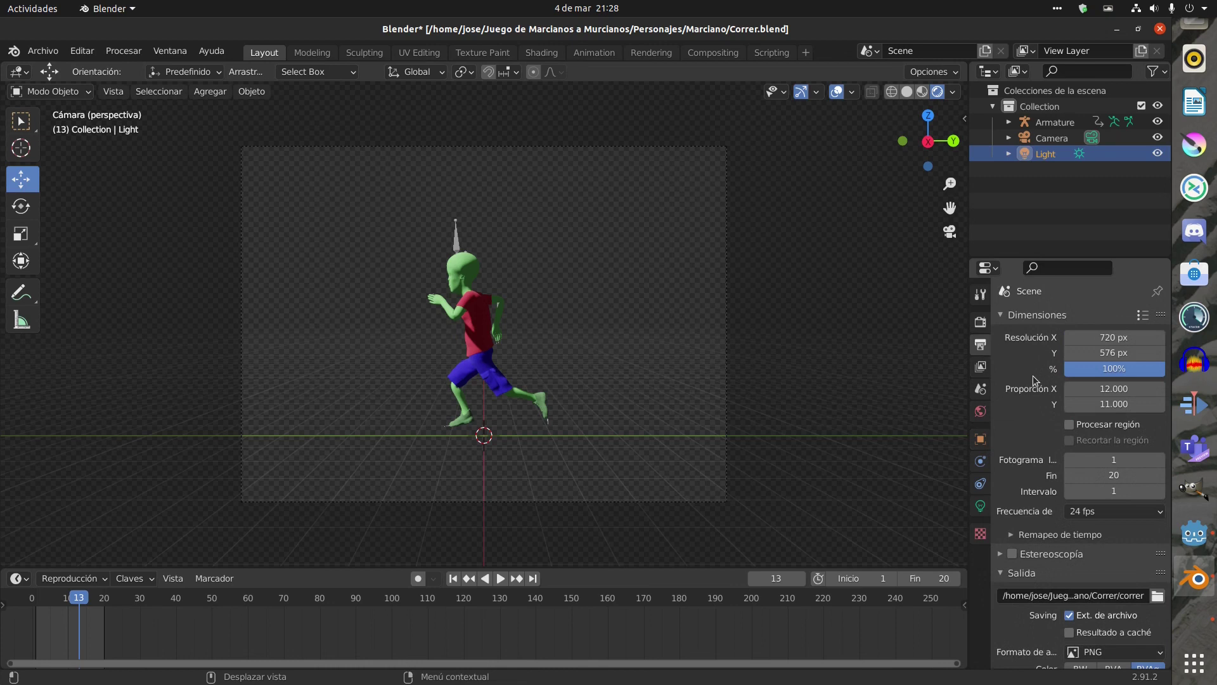
click(1157, 596)
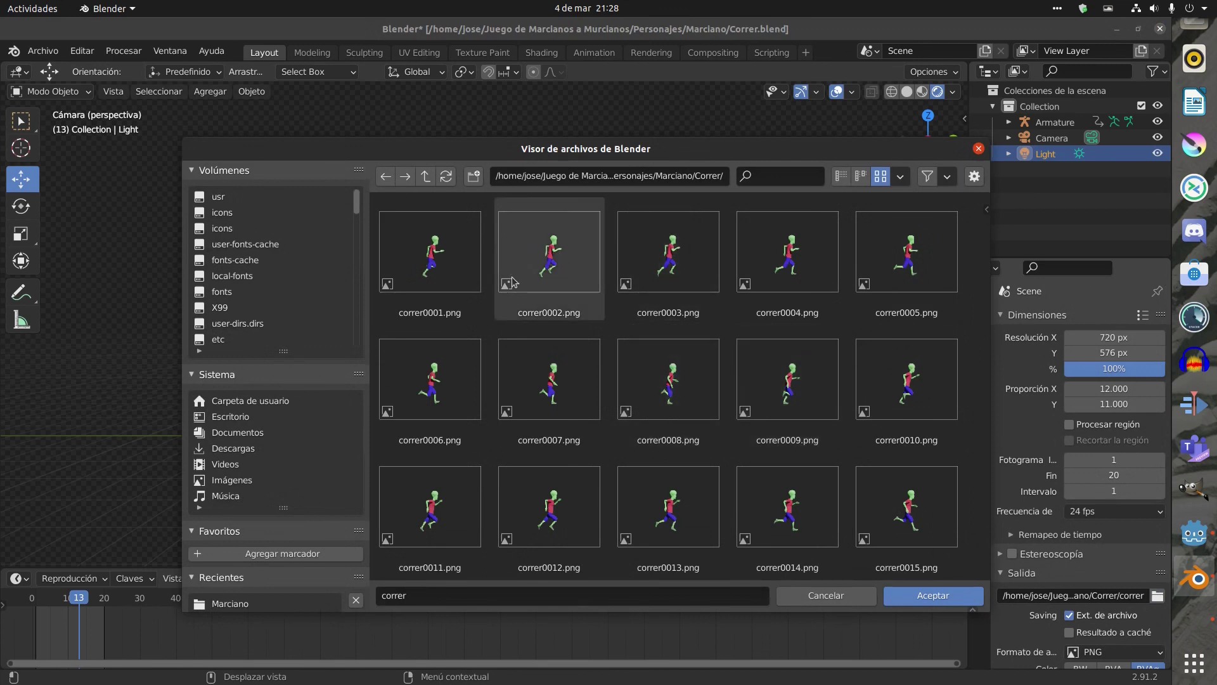
Navigate to Personajes/Marciano/Correr in the output folder browser.
scroll(555, 303, down, 4)
scroll(555, 303, up, 4)
click(426, 178)
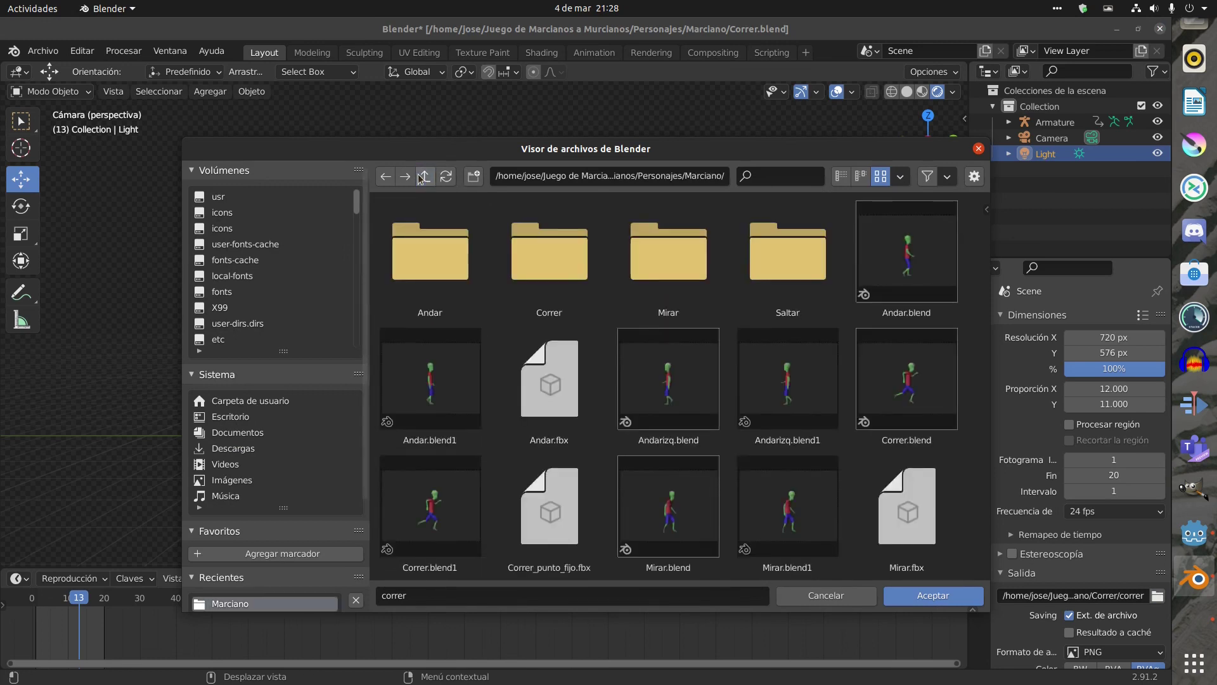
click(560, 248)
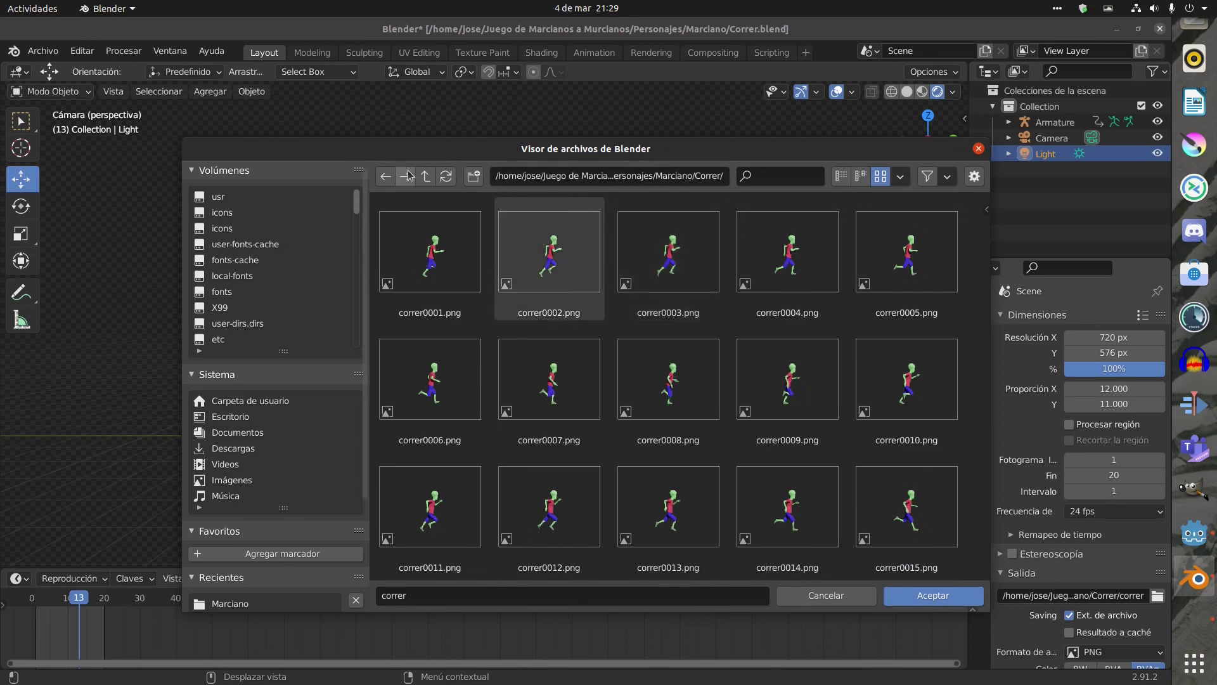
click(426, 178)
click(426, 178)
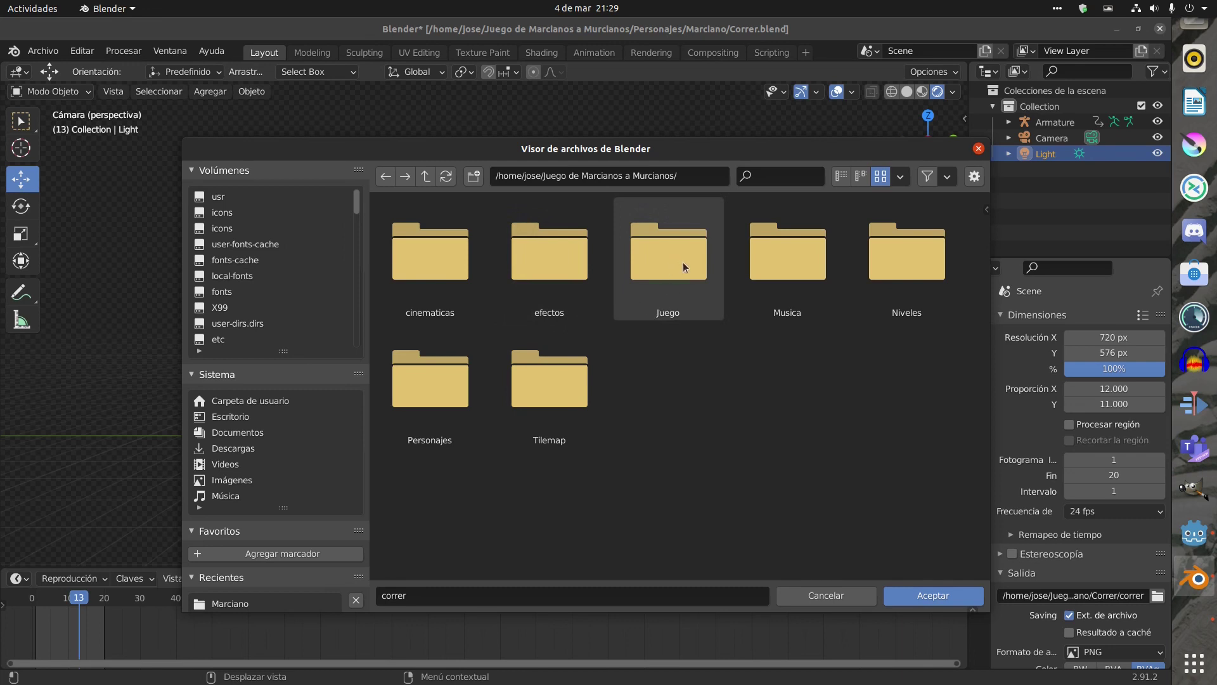
double_click(442, 371)
double_click(672, 243)
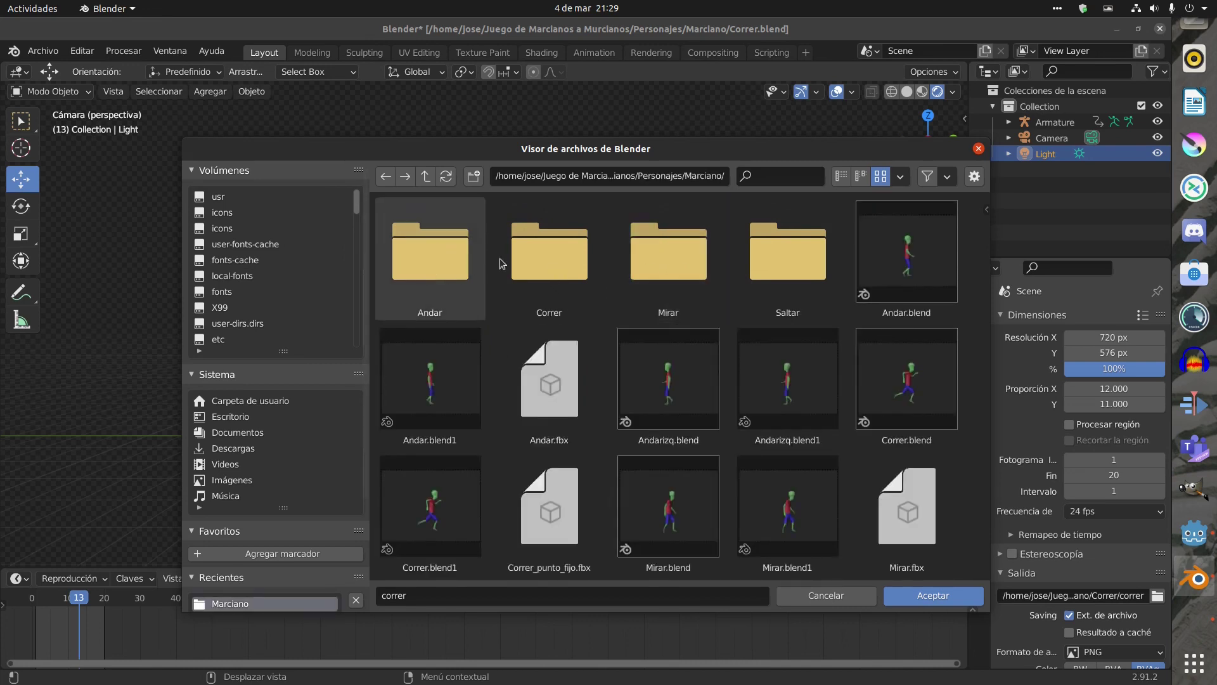
double_click(568, 259)
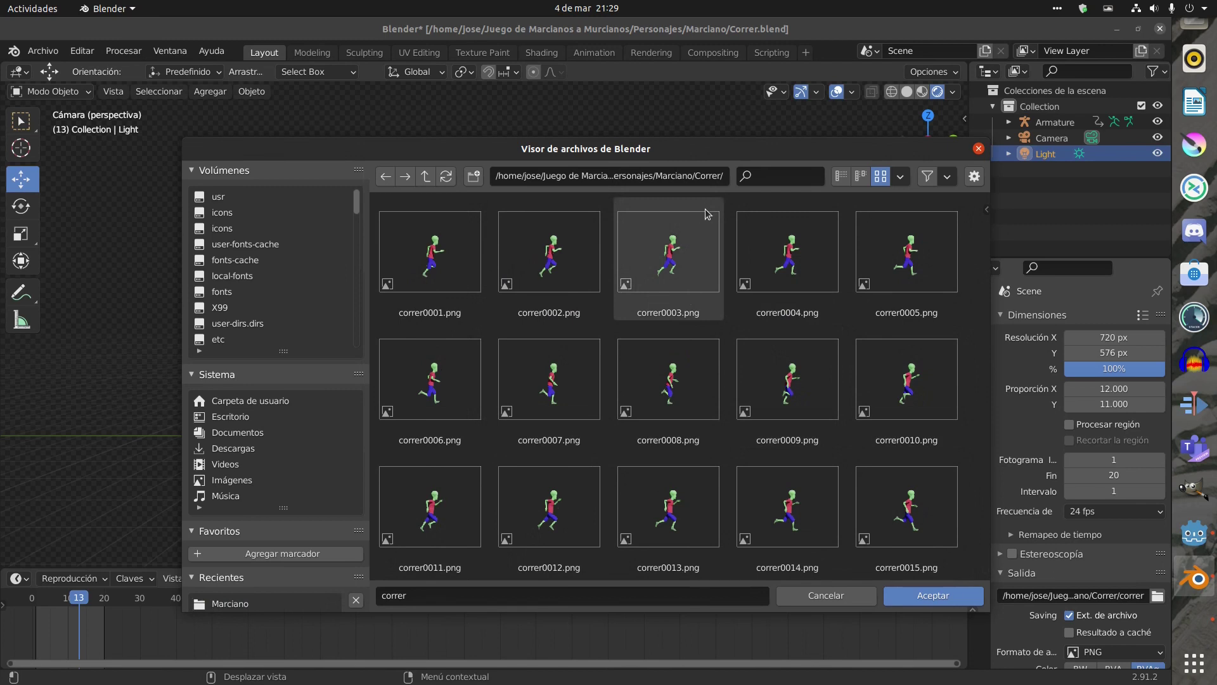
click(425, 177)
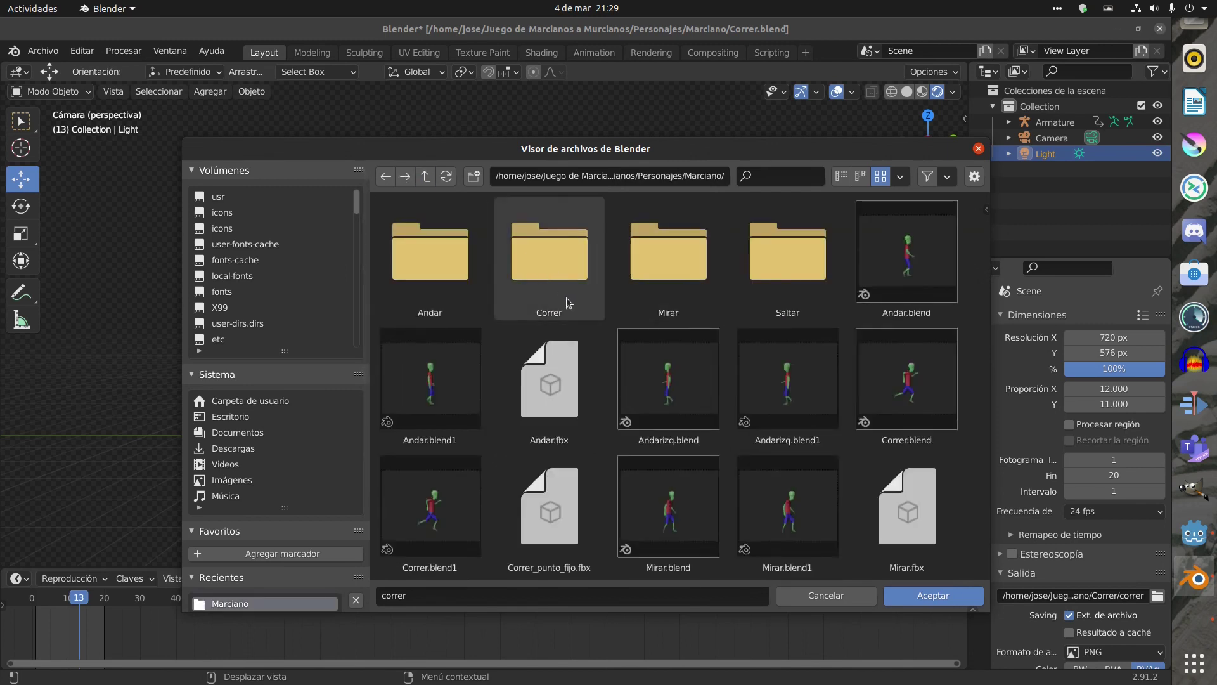
scroll(568, 303, down, 3)
scroll(568, 303, up, 3)
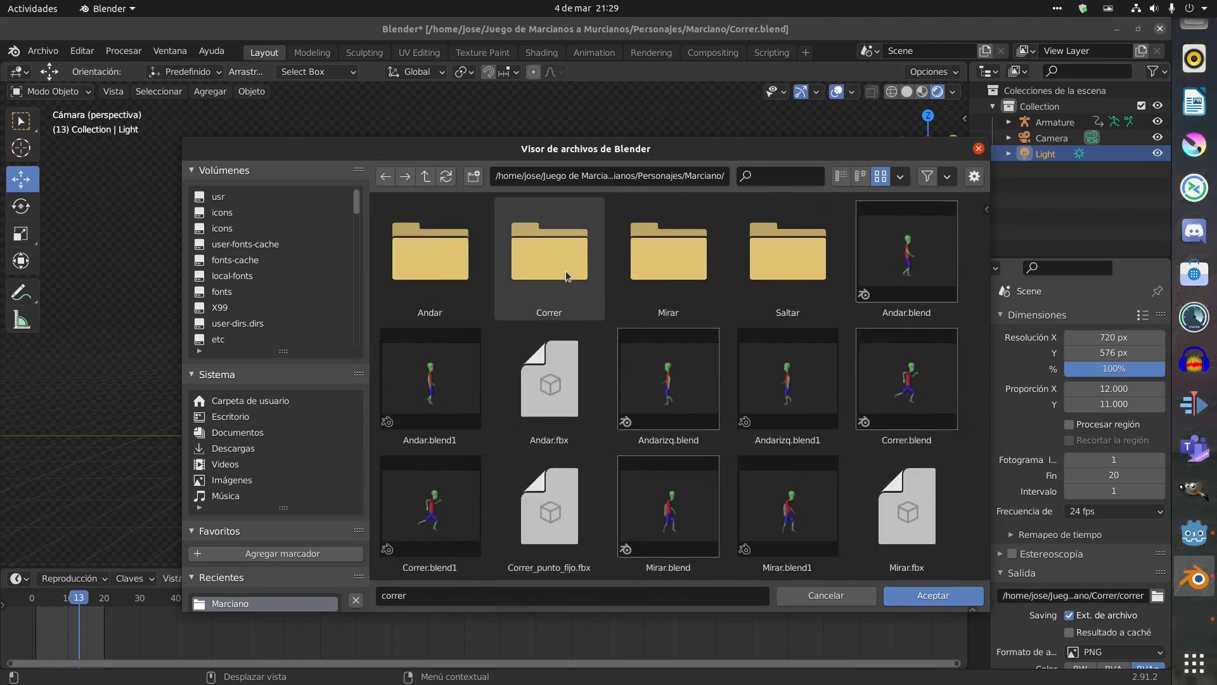
double_click(566, 272)
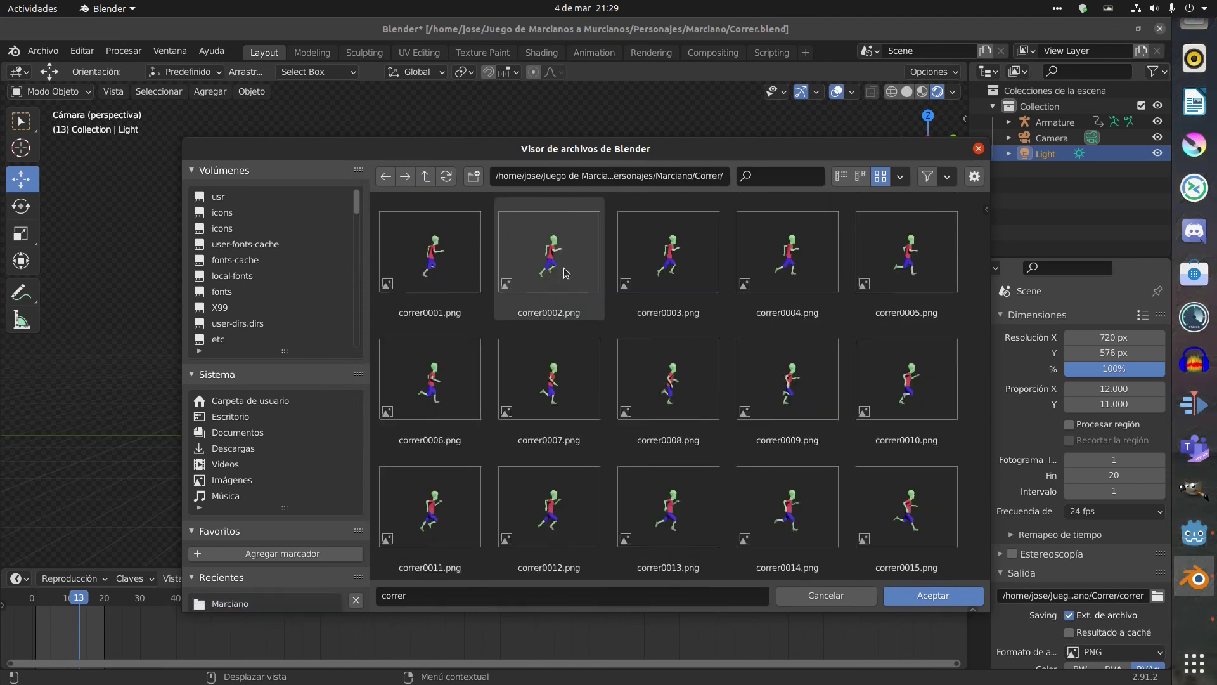
scroll(638, 312, down, 1)
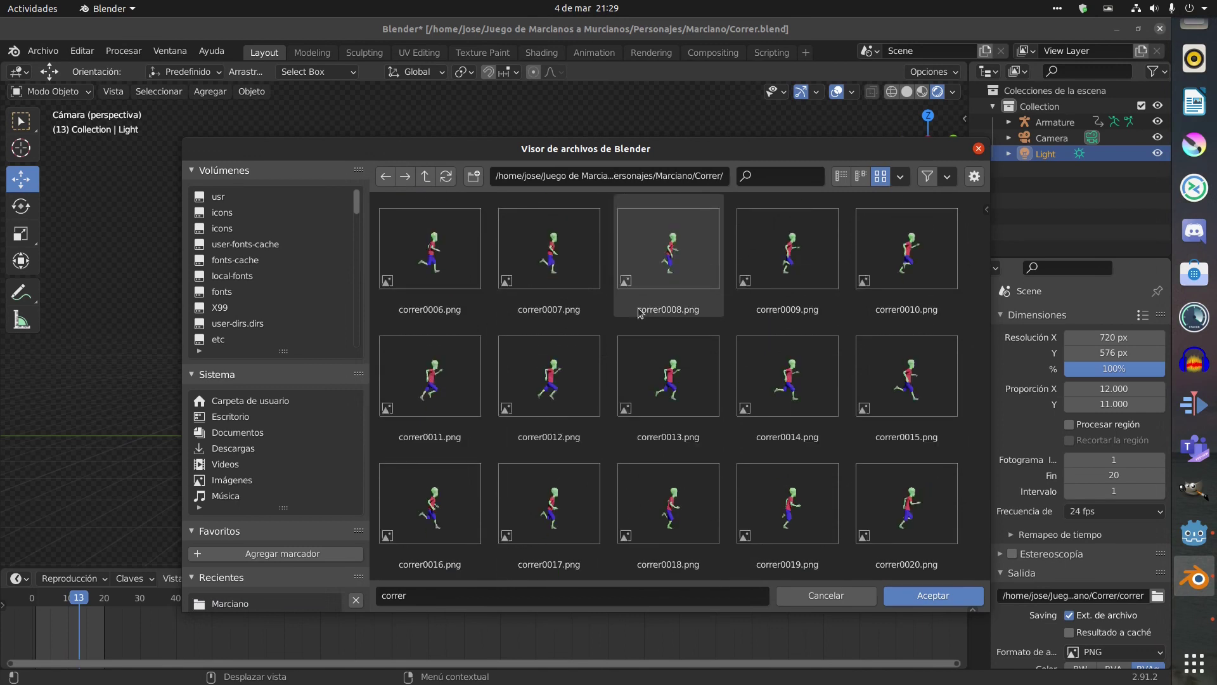
scroll(639, 313, up, 1)
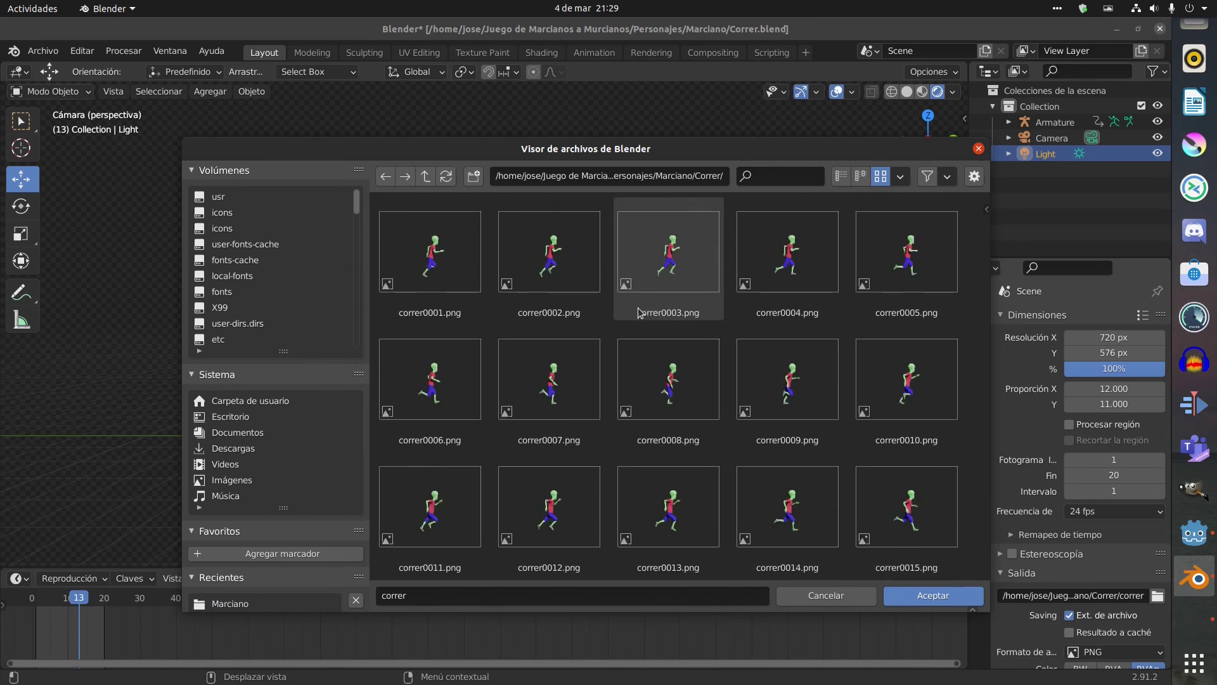
Create a new folder named Izquierda inside Correr.
click(473, 175)
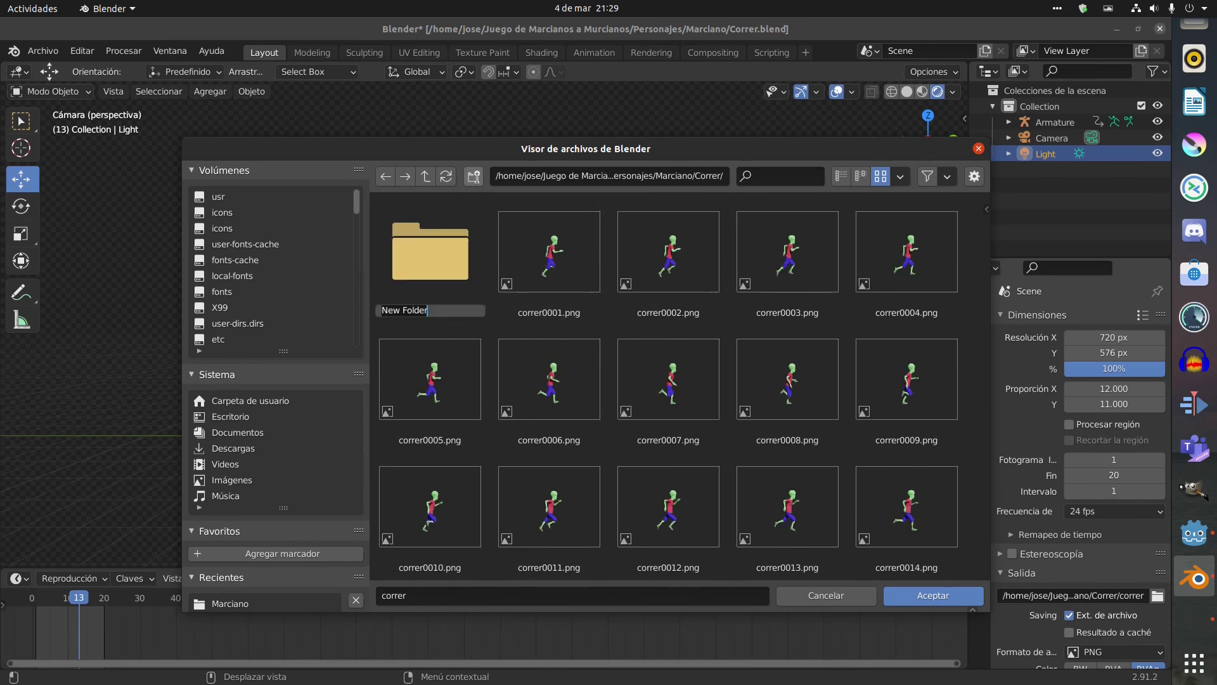
key(Home)
key(BackSpace)
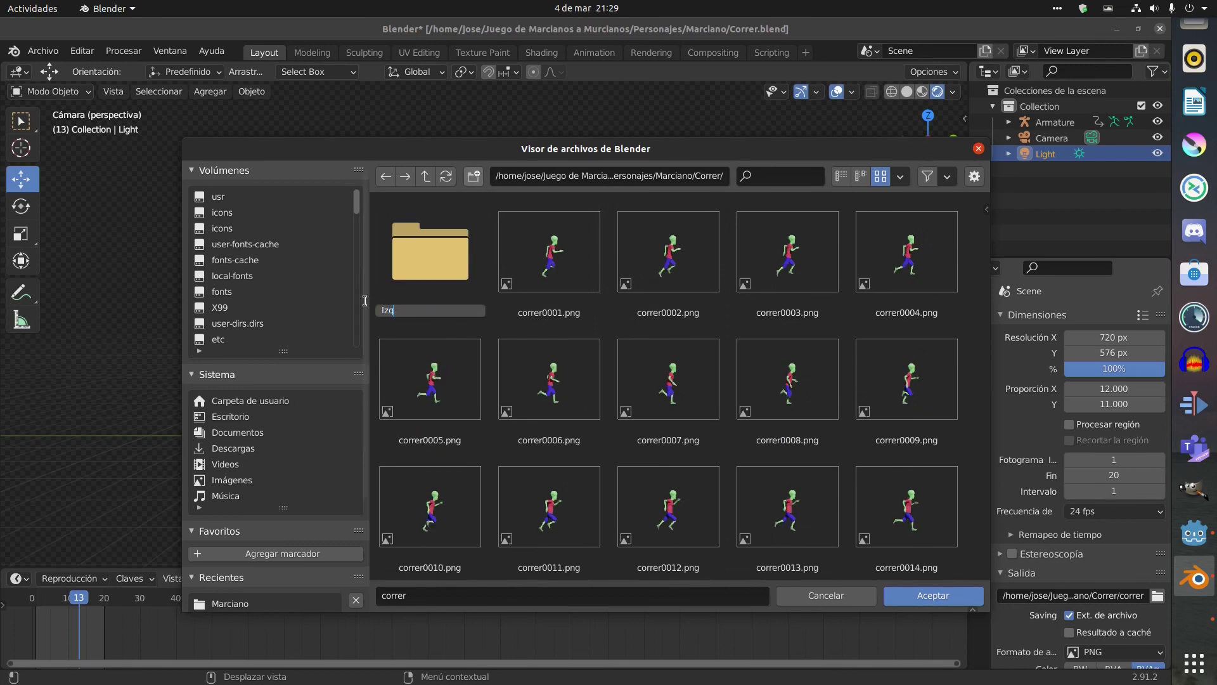
key(Return)
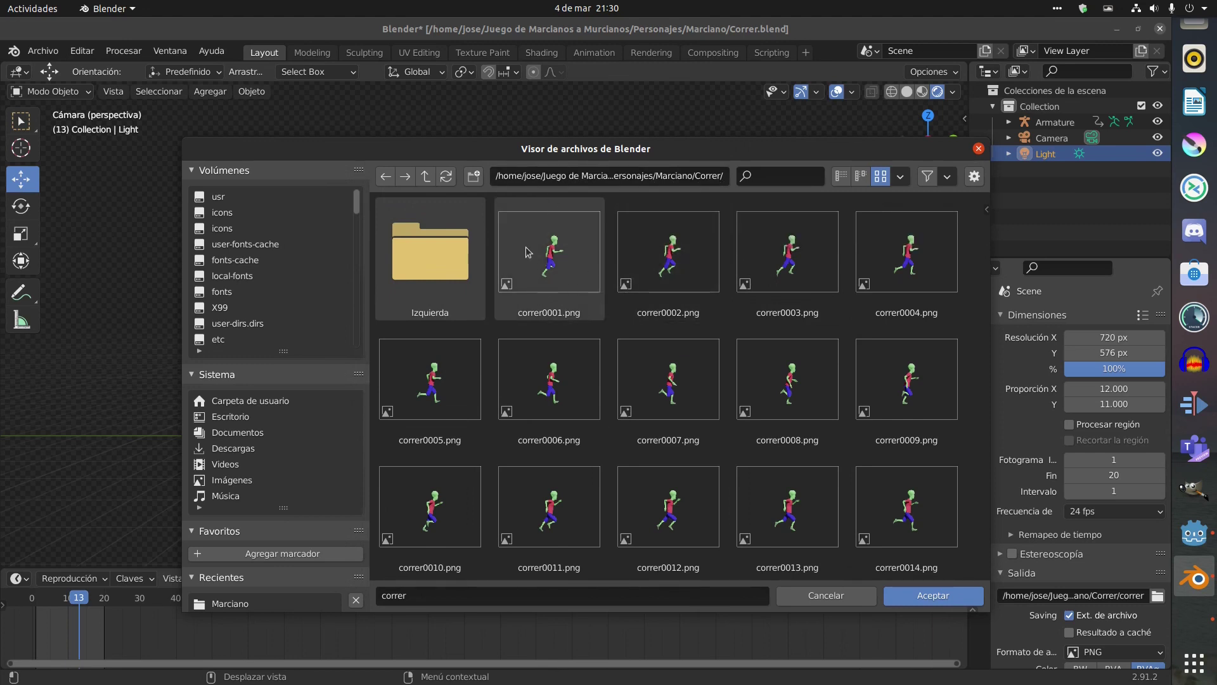
Point the output into Izquierda with the file name prefix correrizq and accept.
double_click(444, 274)
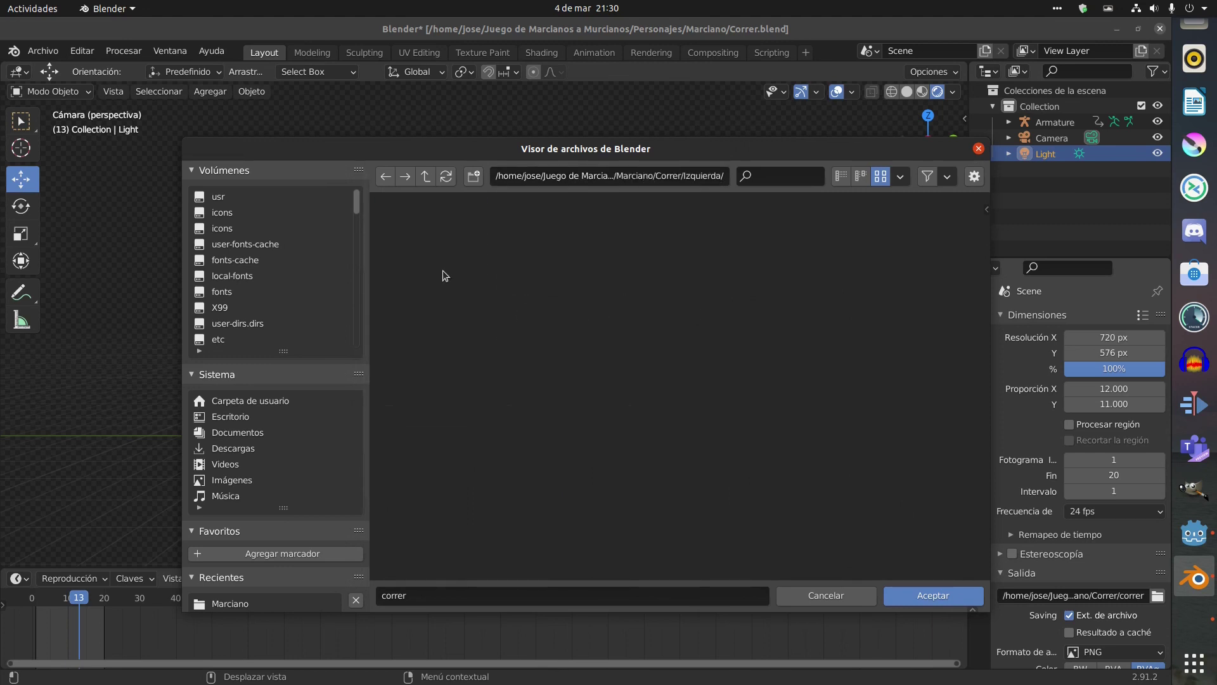
click(426, 177)
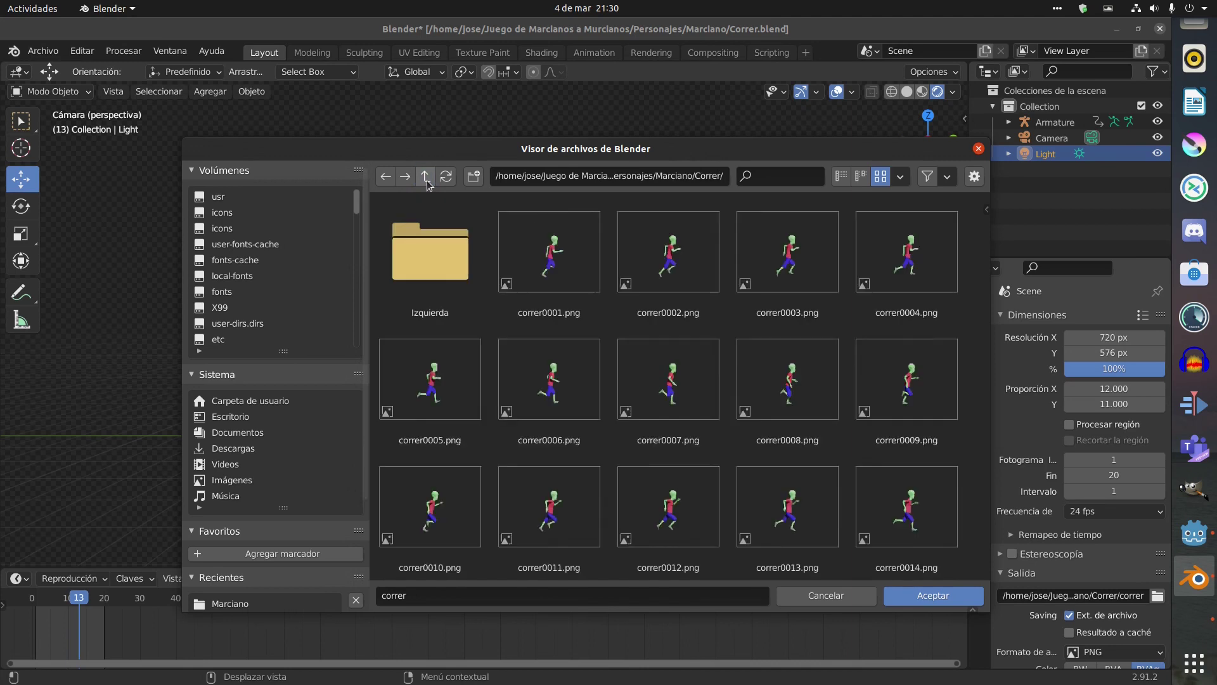
double_click(440, 247)
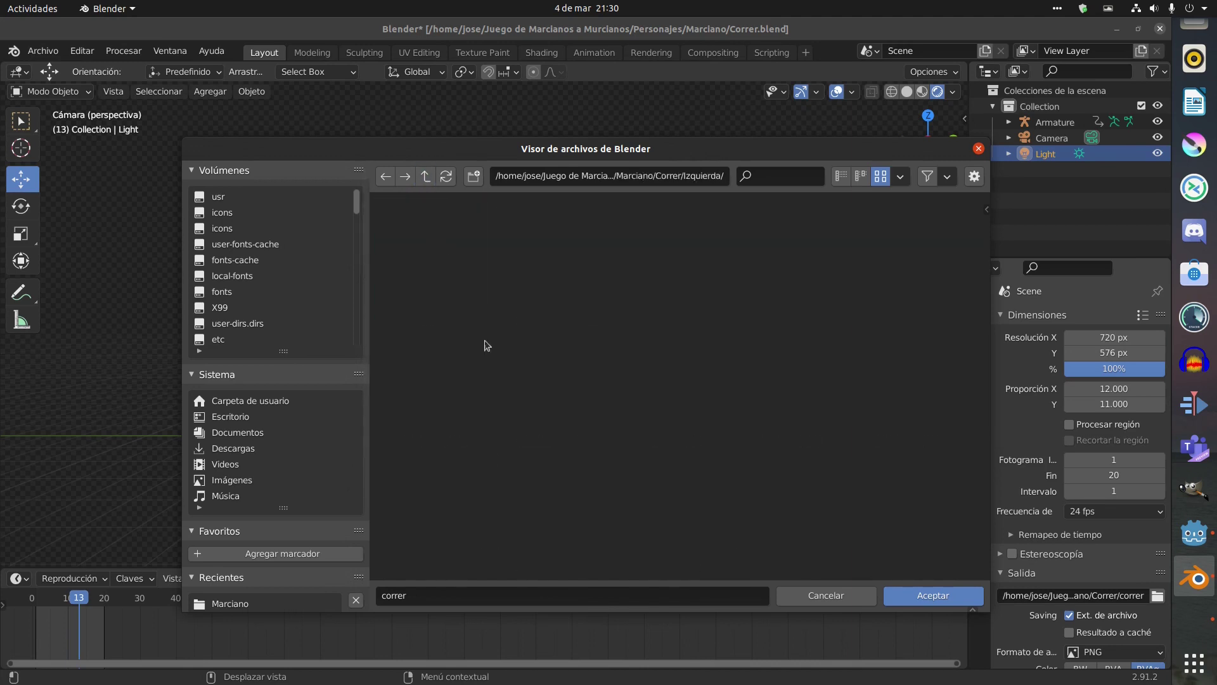
click(420, 588)
click(418, 593)
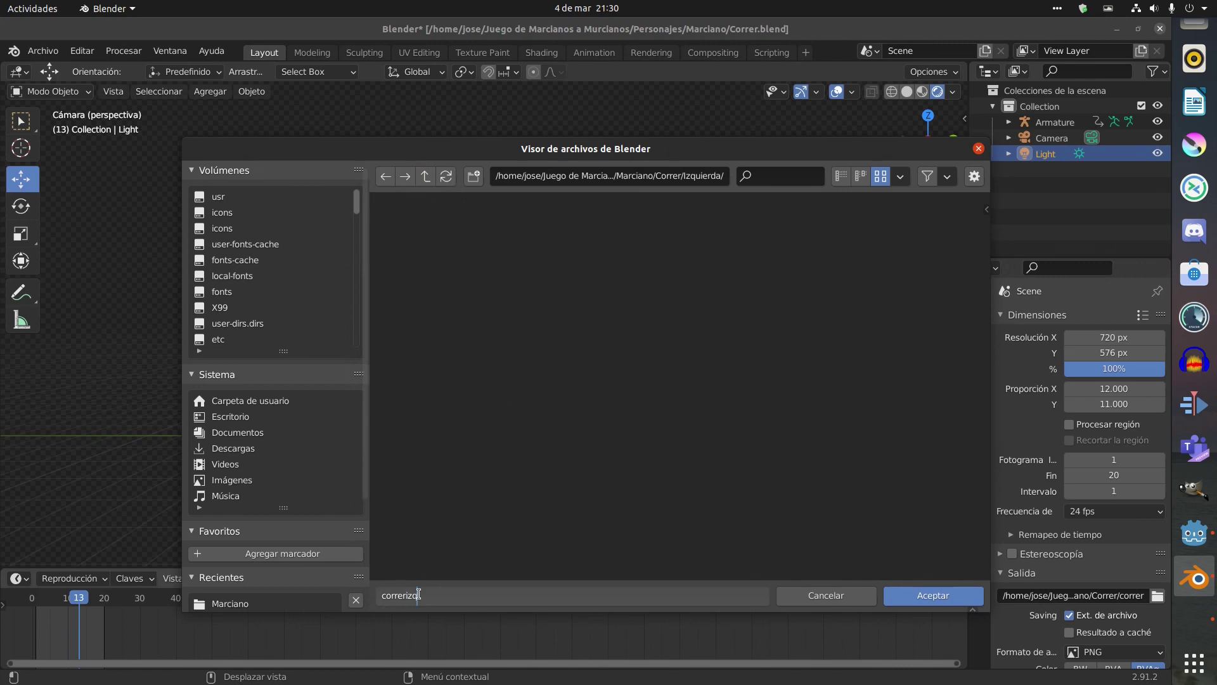
click(936, 595)
click(937, 596)
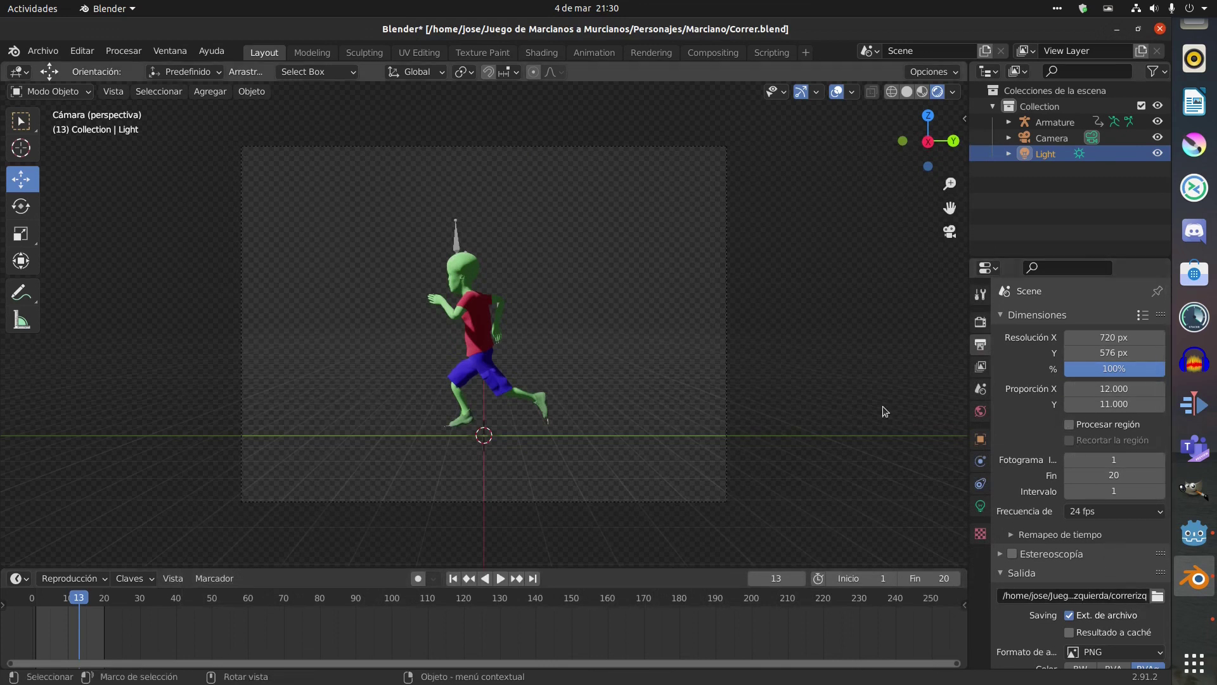
Check that Transparentar is enabled under Opciones de película in the Render properties.
scroll(1052, 482, down, 2)
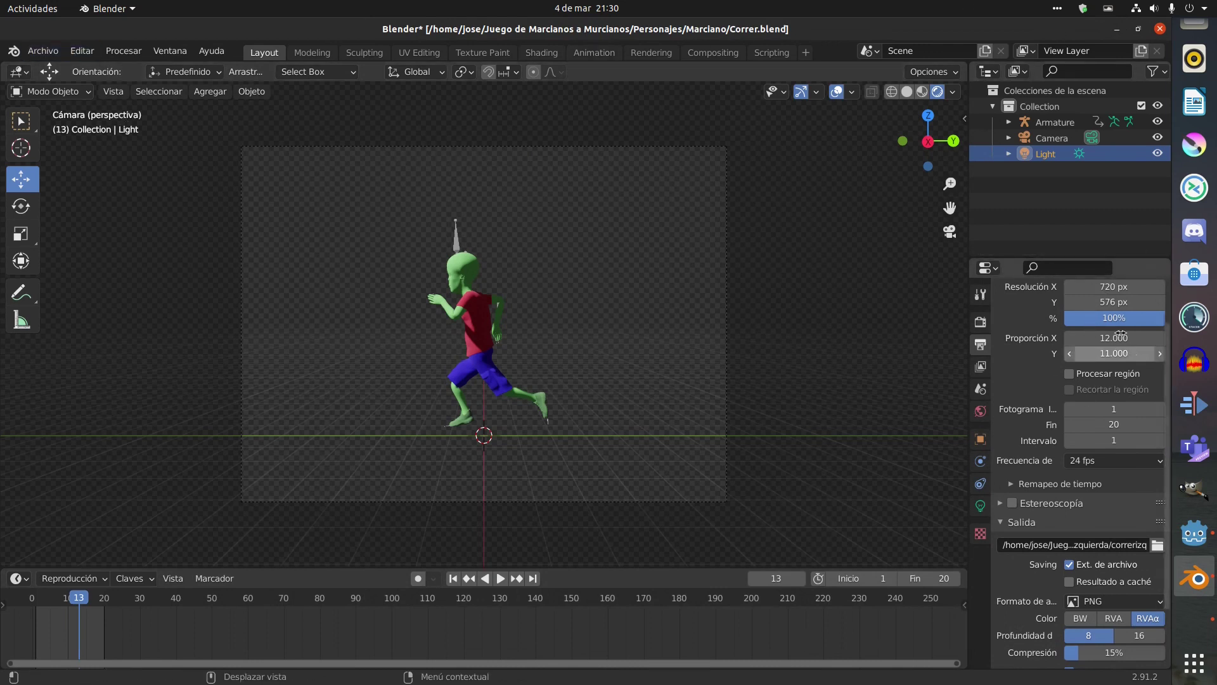
scroll(1101, 340, up, 2)
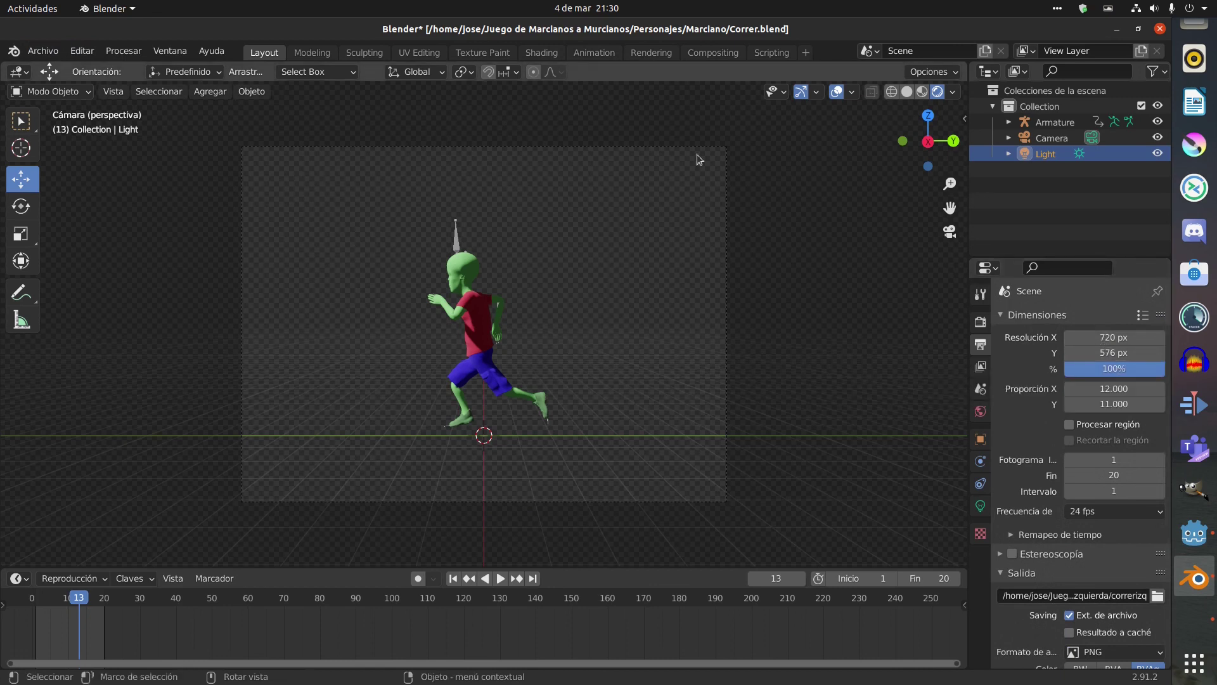
click(980, 366)
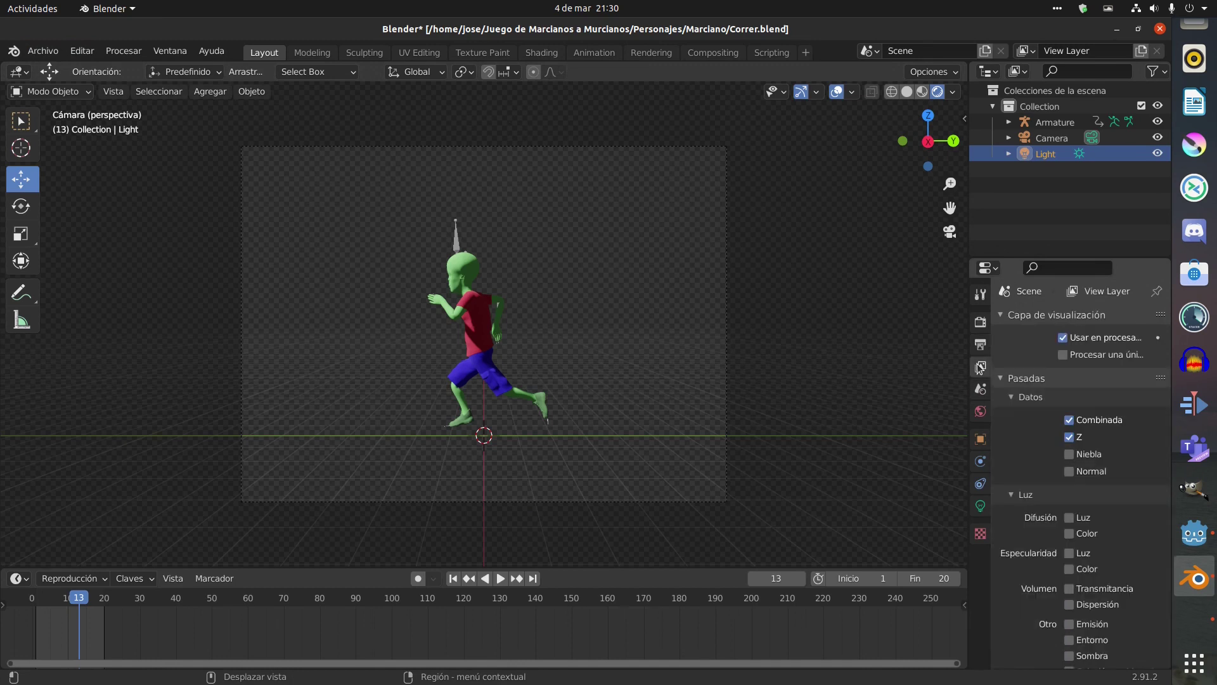
click(980, 346)
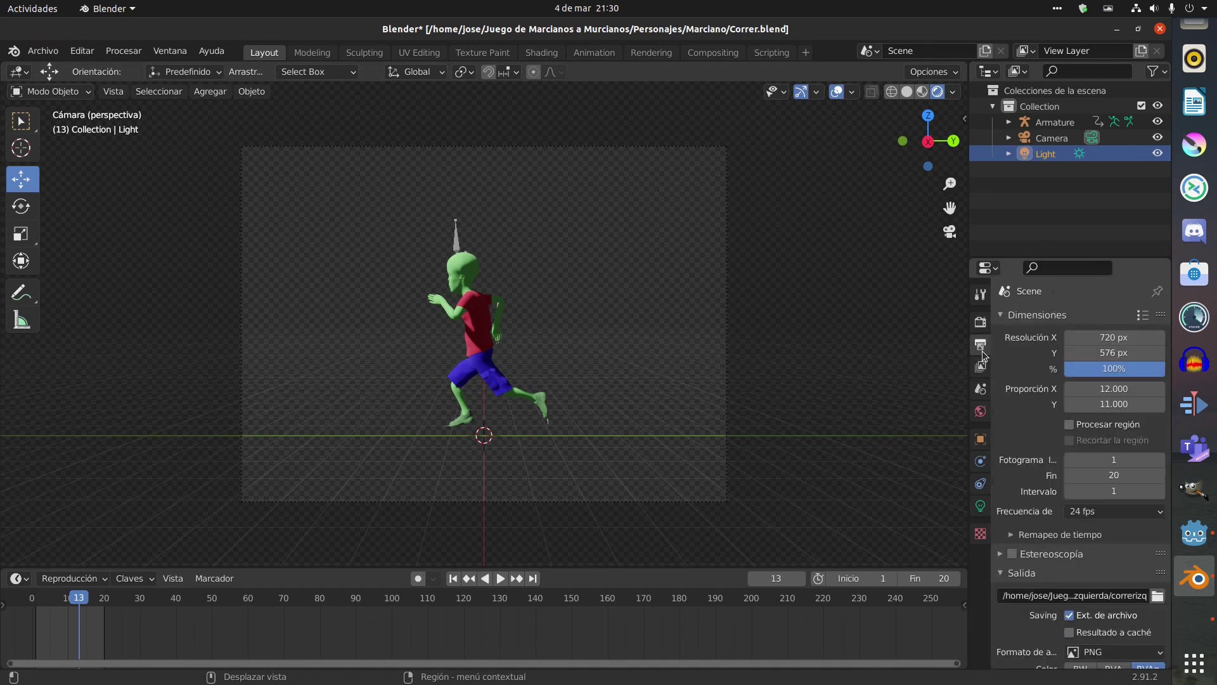
click(979, 324)
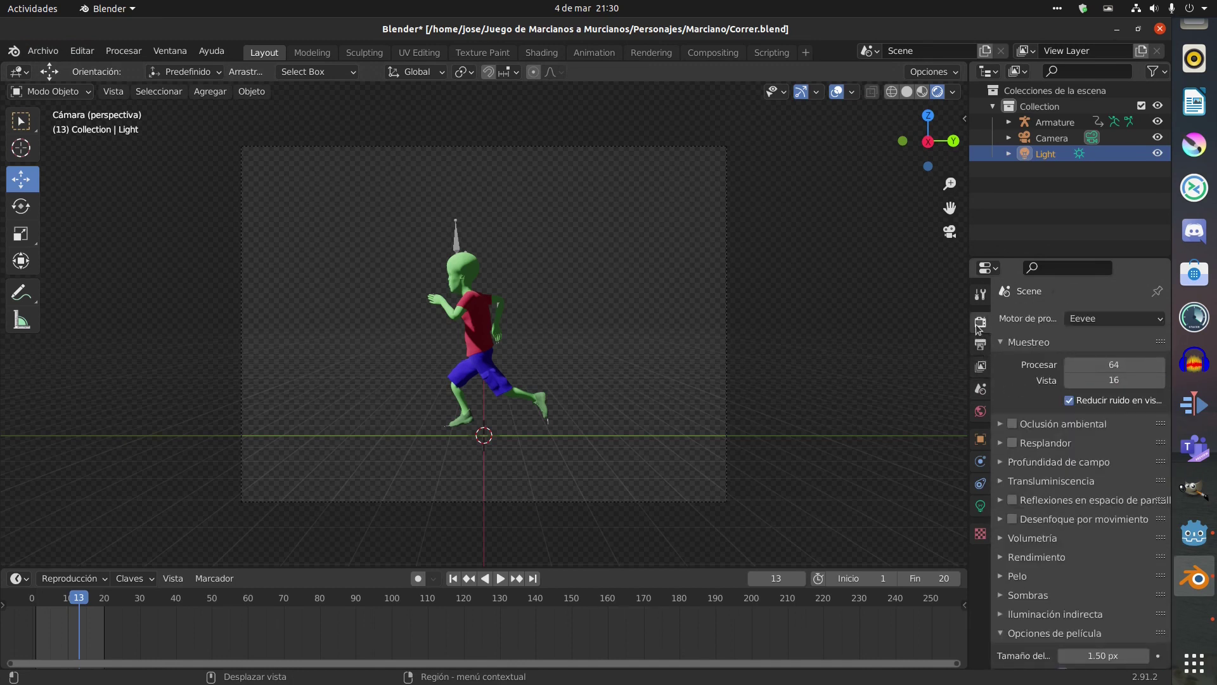
scroll(1084, 463, down, 4)
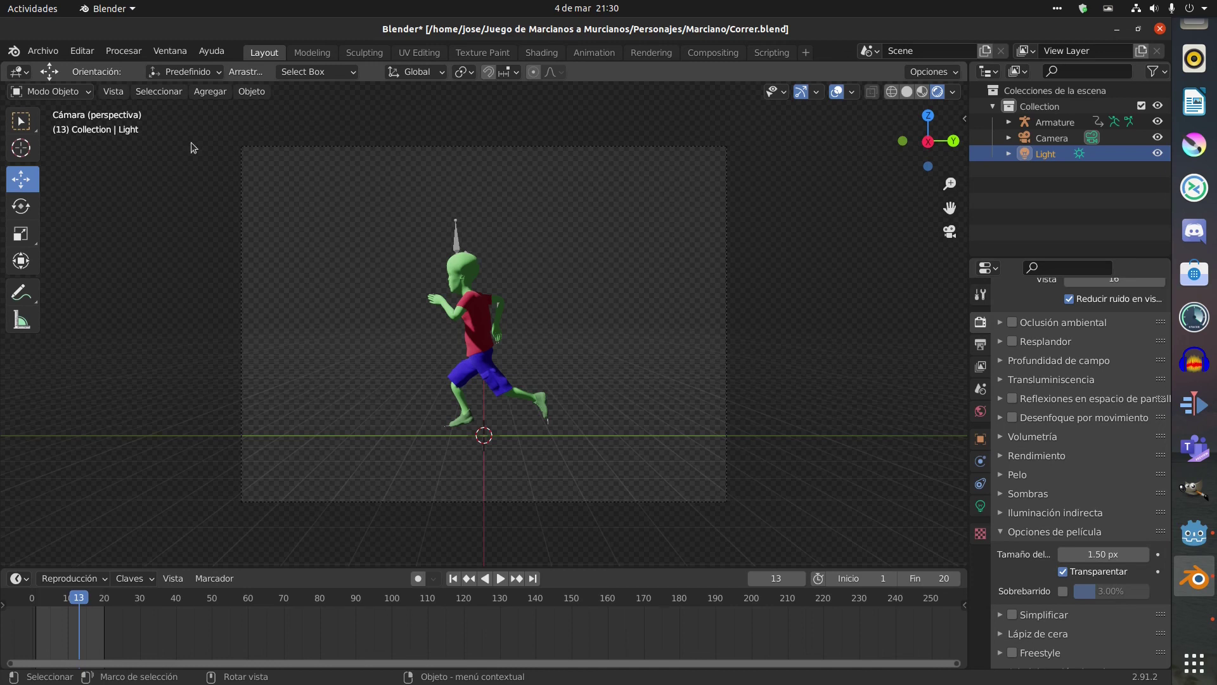
scroll(659, 291, up, 3)
scroll(665, 298, down, 3)
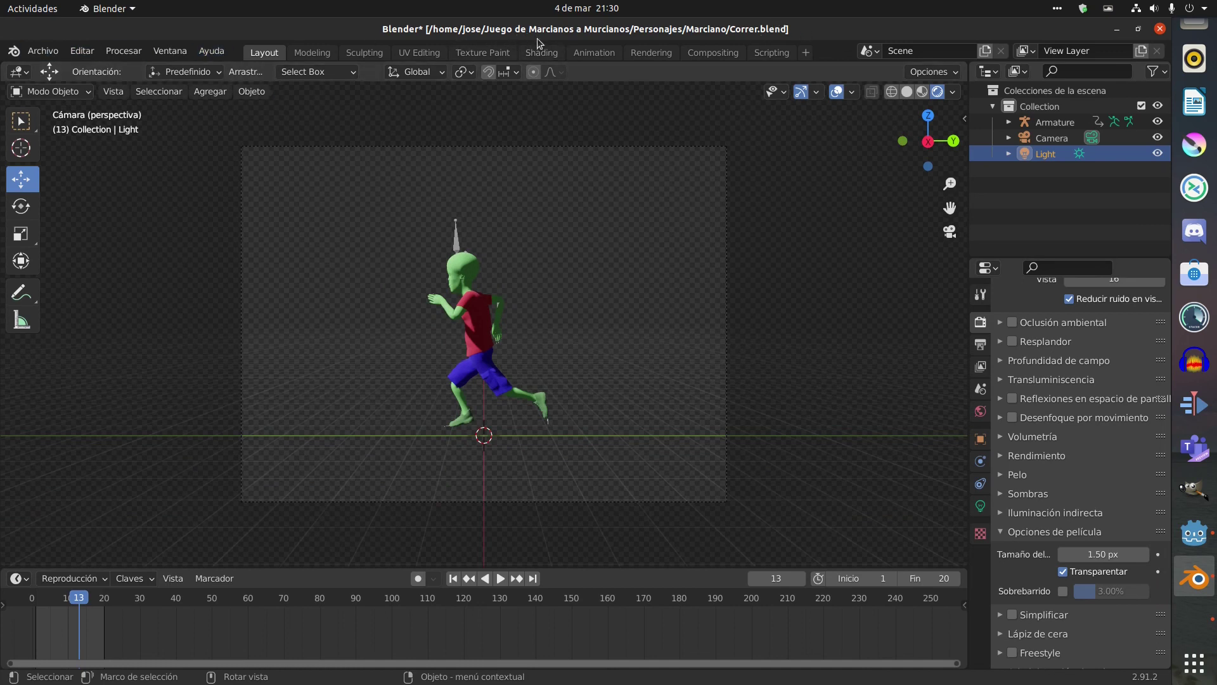
Save the scene as Correrizq.blend using Guardar como.
click(44, 51)
click(88, 174)
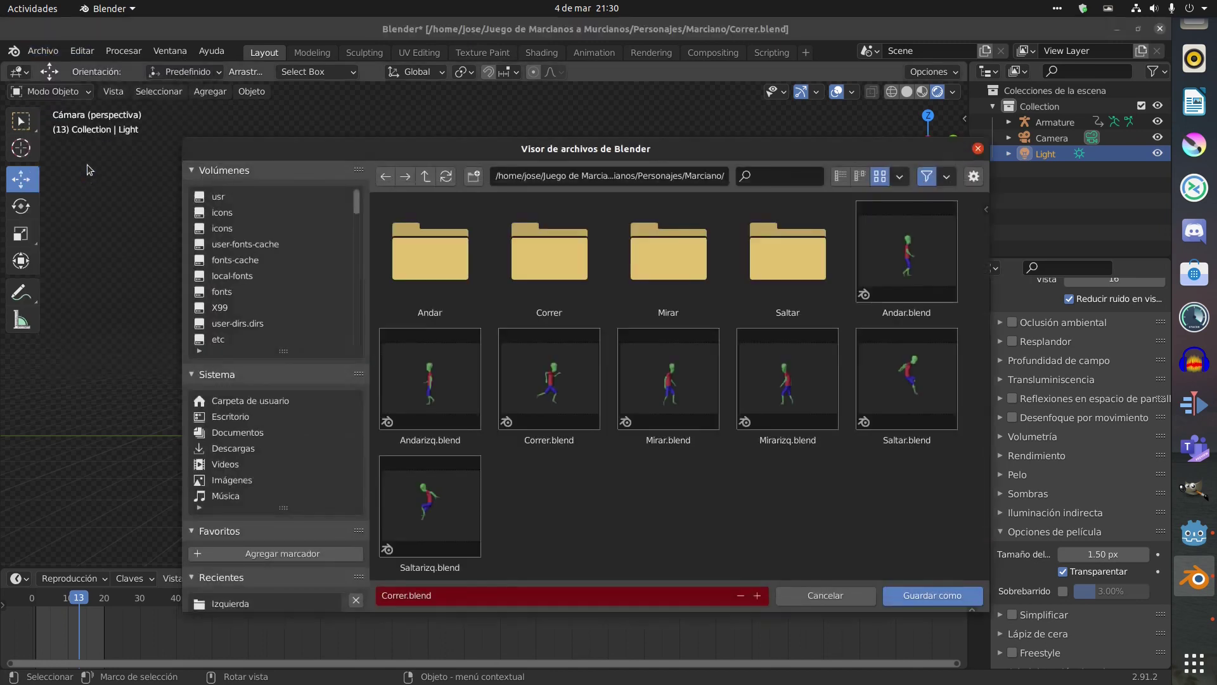
click(406, 597)
click(408, 596)
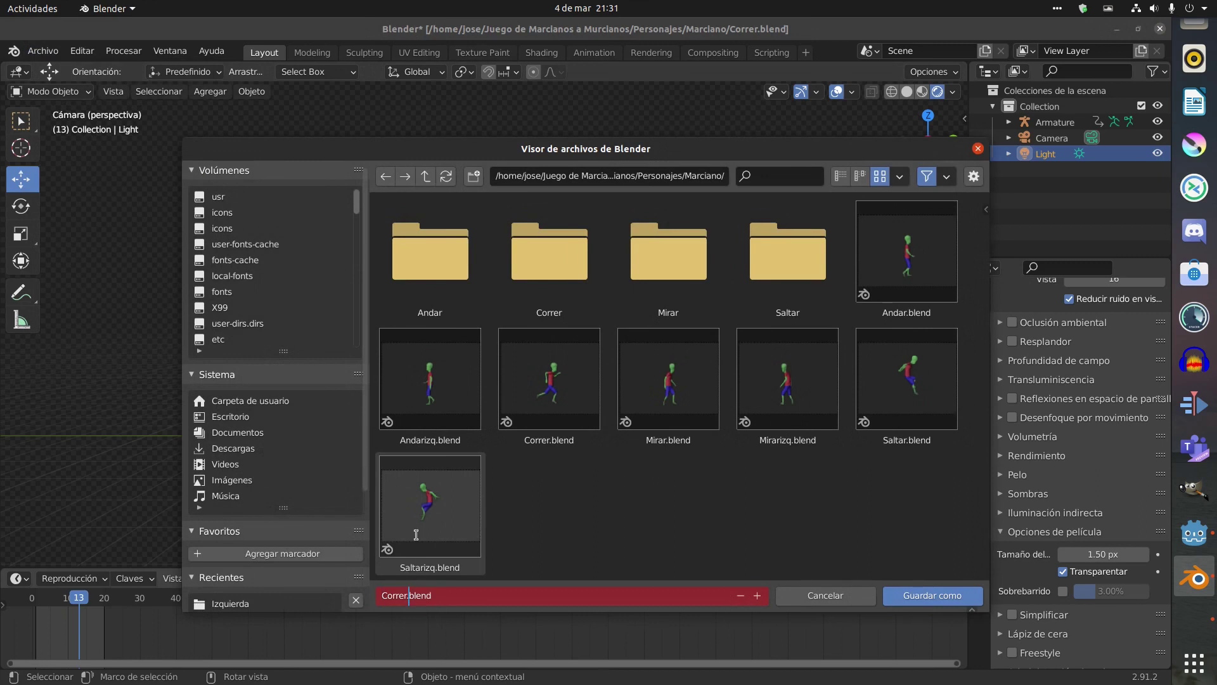
text(izq)
click(926, 594)
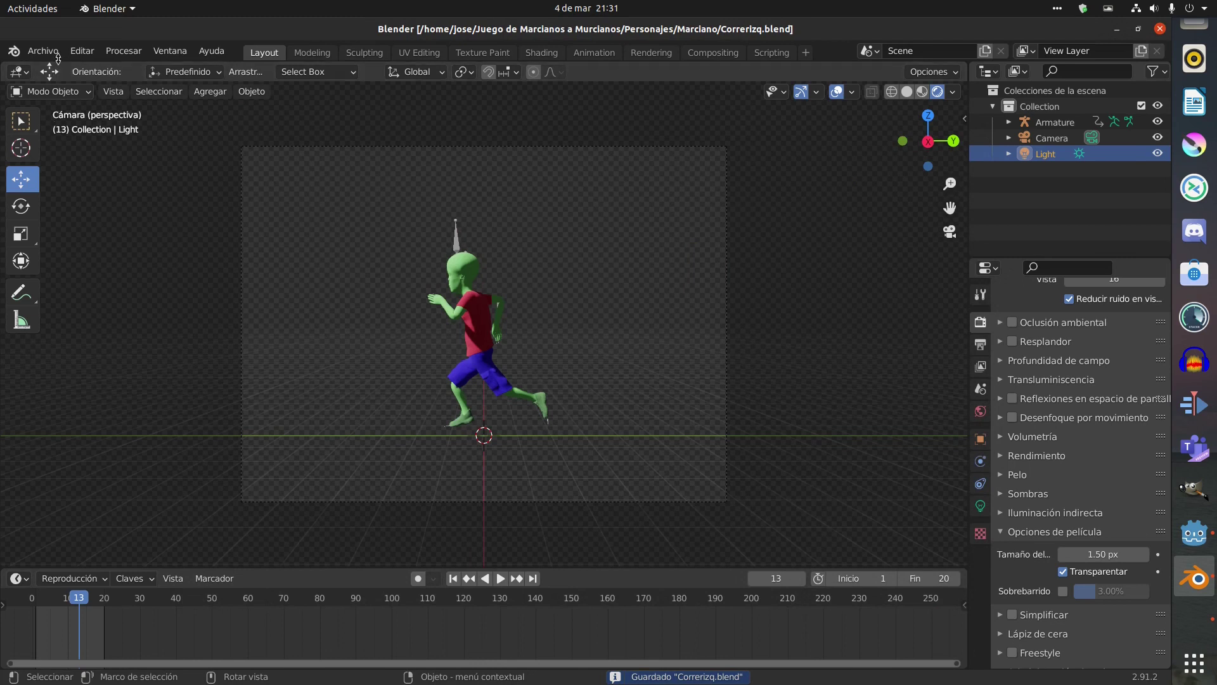
click(136, 51)
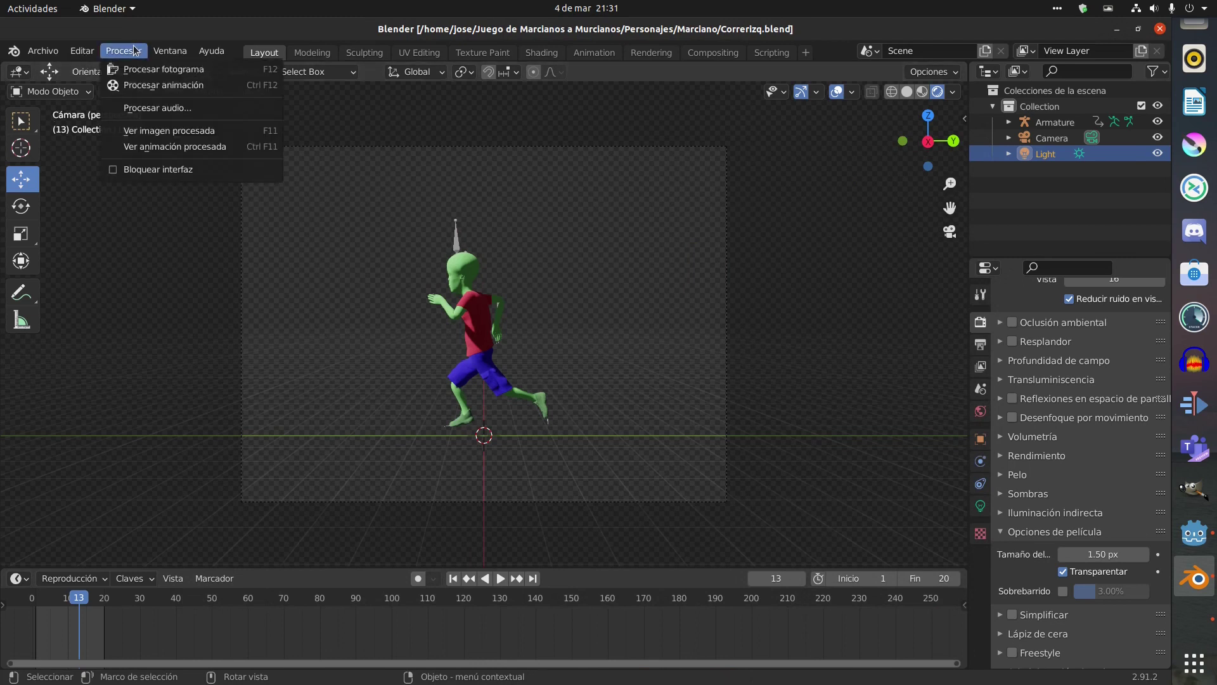
Render all frames of the run-left animation, then quit Blender and save changes.
click(161, 85)
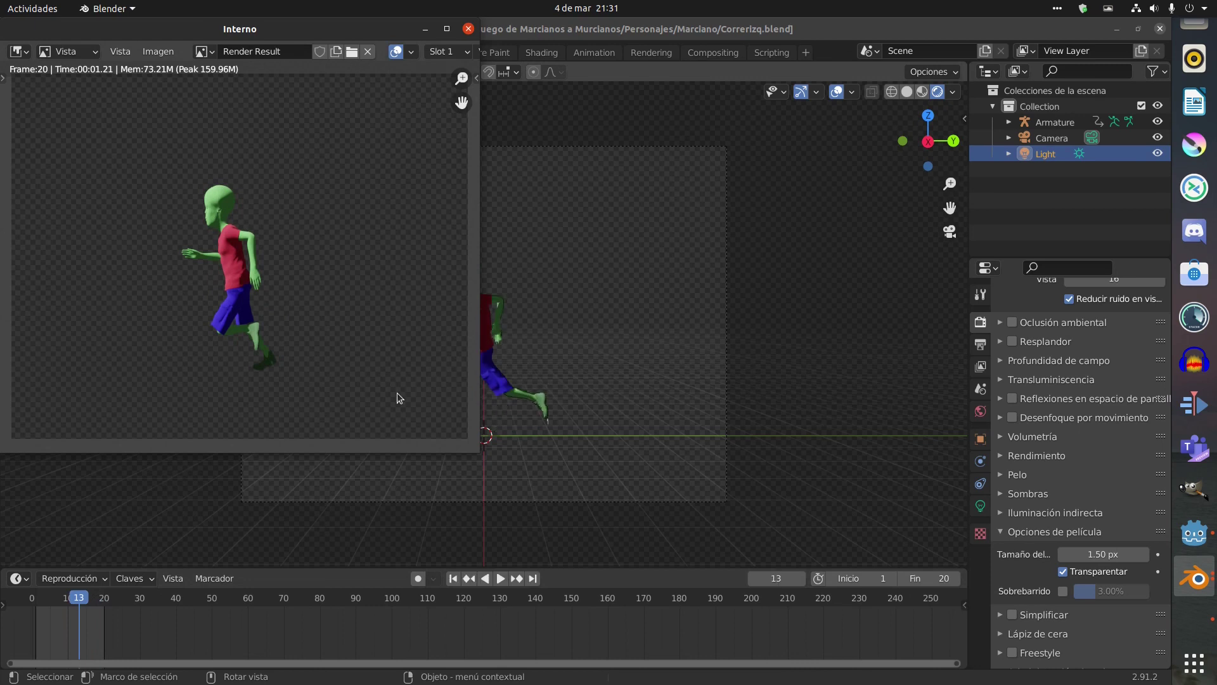
click(468, 29)
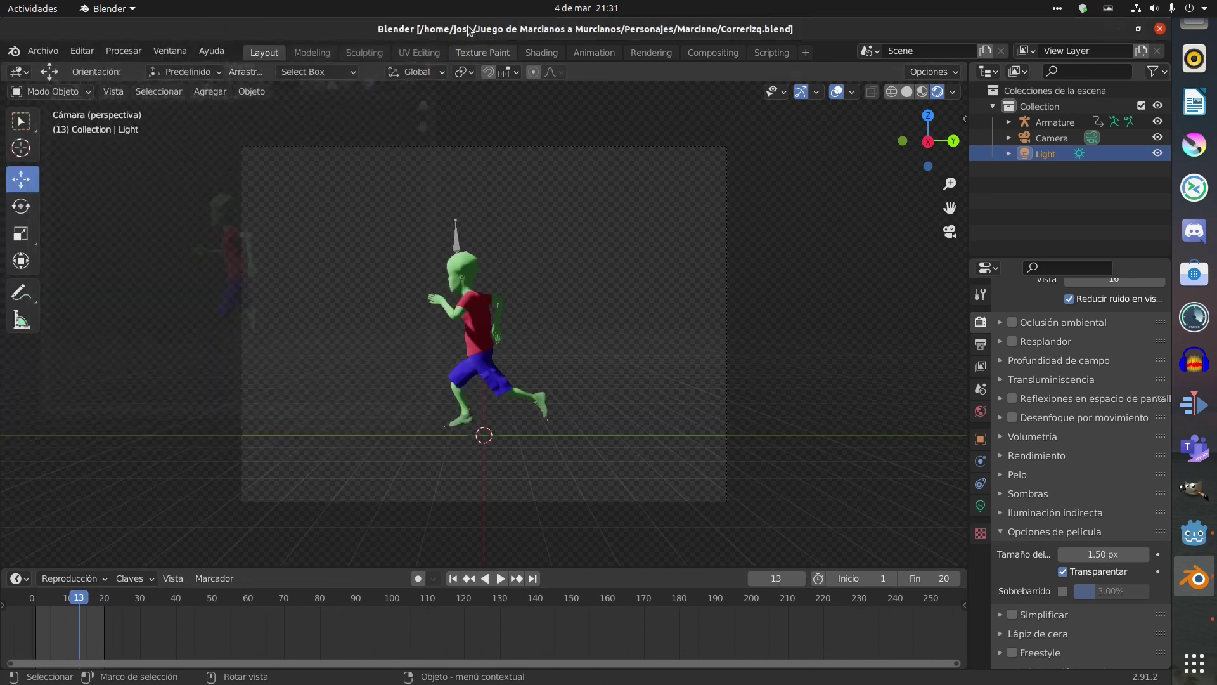
click(456, 239)
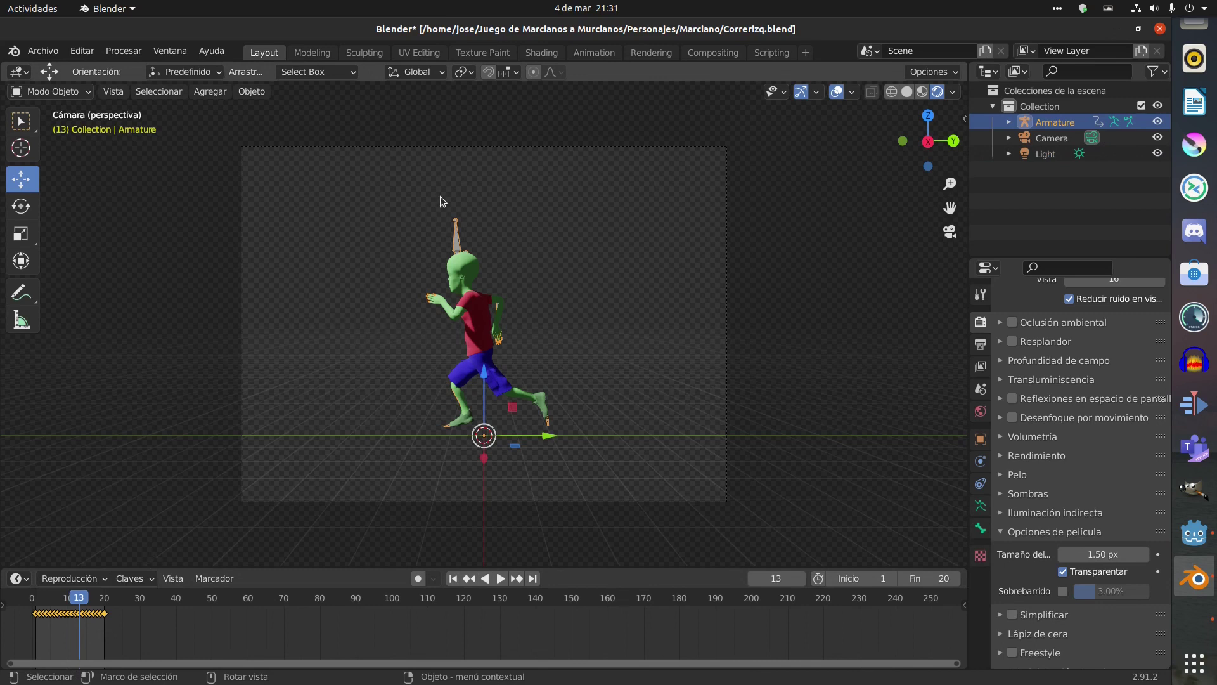
click(1159, 29)
click(725, 388)
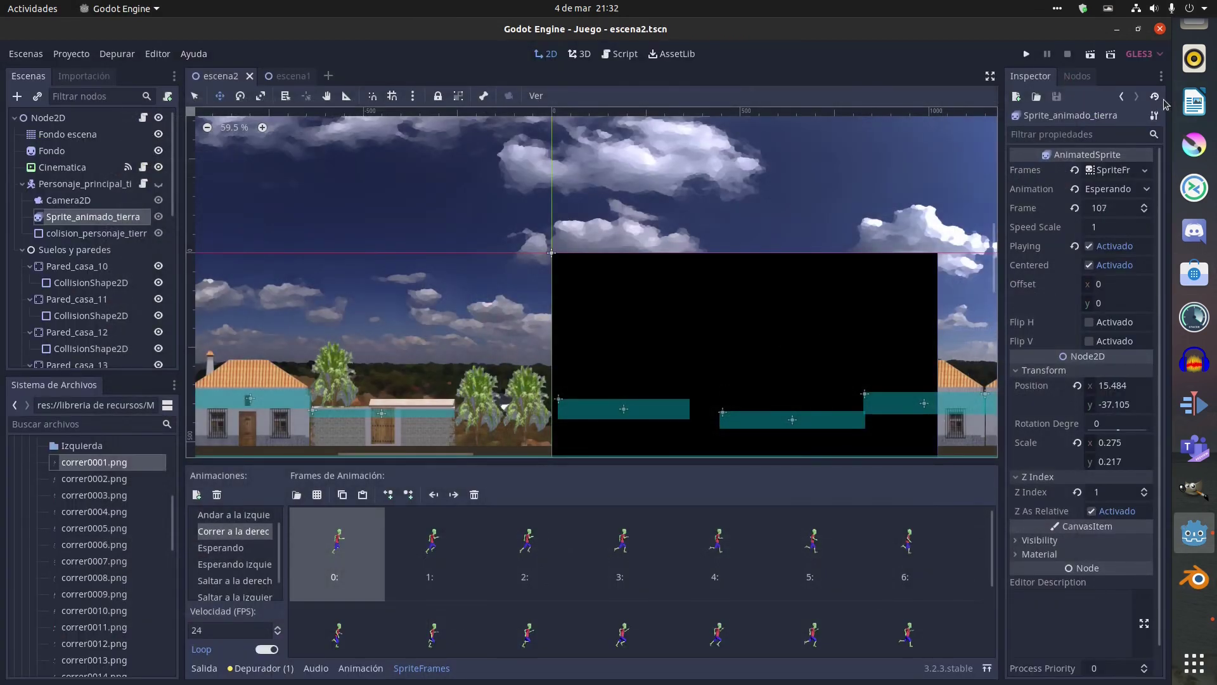
Copy the Izquierda folder from Personajes/Marciano/Correr and go to the Juego project folder.
scroll(1194, 111, up, 3)
click(1194, 117)
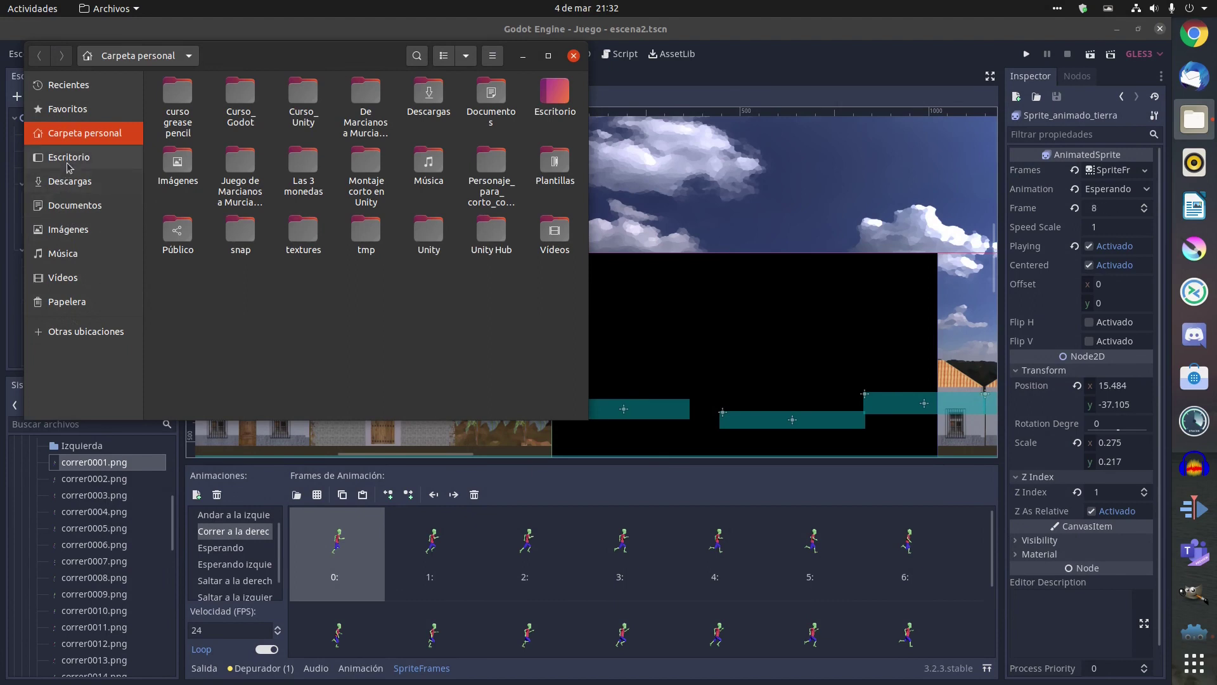
double_click(247, 168)
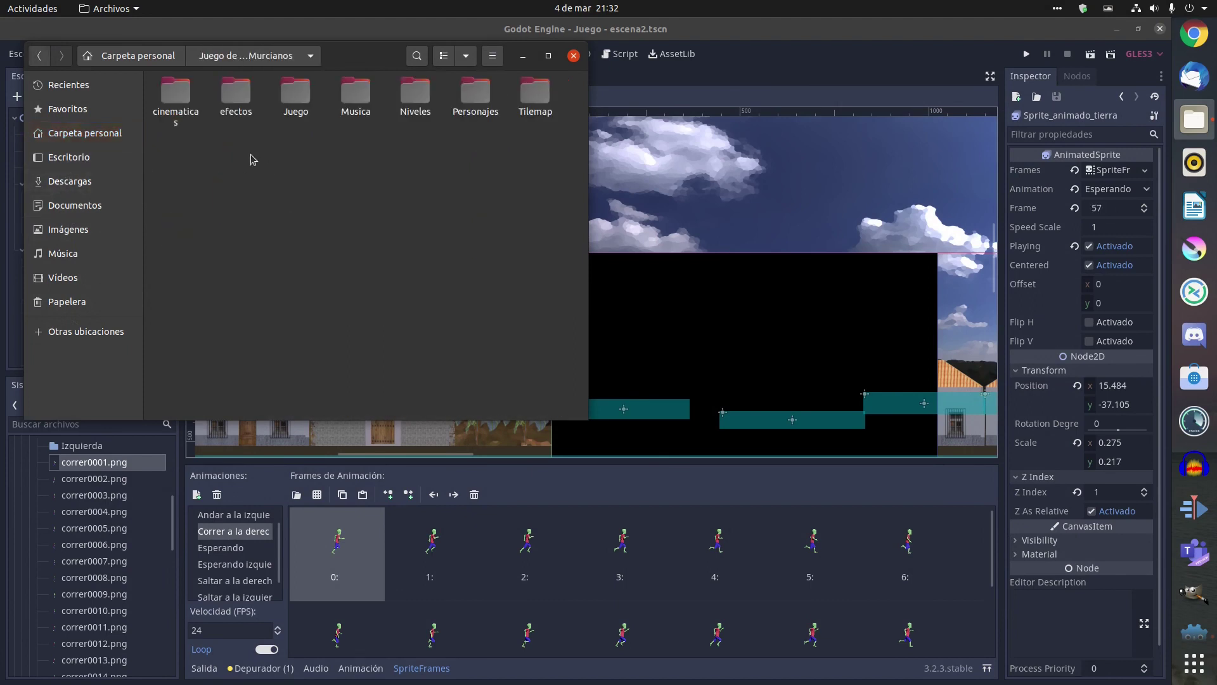
double_click(461, 100)
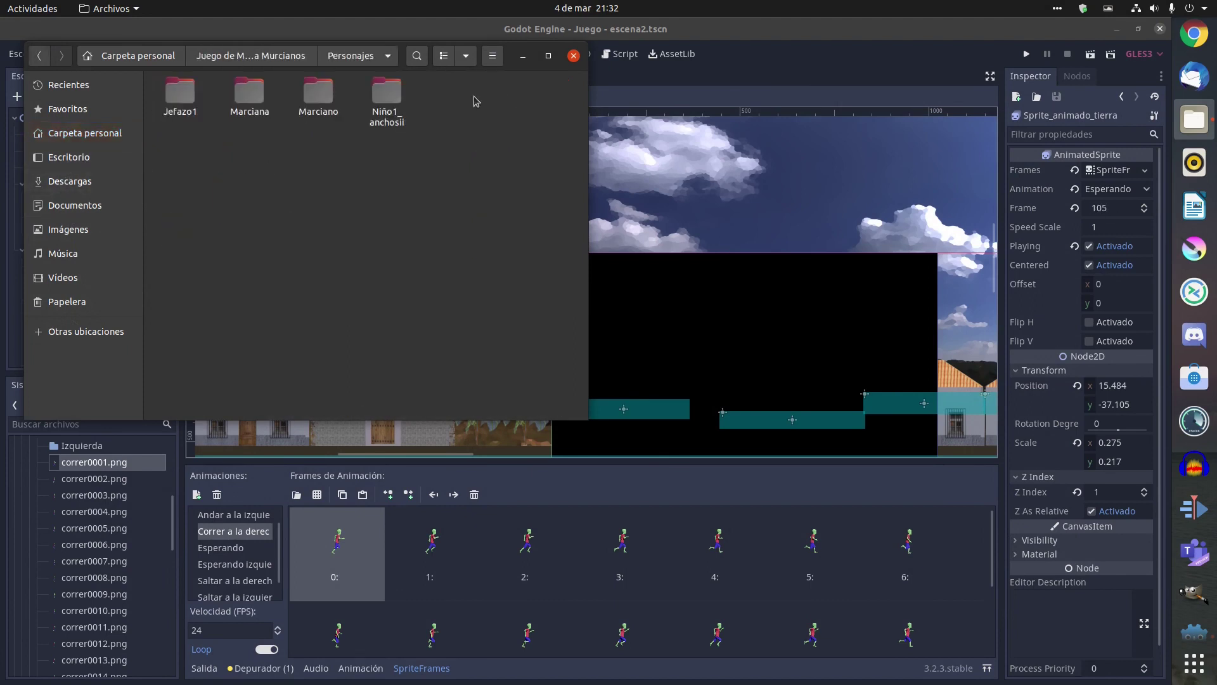
double_click(302, 99)
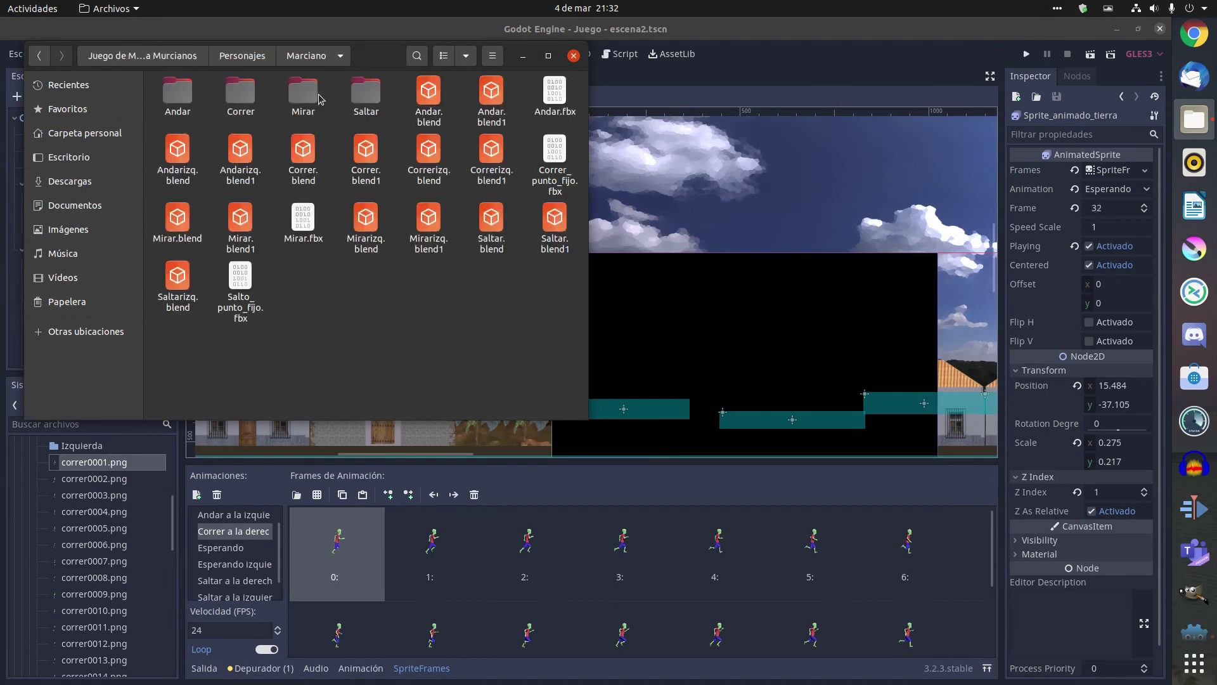
double_click(241, 94)
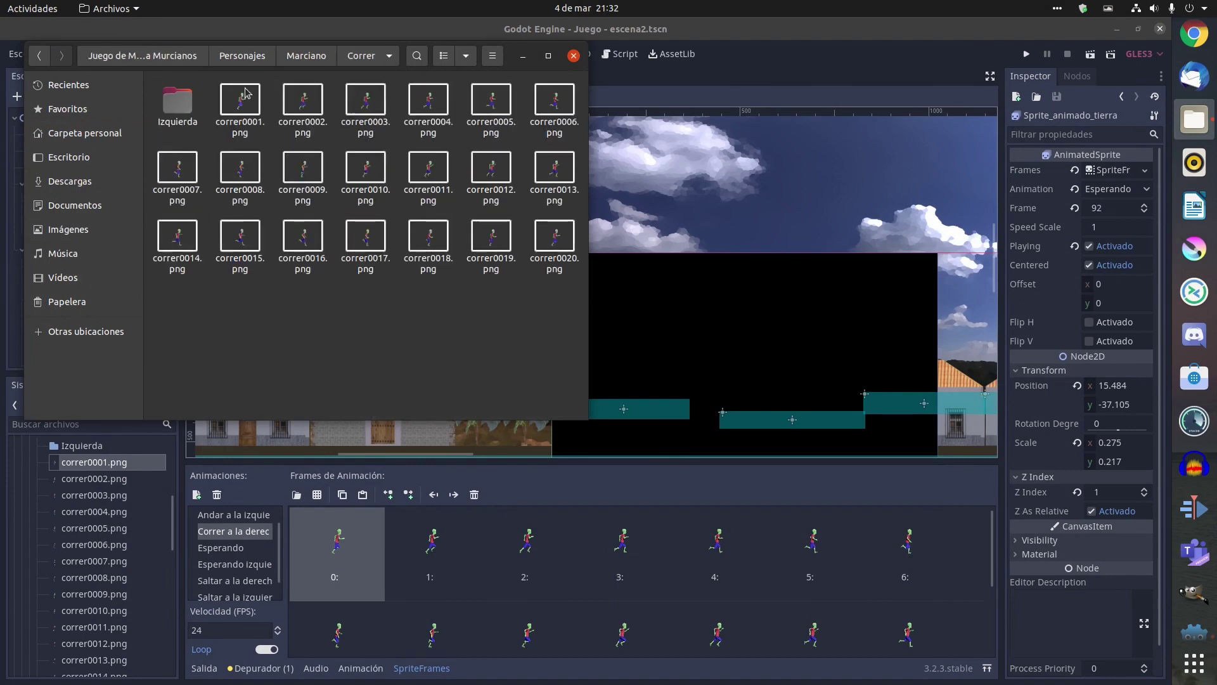
right_click(181, 111)
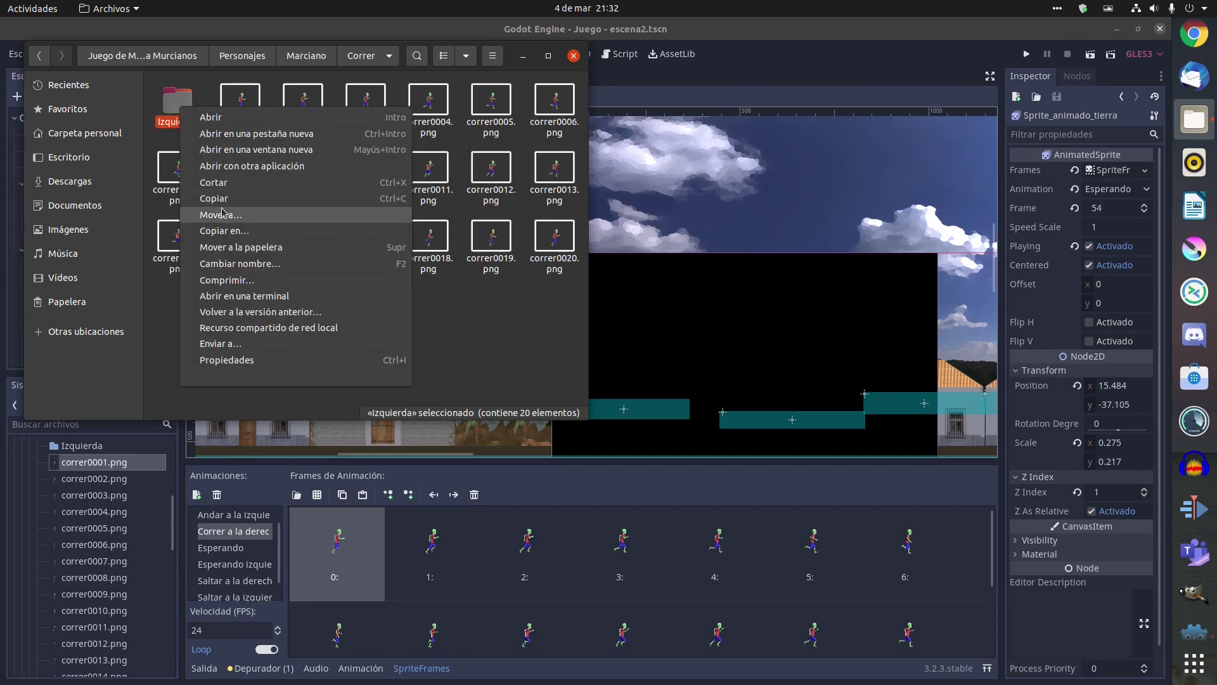
click(219, 200)
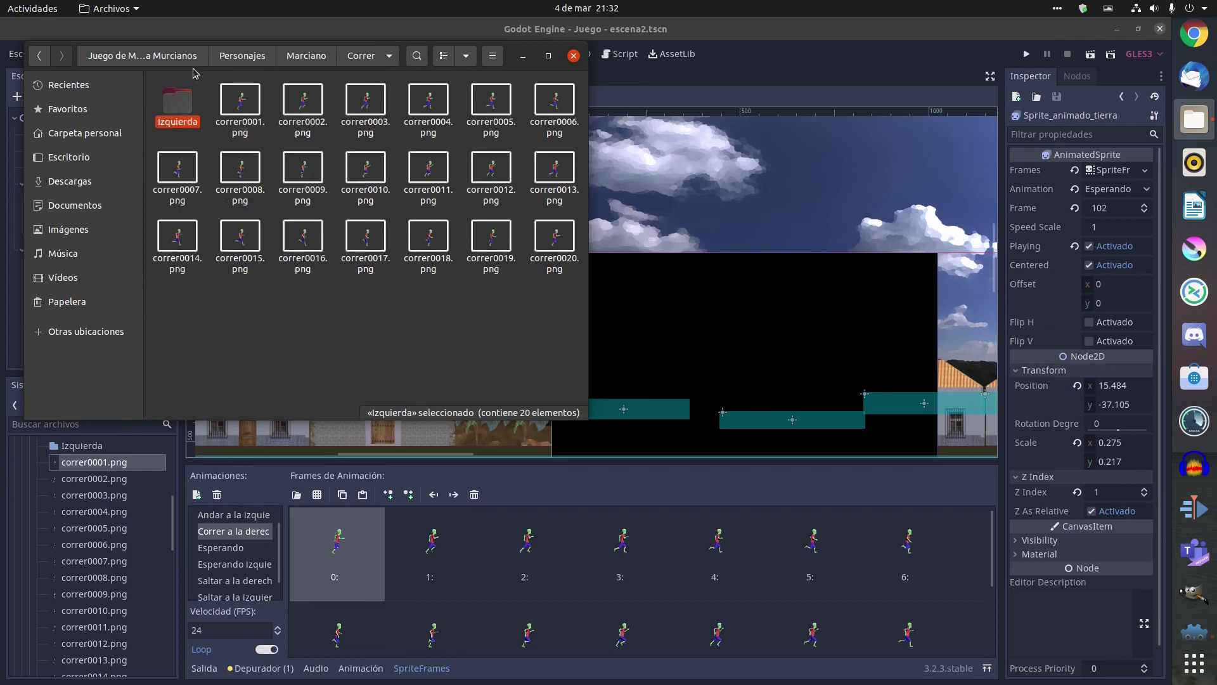
click(178, 55)
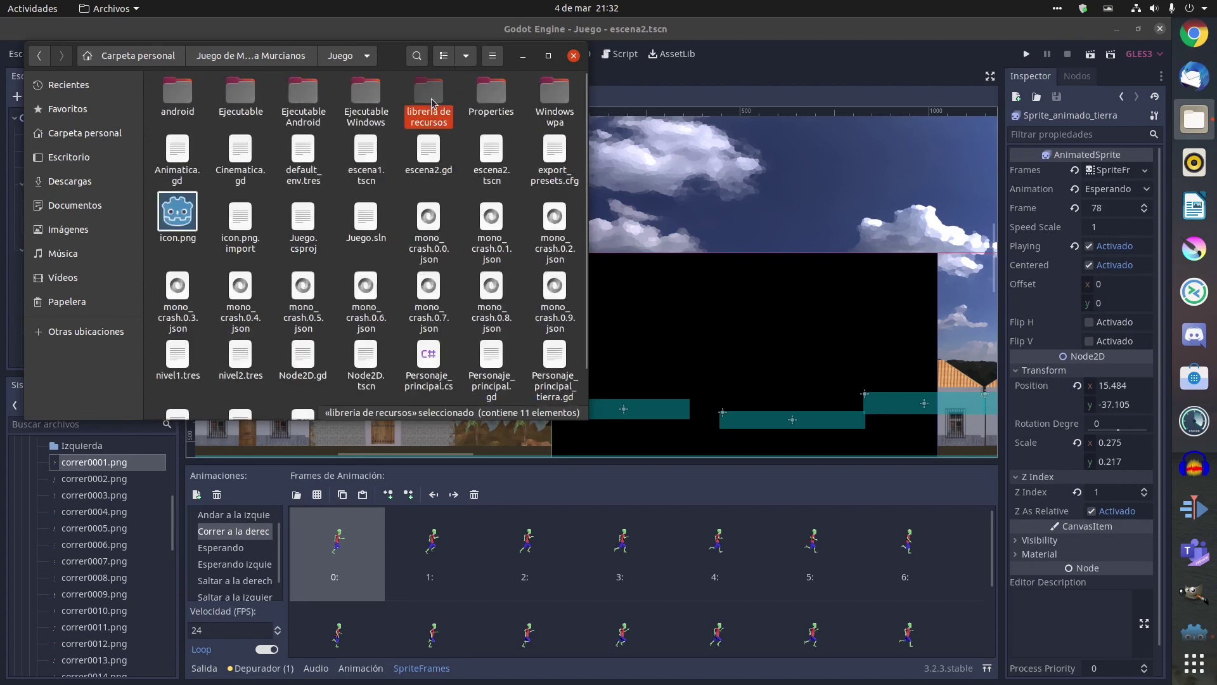
Navigate to librería de recursos/Marciano/Correr in the Juego project.
double_click(429, 100)
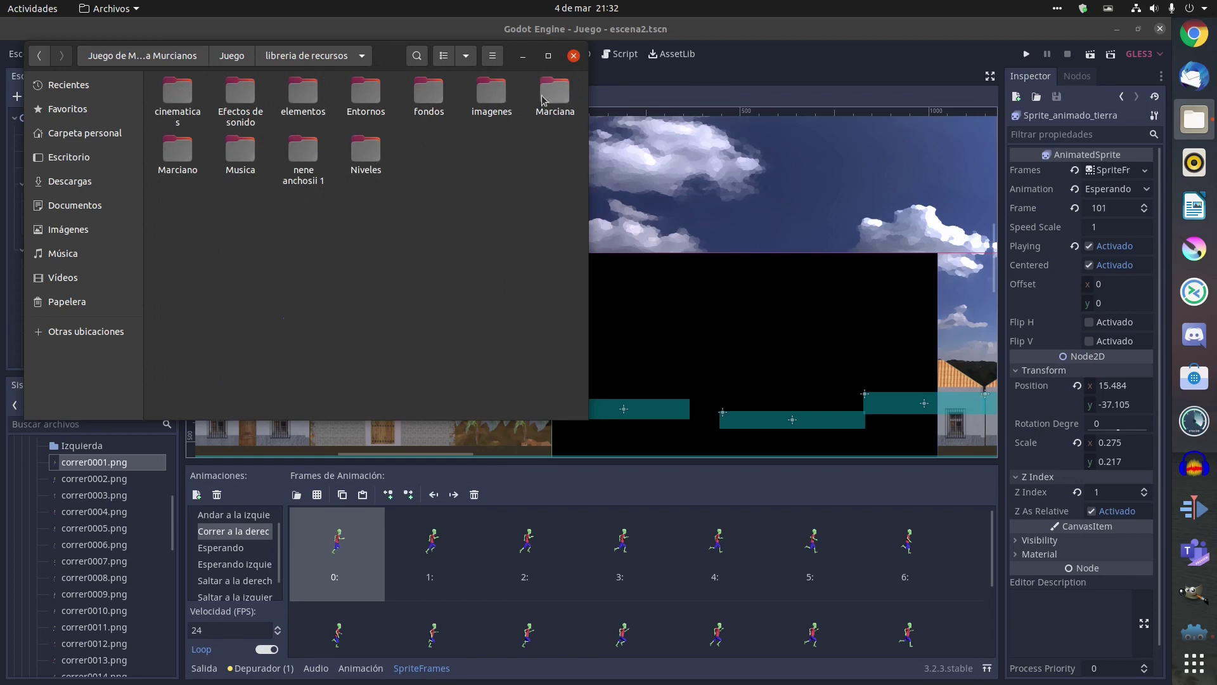
click(185, 158)
double_click(185, 158)
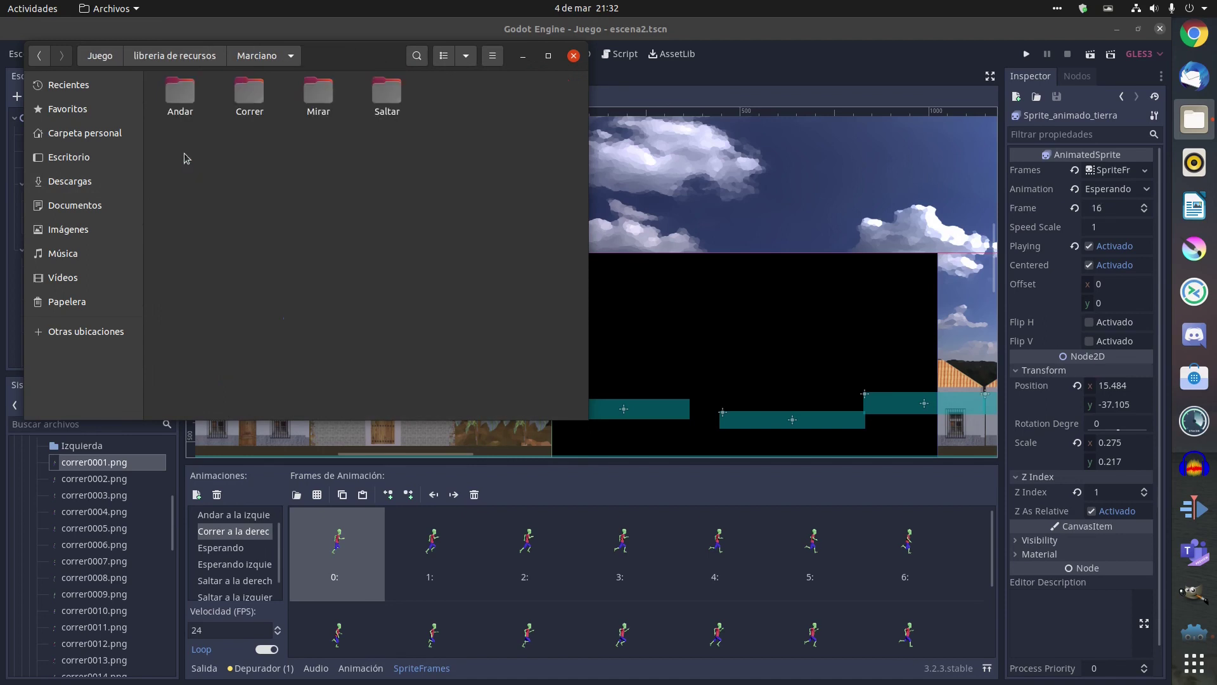
double_click(256, 110)
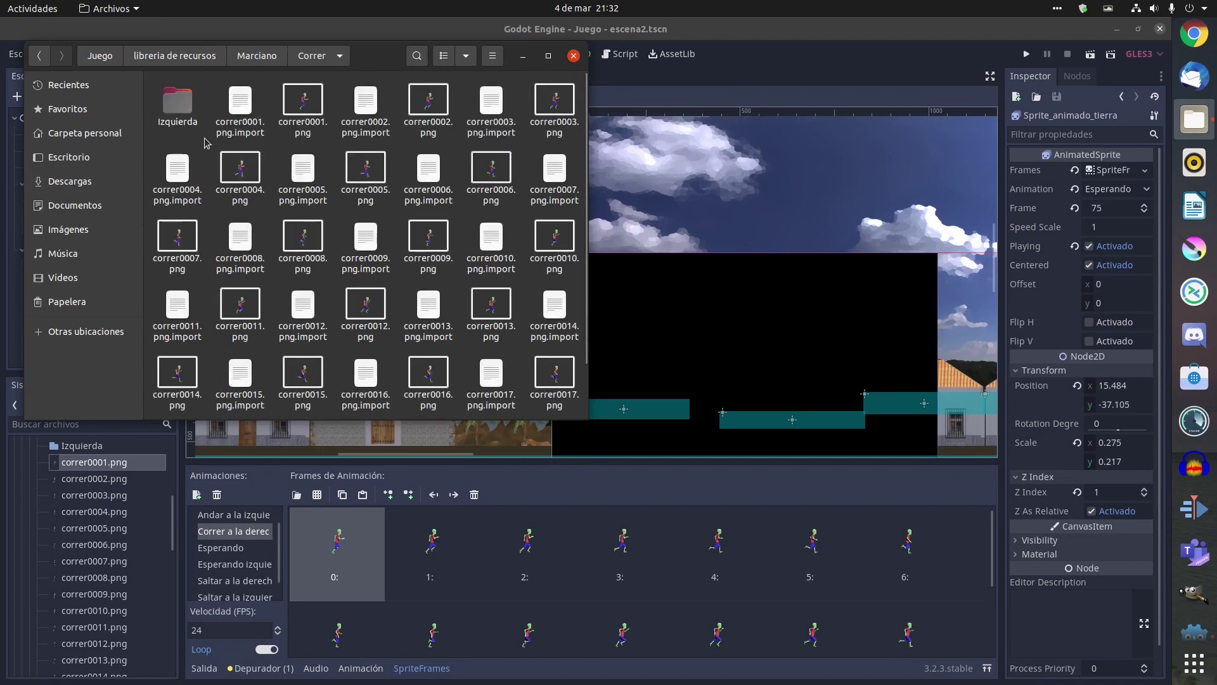
Trash then restore the Izquierda folder, confirm its correrizq0001–0020 frames, and close Files.
right_click(177, 109)
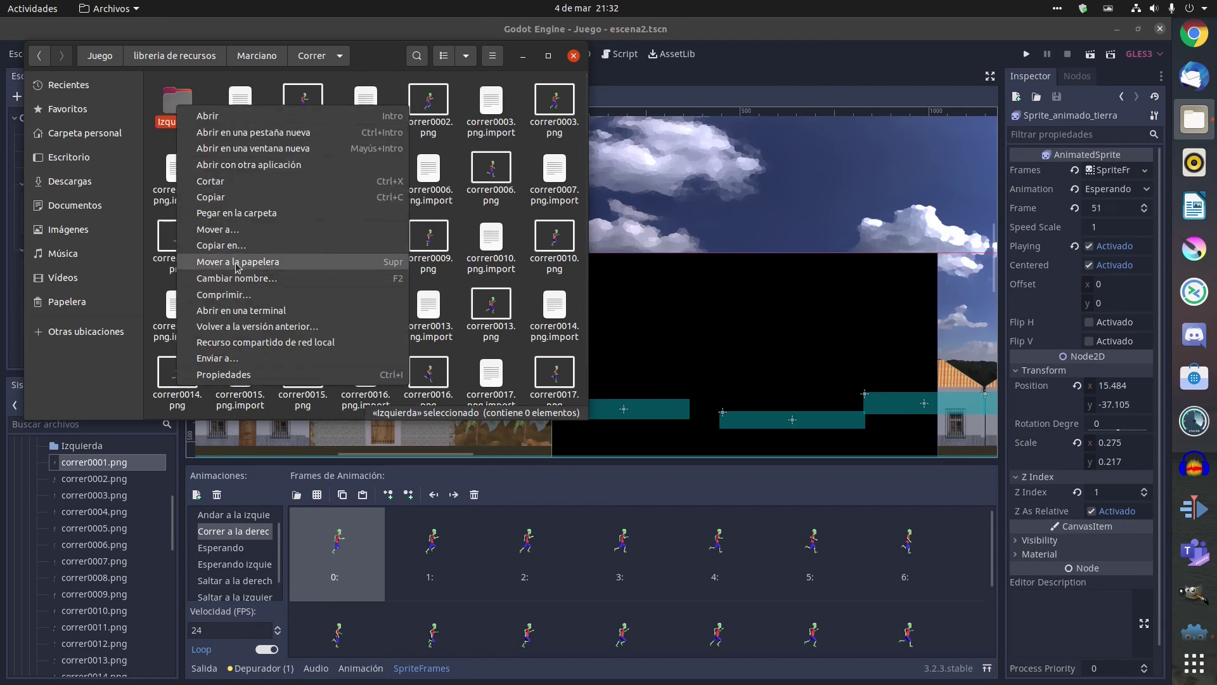
click(237, 261)
right_click(449, 220)
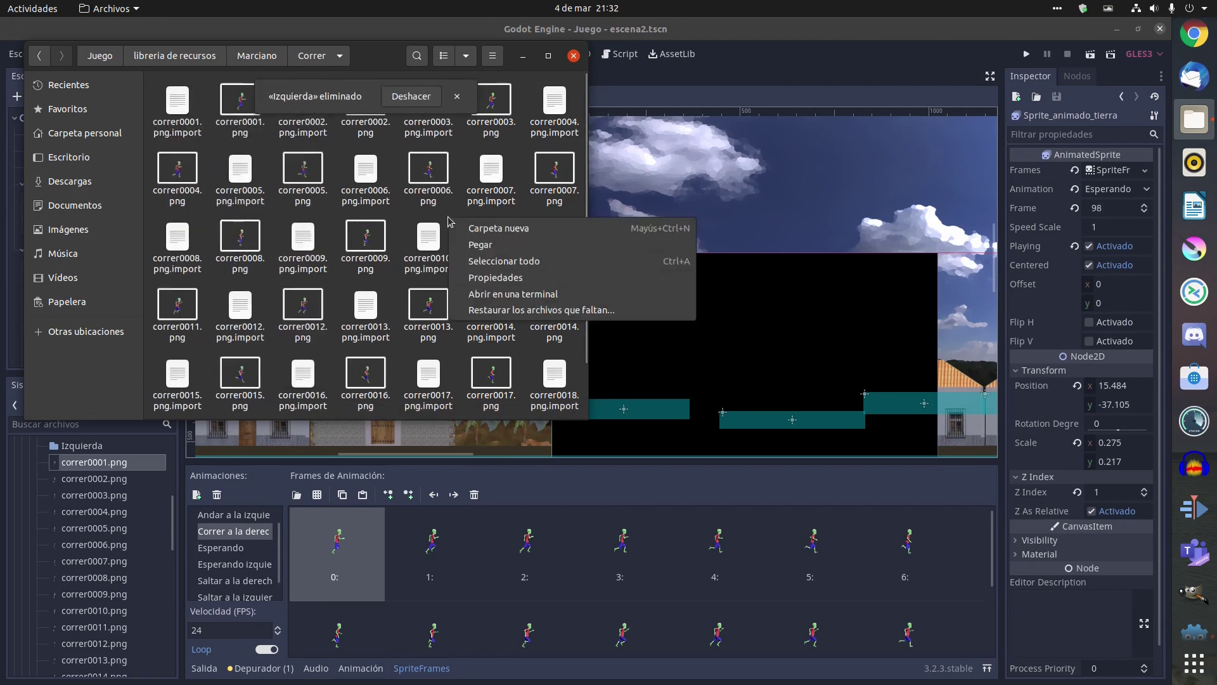
click(483, 245)
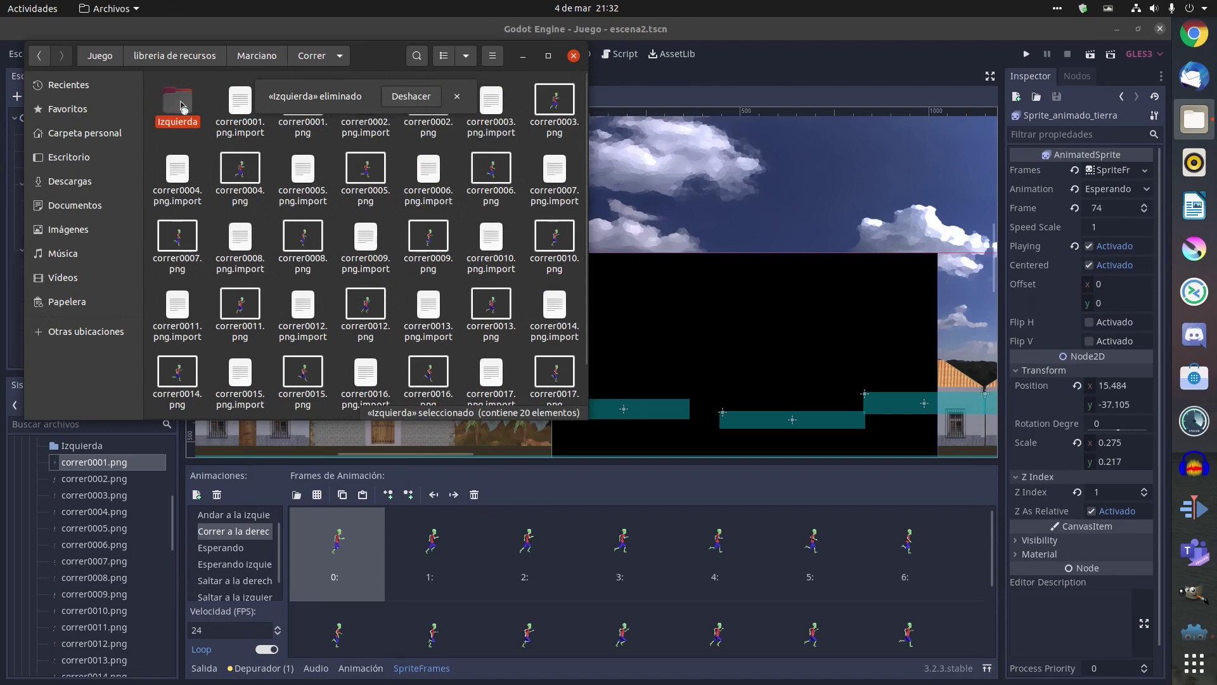
double_click(181, 107)
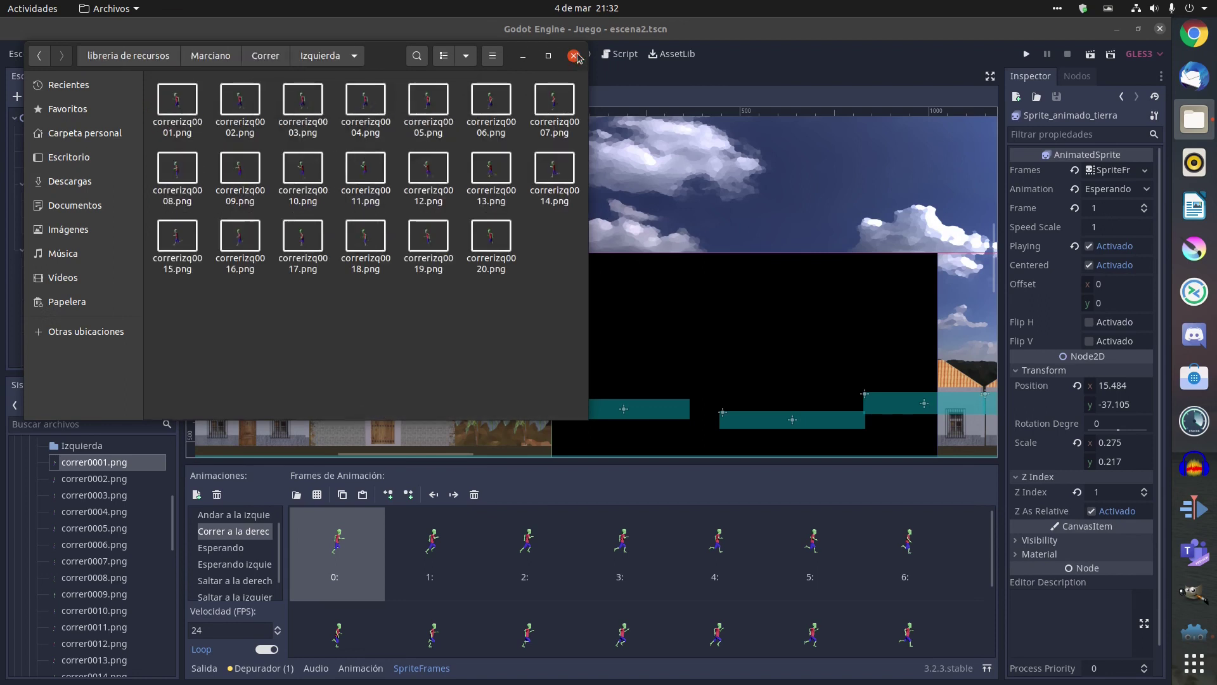
click(573, 55)
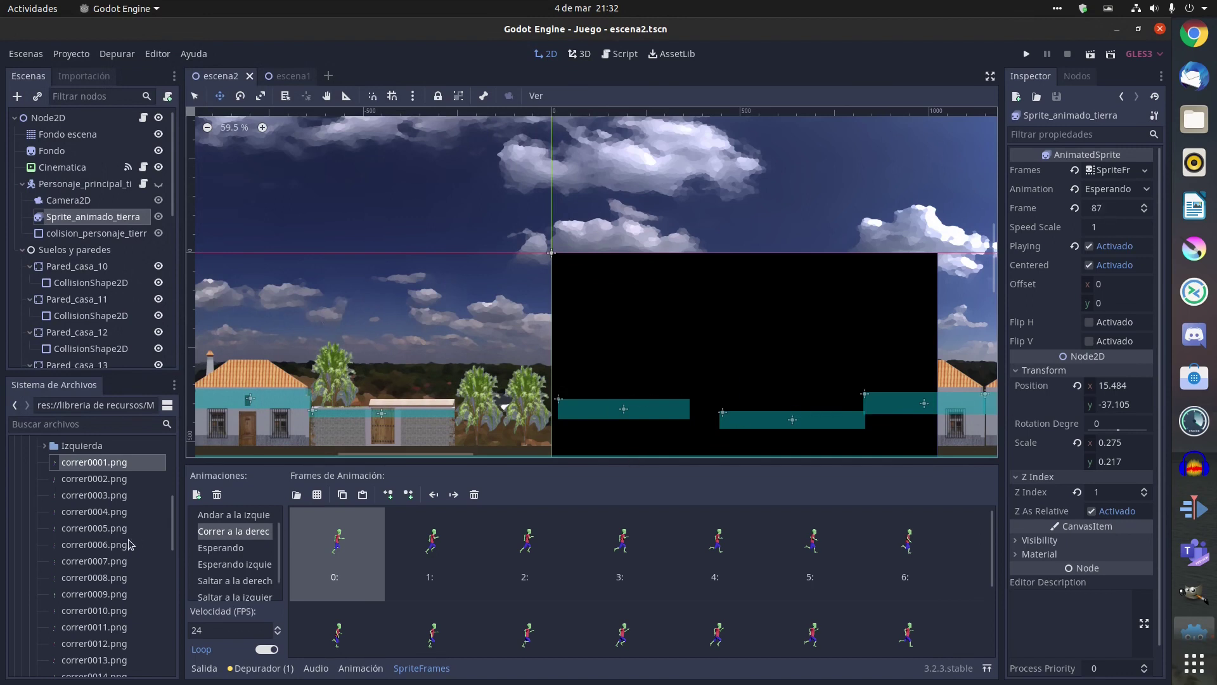
Expand the Izquierda folder in FileSystem to locate the run-left frame images.
click(44, 446)
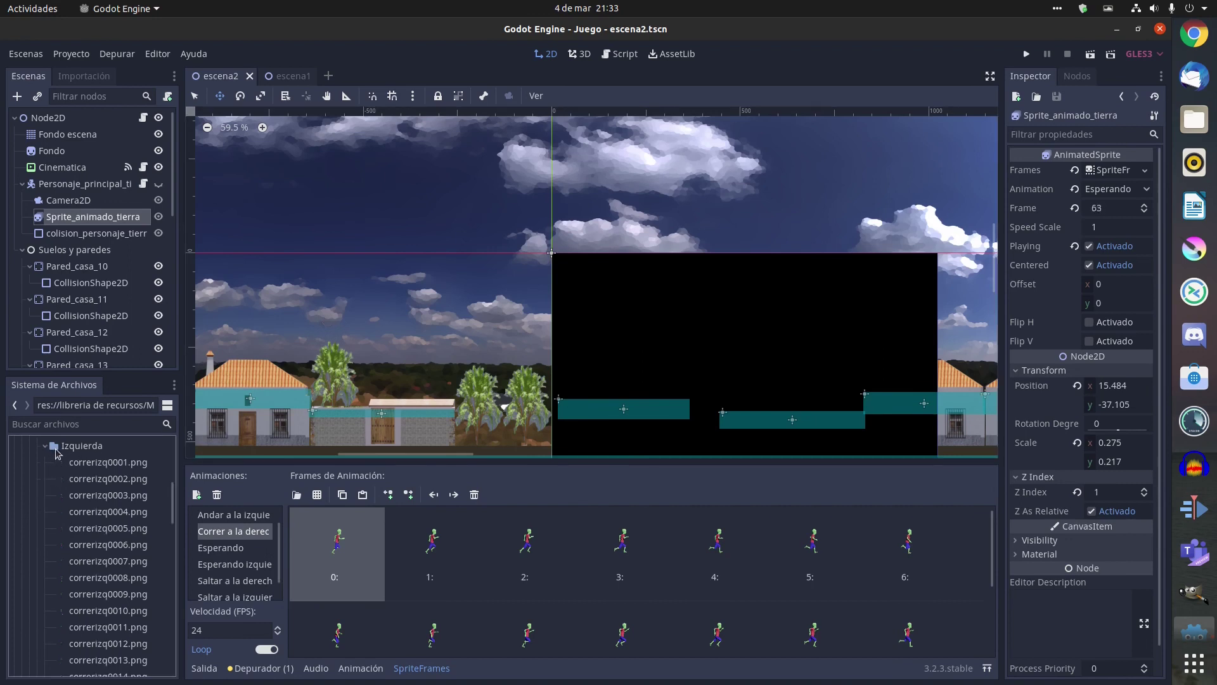
click(87, 468)
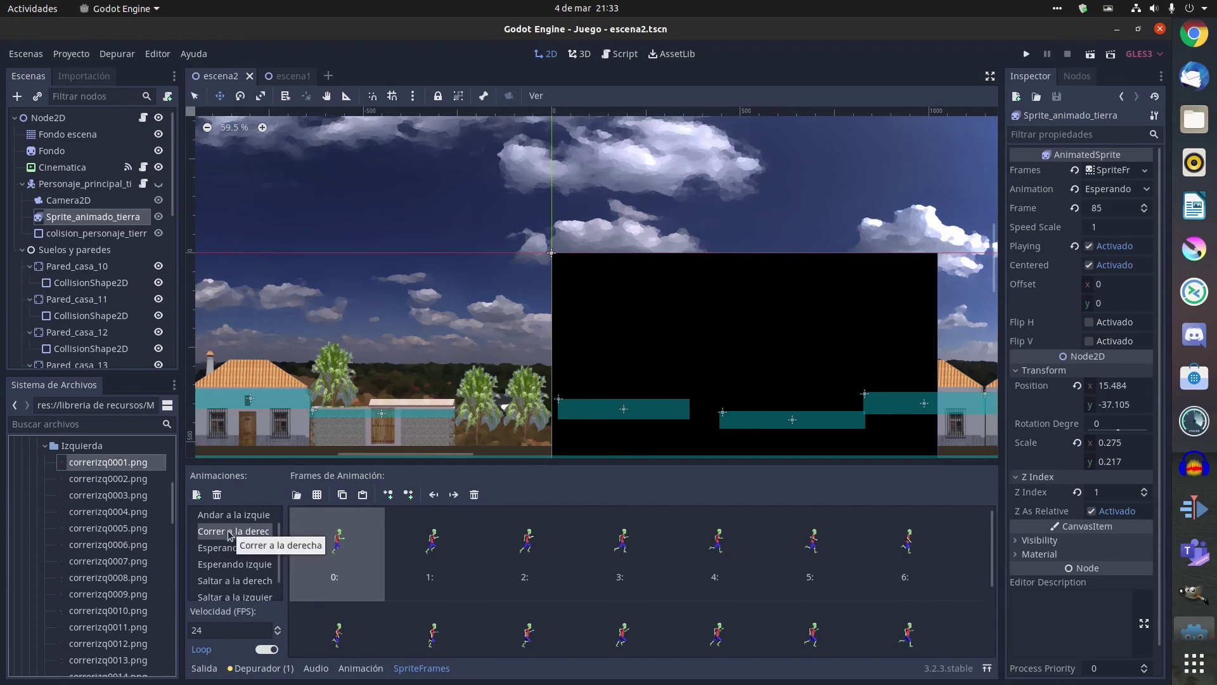
scroll(225, 560, down, 1)
scroll(224, 560, up, 2)
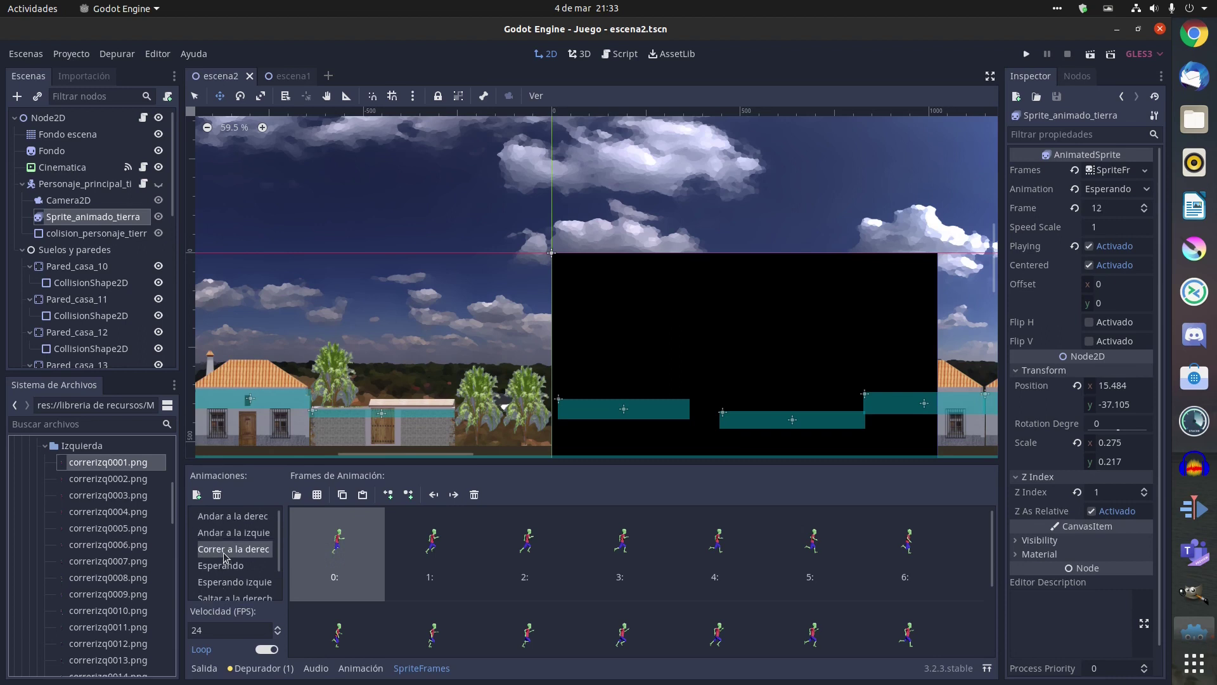
Add a new SpriteFrames animation and name it 'Correr a la izquierda'.
click(197, 495)
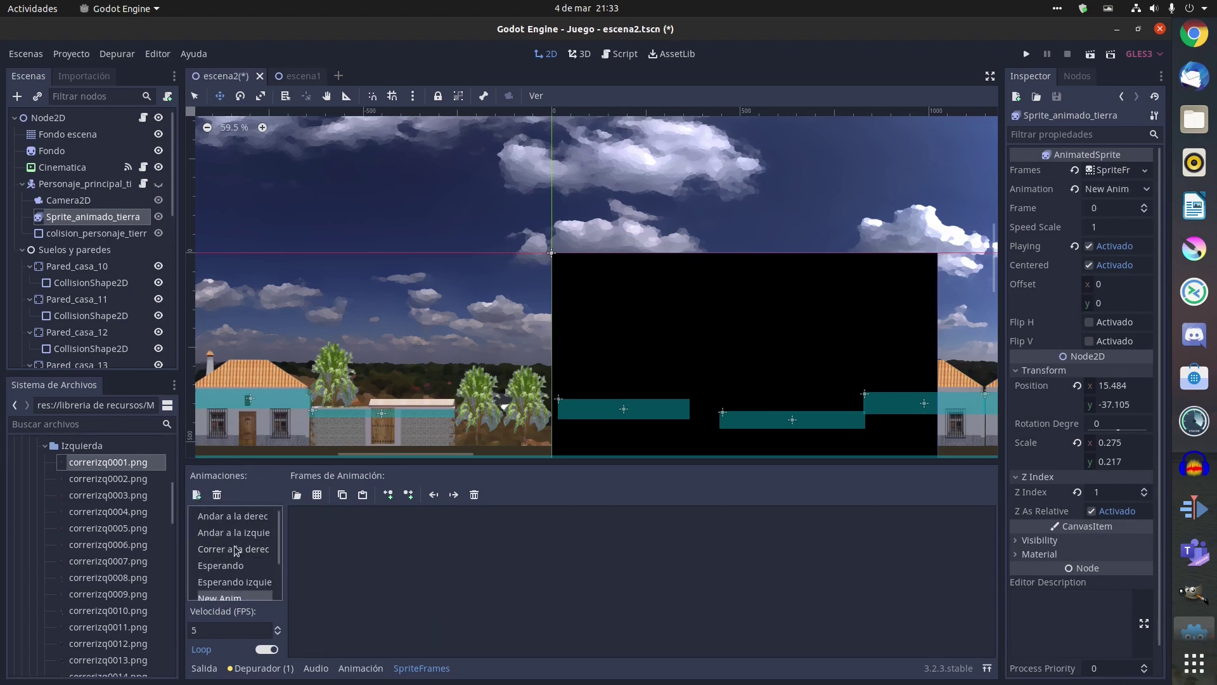
double_click(232, 589)
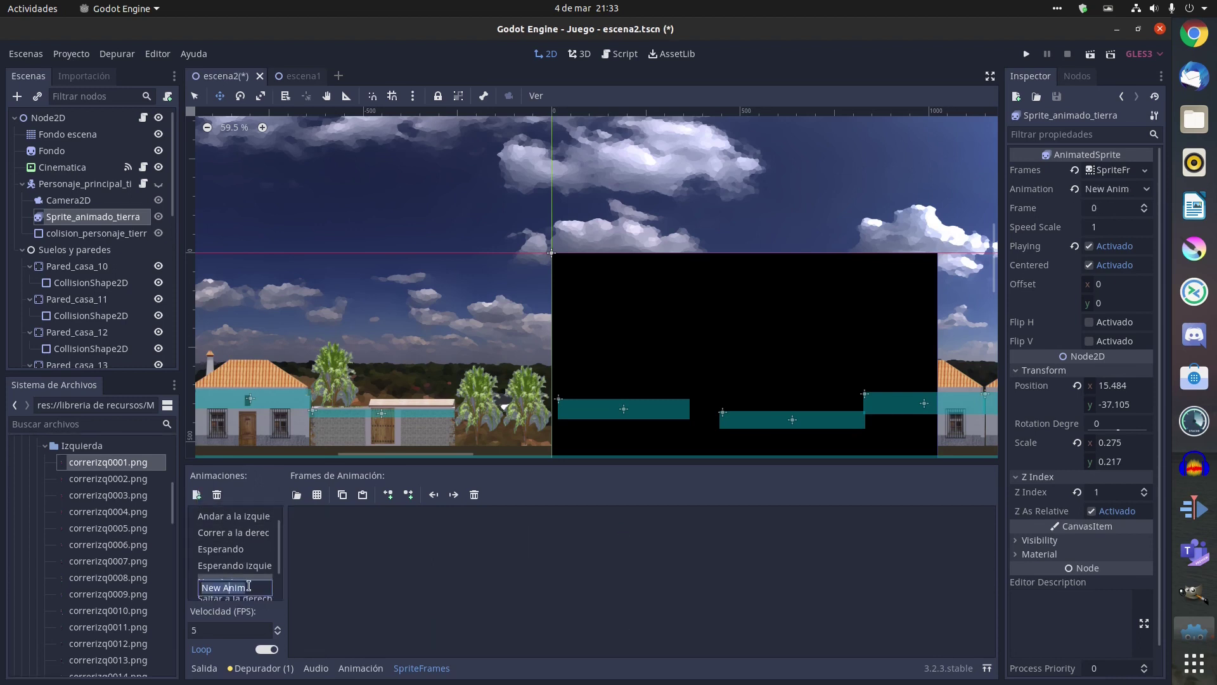
text(Correr a la iz)
text(quierda)
Fill 'Correr a la izquierda' with all the correrizq run-left frame images.
key(Return)
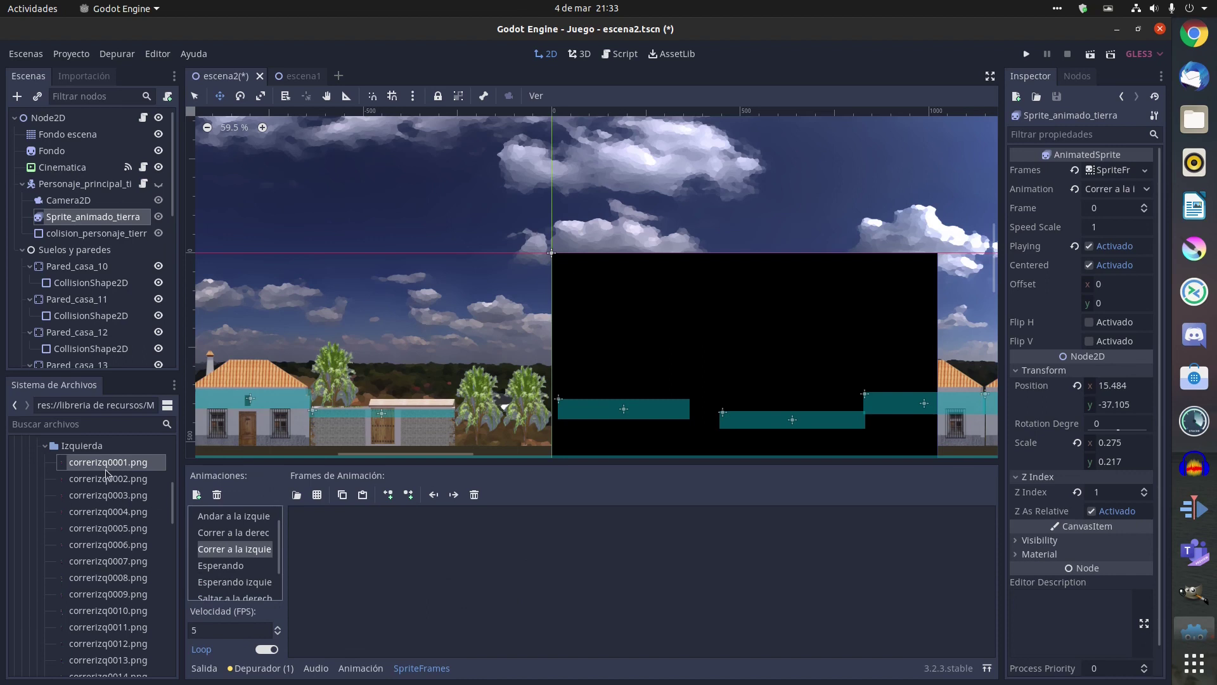
scroll(109, 529, down, 5)
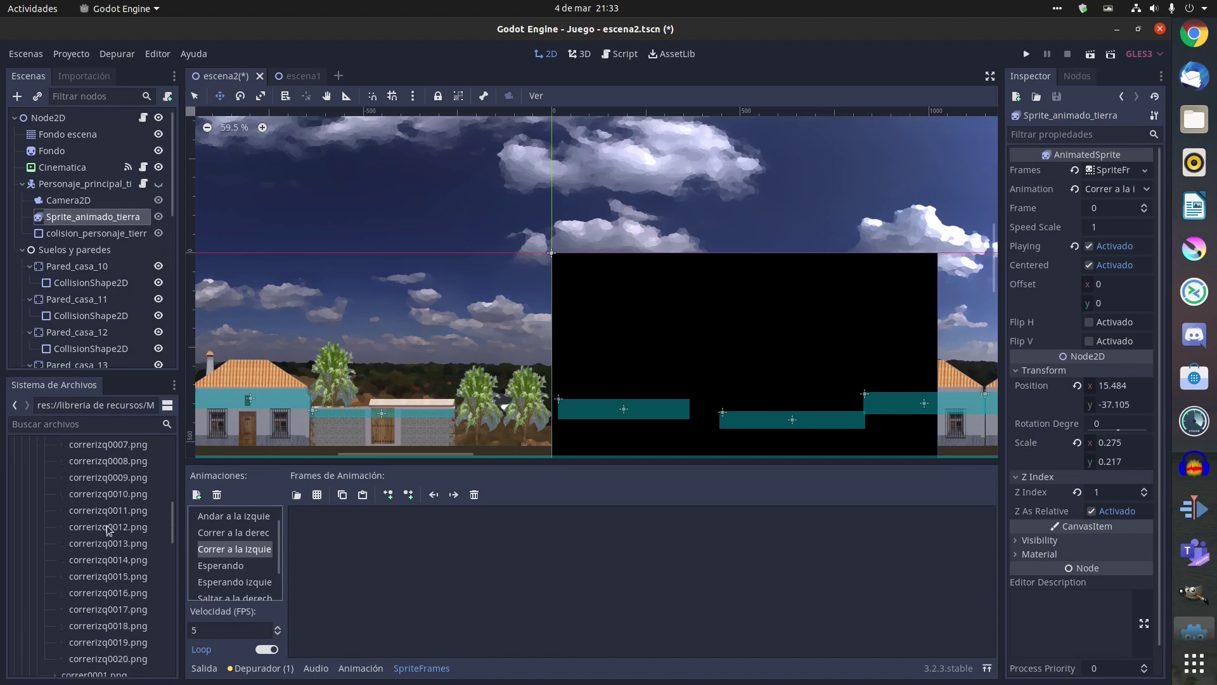
scroll(109, 538, up, 1)
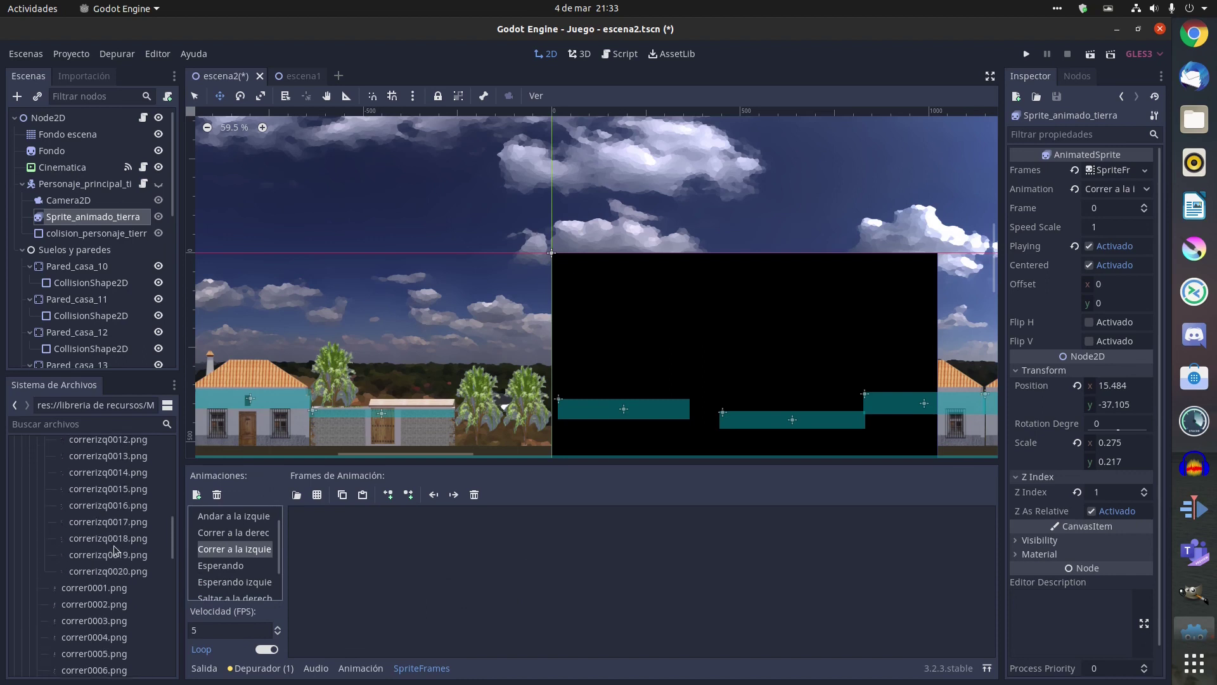
shift+click(111, 572)
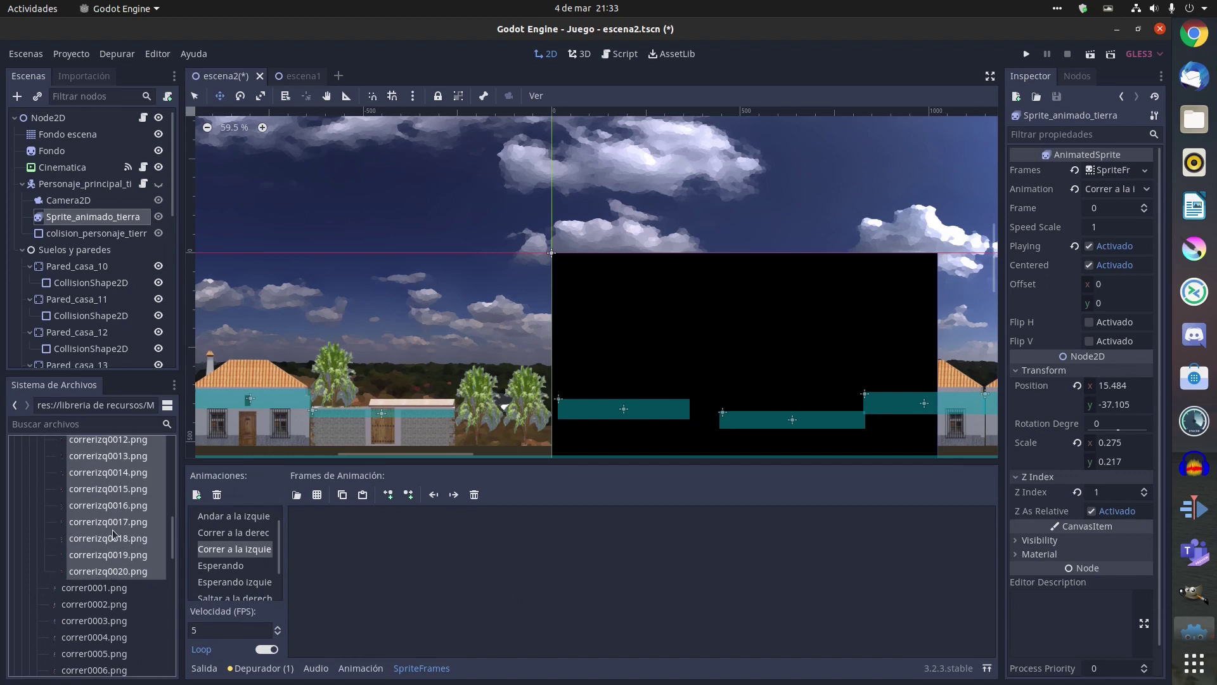
drag(117, 536, 574, 546)
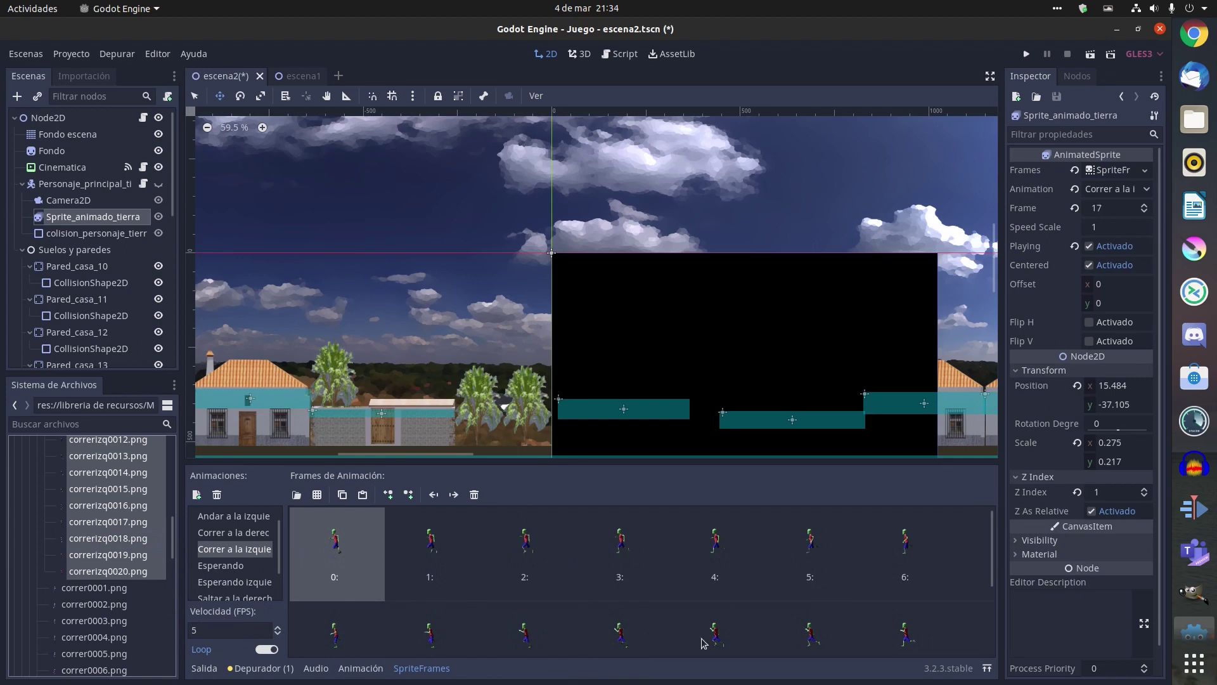
Set the animation speed to 24 FPS and reset the sprite's animation to Esperando.
click(198, 633)
double_click(202, 631)
text(24)
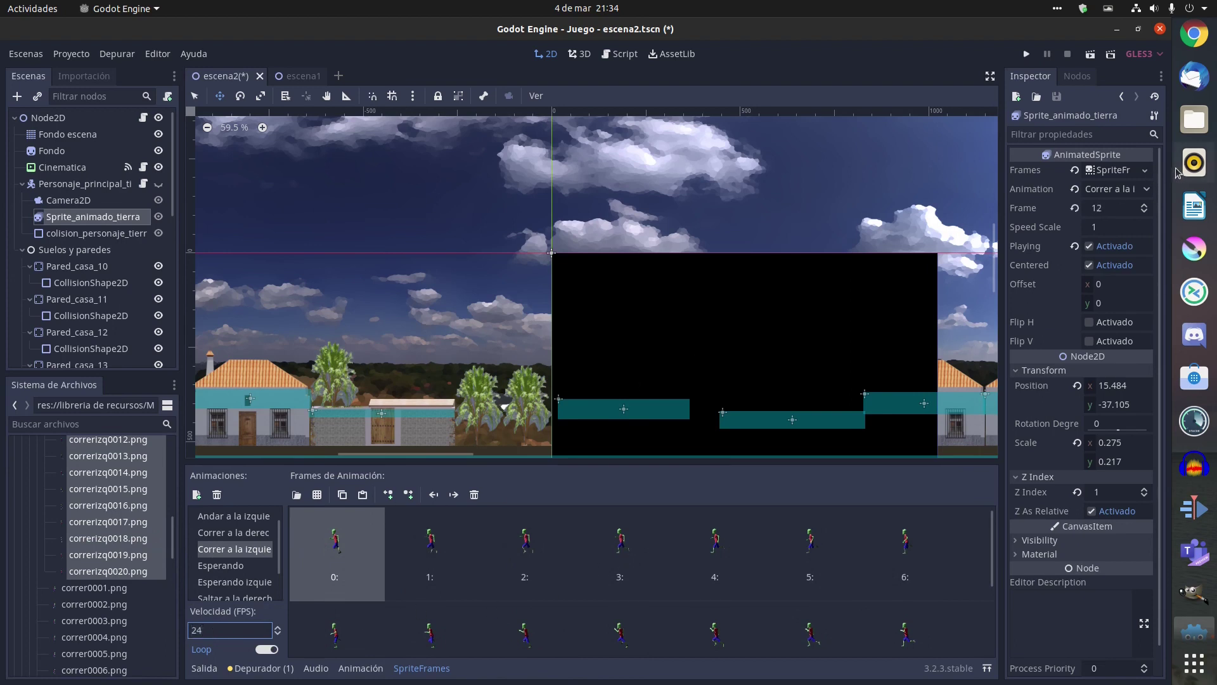
click(1149, 190)
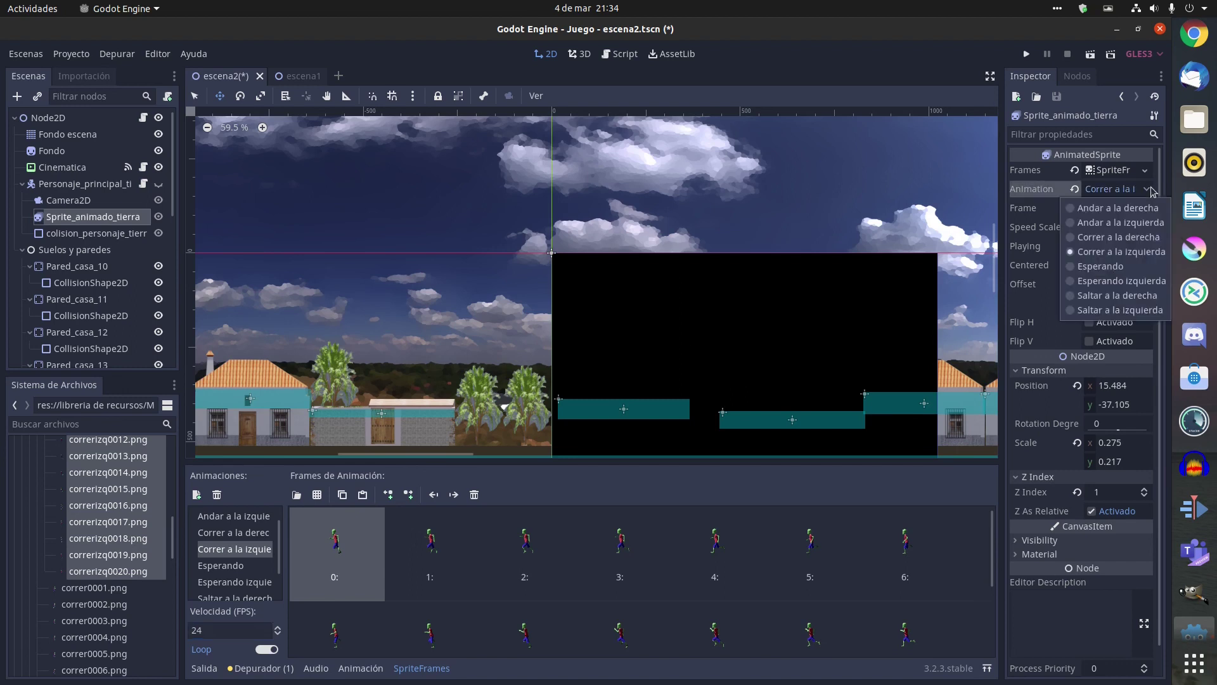
click(1085, 266)
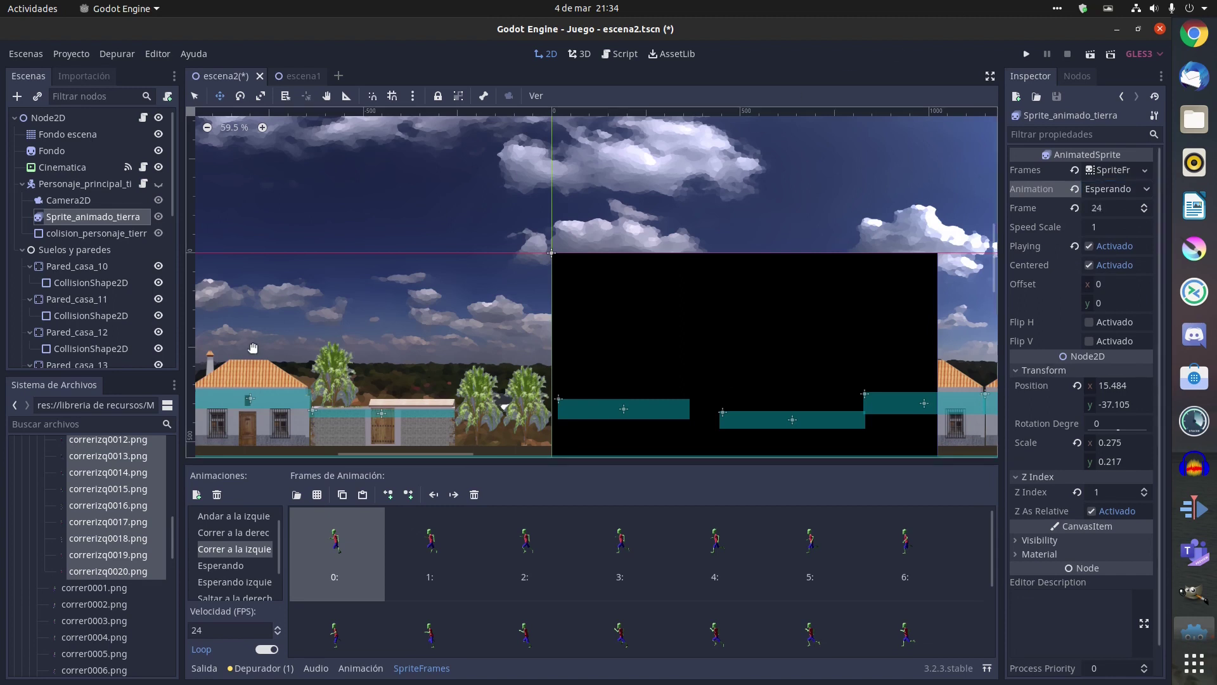
Change 'derecha' to 'izquierda' on line 43 of Personaje_principal_tierra.gd and run the game.
click(144, 185)
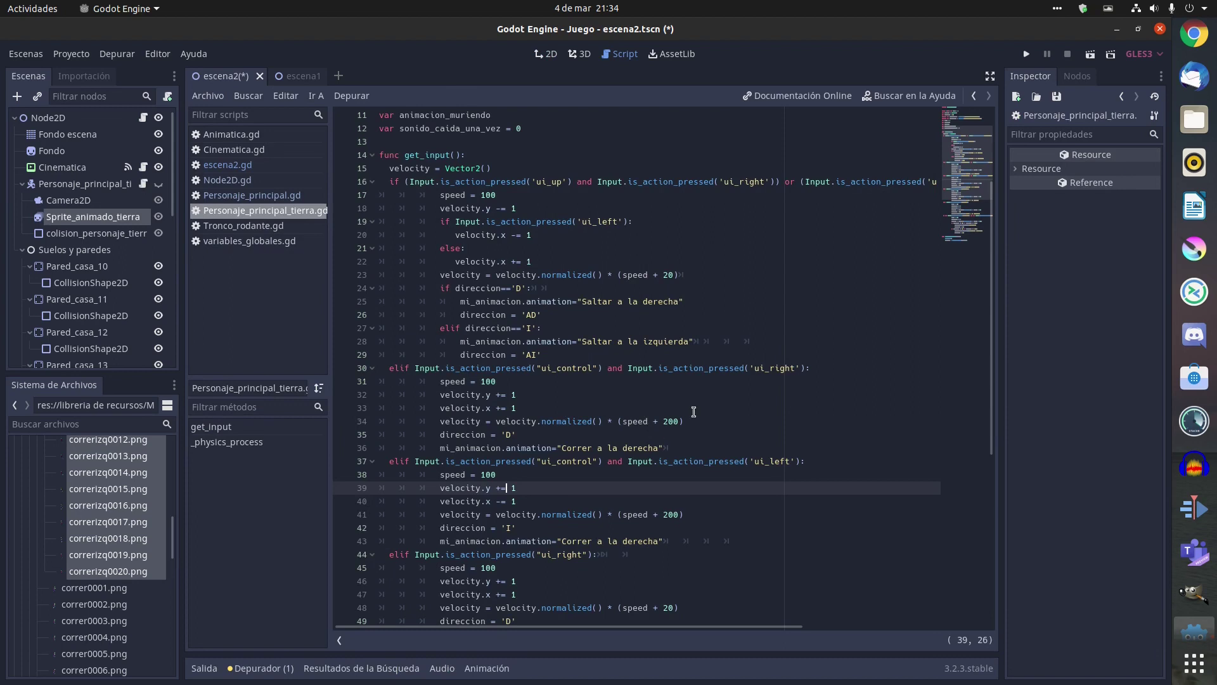
scroll(693, 413, down, 2)
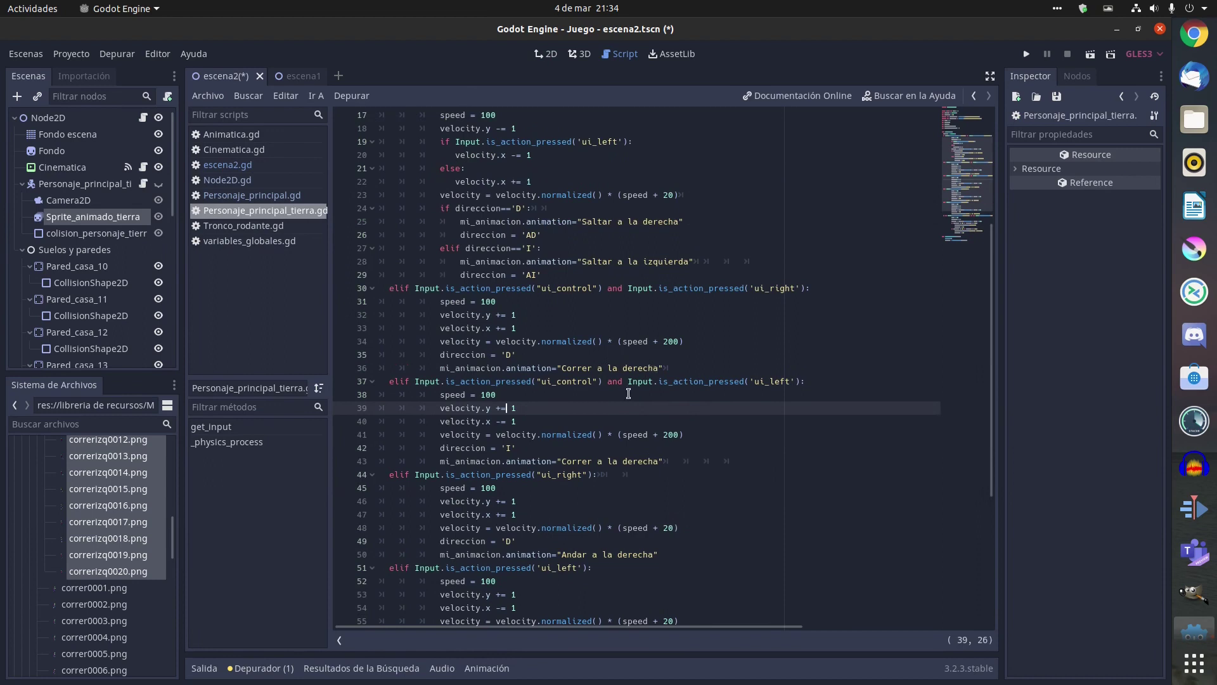
click(657, 461)
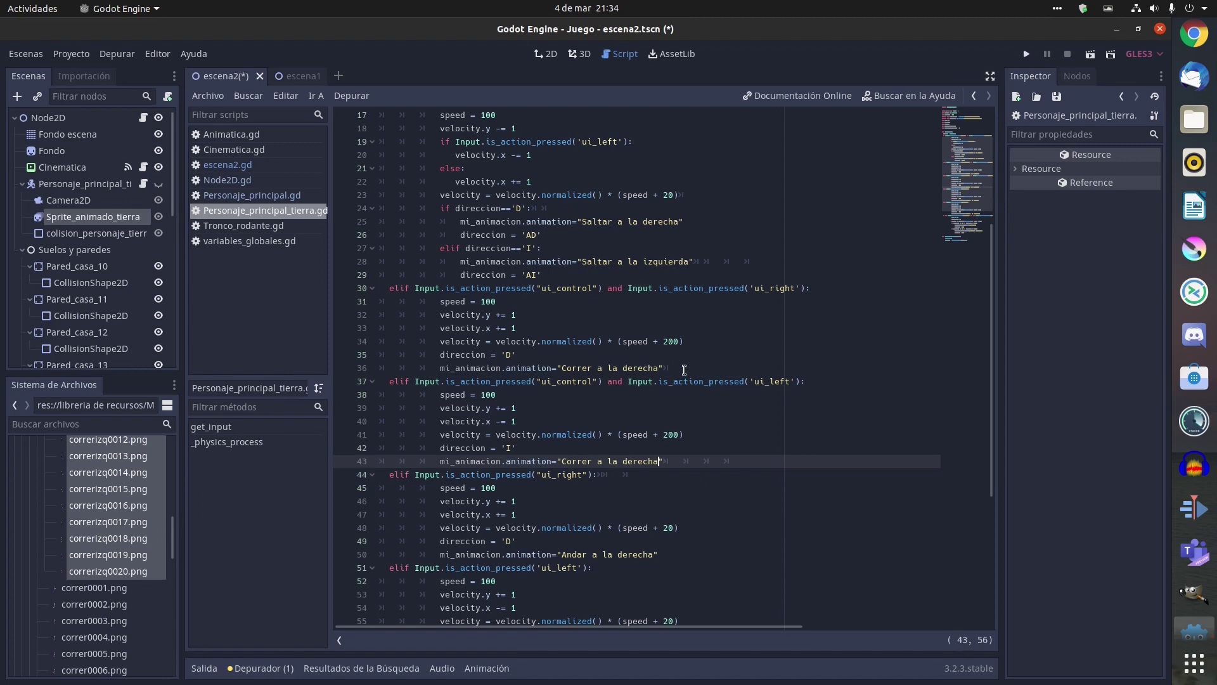
key(BackSpace)
key(BackSpace)
key(BackSpace)
key(BackSpace)
key(BackSpace)
key(BackSpace)
text(izquierda)
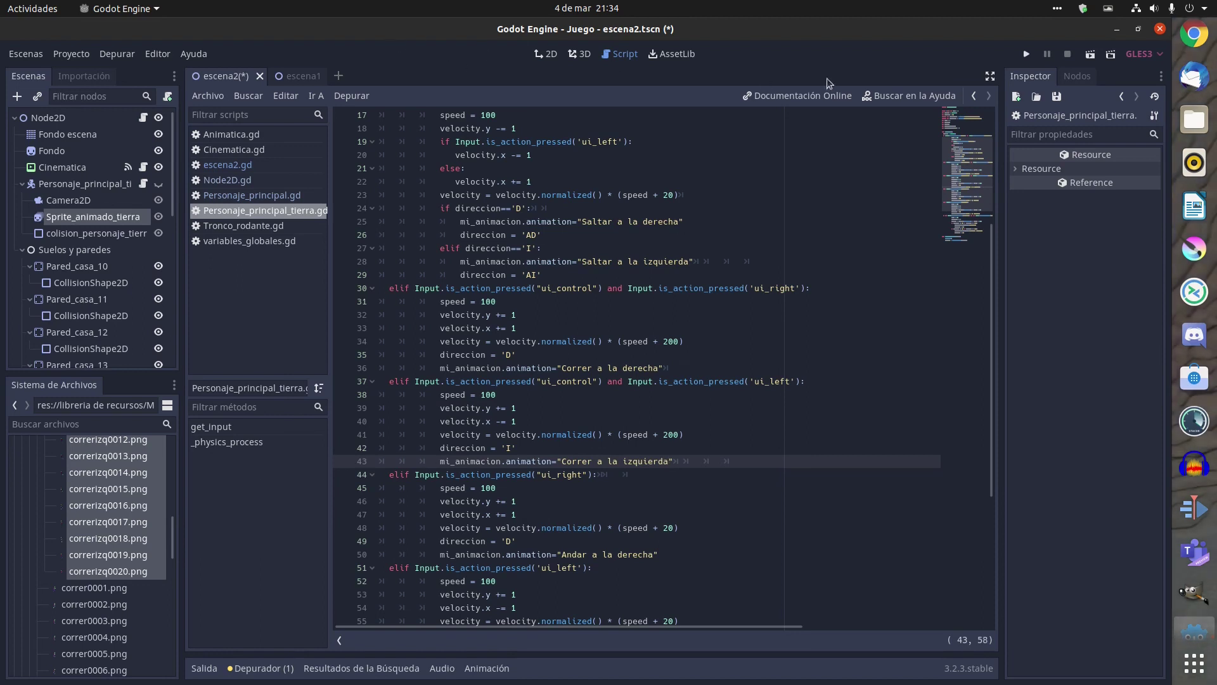
click(1025, 56)
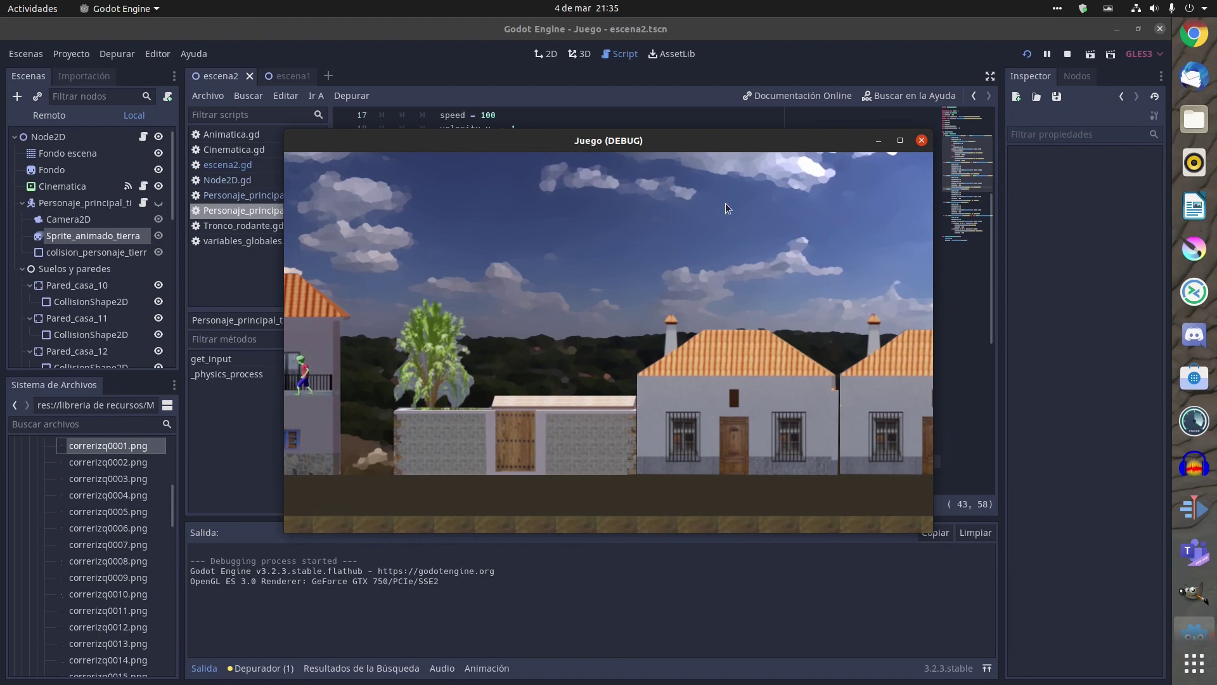
Move the Juego debug window aside while testing left running, then return to the Fondo escena 2D view.
drag(824, 140, 947, 216)
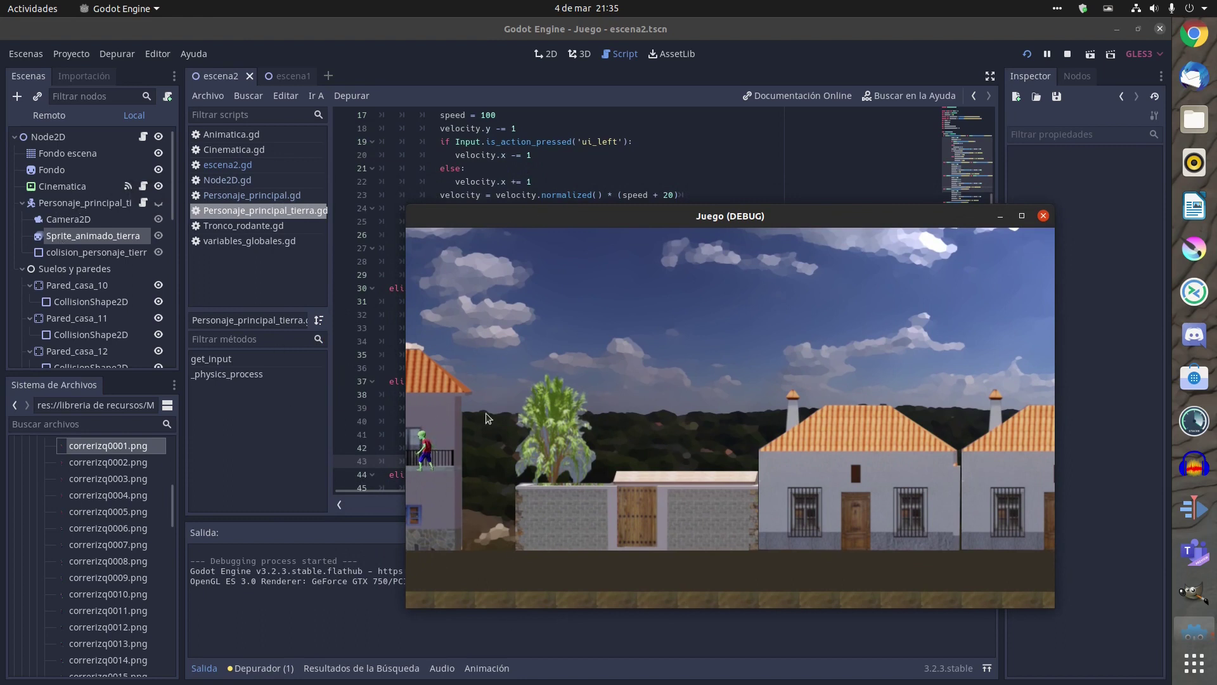
mouse_move(636, 220)
mouse_down()
mouse_move(637, 246)
mouse_move(731, 275)
mouse_up()
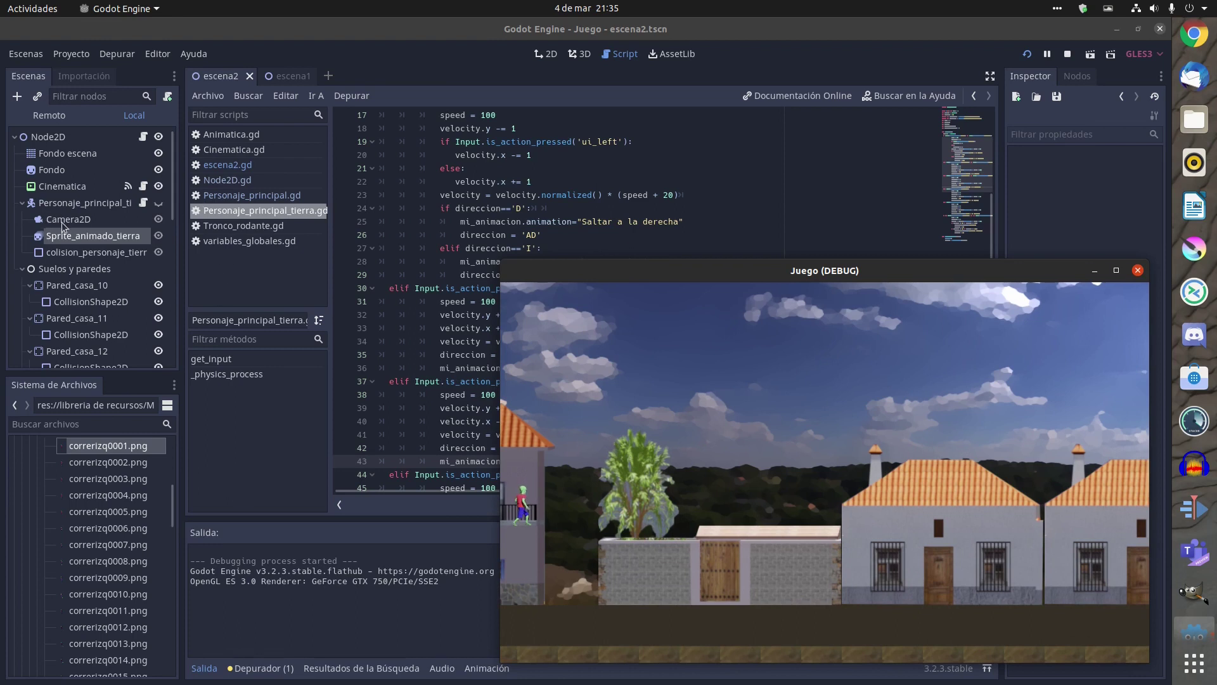
click(67, 153)
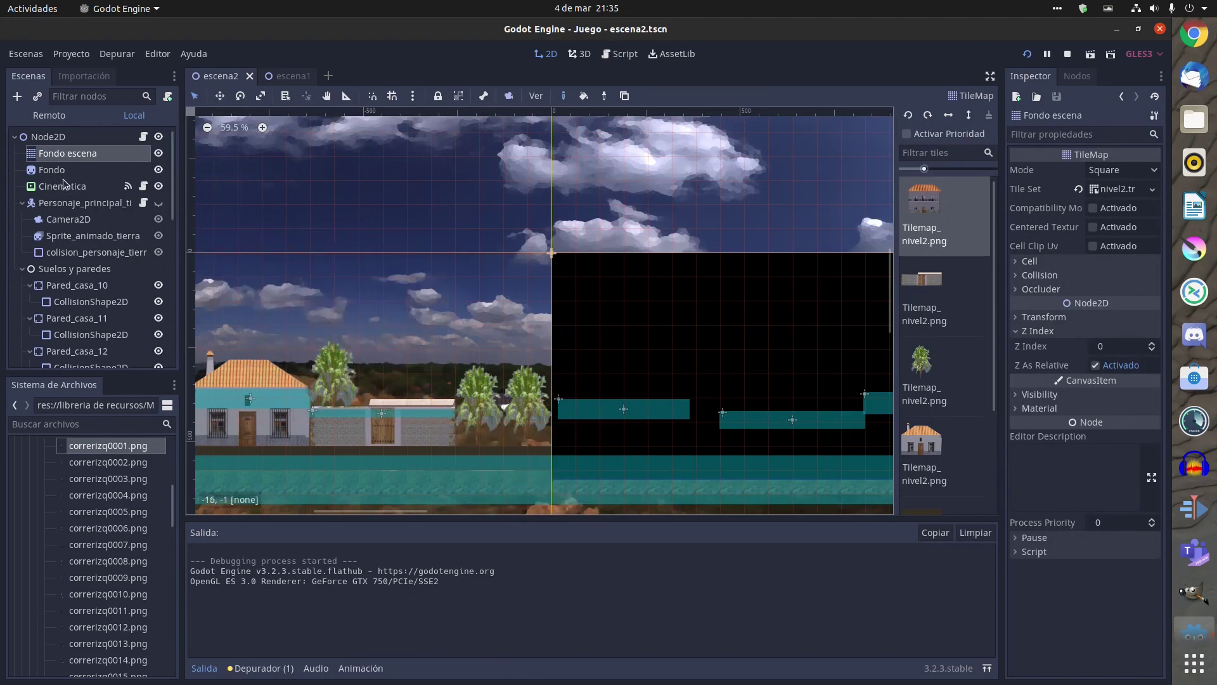
Show the Cinematica overlay and hide Personaje_principal in the scene editor.
click(47, 138)
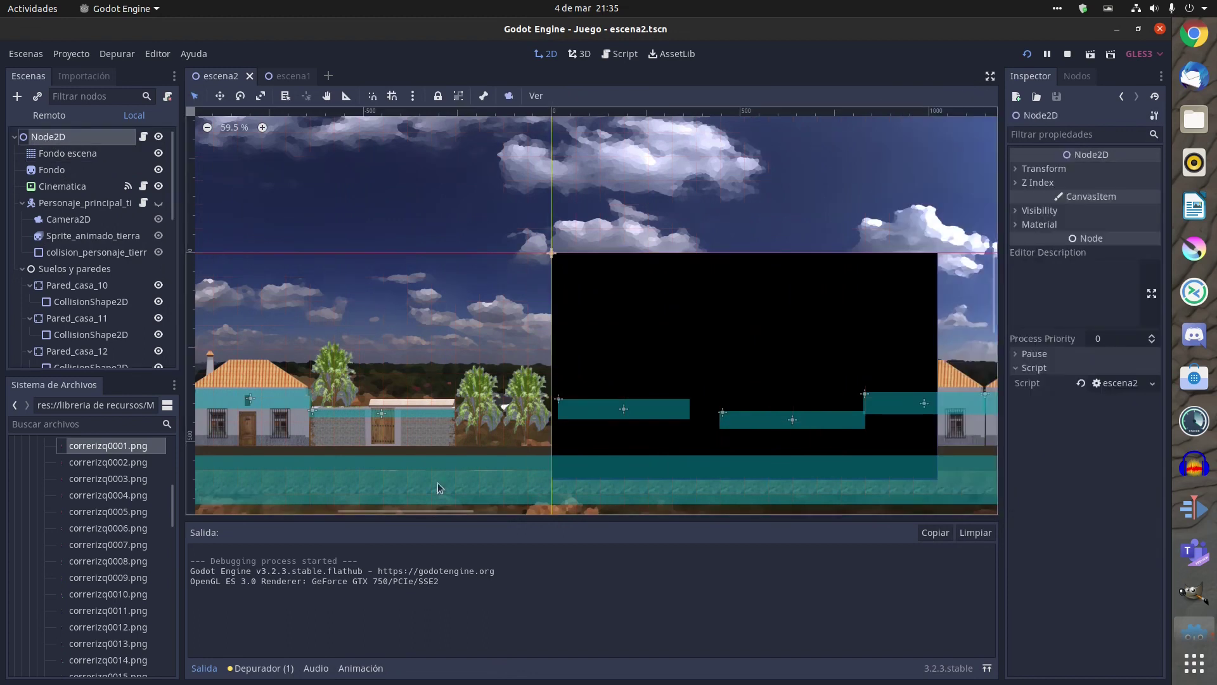
scroll(428, 447, down, 1)
mouse_move(380, 363)
middle_down()
mouse_move(493, 346)
mouse_move(274, 342)
mouse_move(342, 329)
middle_up()
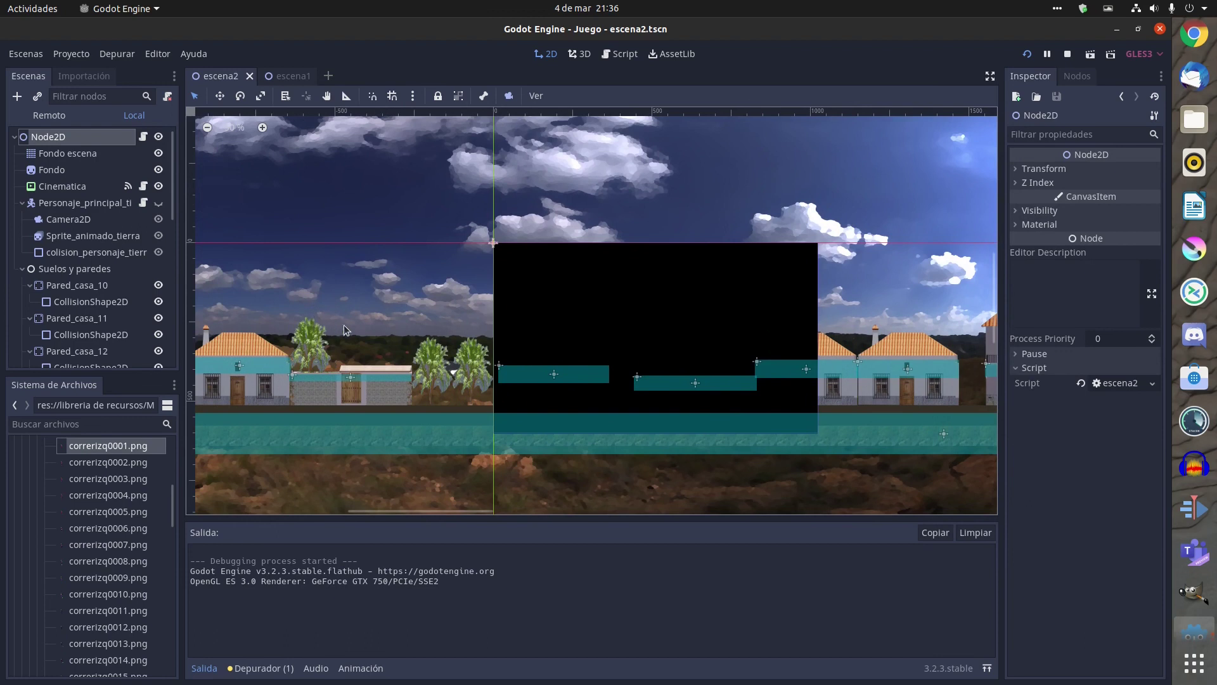
click(159, 187)
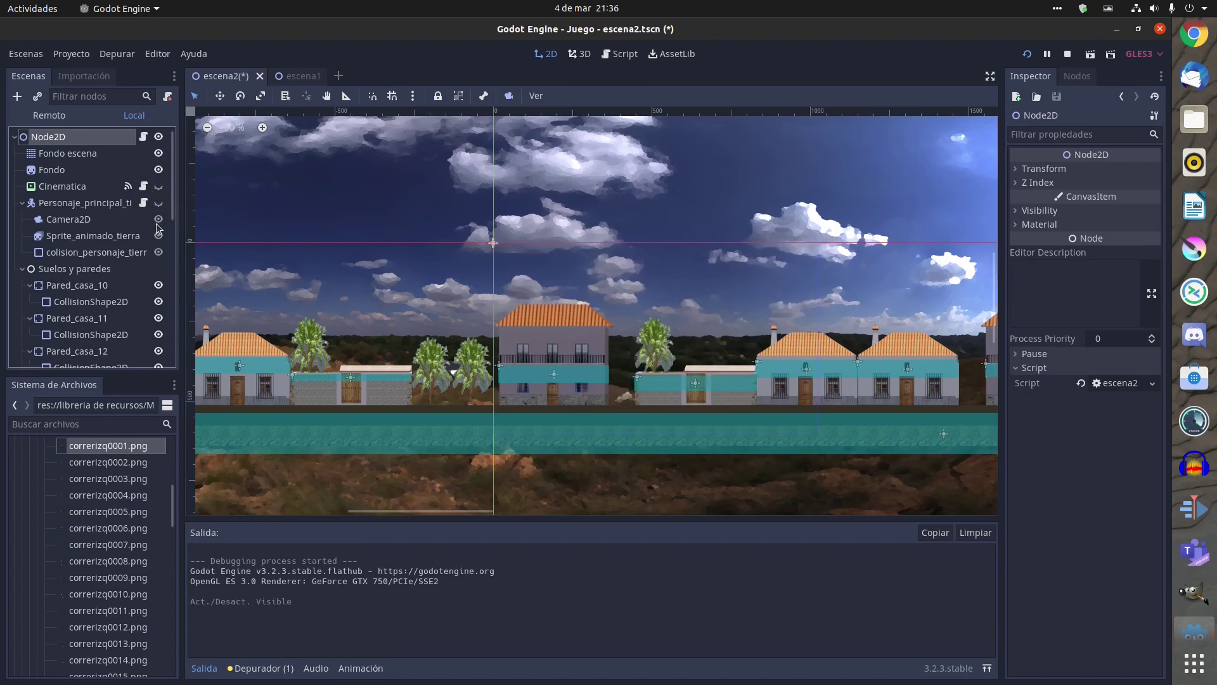
click(158, 204)
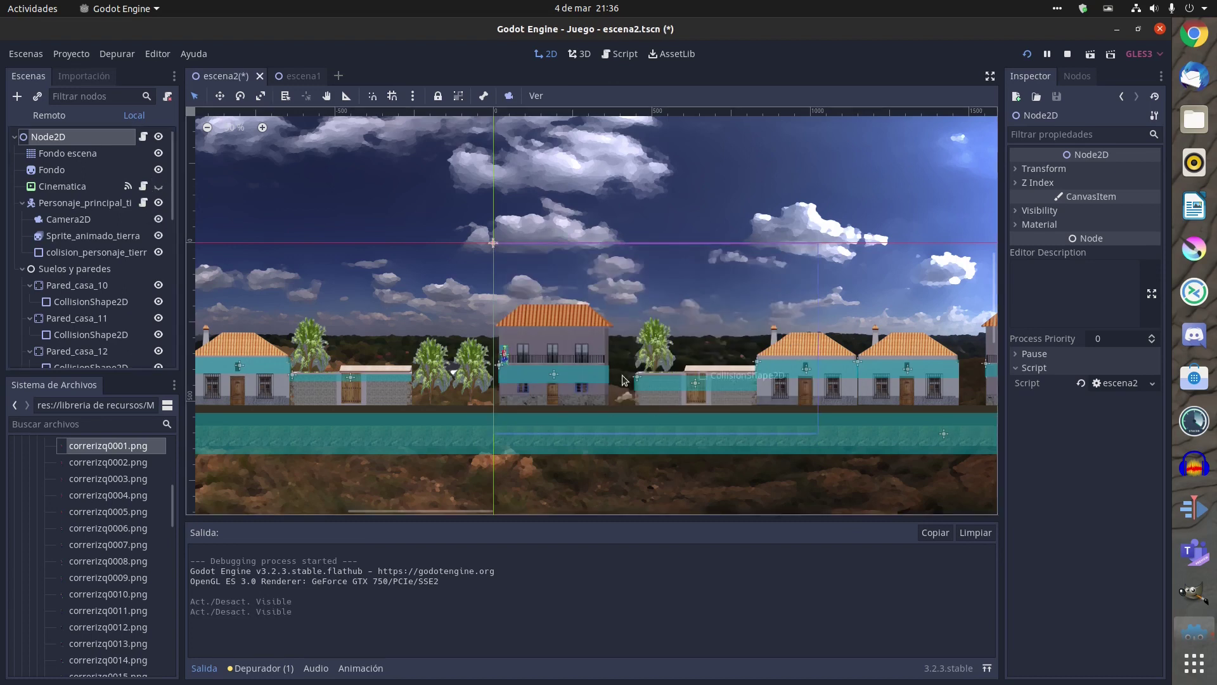
scroll(612, 371, up, 1)
scroll(612, 371, up, 3)
scroll(612, 371, up, 2)
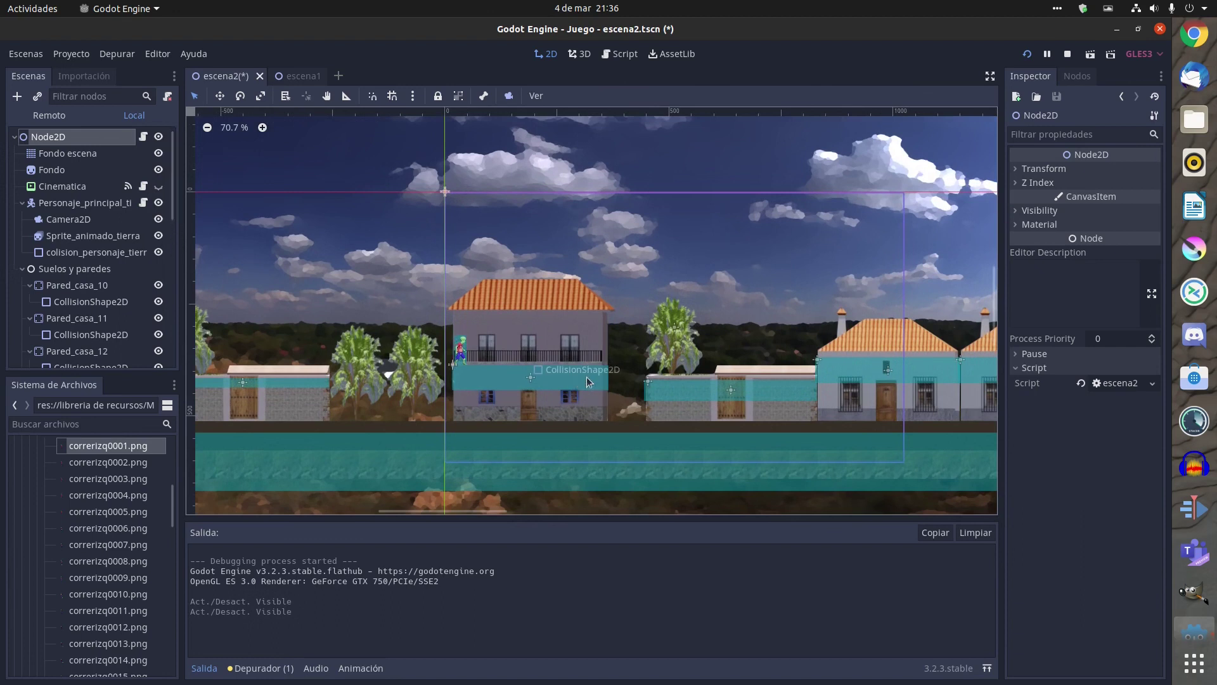
click(158, 186)
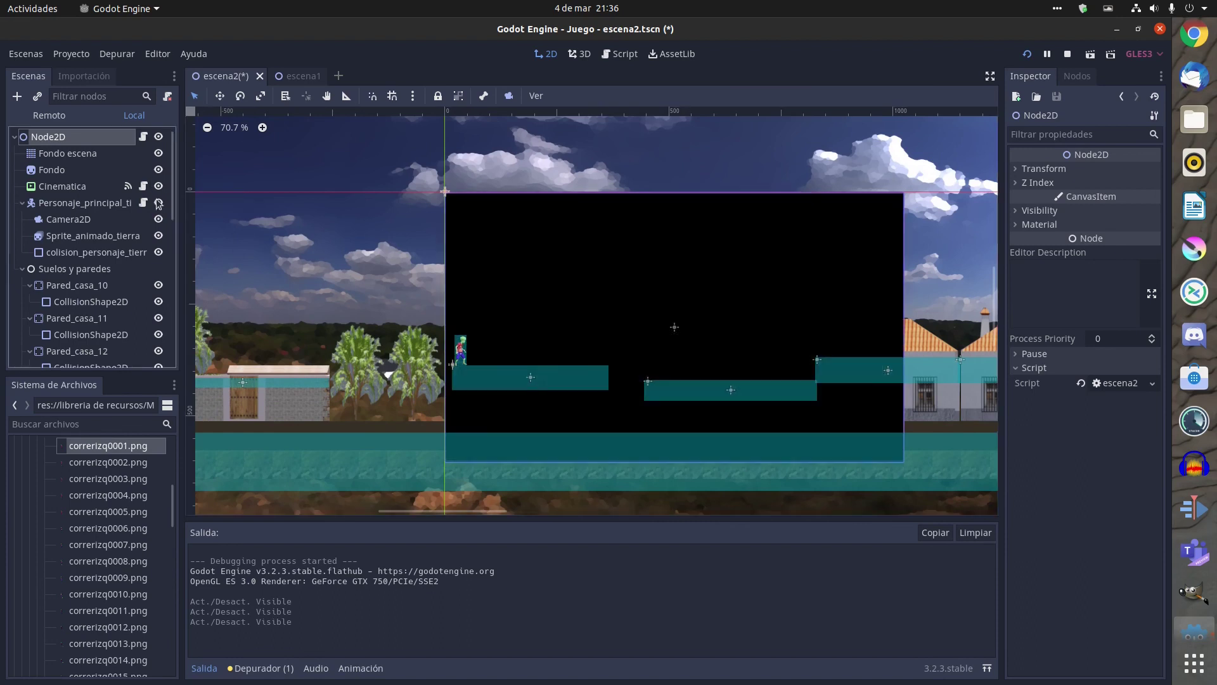
click(159, 203)
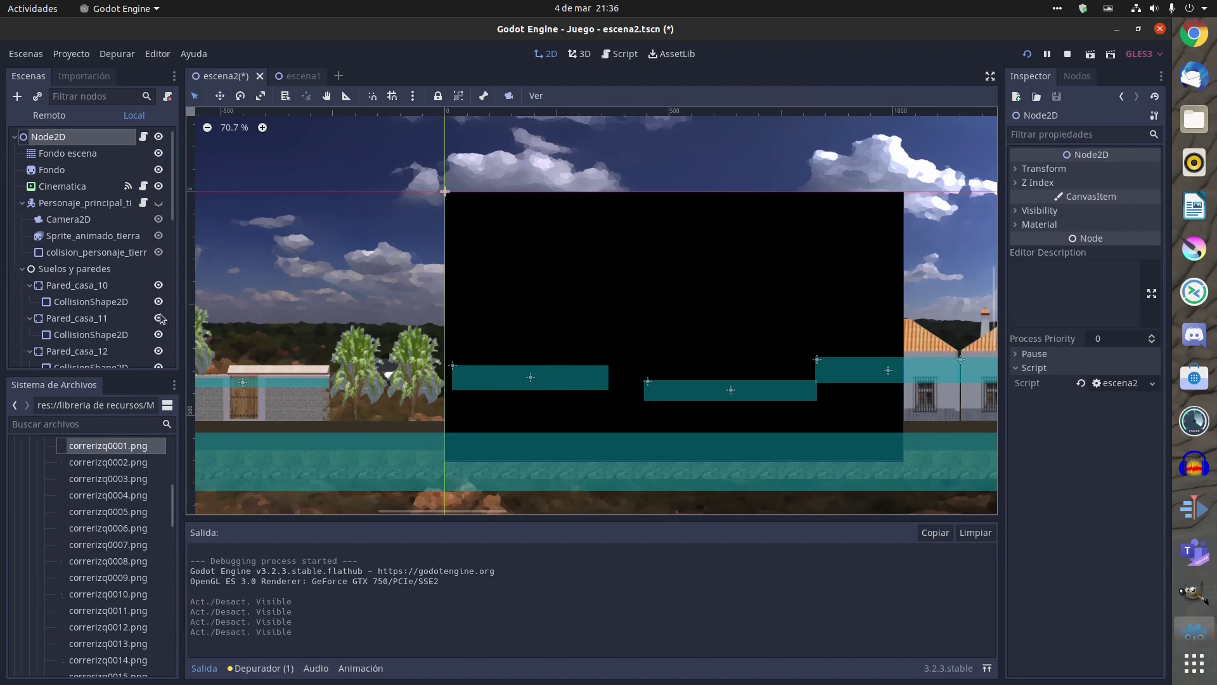
scroll(131, 302, down, 3)
scroll(130, 302, down, 2)
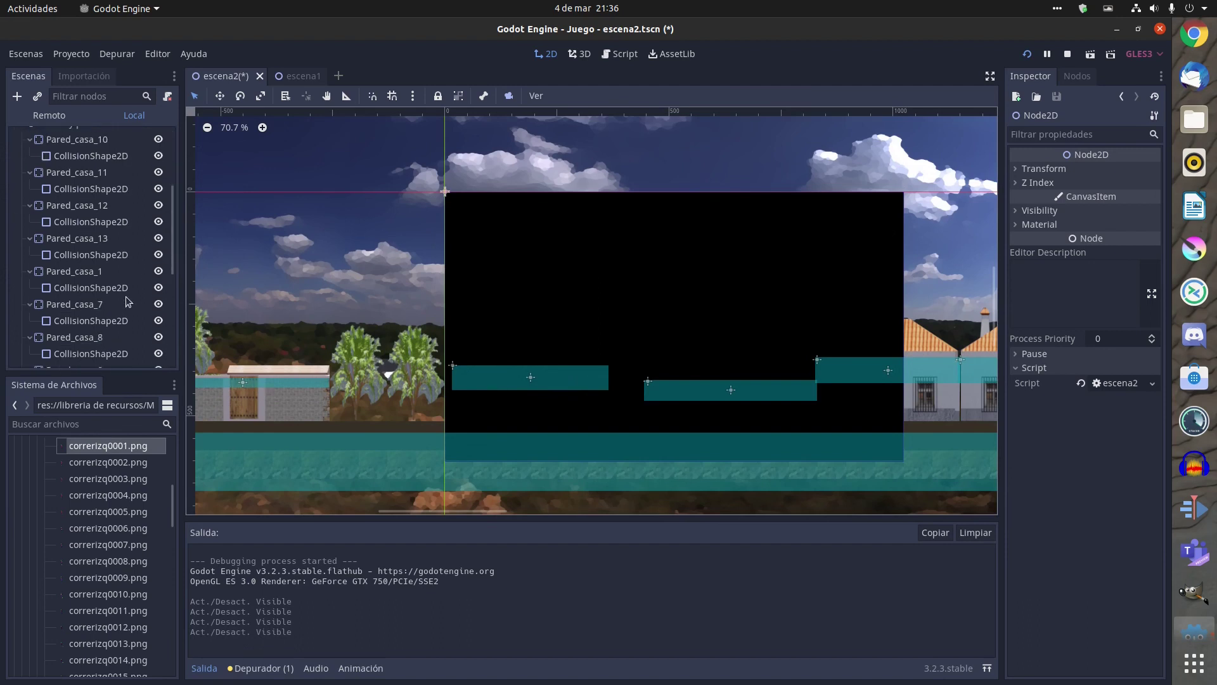
Narrow Pared_casa_1's collision shape with the Scale tool and bring the running game forward.
click(86, 277)
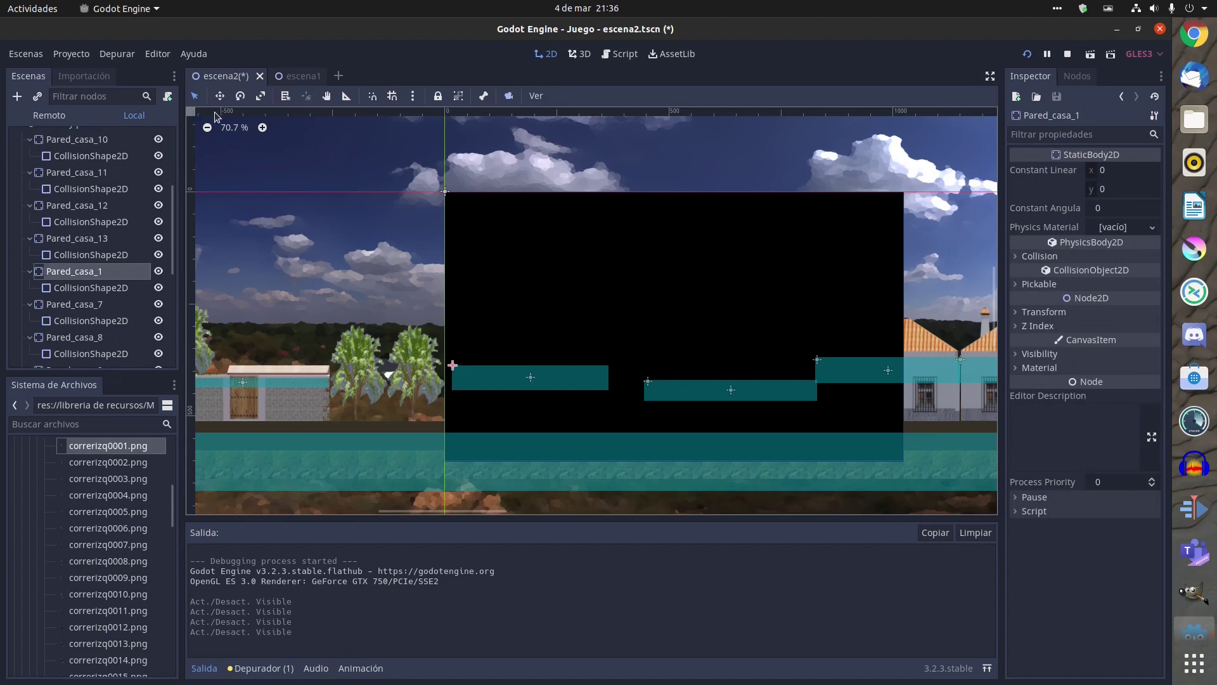
click(261, 96)
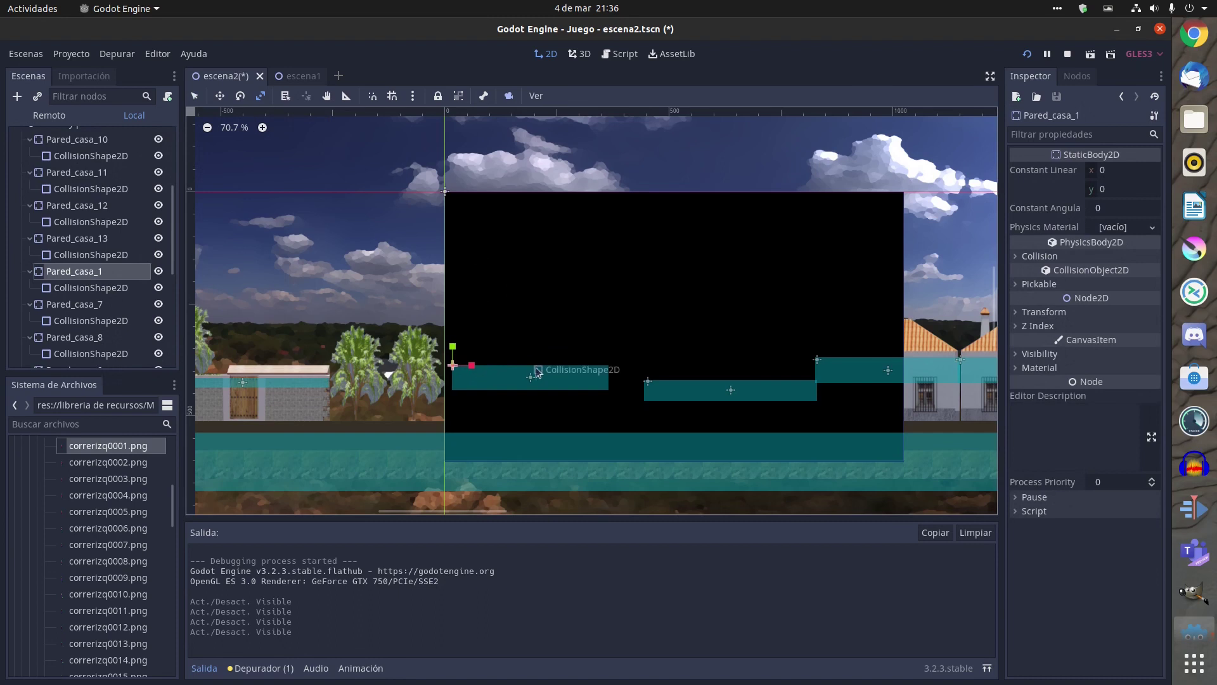
drag(474, 366, 473, 366)
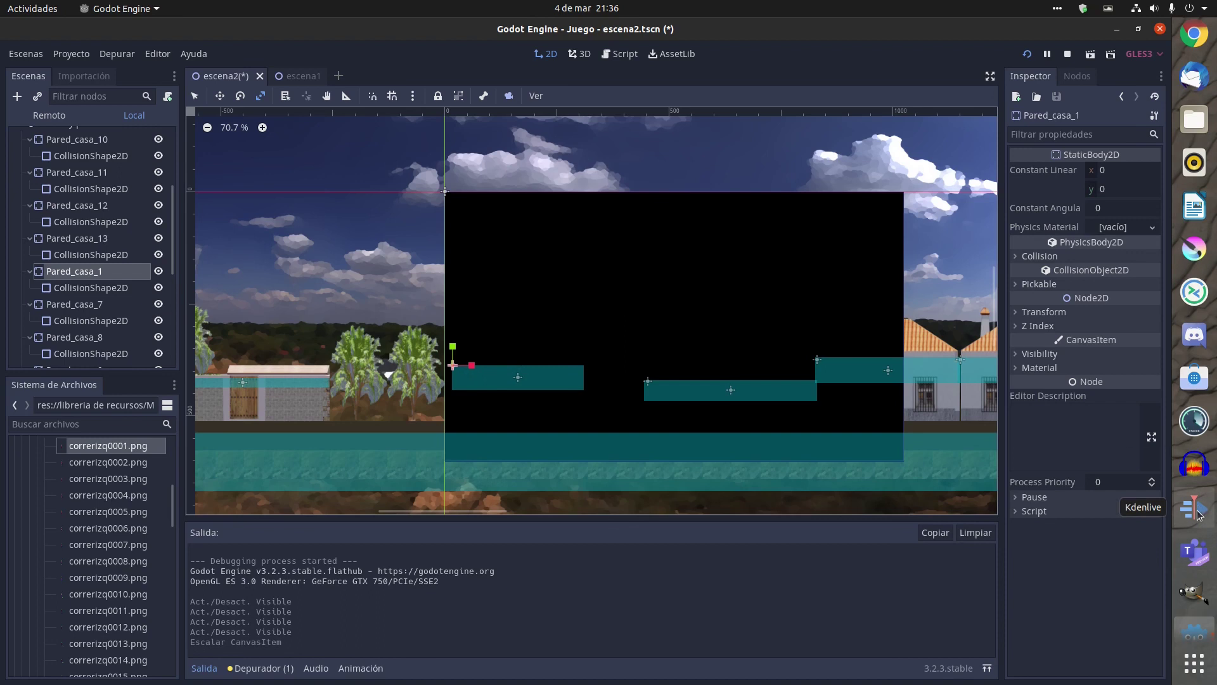
scroll(1200, 456, down, 2)
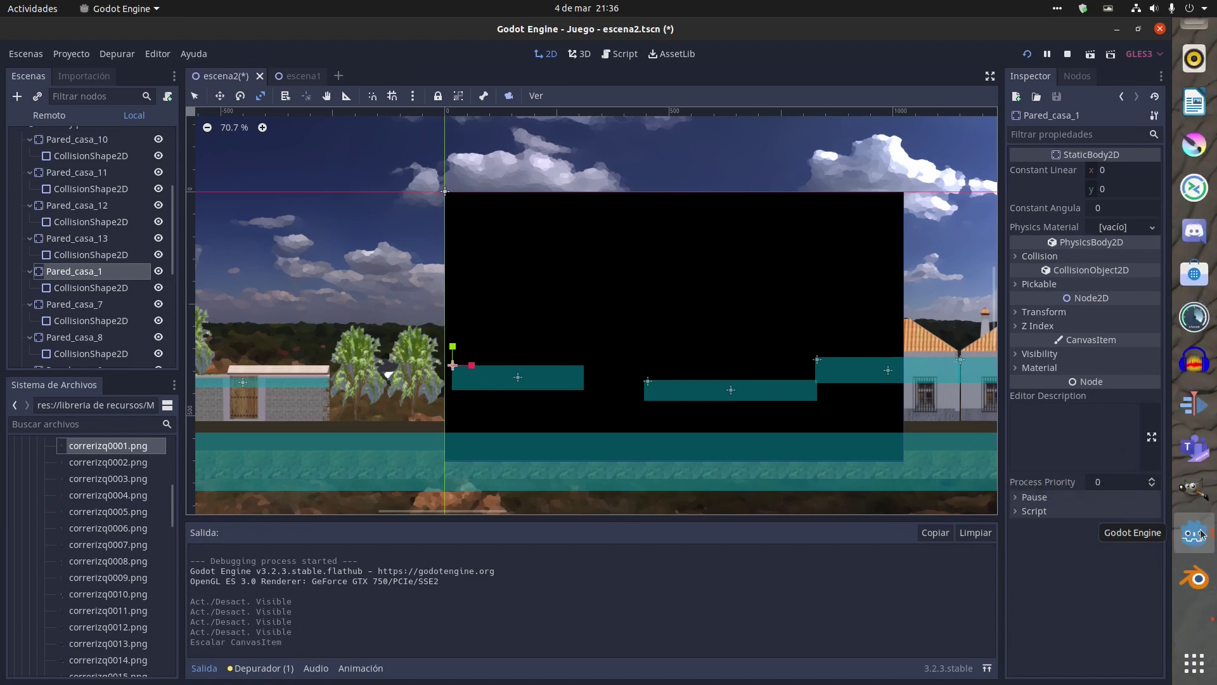
click(1199, 534)
click(1060, 575)
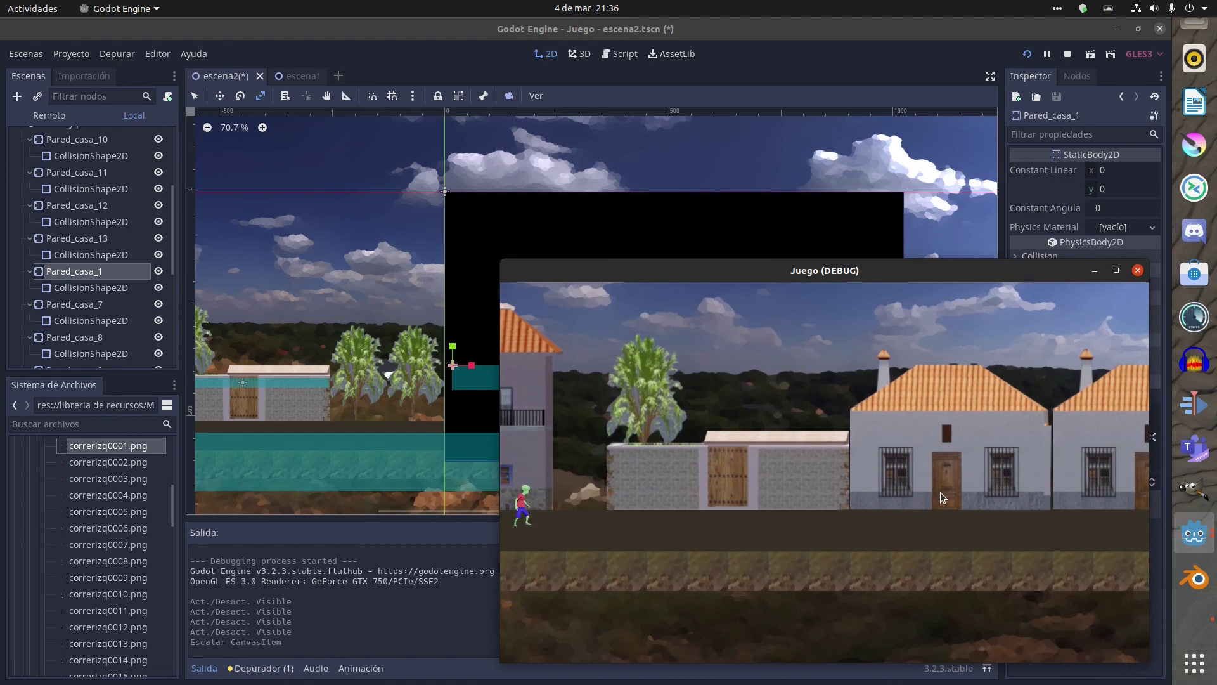
Save escena2 and run the game twice to test the narrower wall, closing it each time.
click(1138, 270)
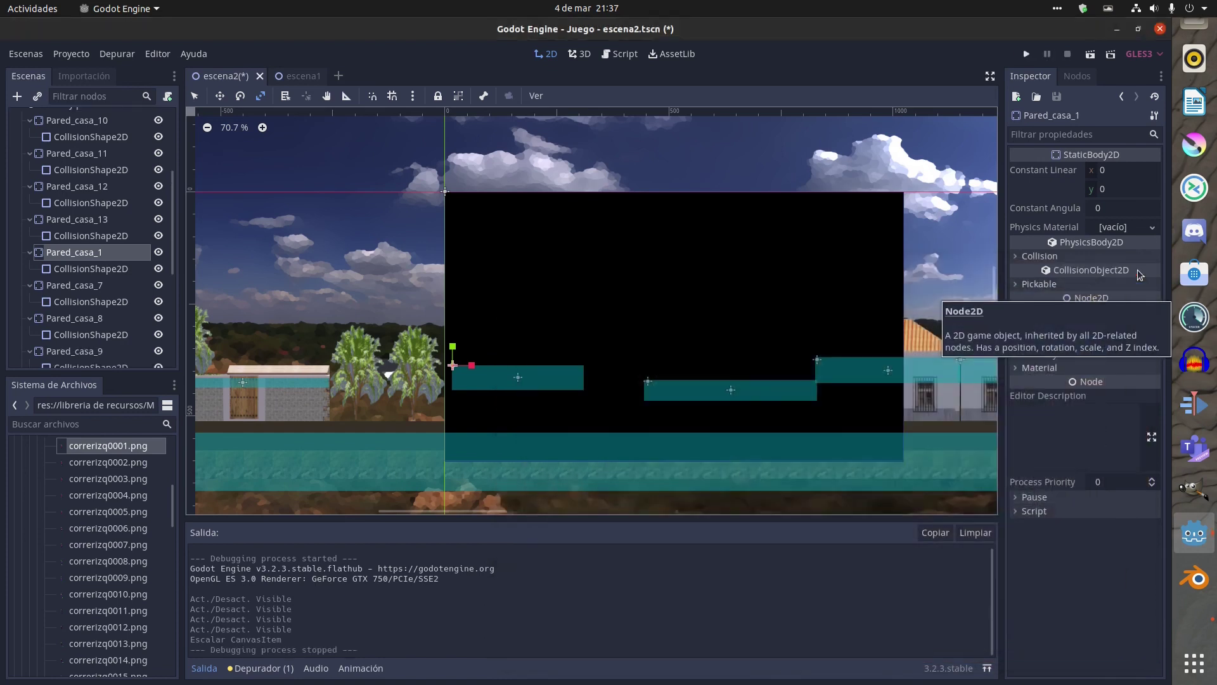
click(1026, 55)
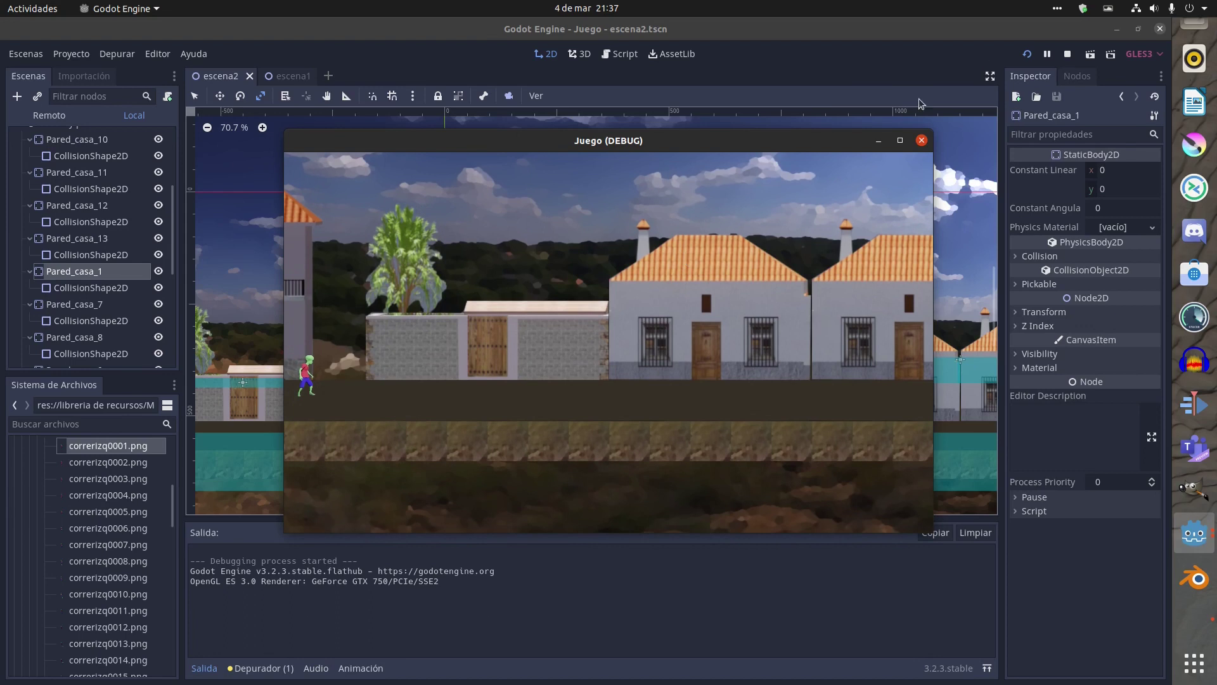
click(920, 140)
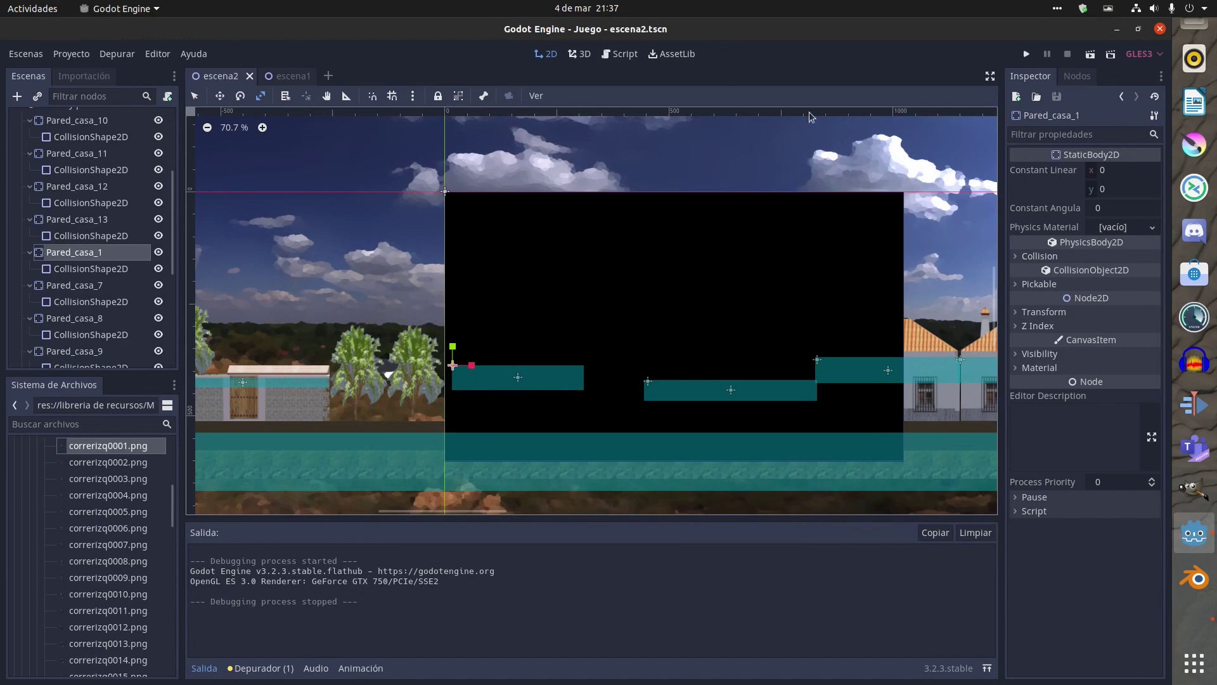
click(1028, 54)
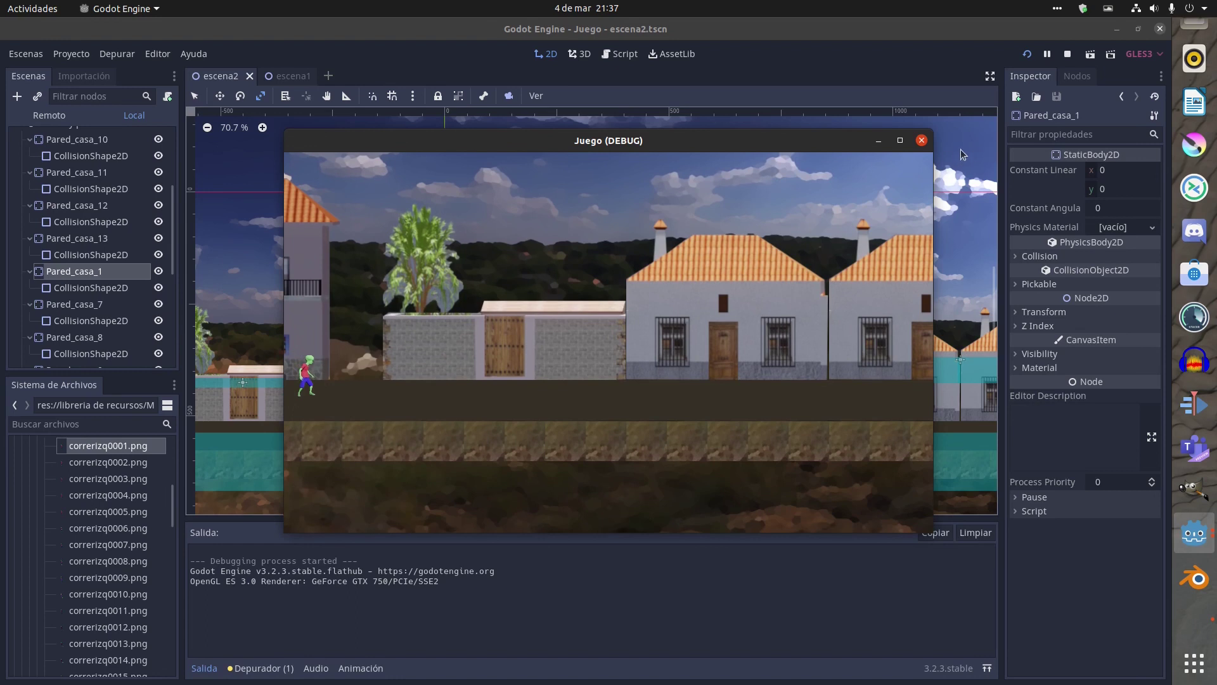
click(922, 141)
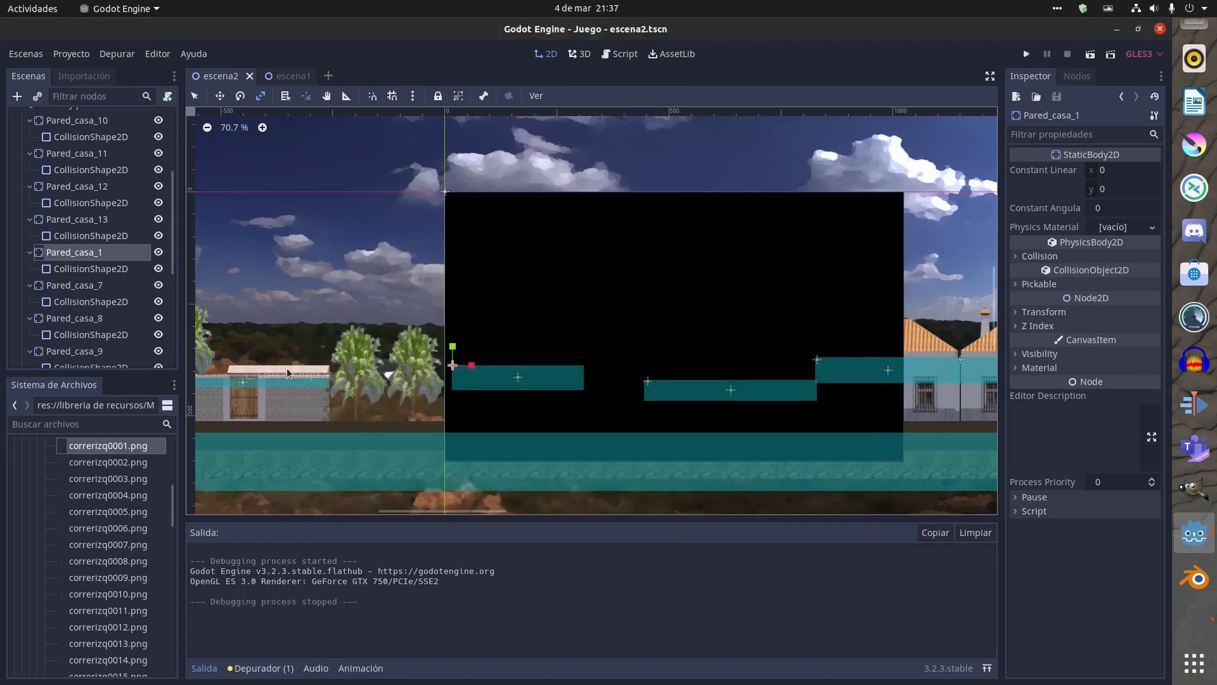
scroll(143, 196, up, 5)
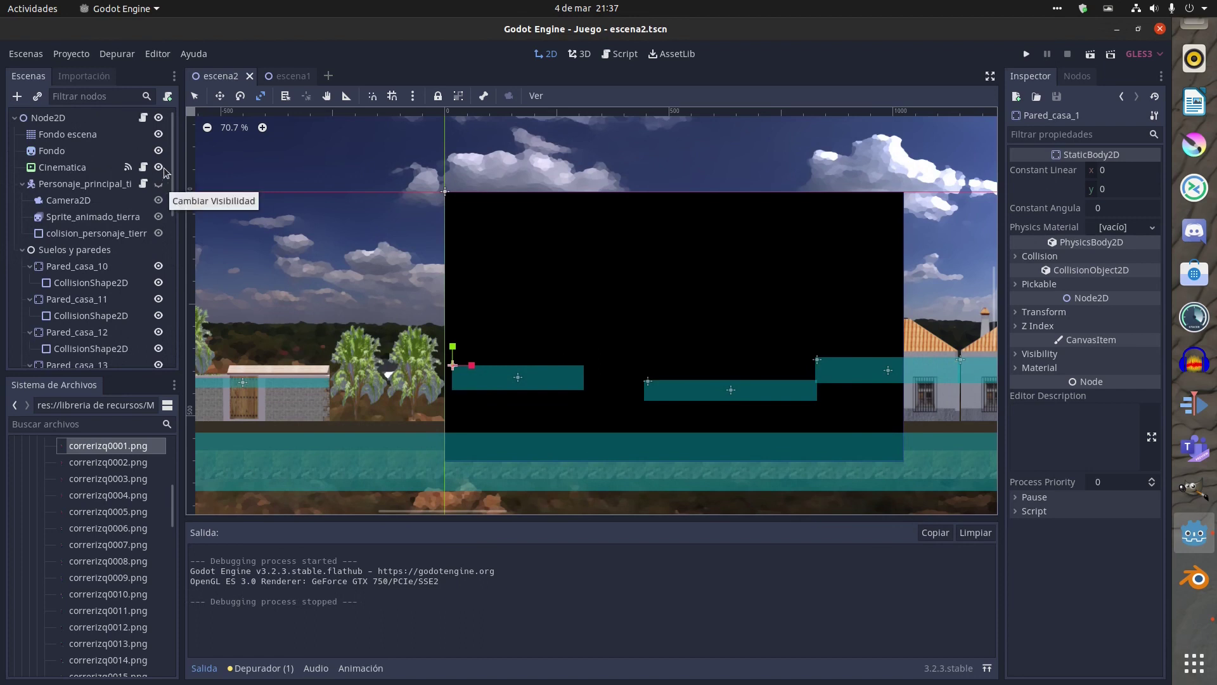
Hide Cinematica, narrow the house collision shape, and test it in the game.
click(161, 169)
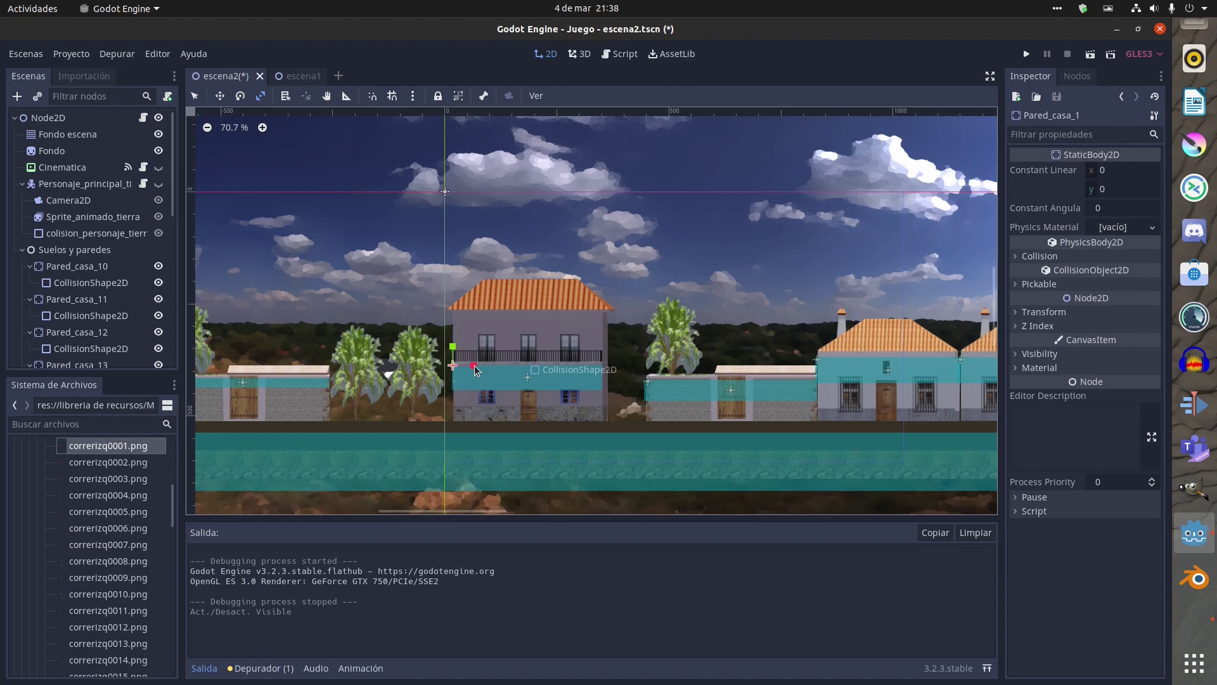
drag(474, 365, 473, 367)
click(1028, 55)
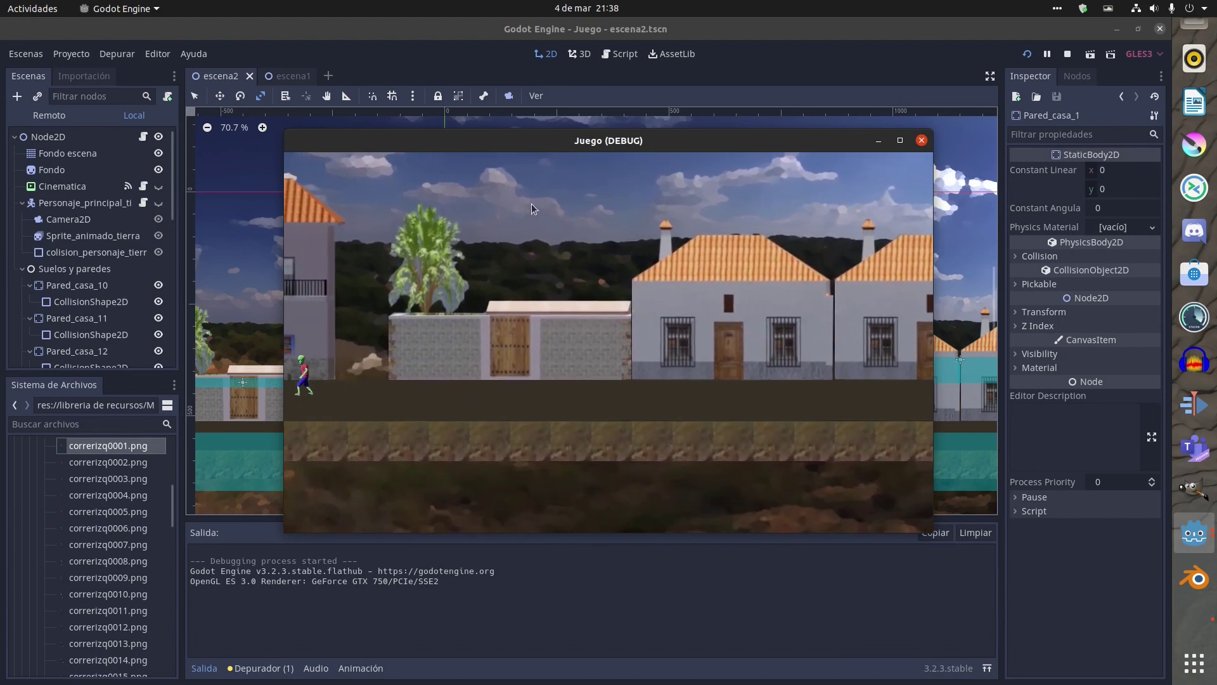
click(921, 140)
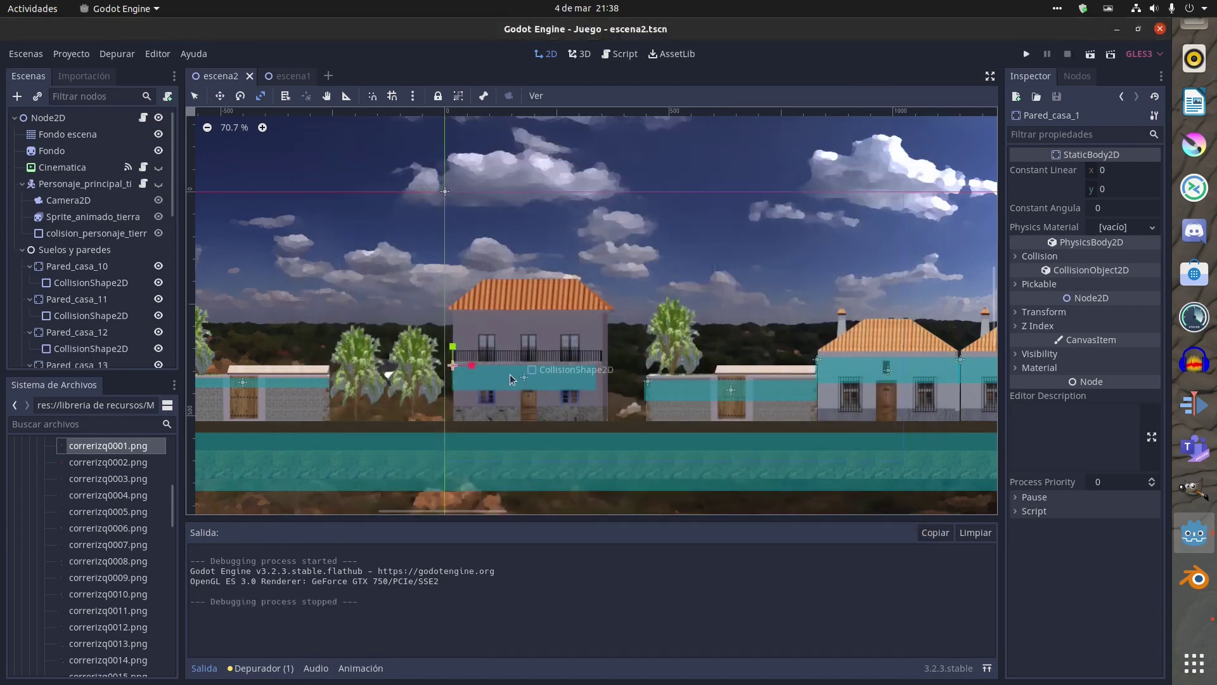
Shift the house collision shape right, narrow it slightly, nudge it left, and relaunch the game.
click(220, 96)
drag(517, 380, 528, 381)
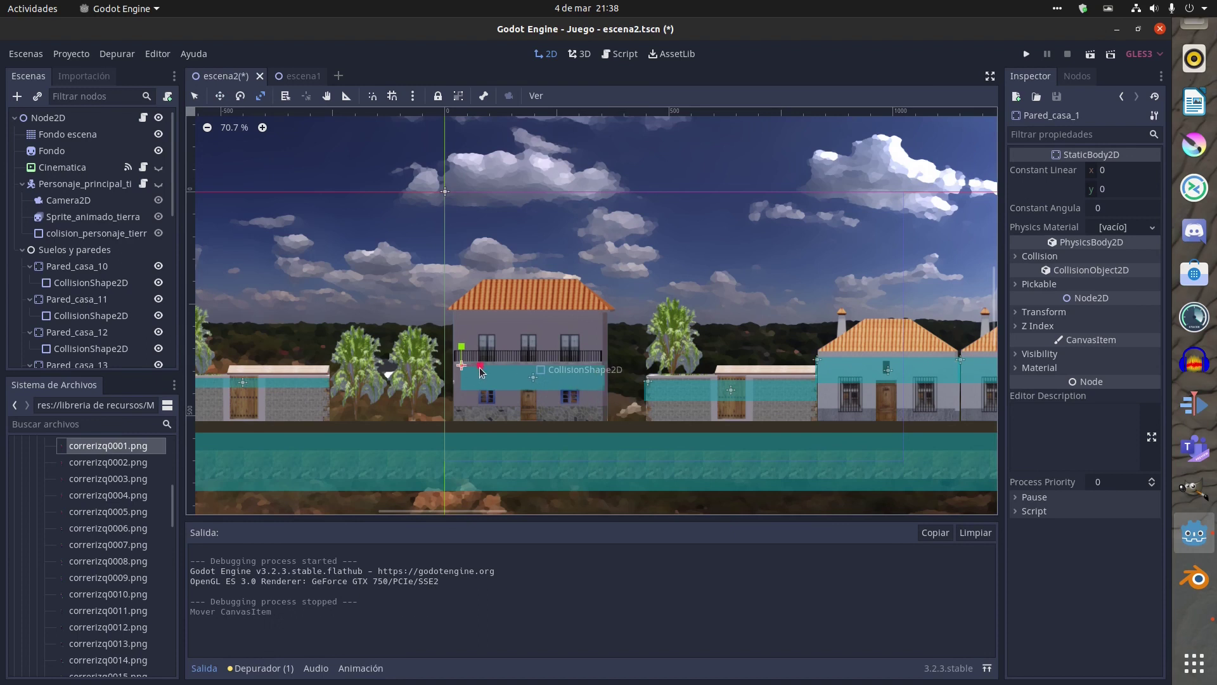
drag(480, 372, 479, 373)
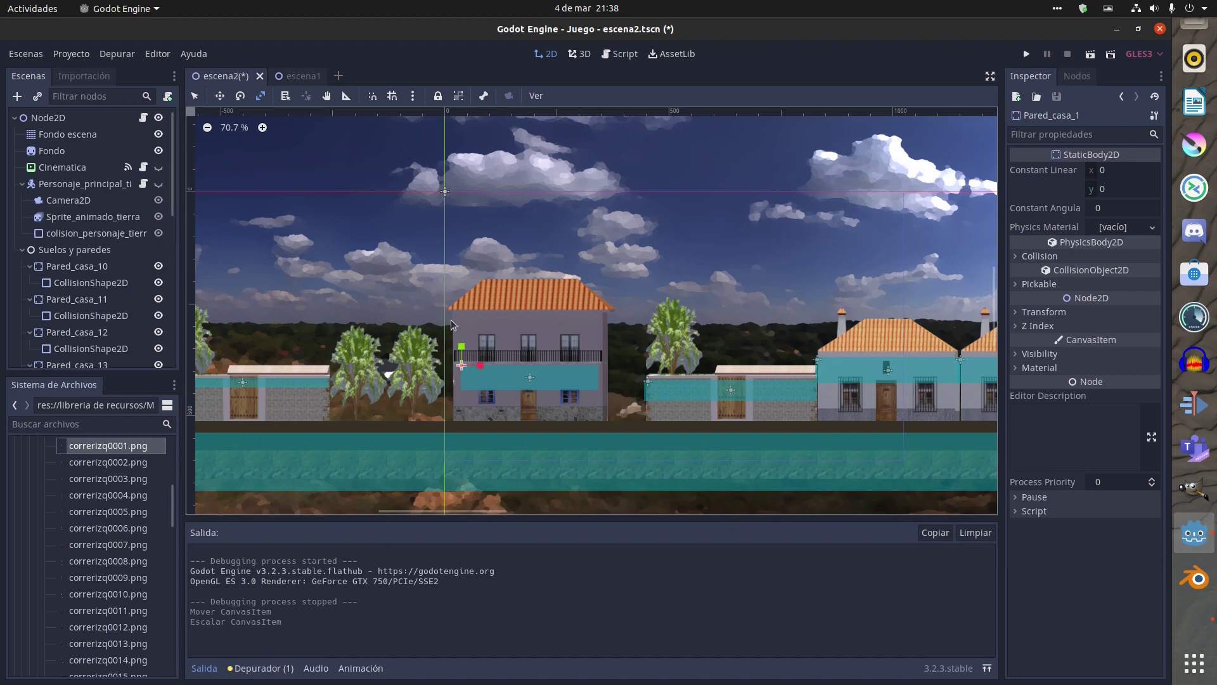
click(220, 96)
drag(530, 377, 528, 377)
click(1027, 53)
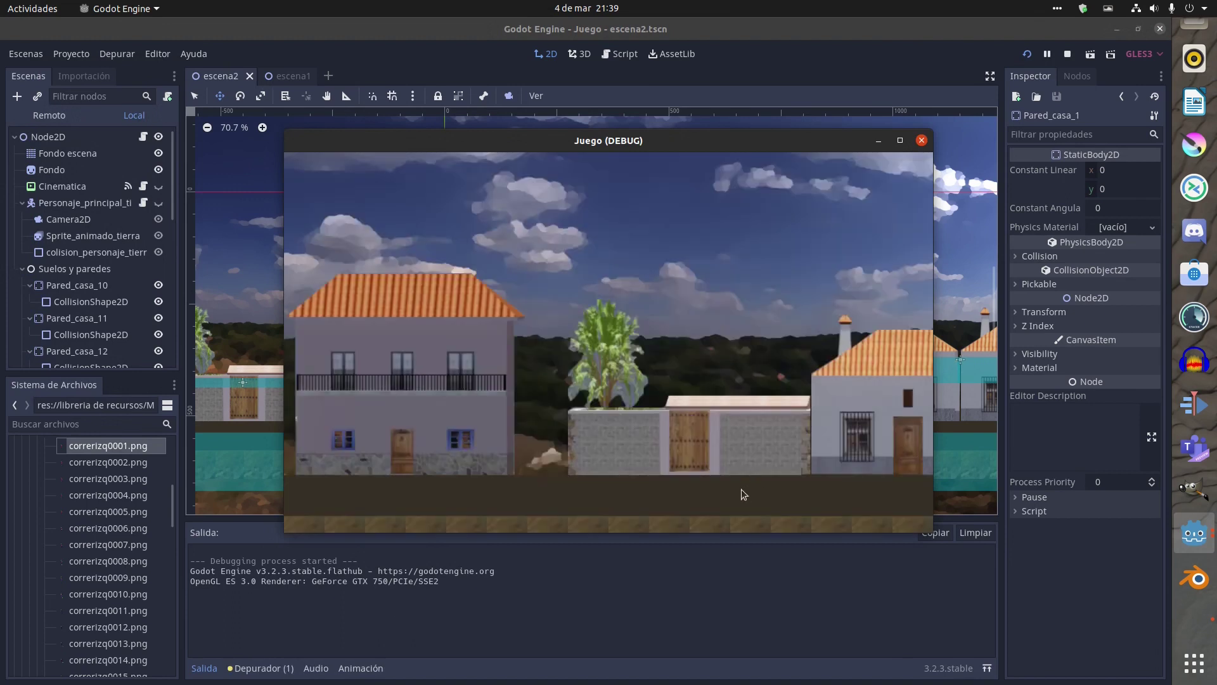
Close the game, show Cinematica with Personaje_principal hidden, and relaunch escena2.
click(922, 140)
click(158, 184)
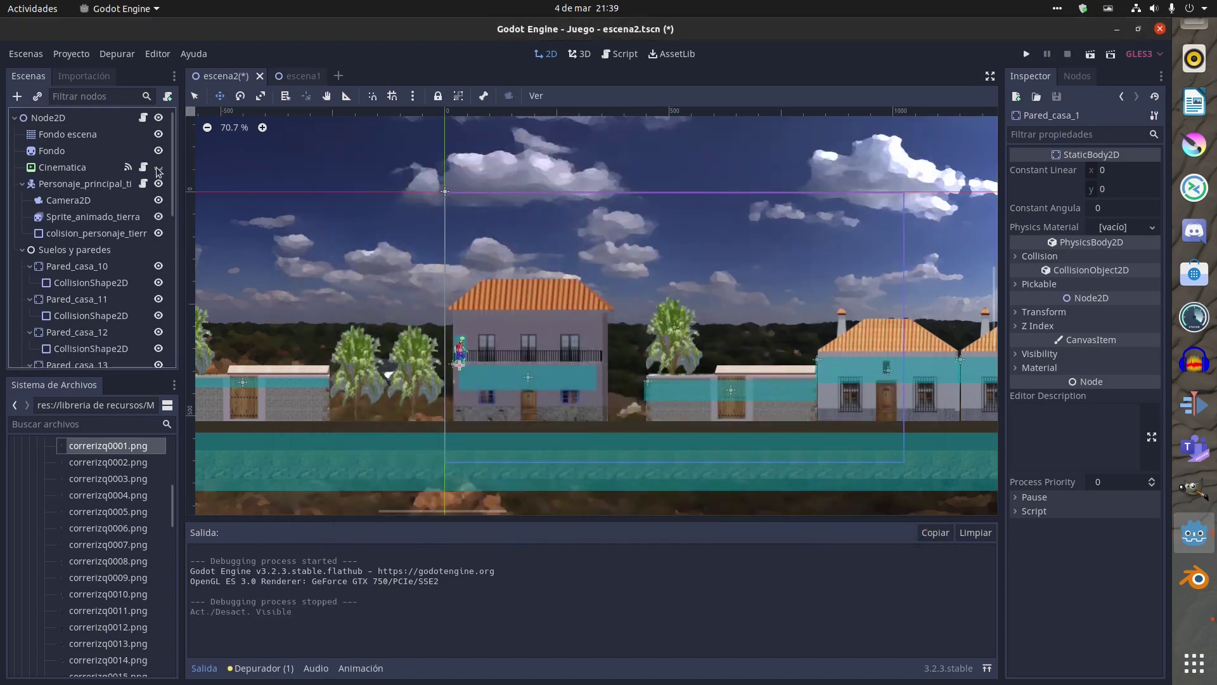
click(158, 167)
click(158, 184)
click(1027, 51)
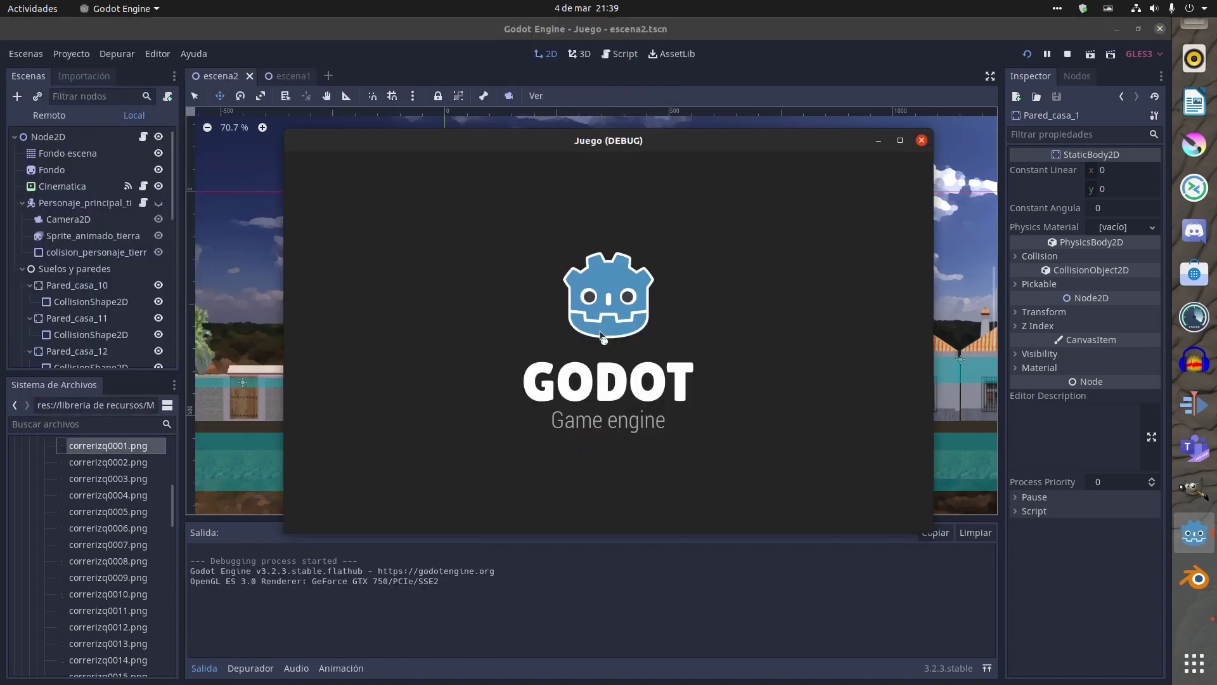
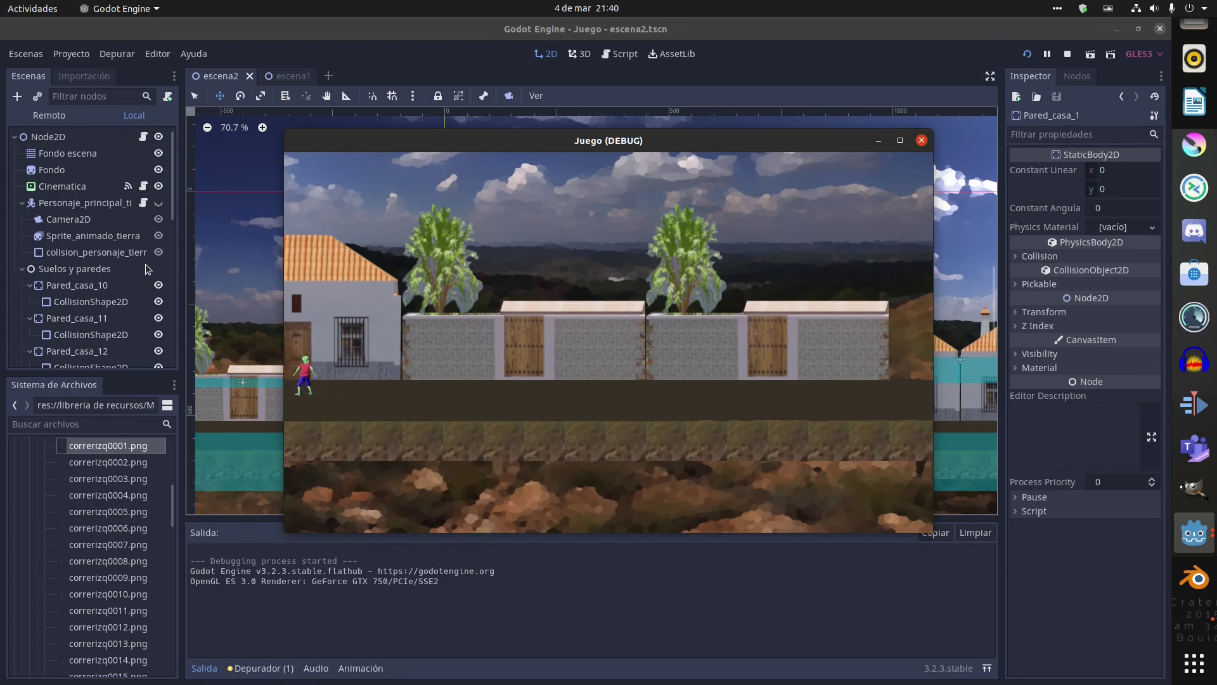
Toggle the Camera2D's Current property, then walk the character right in the running Juego debug game.
click(71, 221)
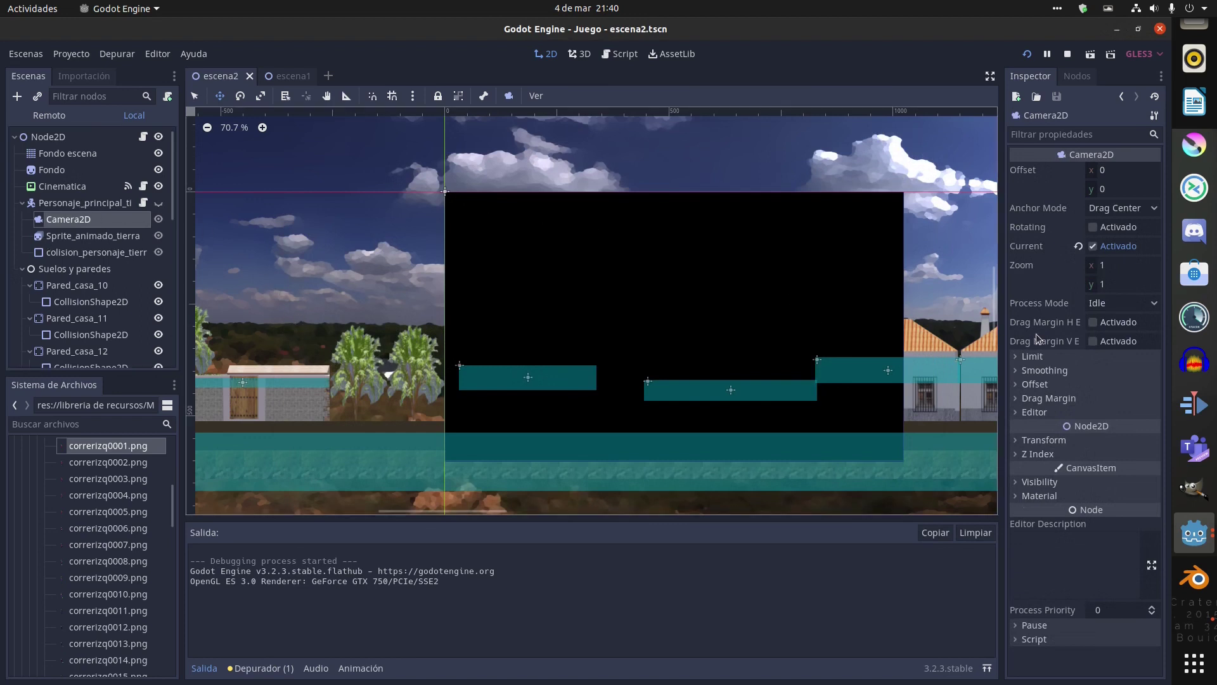
click(1093, 247)
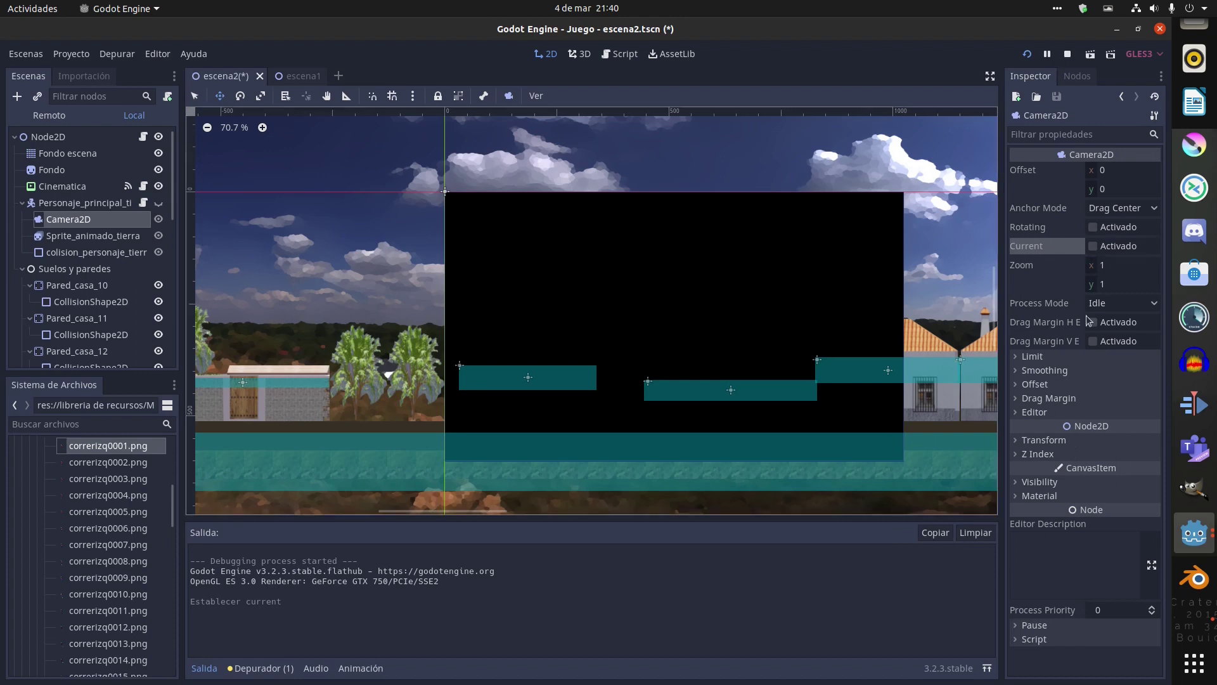
click(1194, 532)
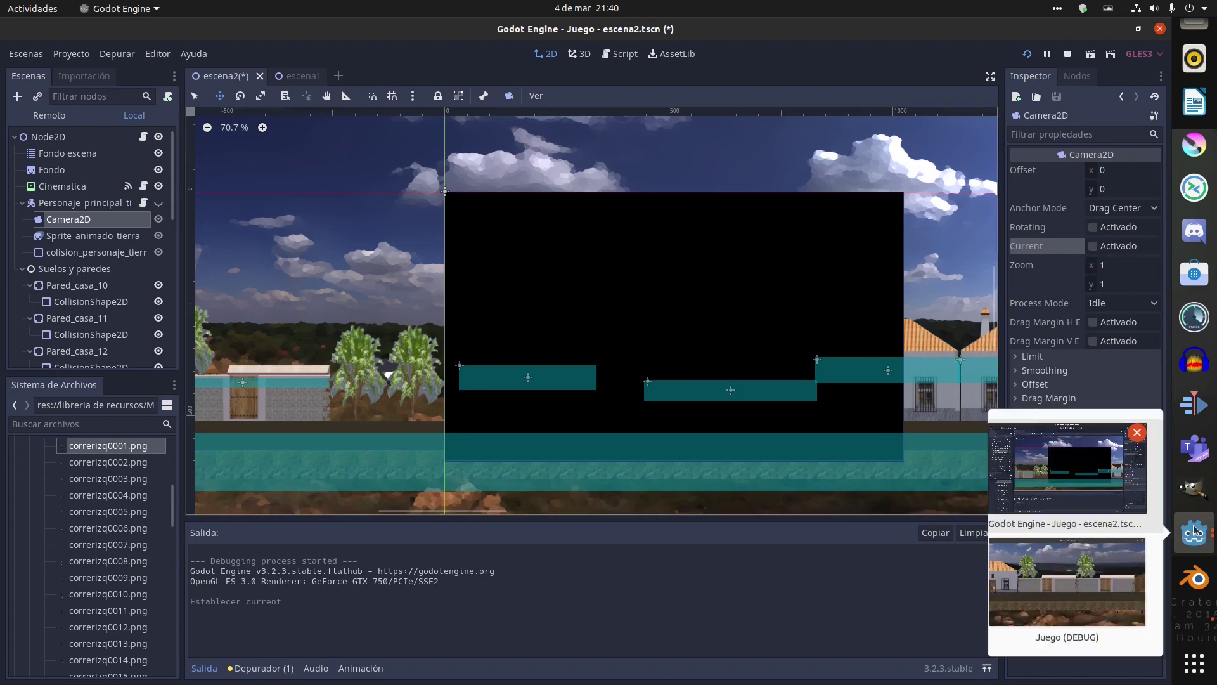
click(1058, 558)
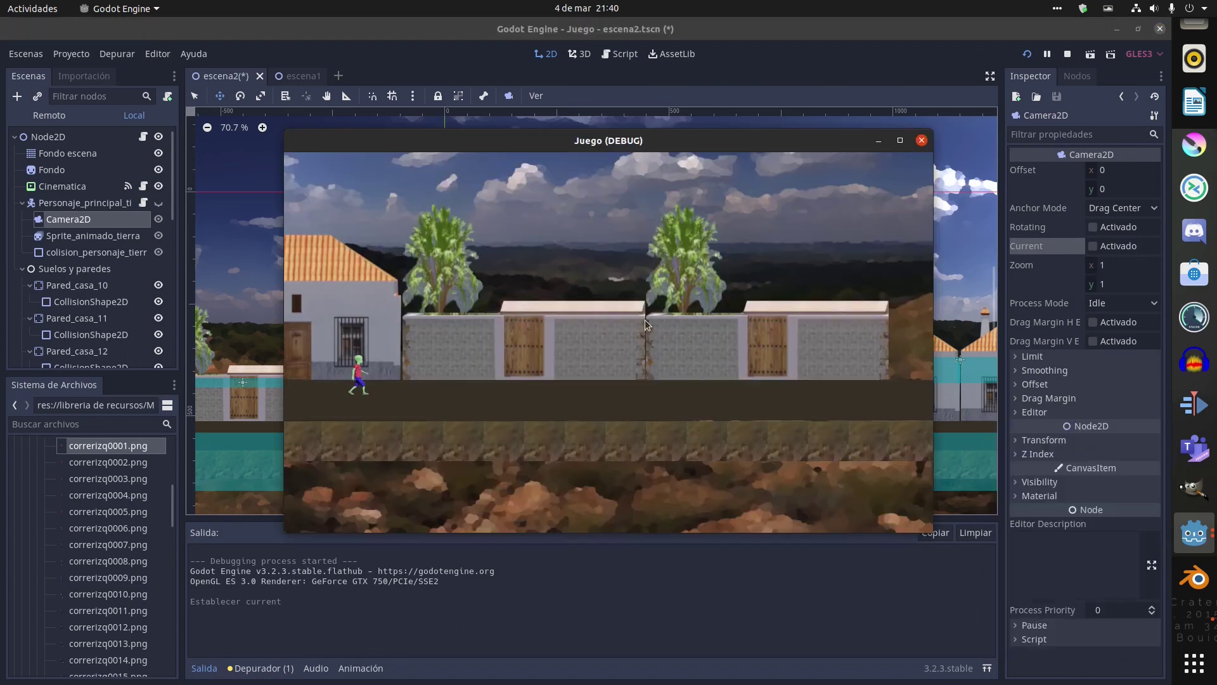
key(Right)
key(Right)
Re-enable Current on Camera2D and walk the character right in the Juego debug window.
click(1089, 248)
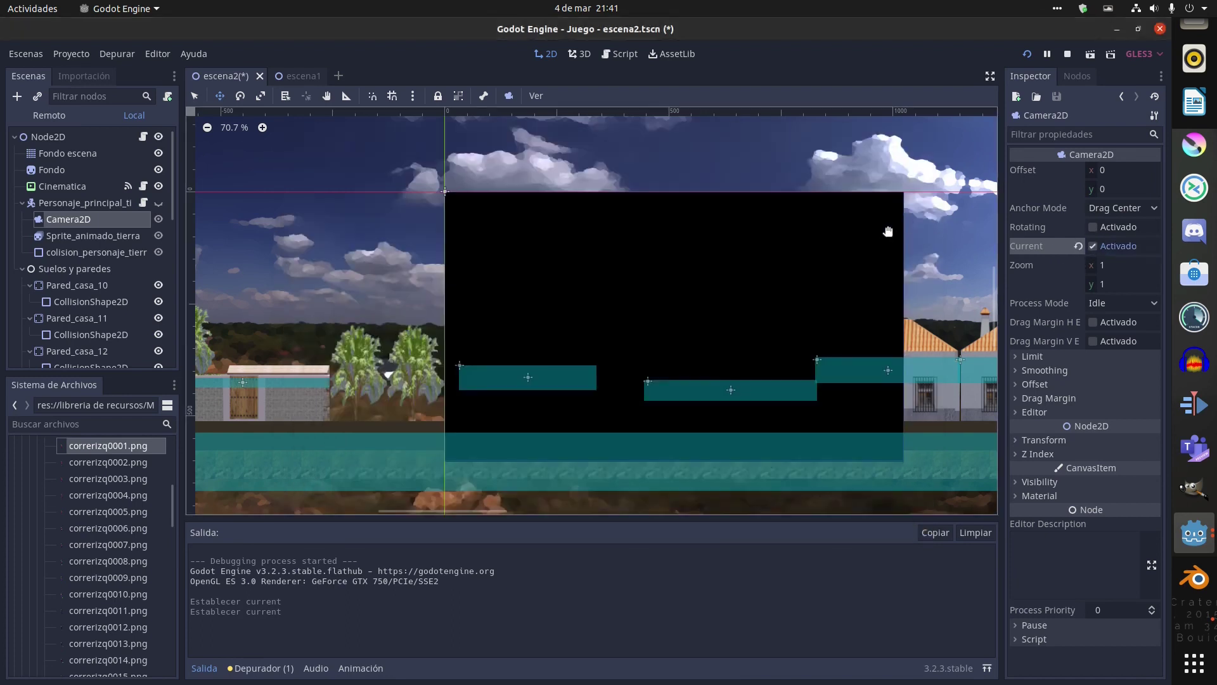
click(1194, 532)
click(1082, 576)
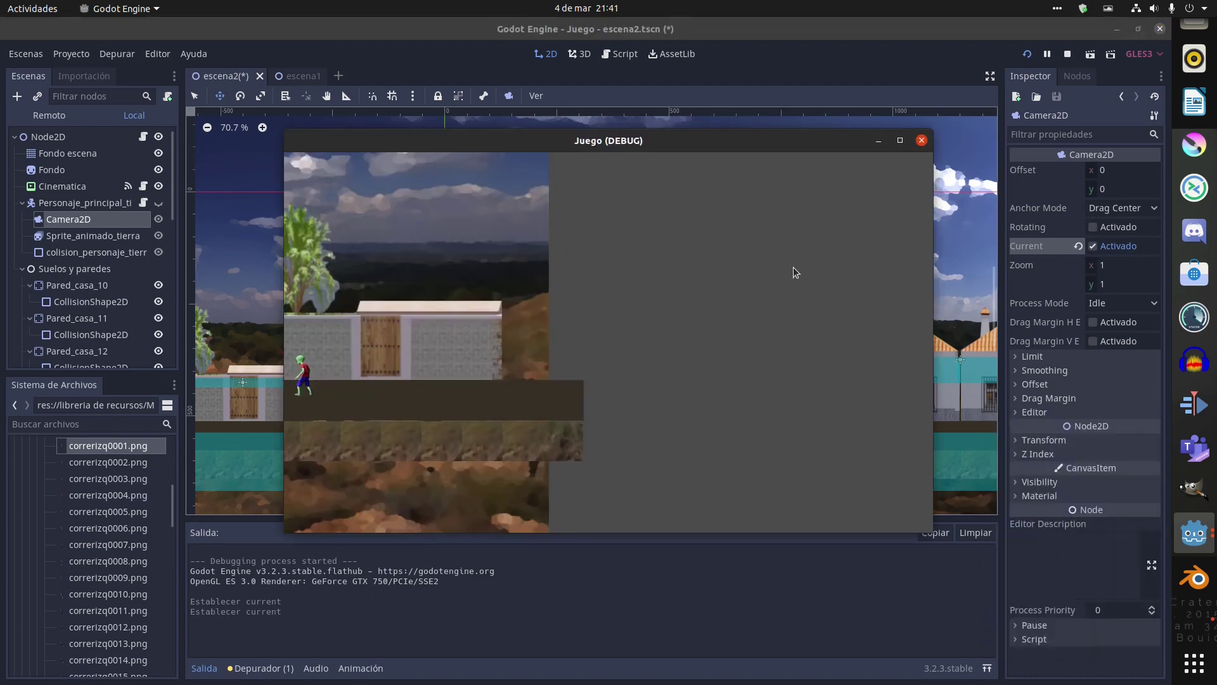
key(Right)
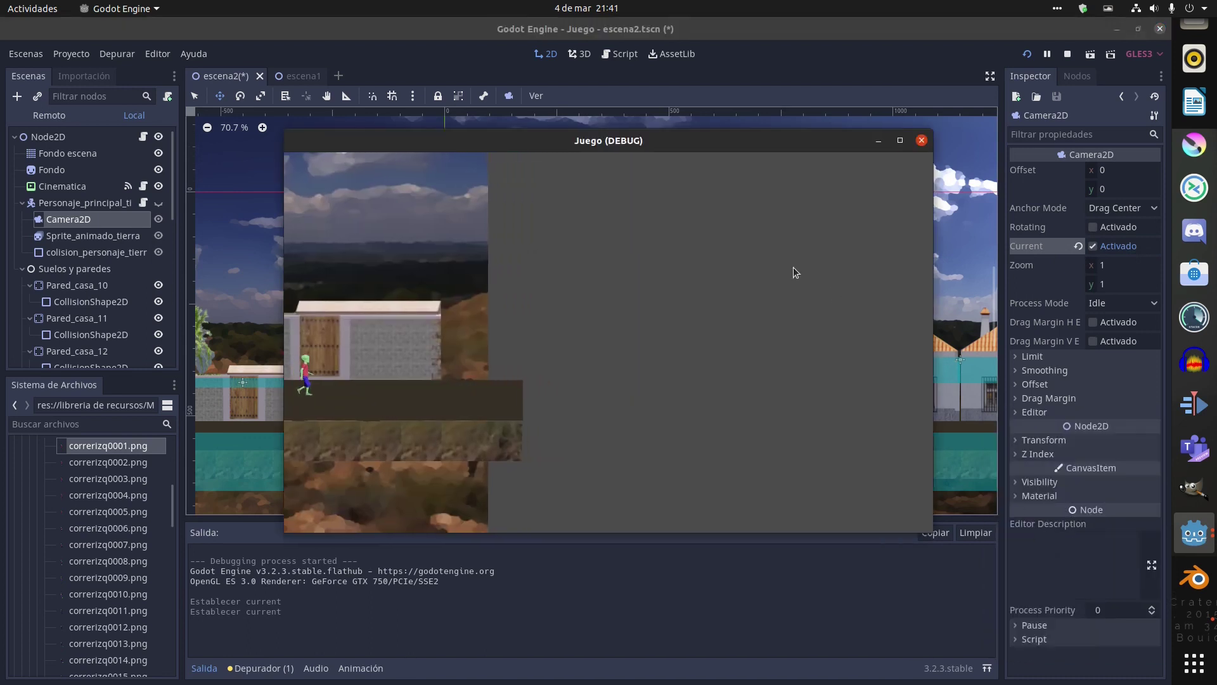
Walk and jump the character left and right past the houses as the camera follows.
key(Left)
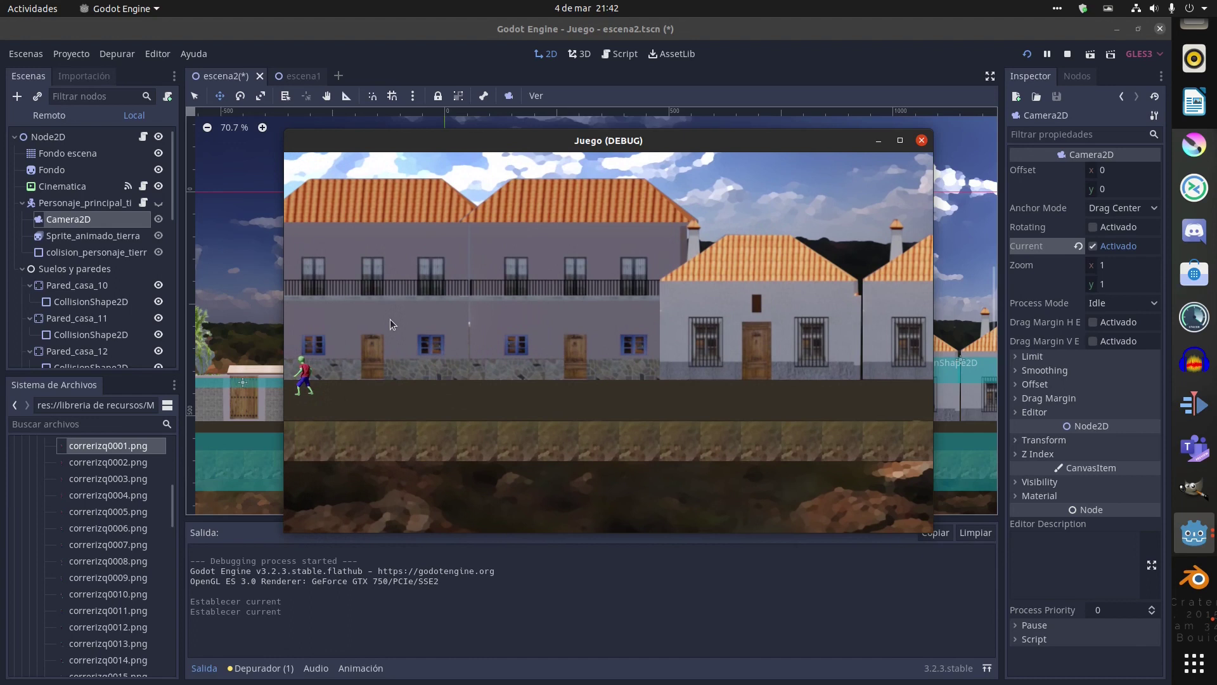
key(Left)
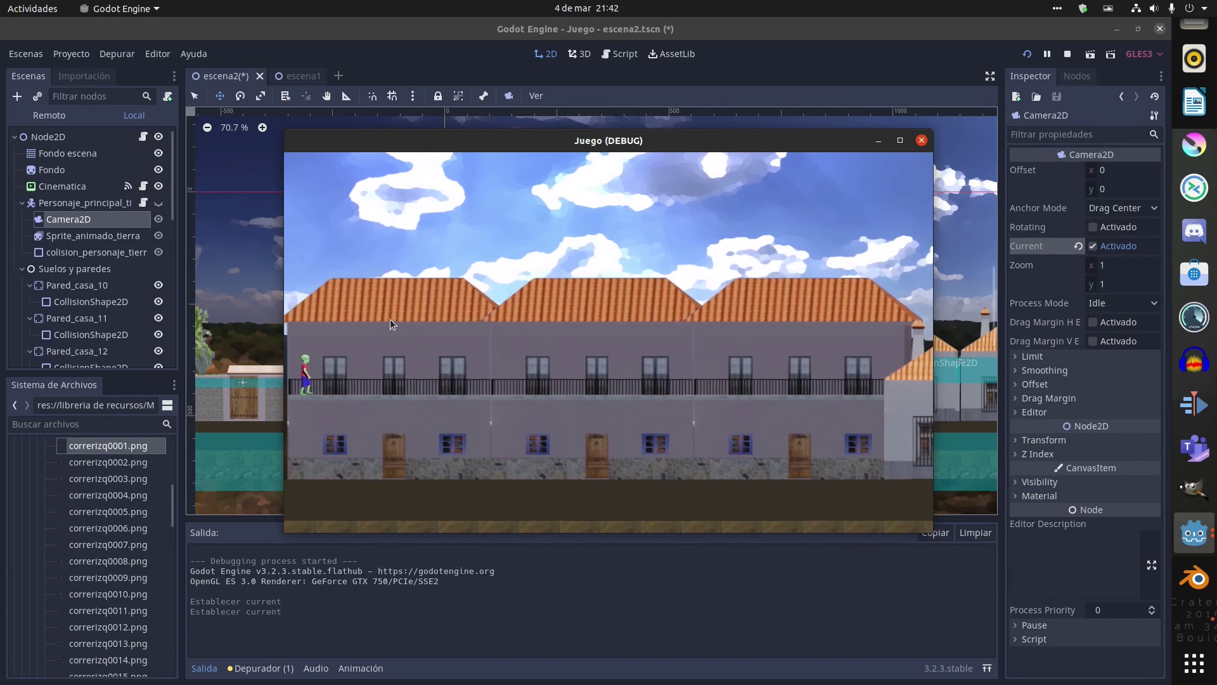
key(Right)
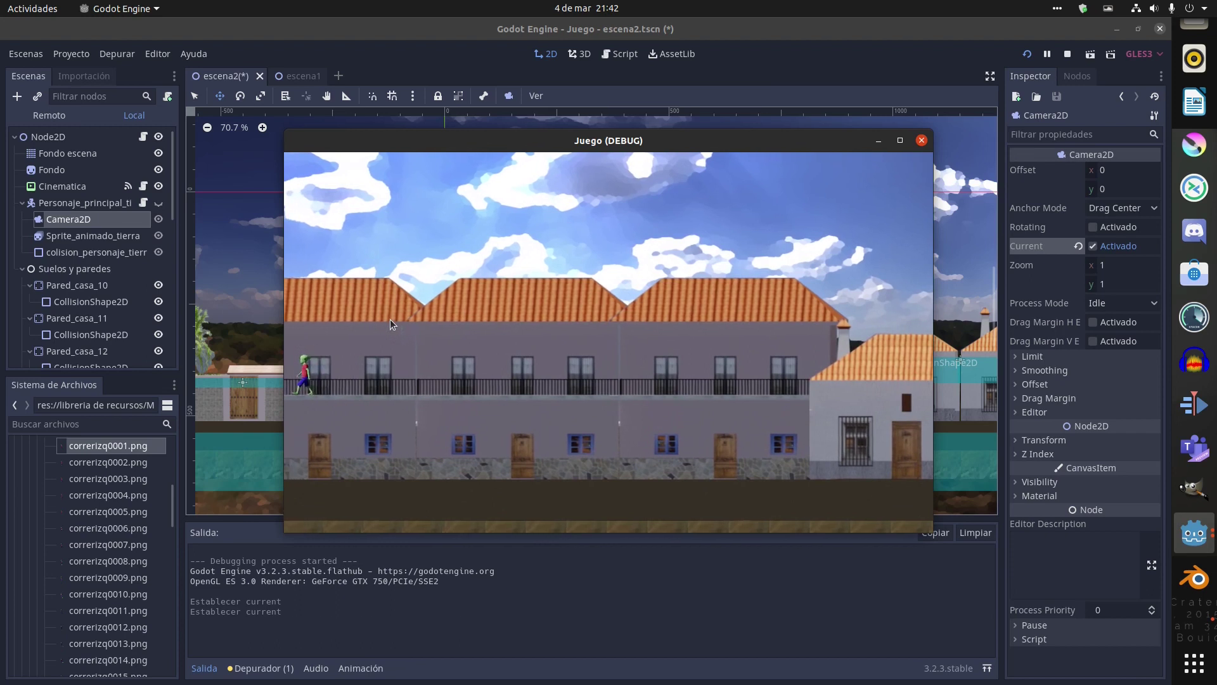
key(Up)
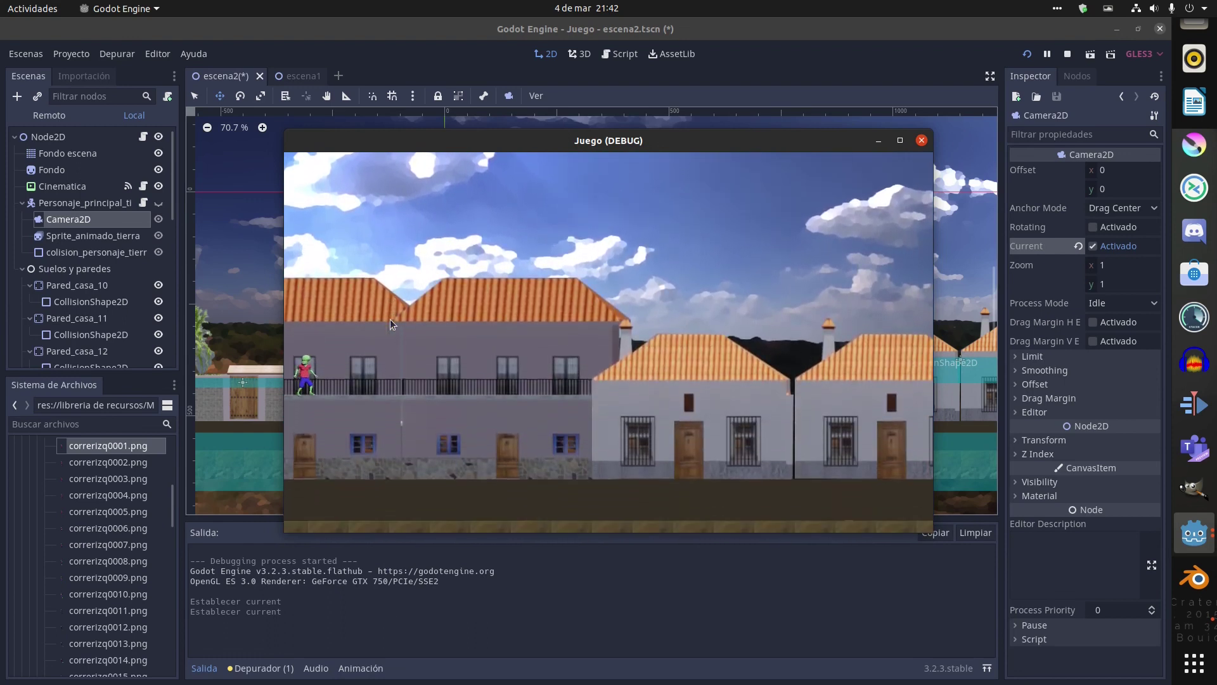
key(Left)
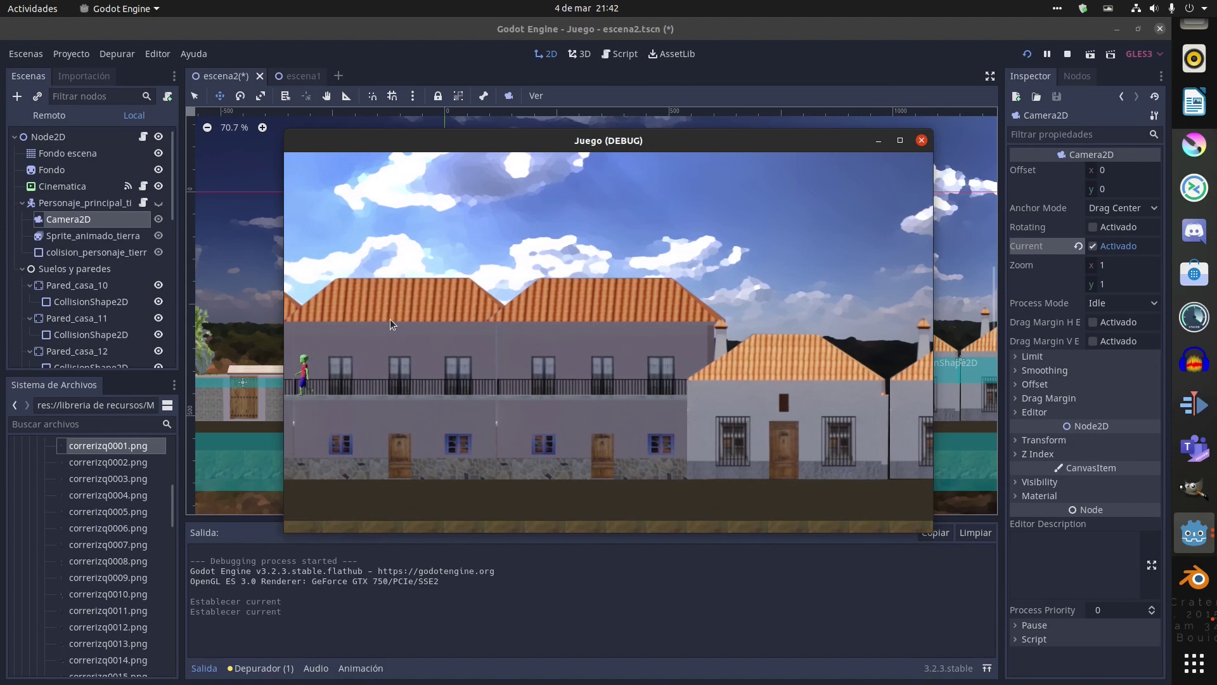
key(Left)
key(Right)
key(Up)
key(Left)
key(Left)
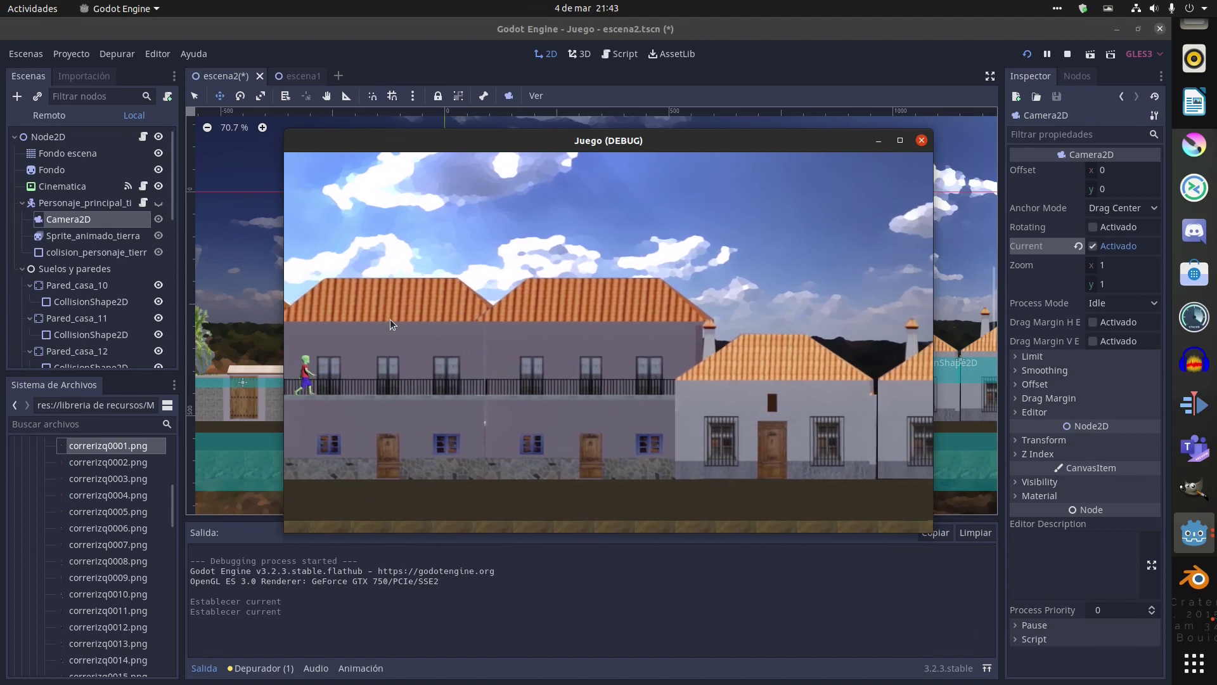
key(Left)
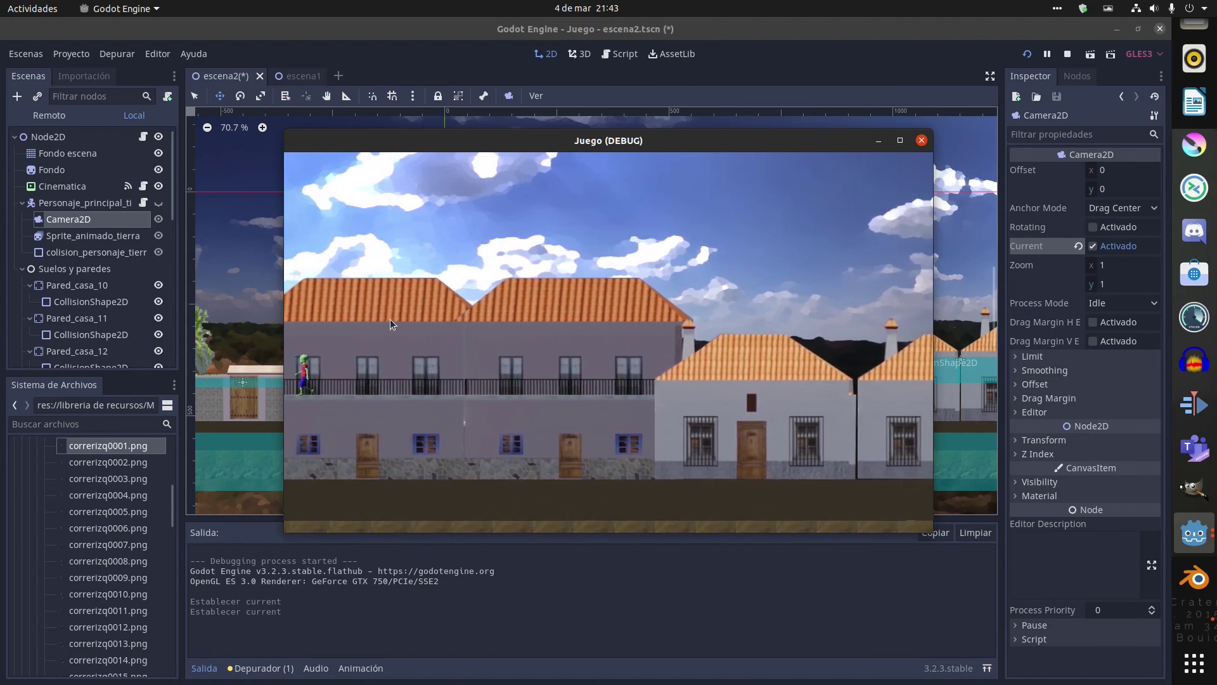
key(Left)
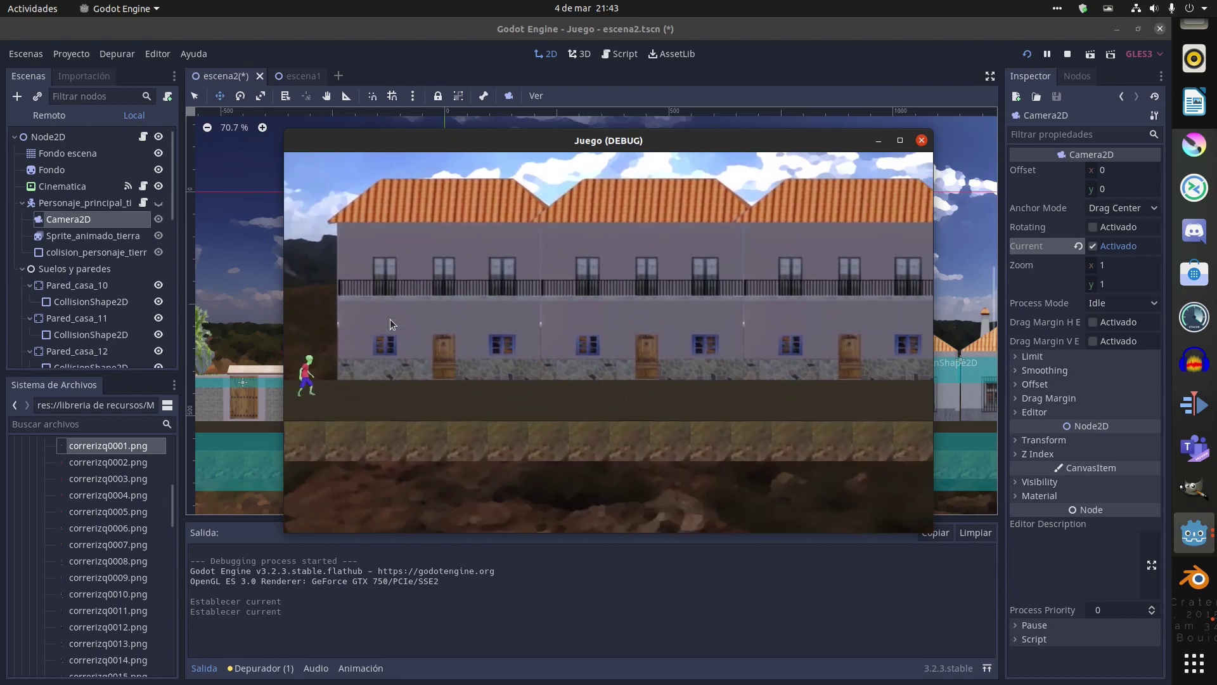
key(Left)
key(Left)
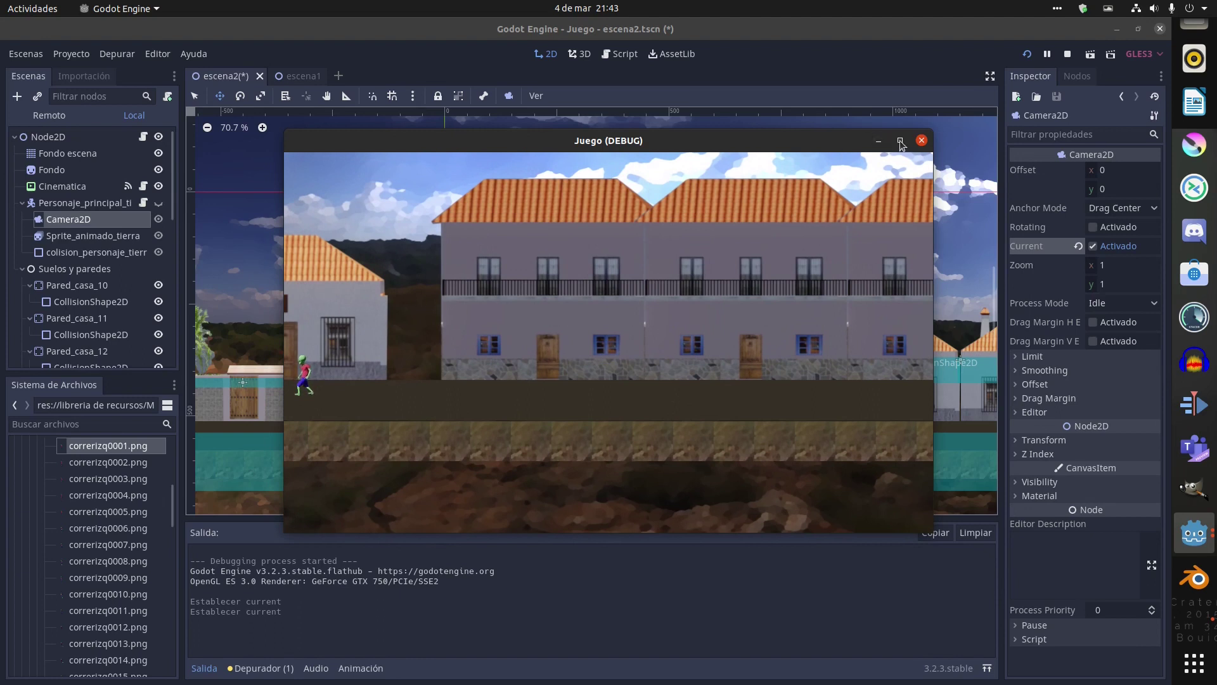
Close the Juego debug window, then zoom out and pan the 2D view toward the houses.
click(920, 144)
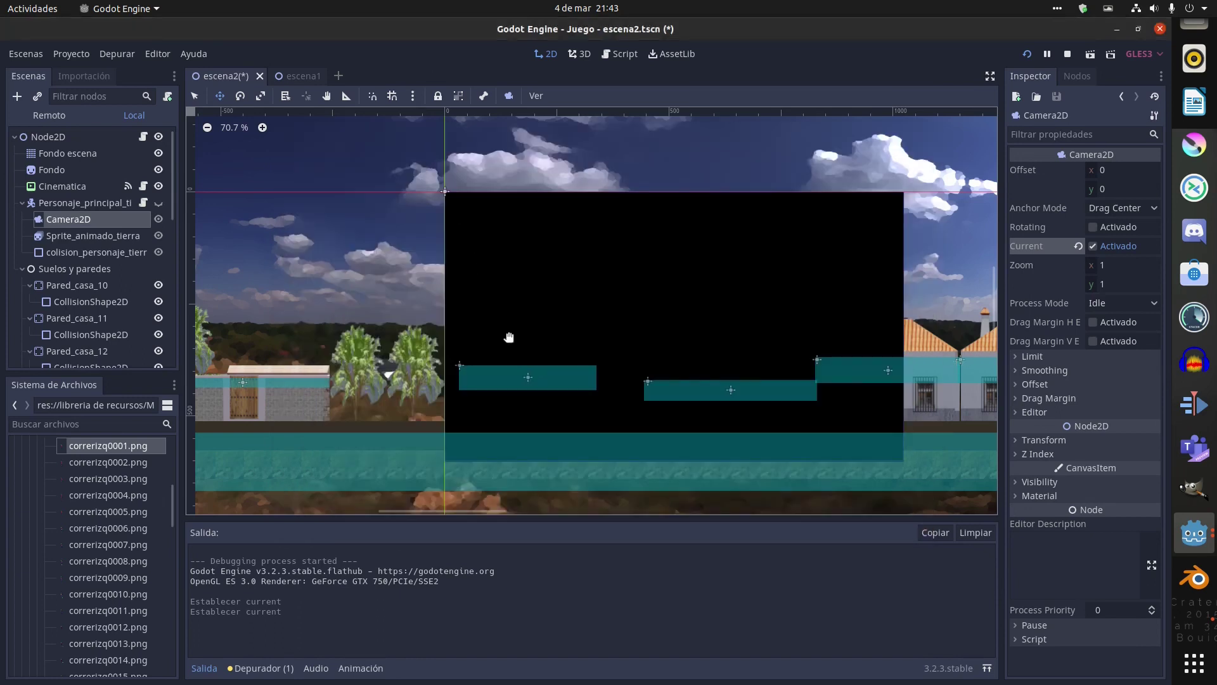
scroll(509, 337, down, 1)
drag(497, 340, 218, 366)
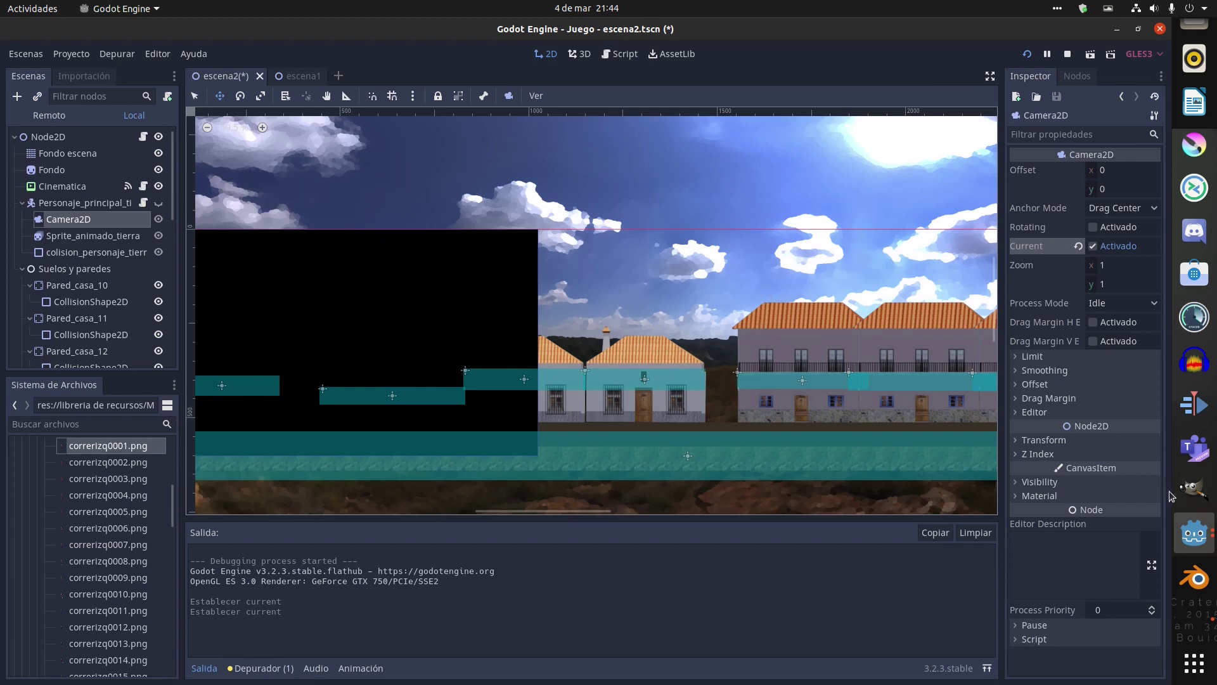
Walk the character right once more, then close the game and save and rerun escena2.
click(1194, 533)
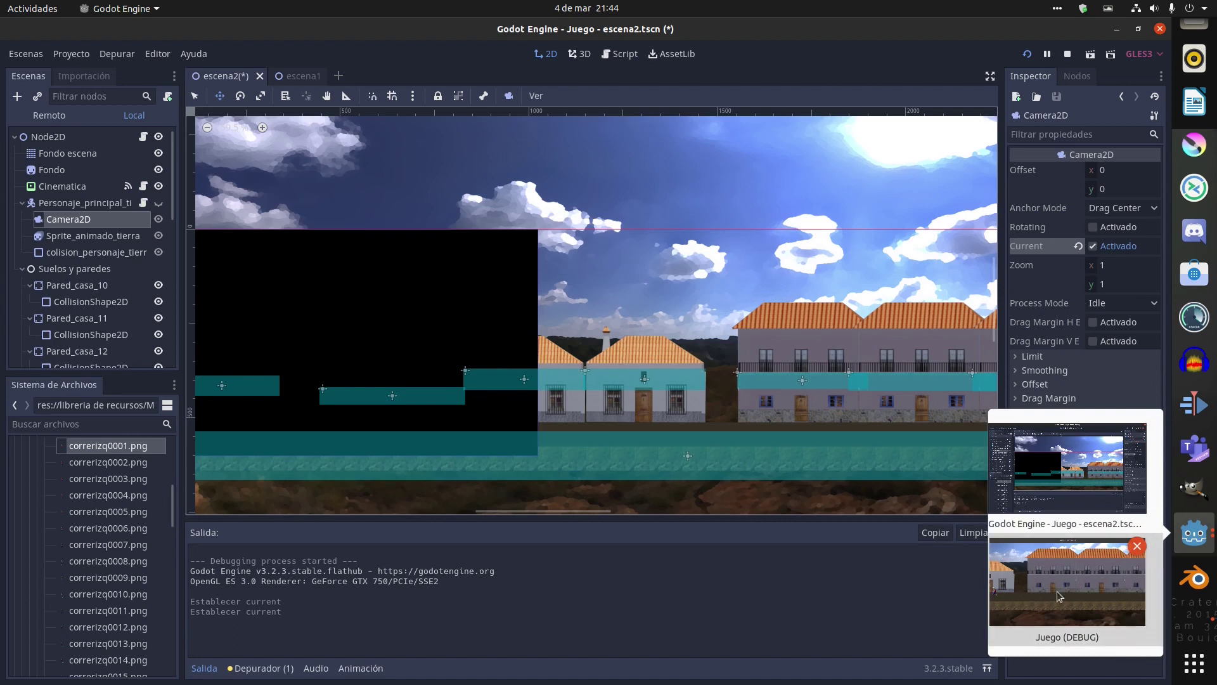
click(1057, 596)
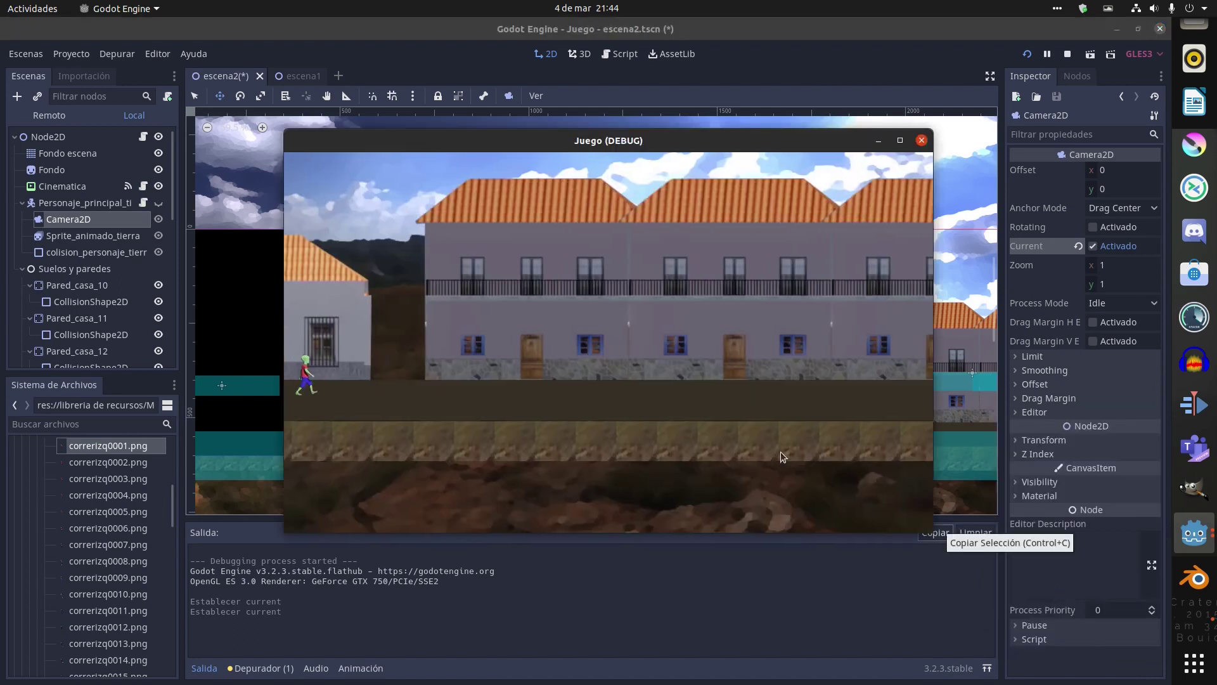
key(Right)
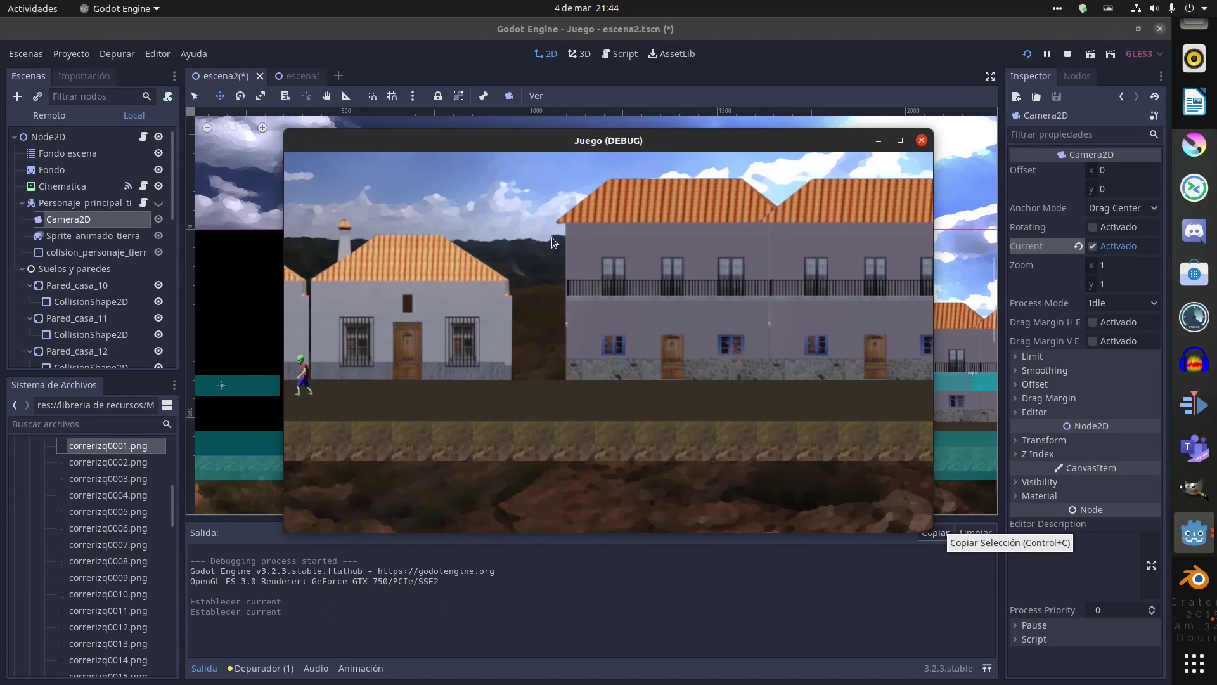
click(922, 141)
click(1027, 54)
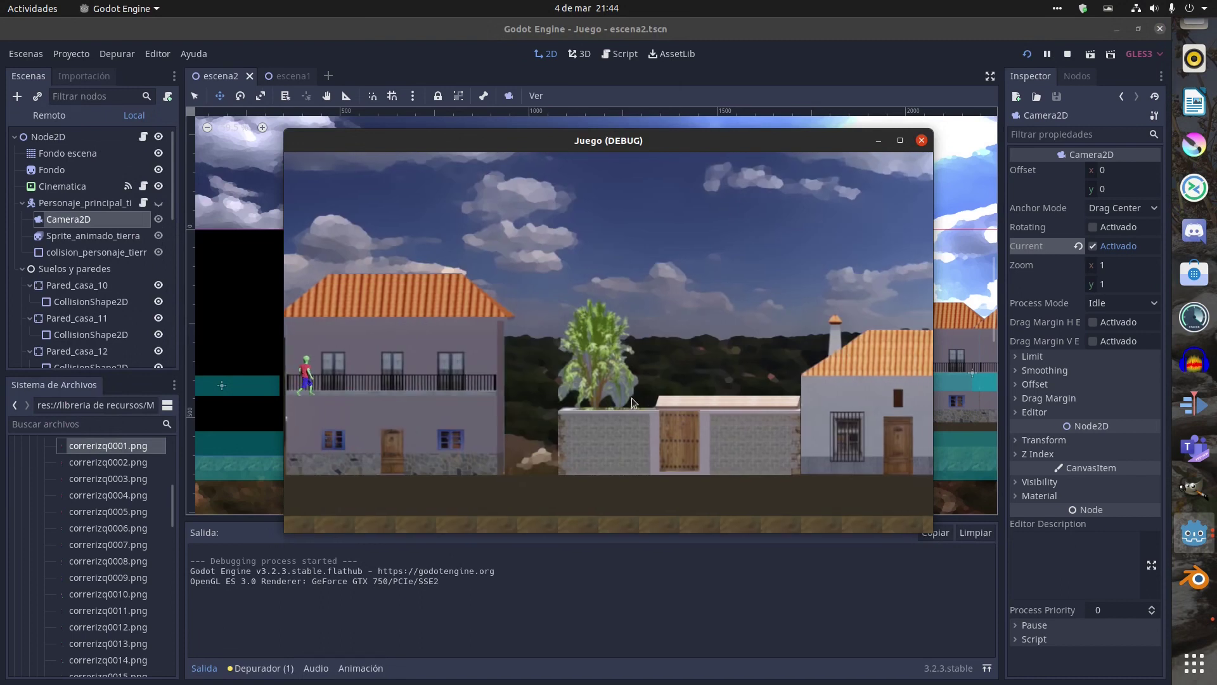
Run and jump the character right from the balcony onto the wall, walking along it.
key(Right)
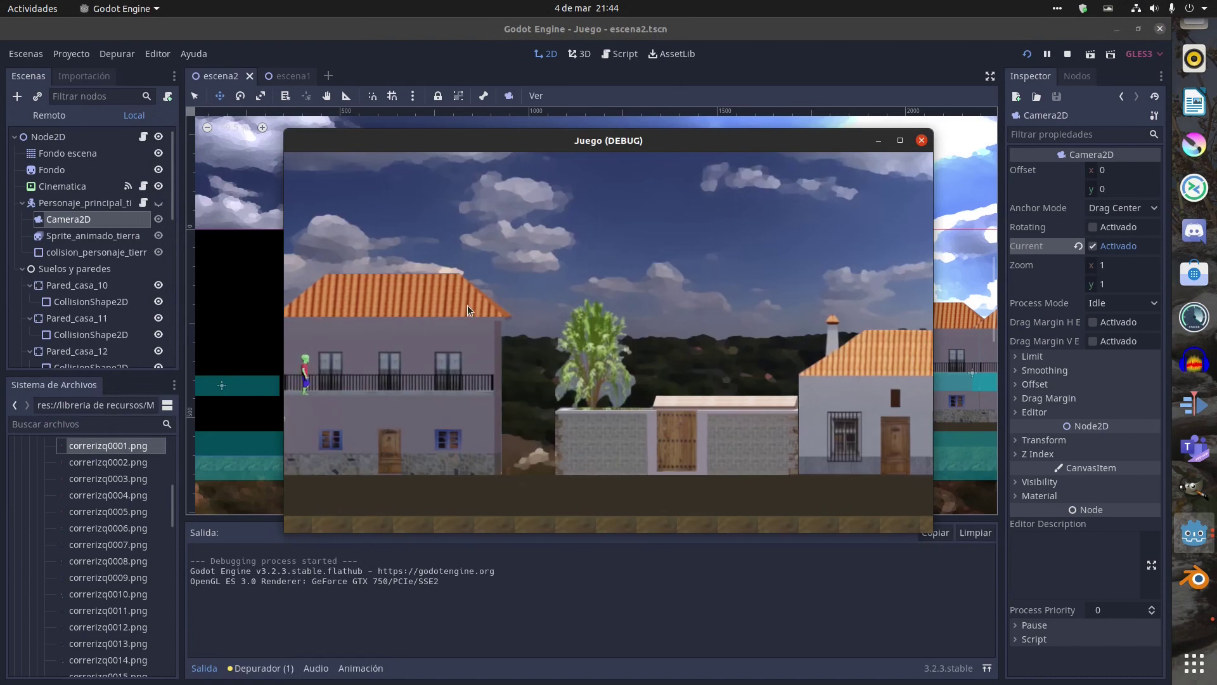
key(space)
key(Left)
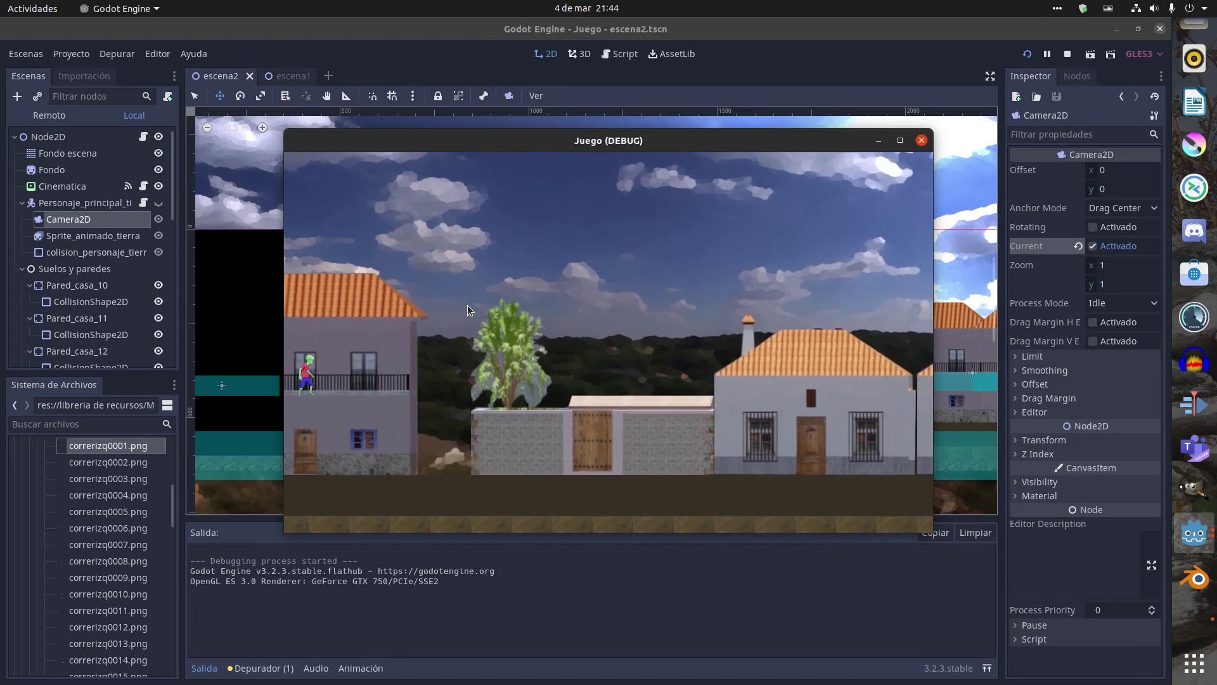
key(Right)
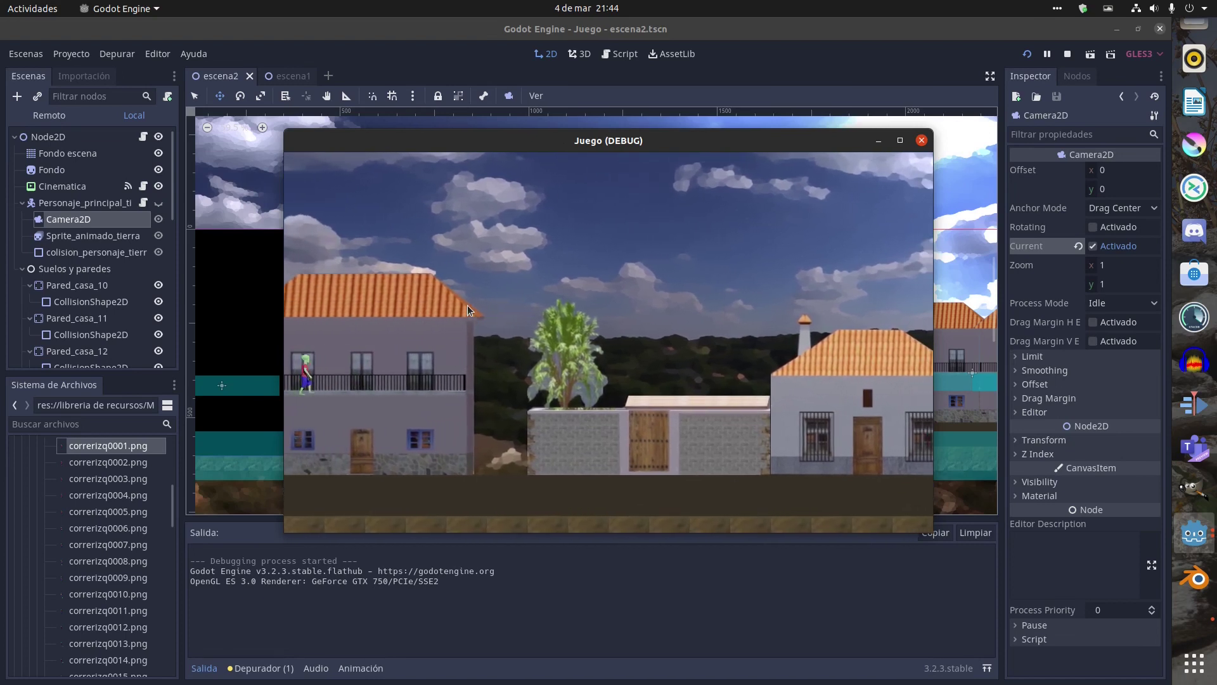
key(space)
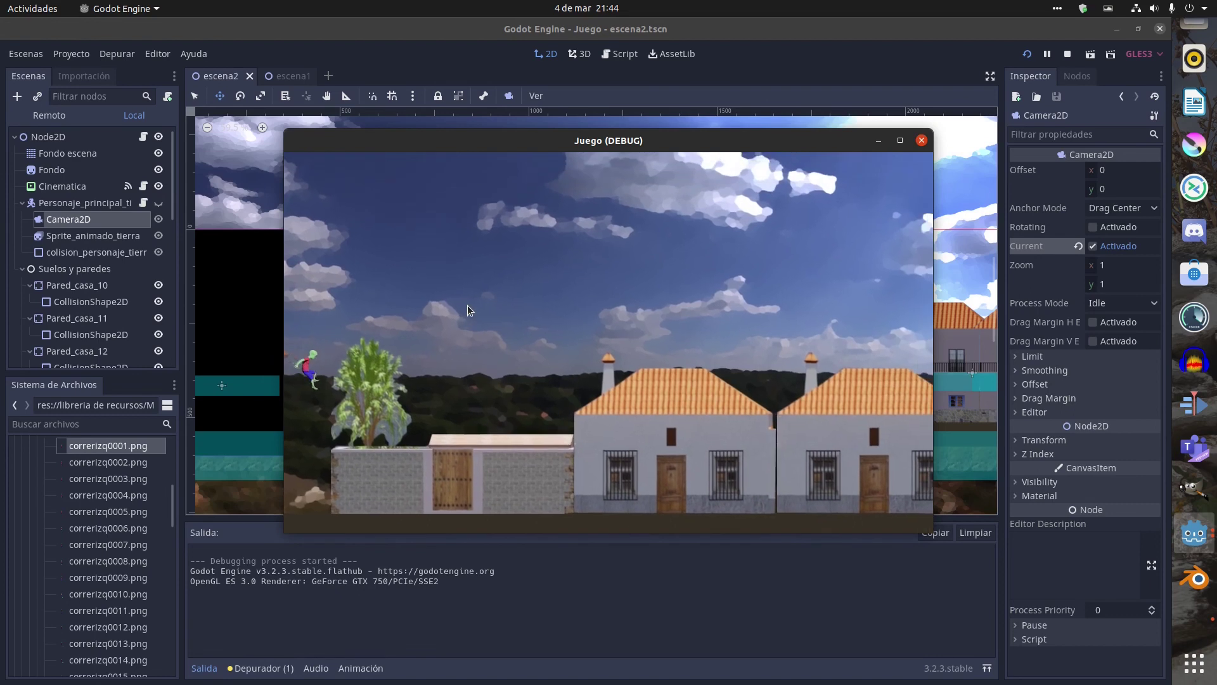
key(Right)
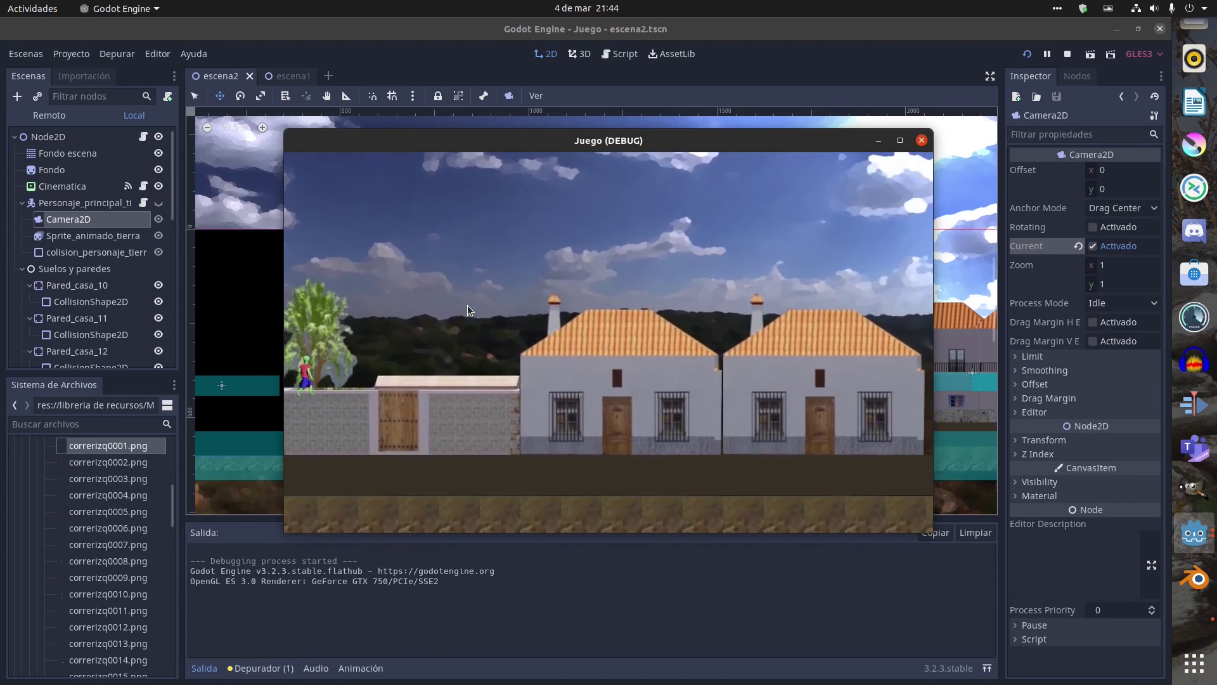
key(Left)
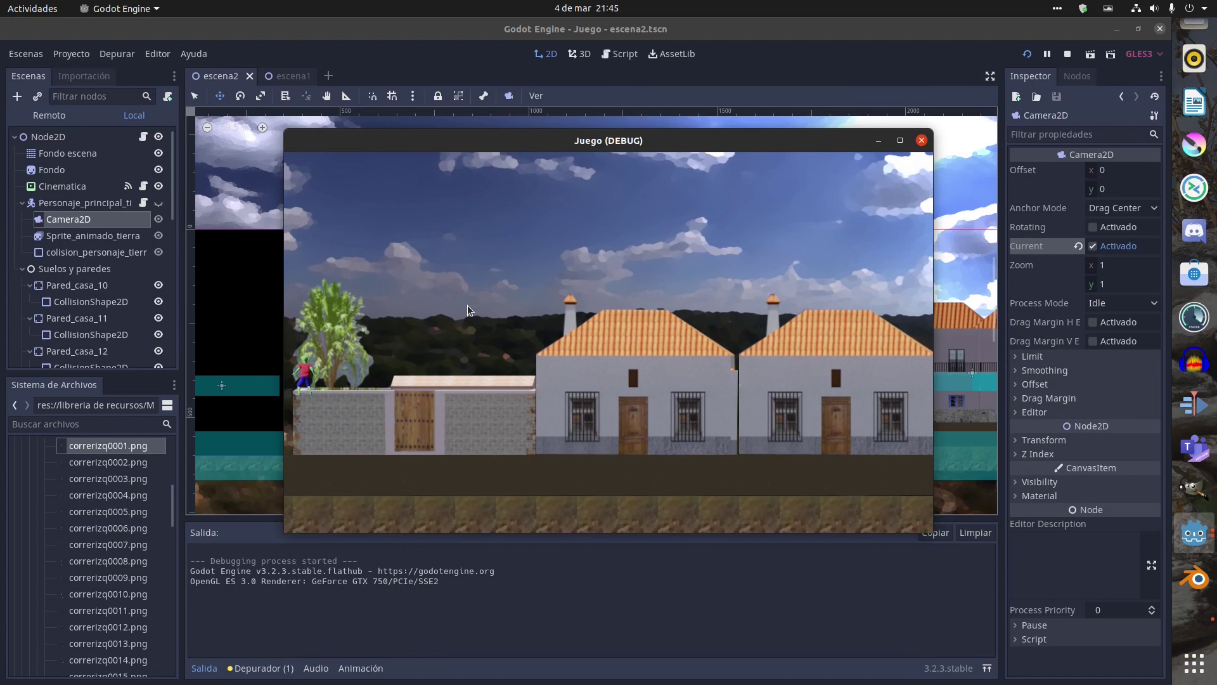
key(Right)
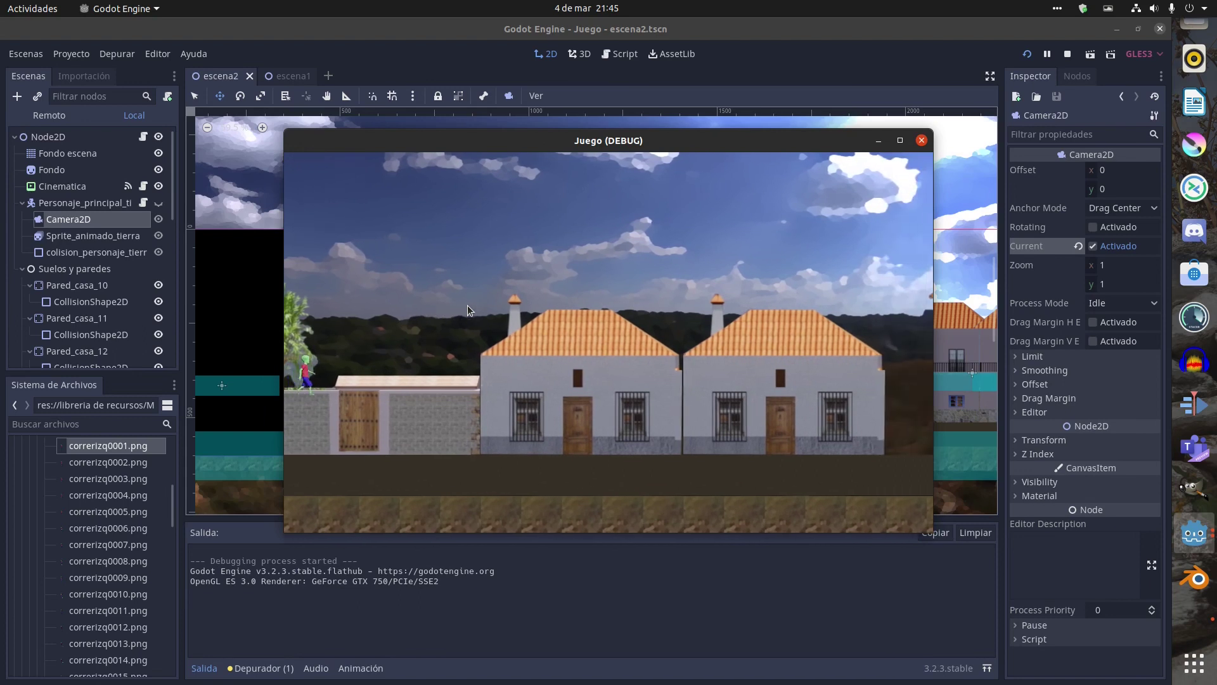
key(Left)
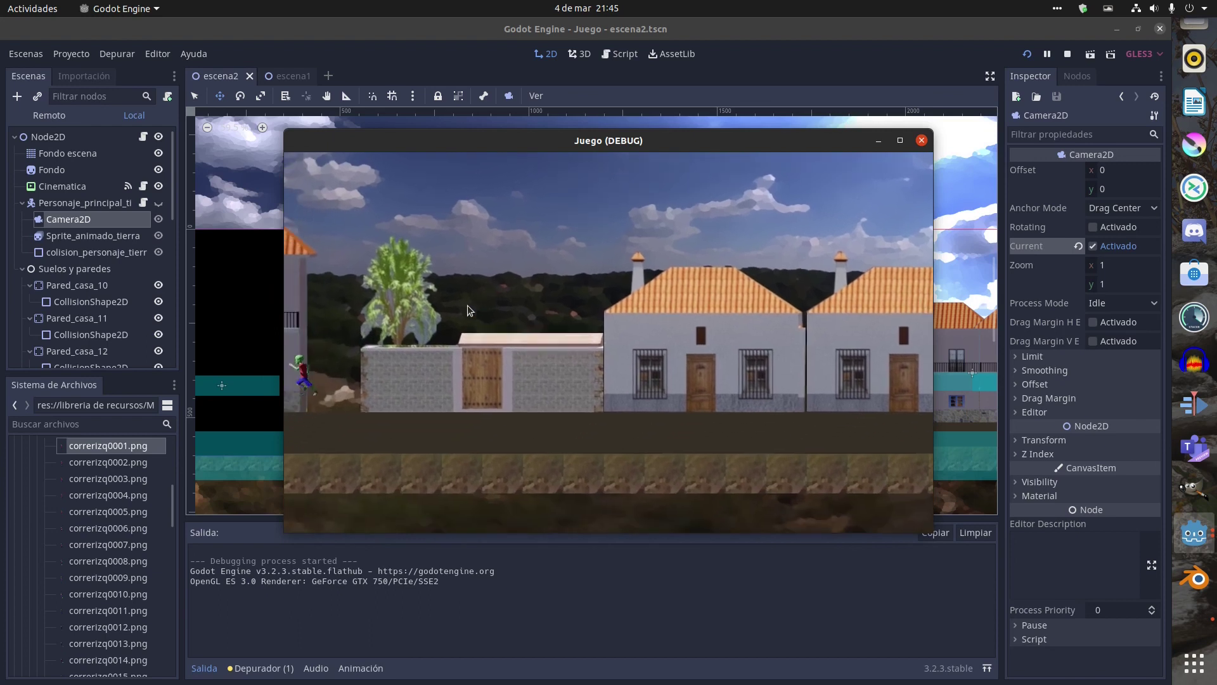
key(Right)
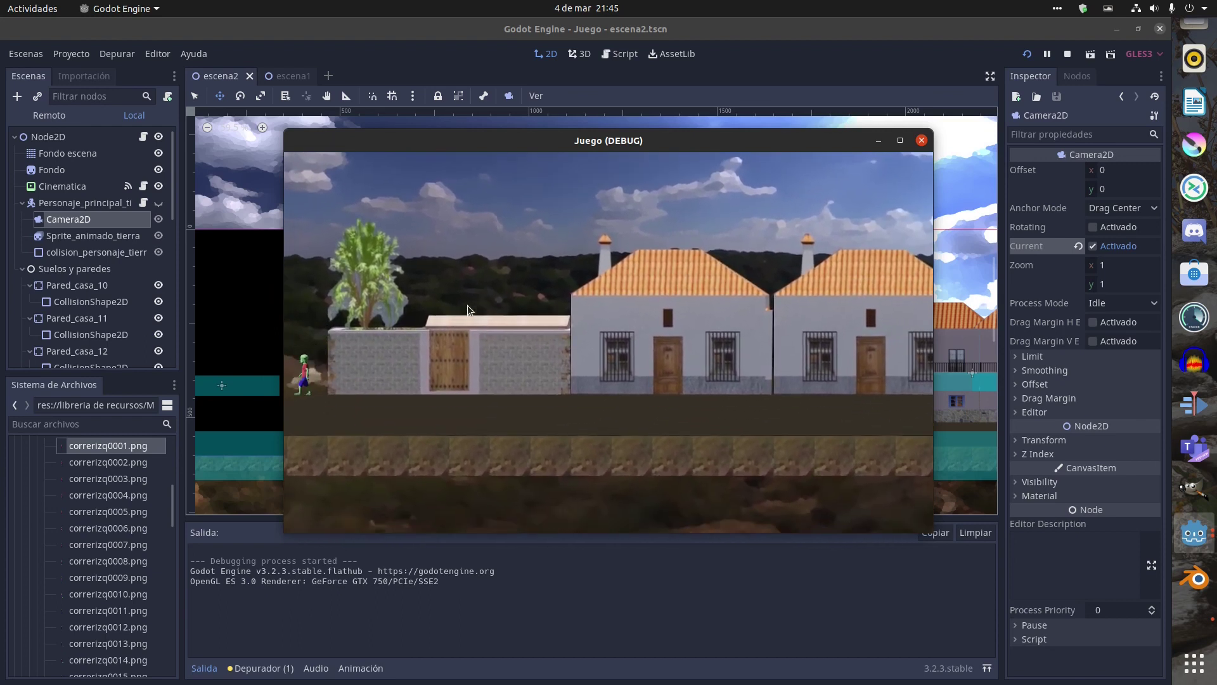
key(Right)
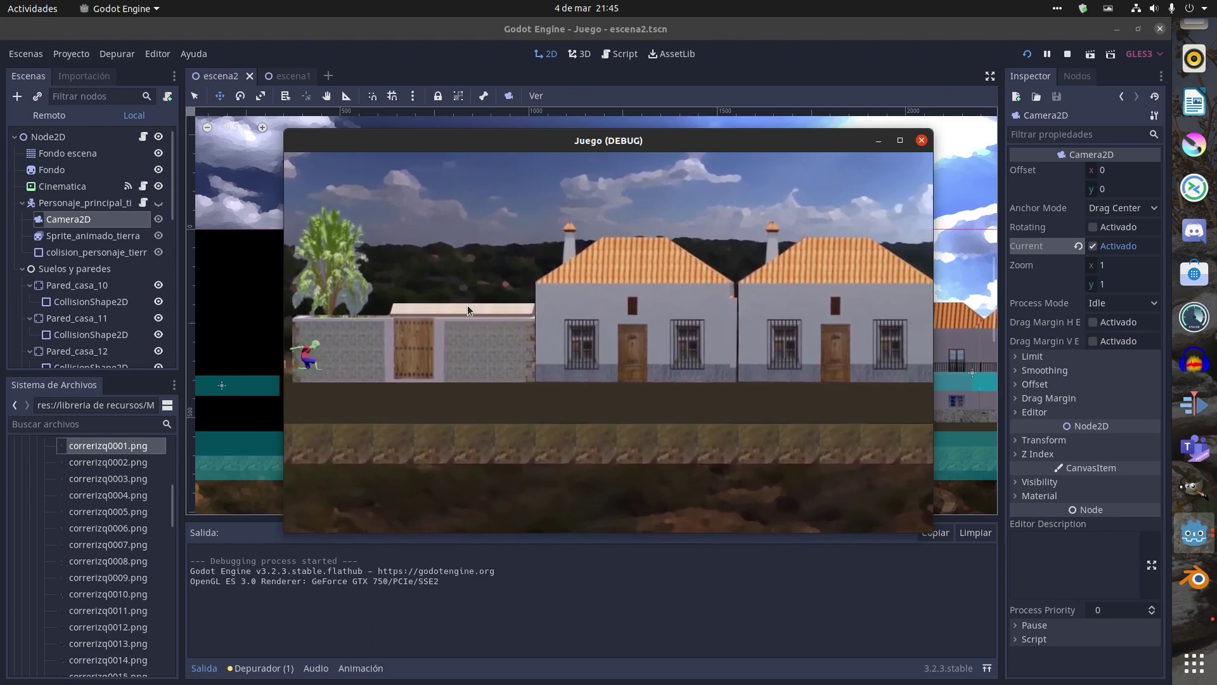
key(Left)
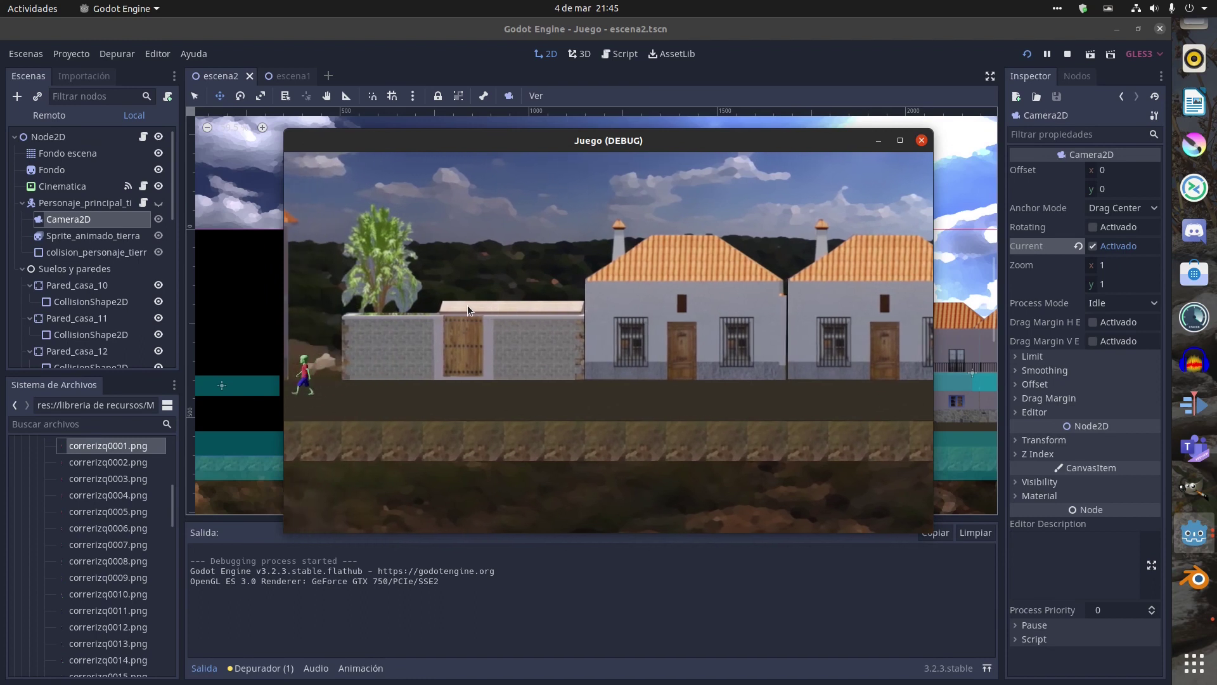
key(Up)
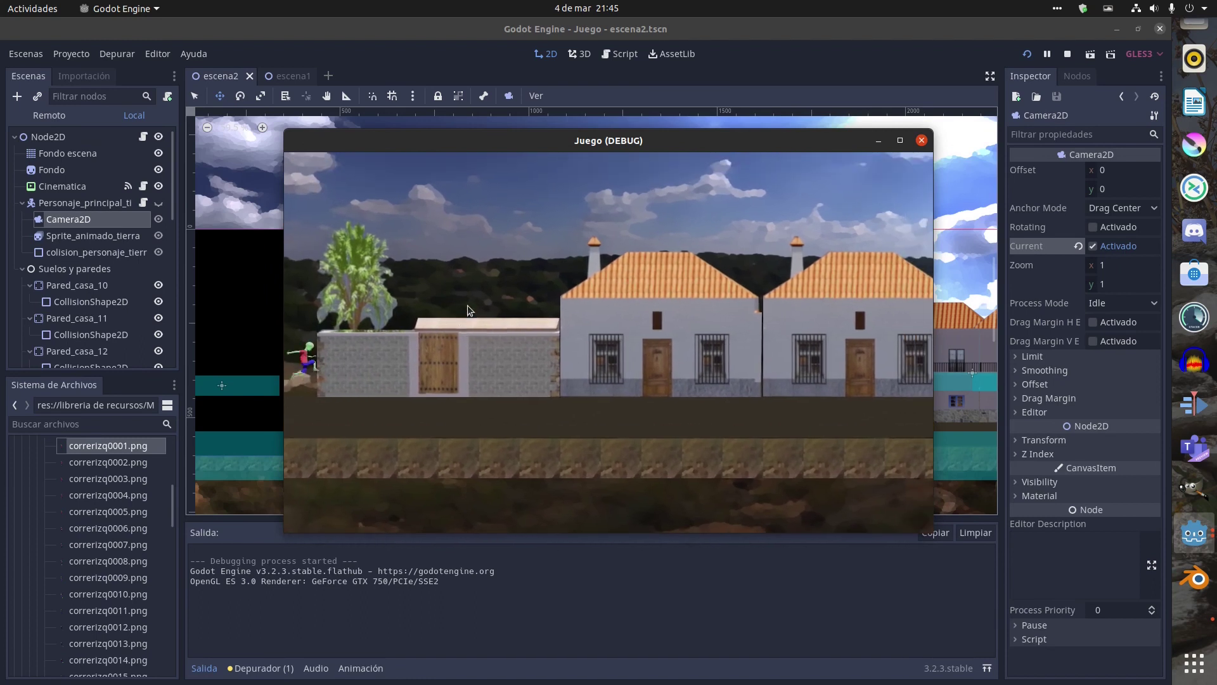
key(Right)
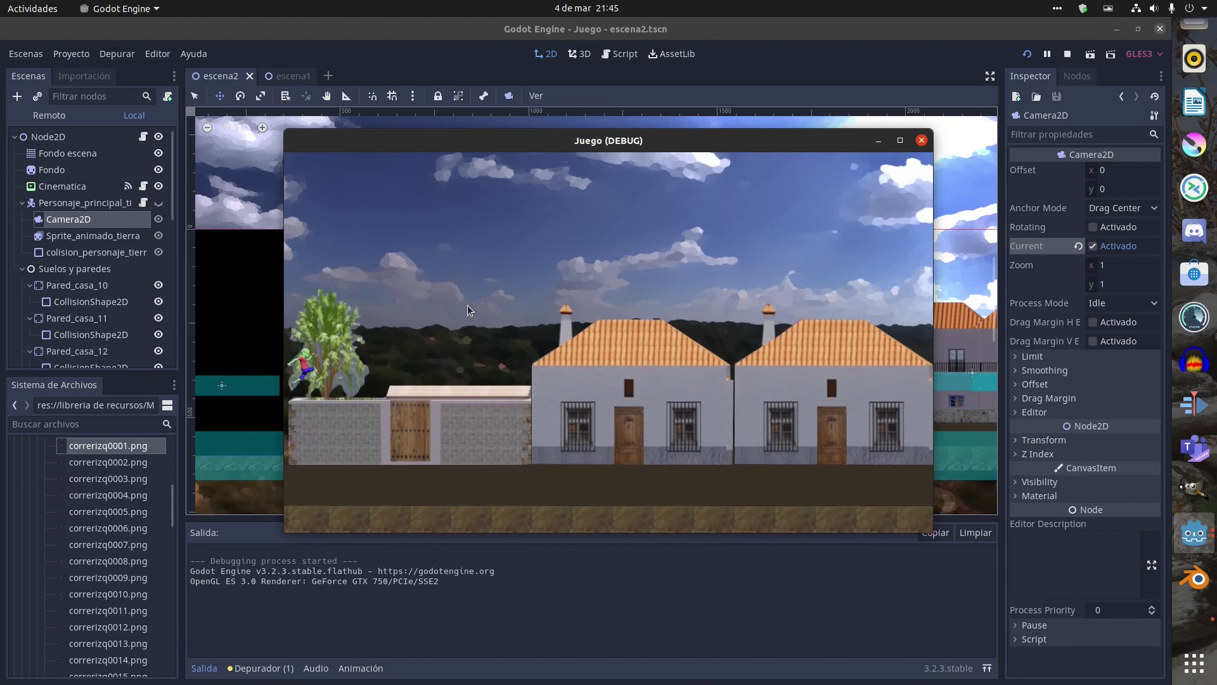
Jump the character back onto the balcony, walk it back and forth, then drop to the ground.
key(Left)
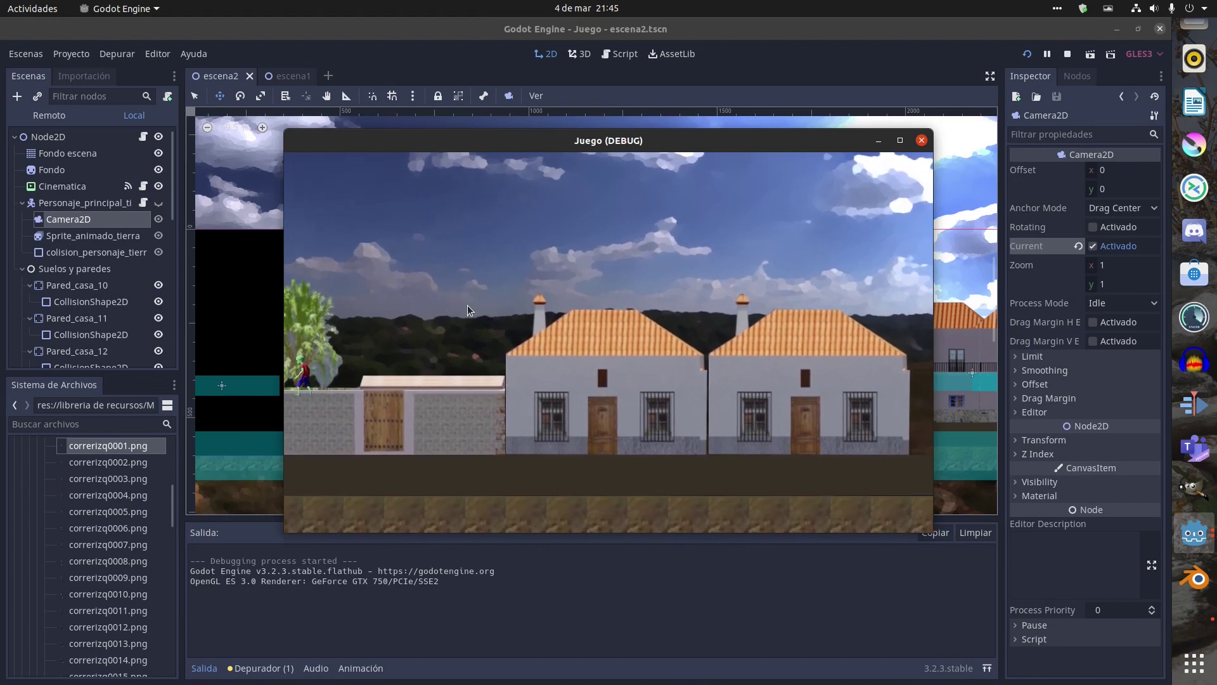
key(Left)
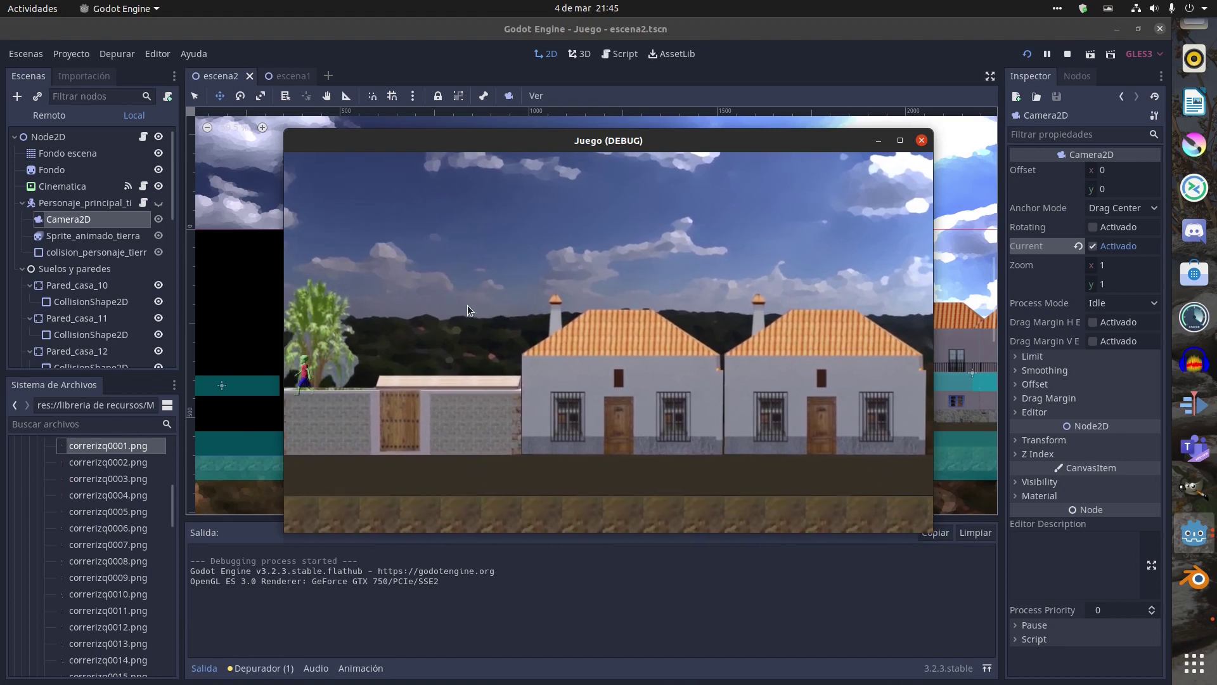
key(Up)
key(Left)
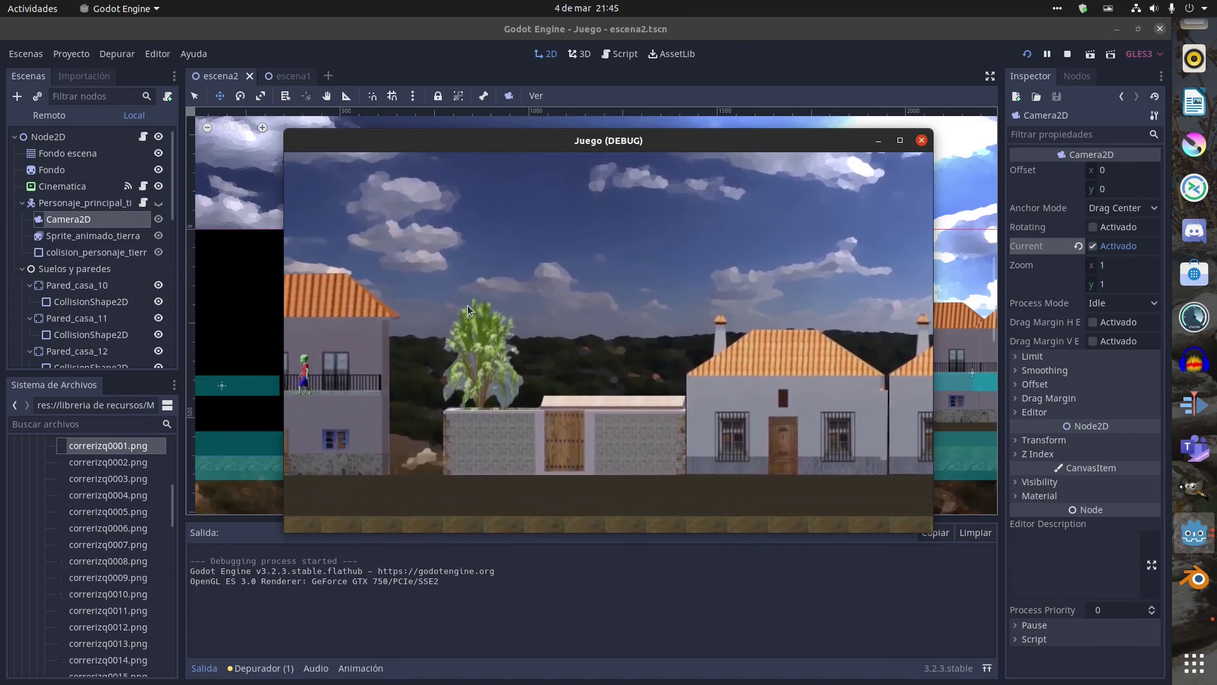
key(Left)
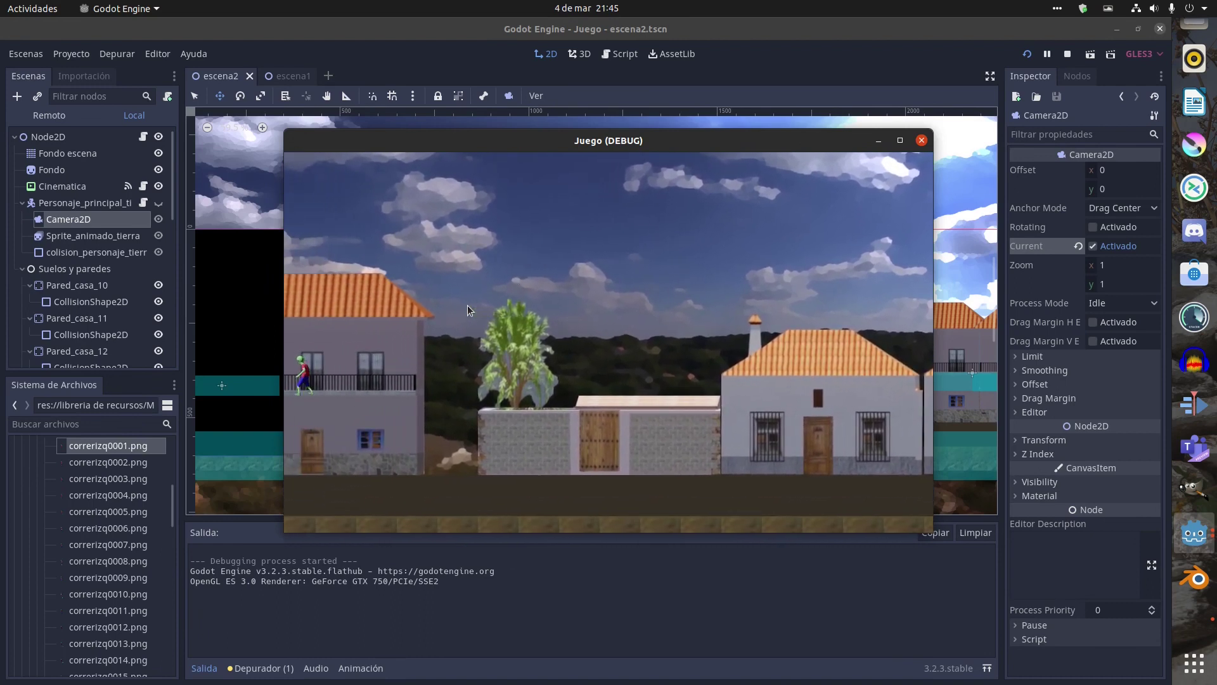
key(Right)
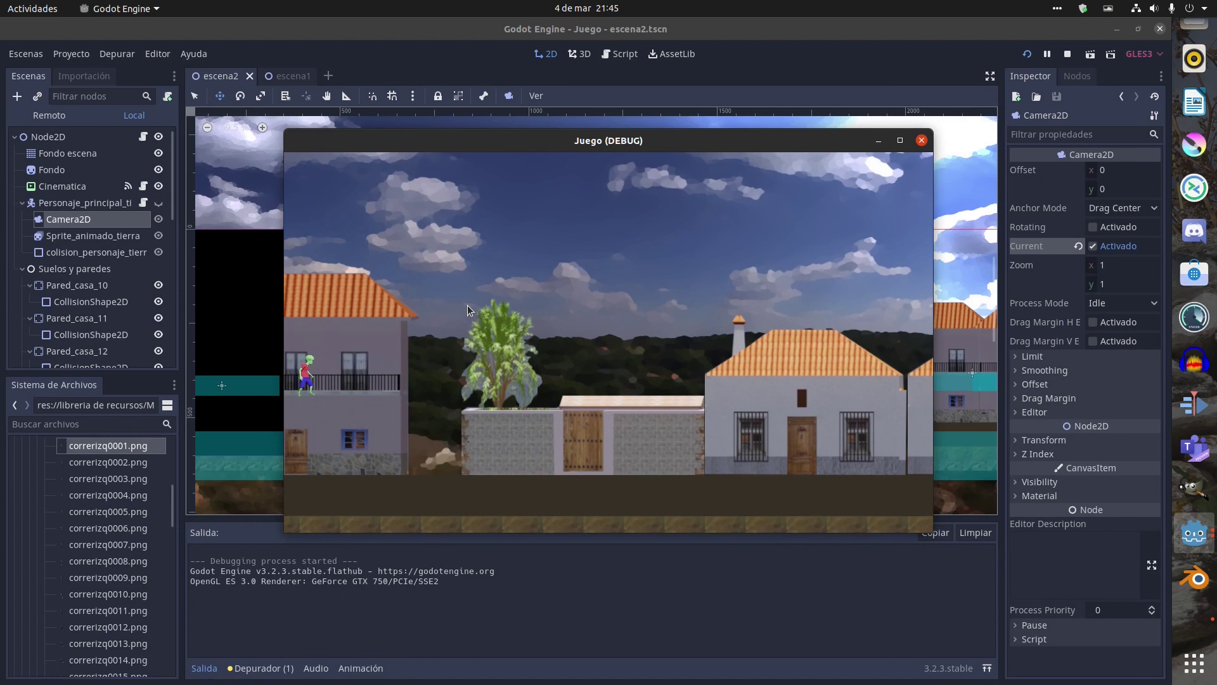
key(Right)
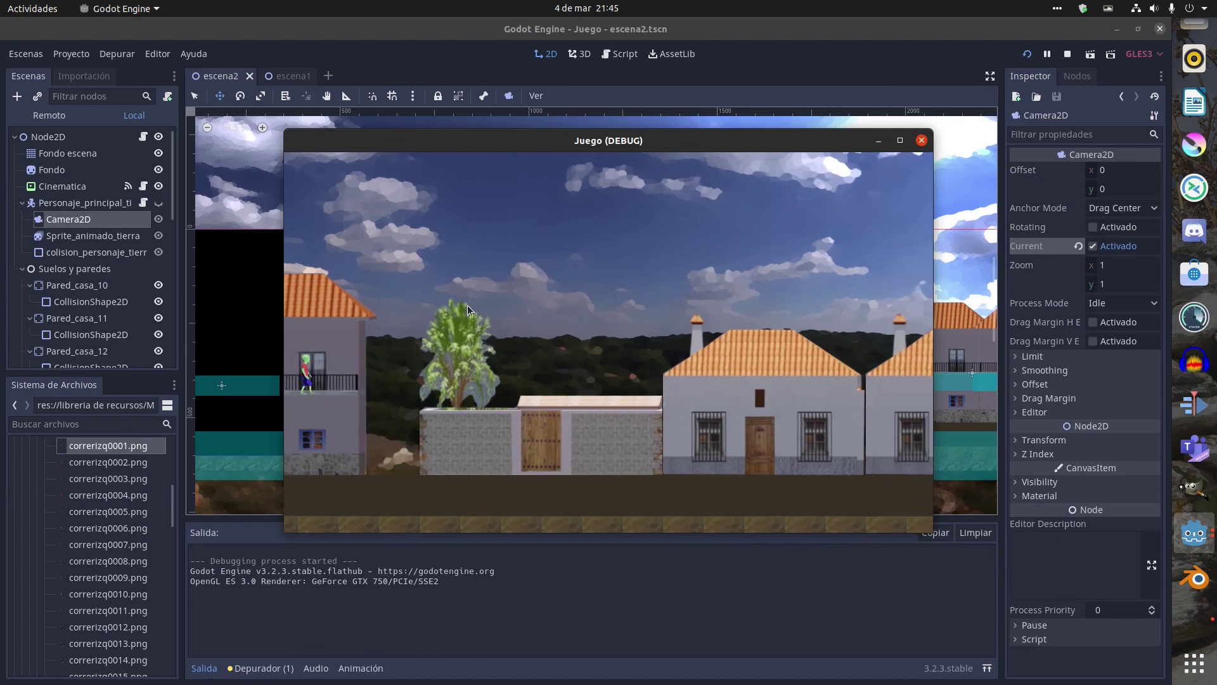
key(Left)
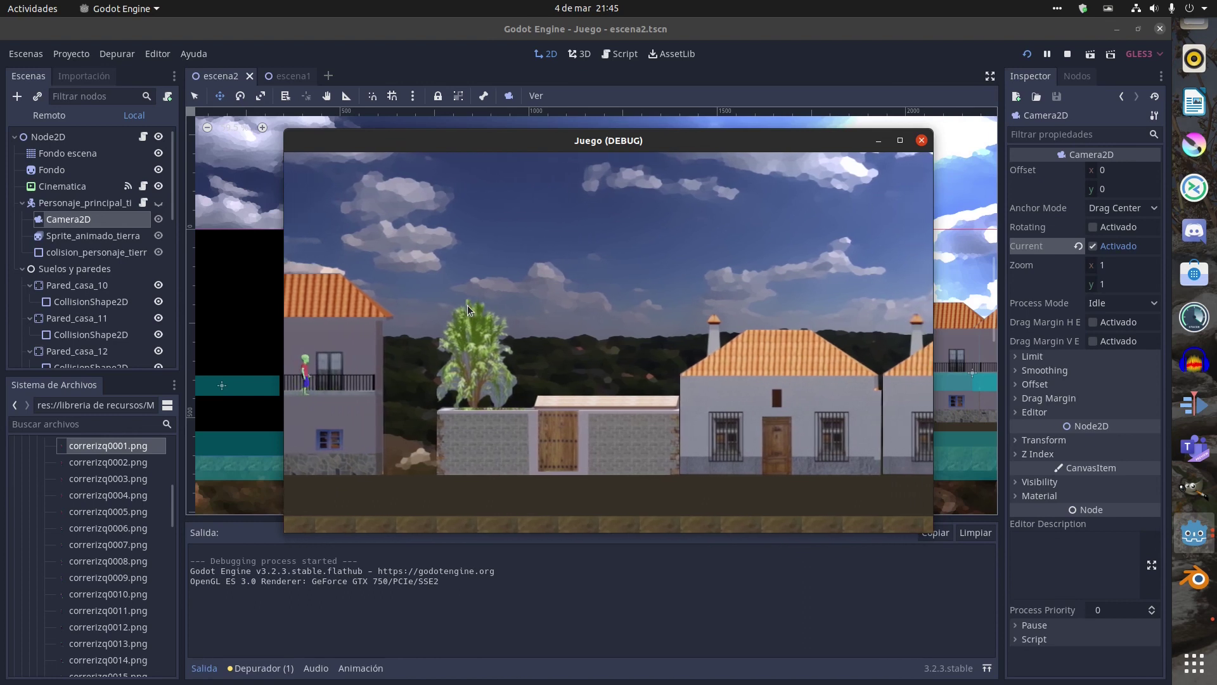
key(Right)
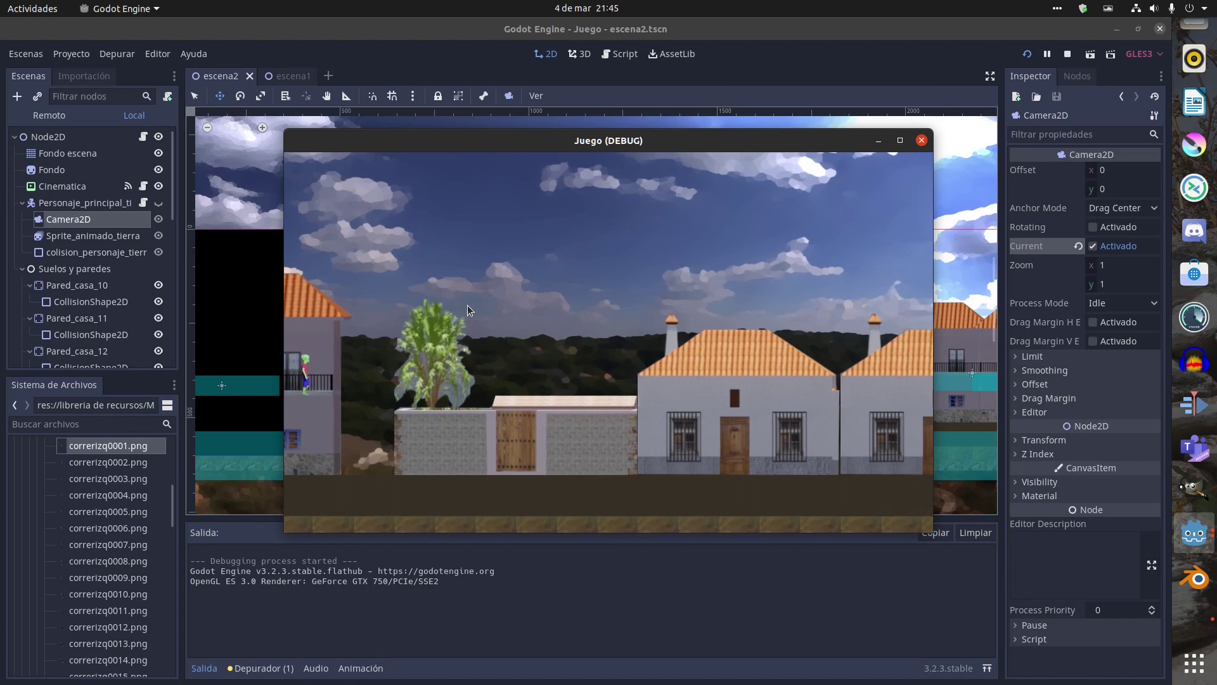
key(Right)
key(Left)
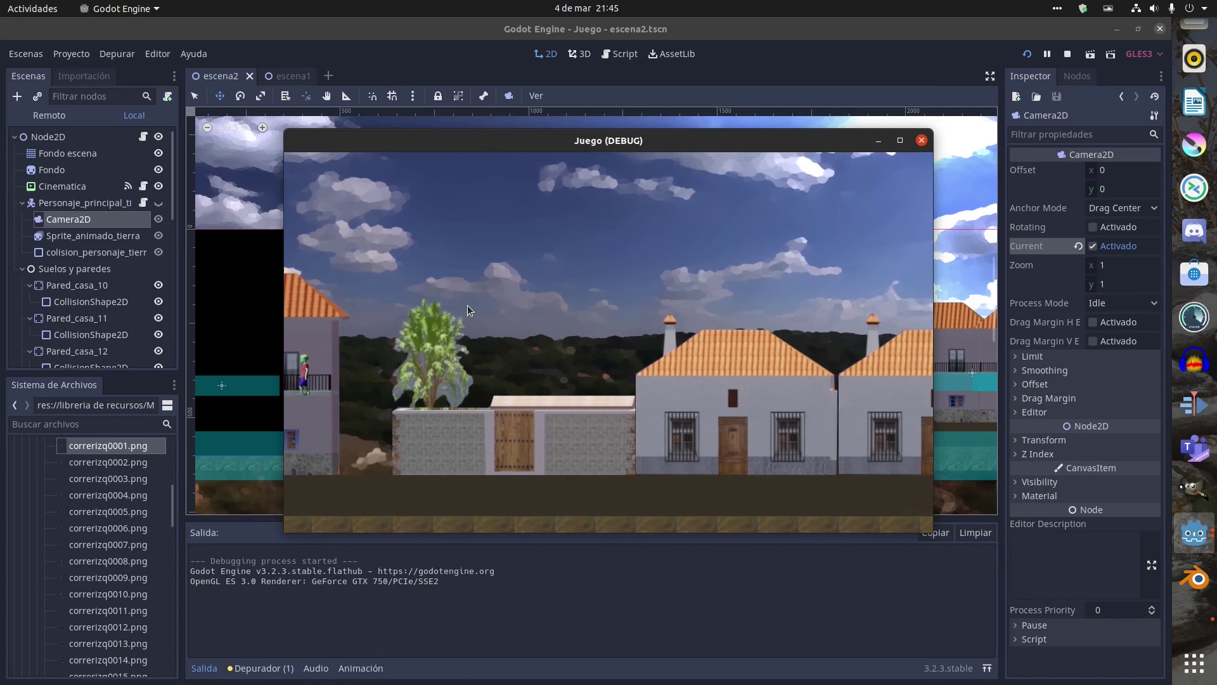
key(Left)
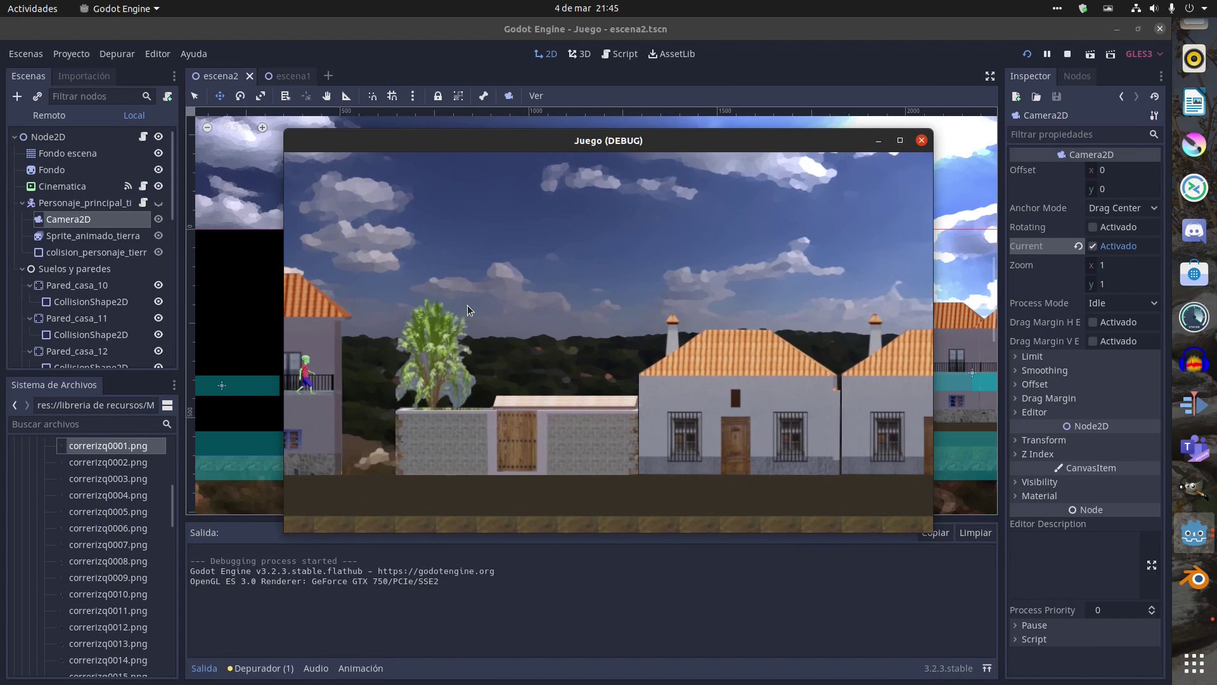
key(Up)
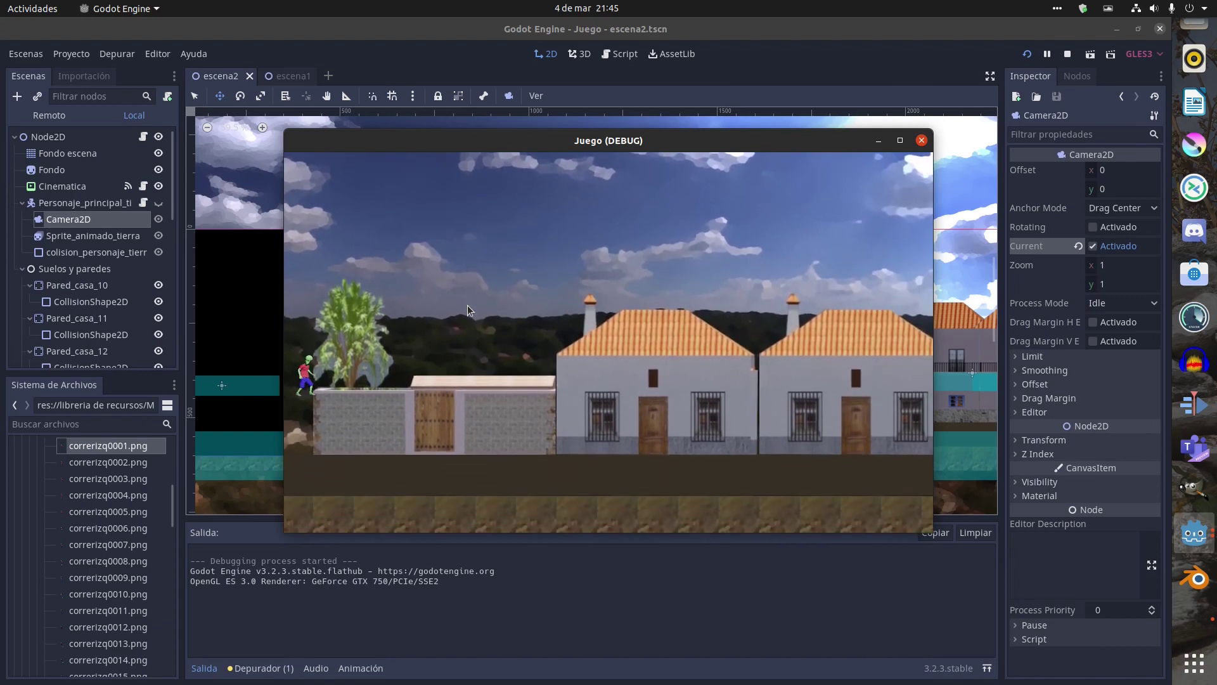
key(Left)
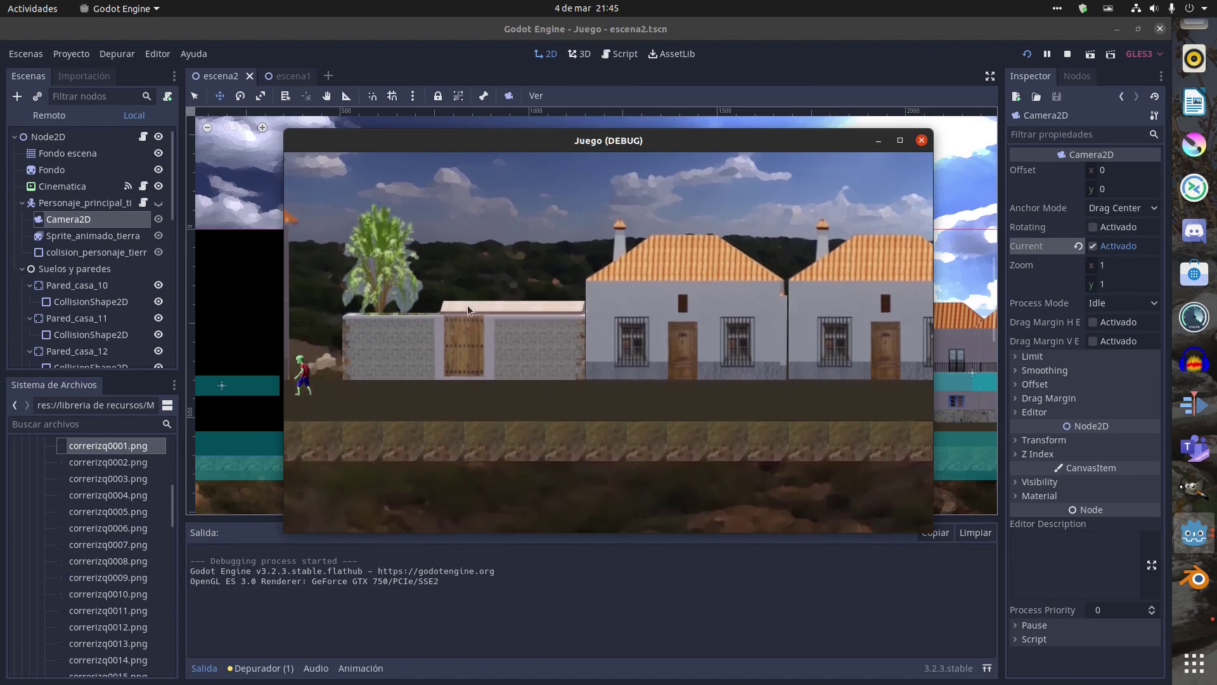
Walk and jump the character on the ground, then select Personaje_principal_tierra in the Scene dock.
key(Left)
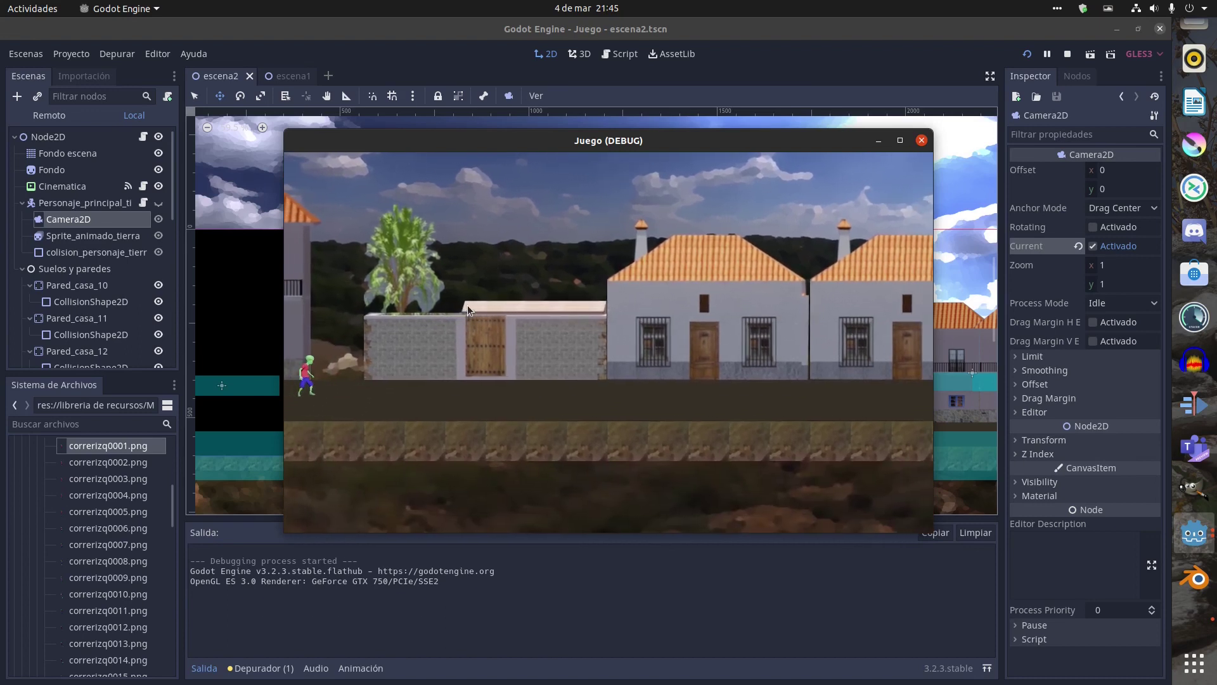
key(Right)
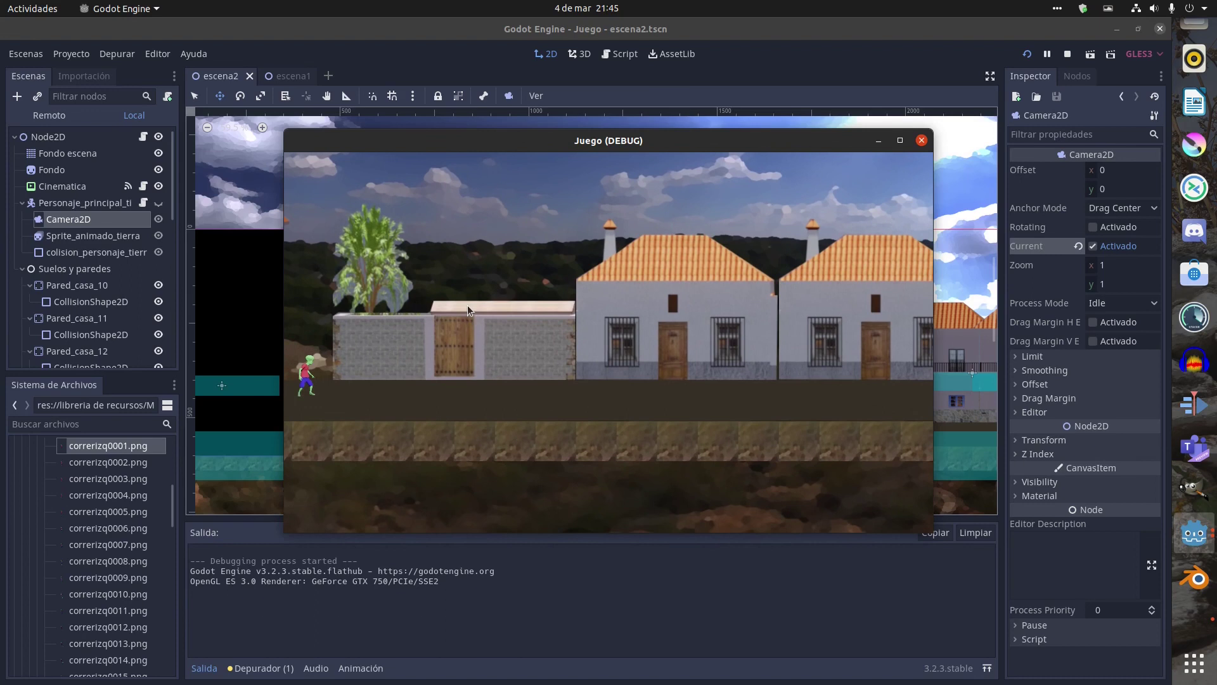
key(Left)
key(Right)
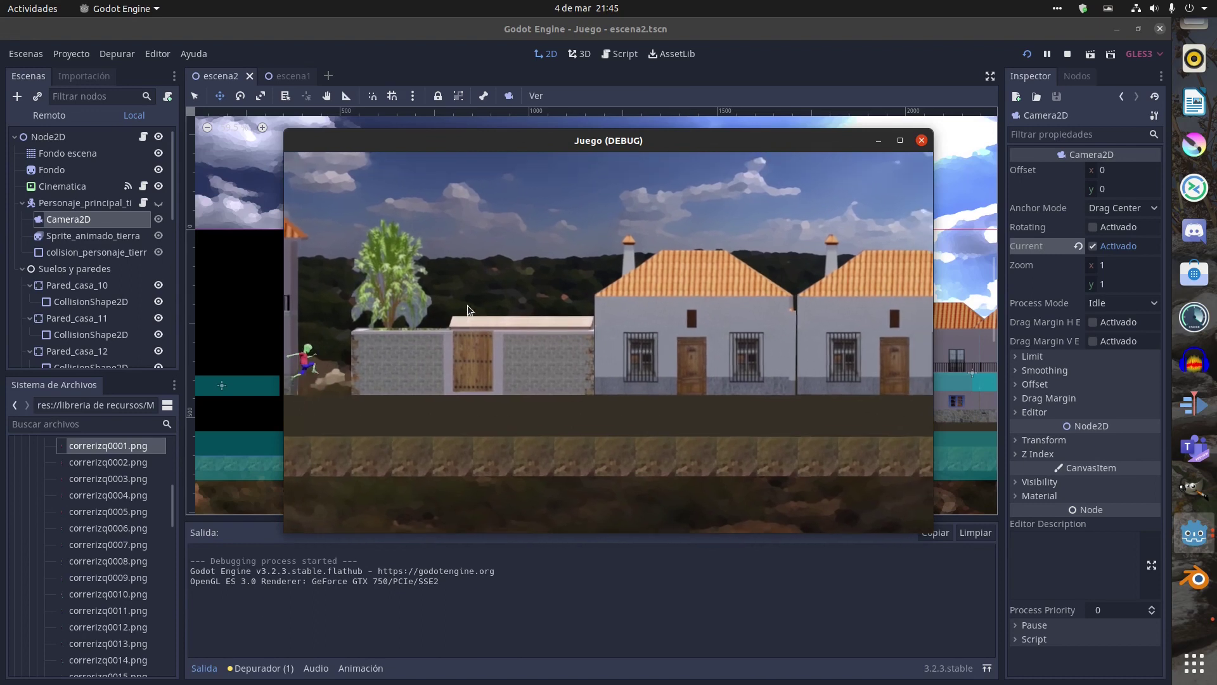
key(Up)
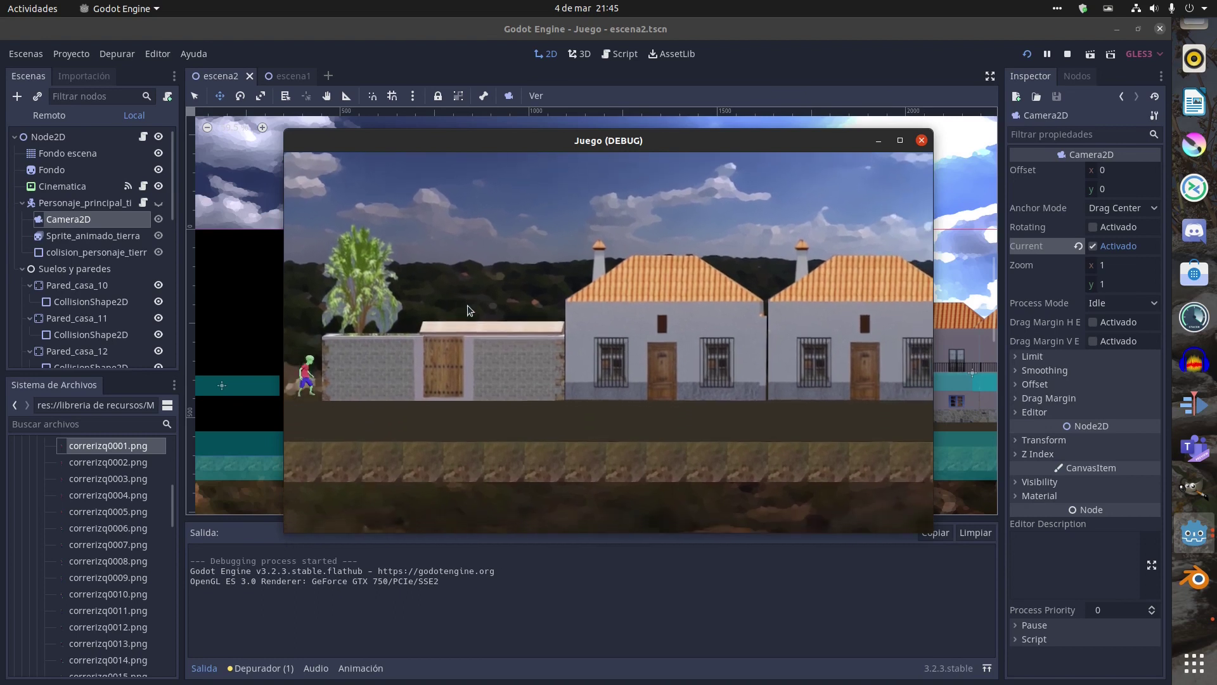
key(Left)
key(Right)
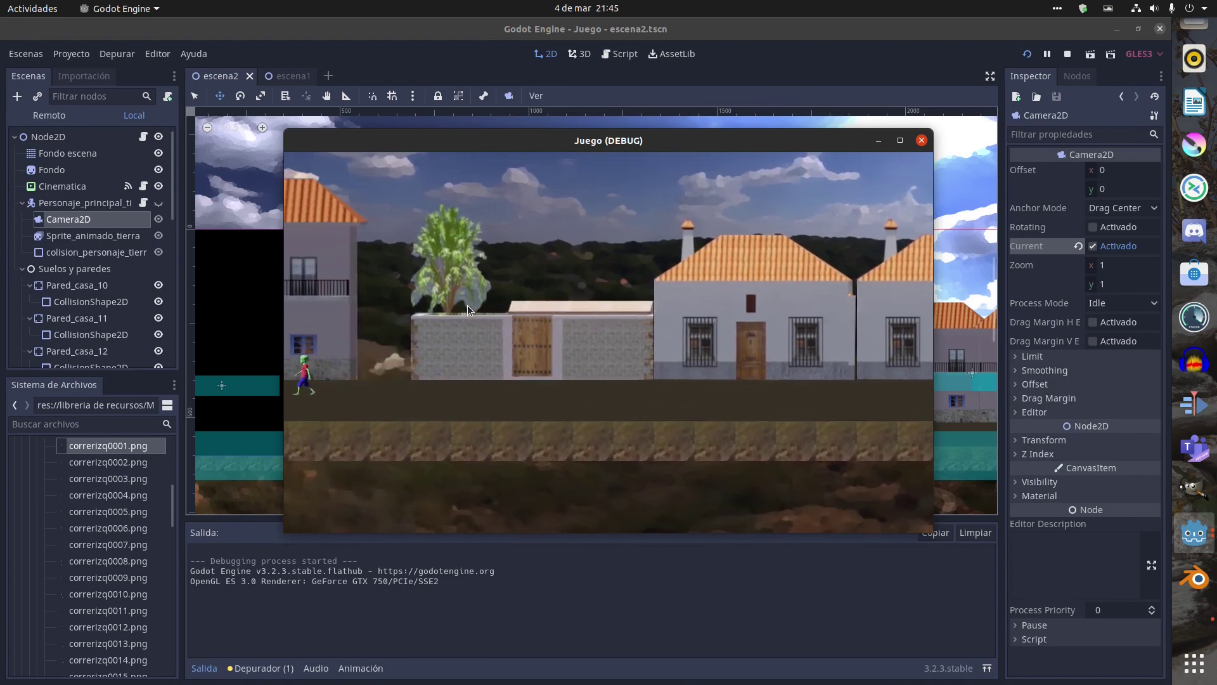
key(Left)
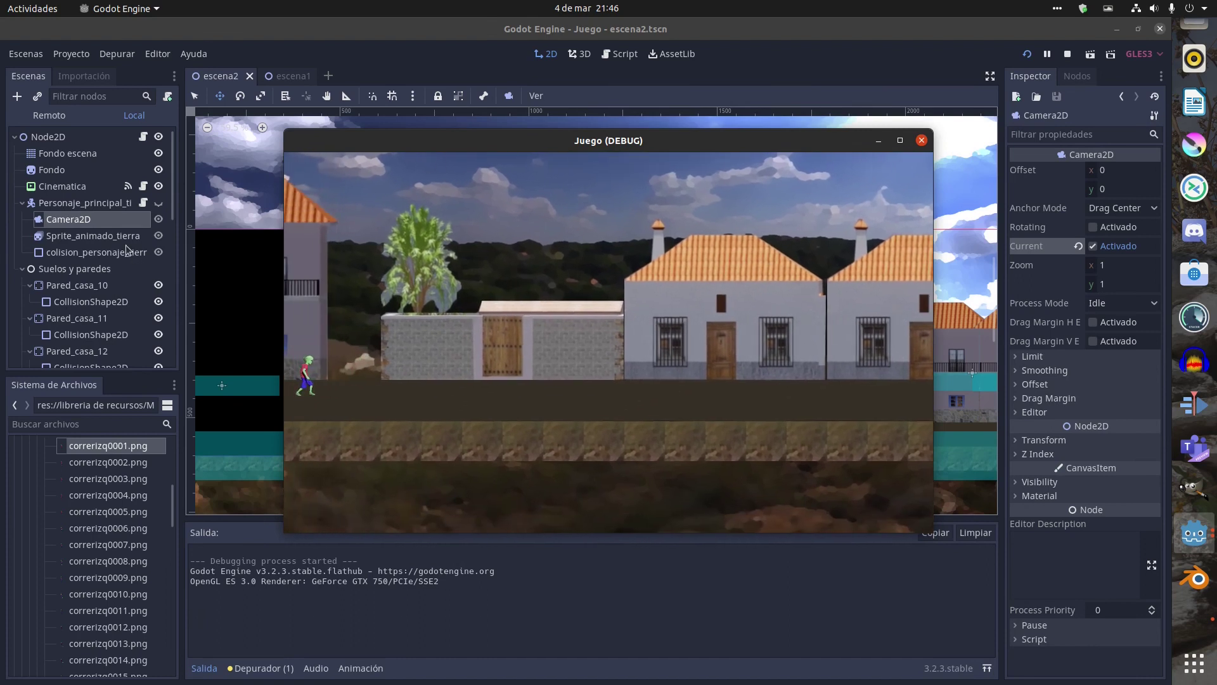
click(117, 208)
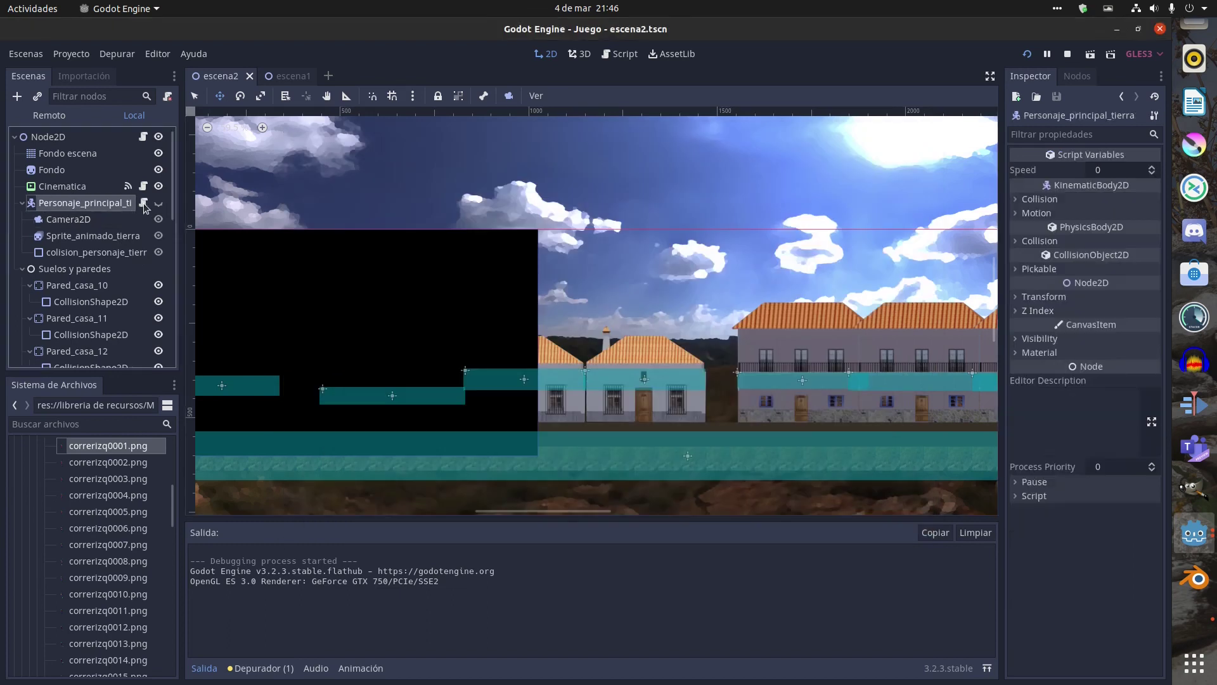
Open Personaje_principal_tierra.gd and delete the '+ 20' from line 23's speed expression.
click(143, 203)
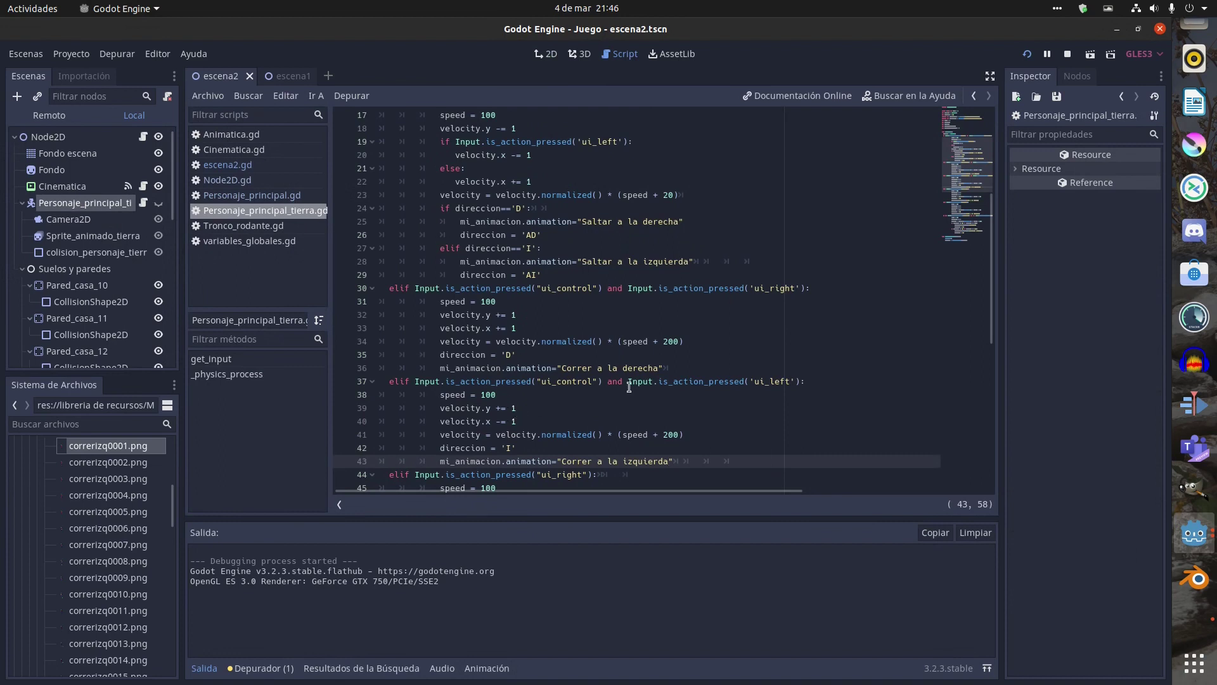
scroll(628, 386, up, 2)
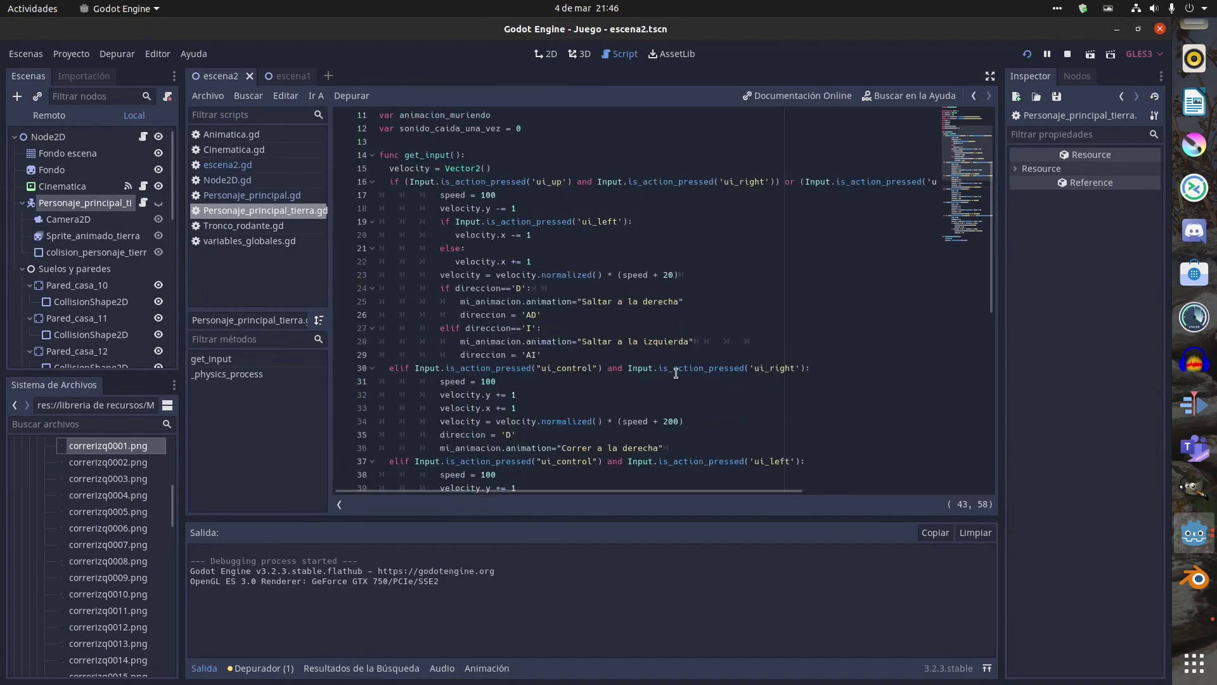
scroll(655, 374, up, 2)
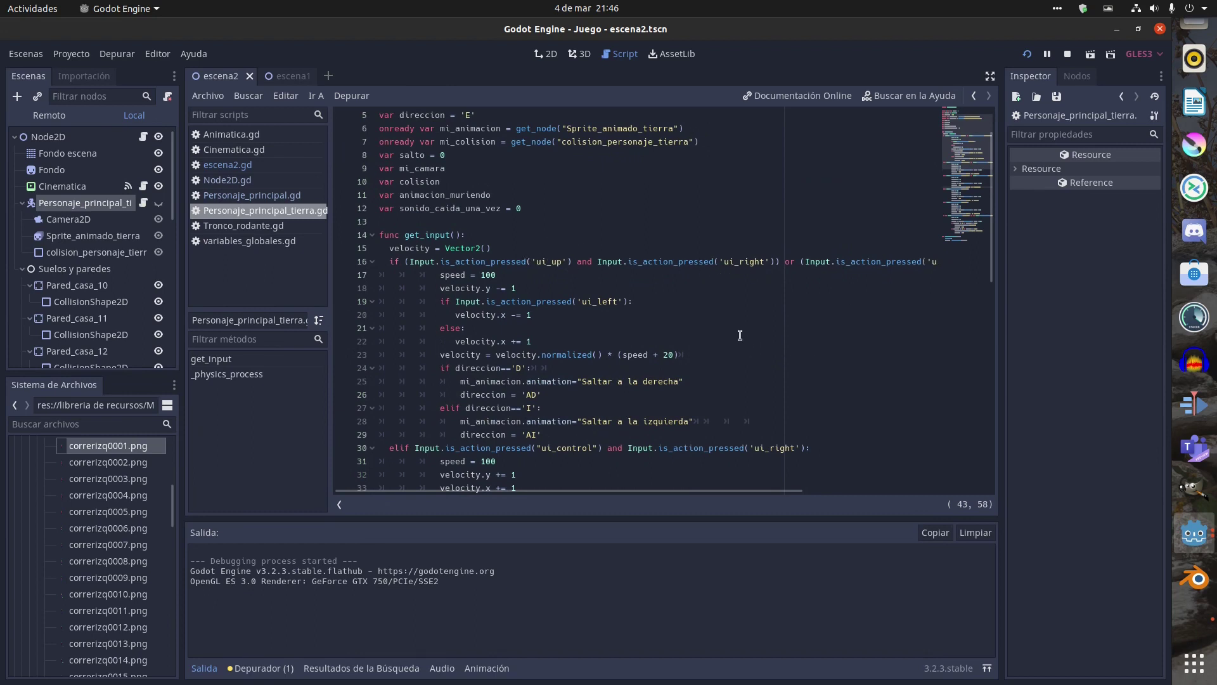
click(677, 353)
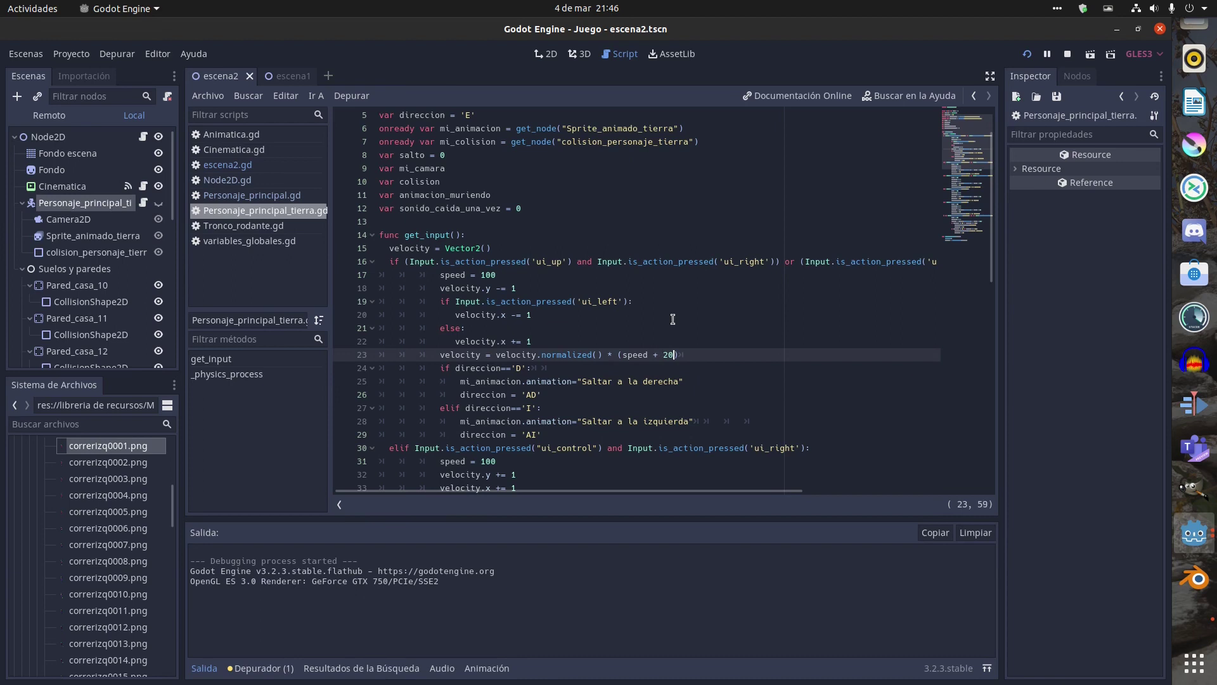
key(BackSpace)
key(BackSpace)
key(BackSpace)
key(BackSpace)
key(BackSpace)
Close the Juego debug window and type a minus sign into line 23's speed expression.
mouse_move(1195, 544)
click(1115, 577)
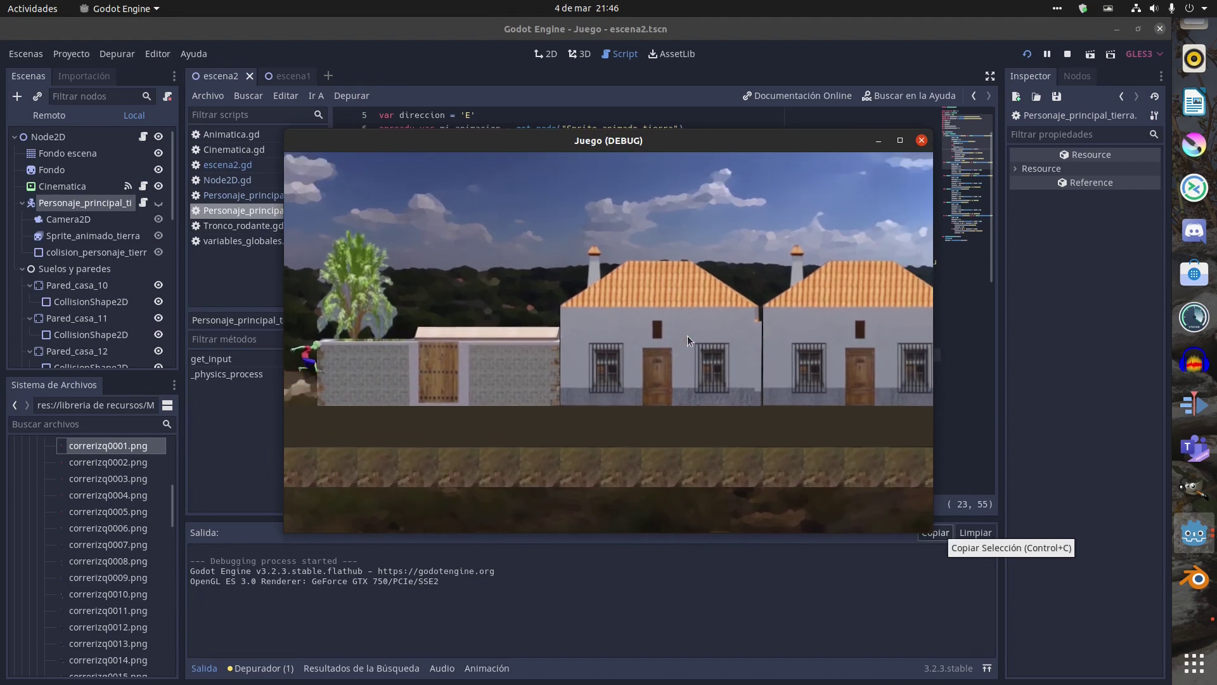
click(921, 140)
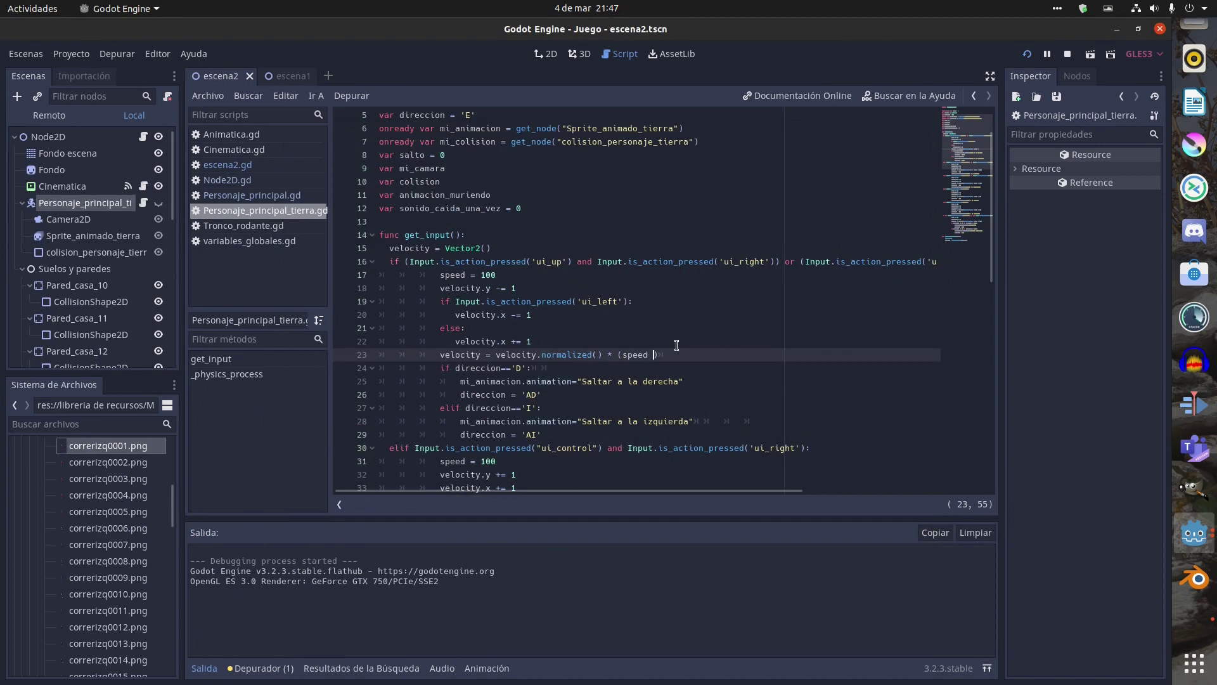
text(- 50)
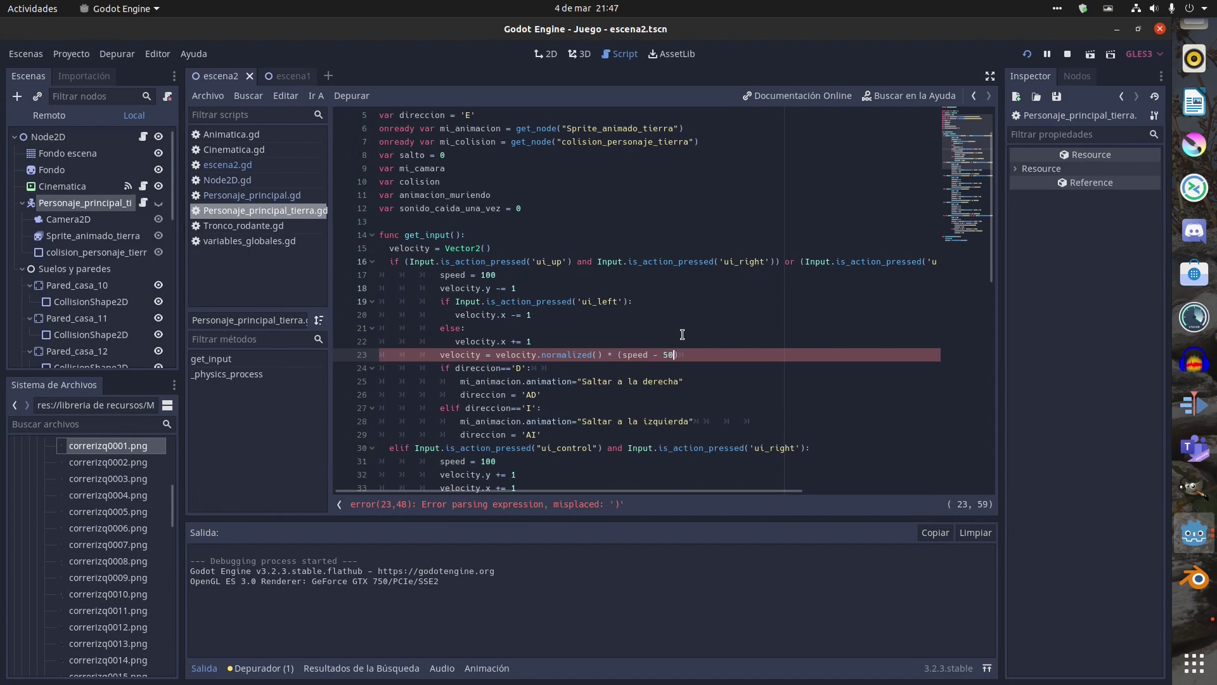
key(Down)
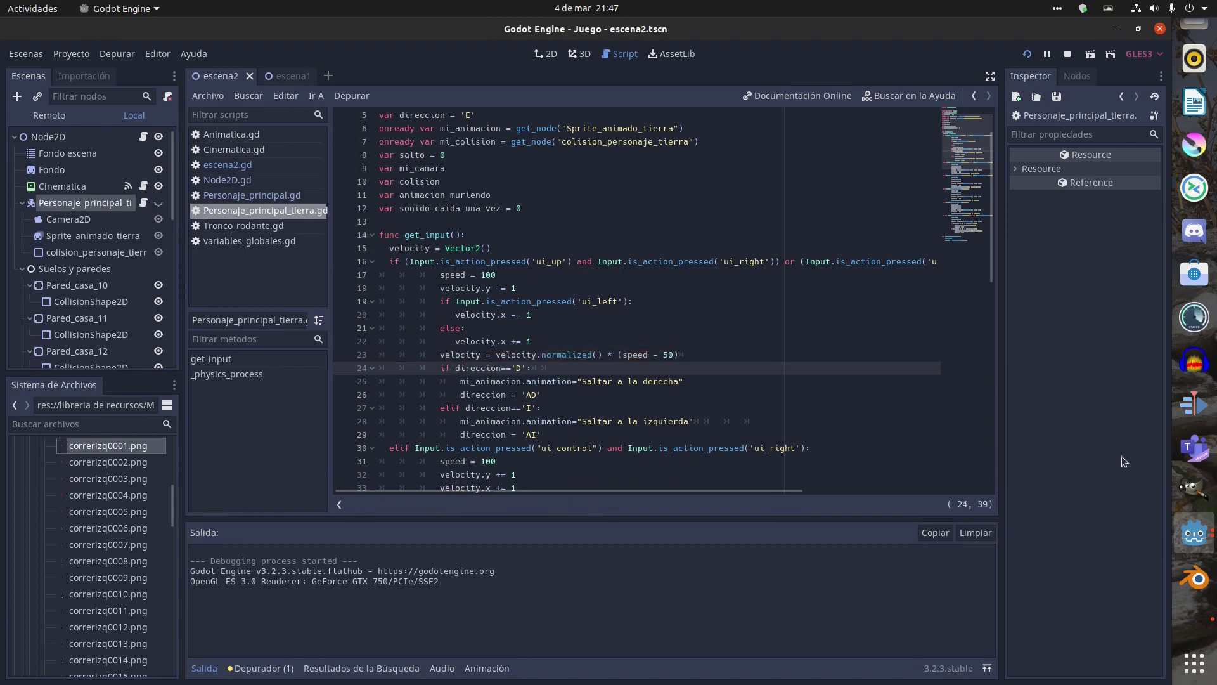
Test walking the character right in the game again, then close the debug window.
click(1194, 534)
click(1073, 583)
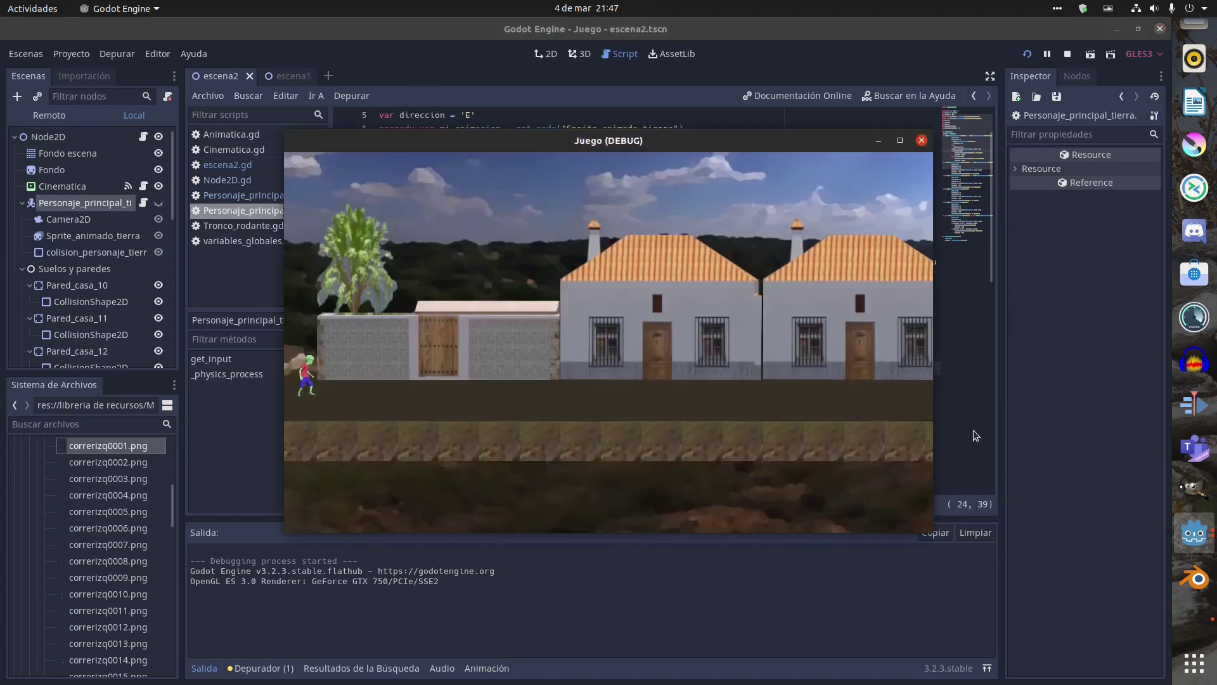
key(Right)
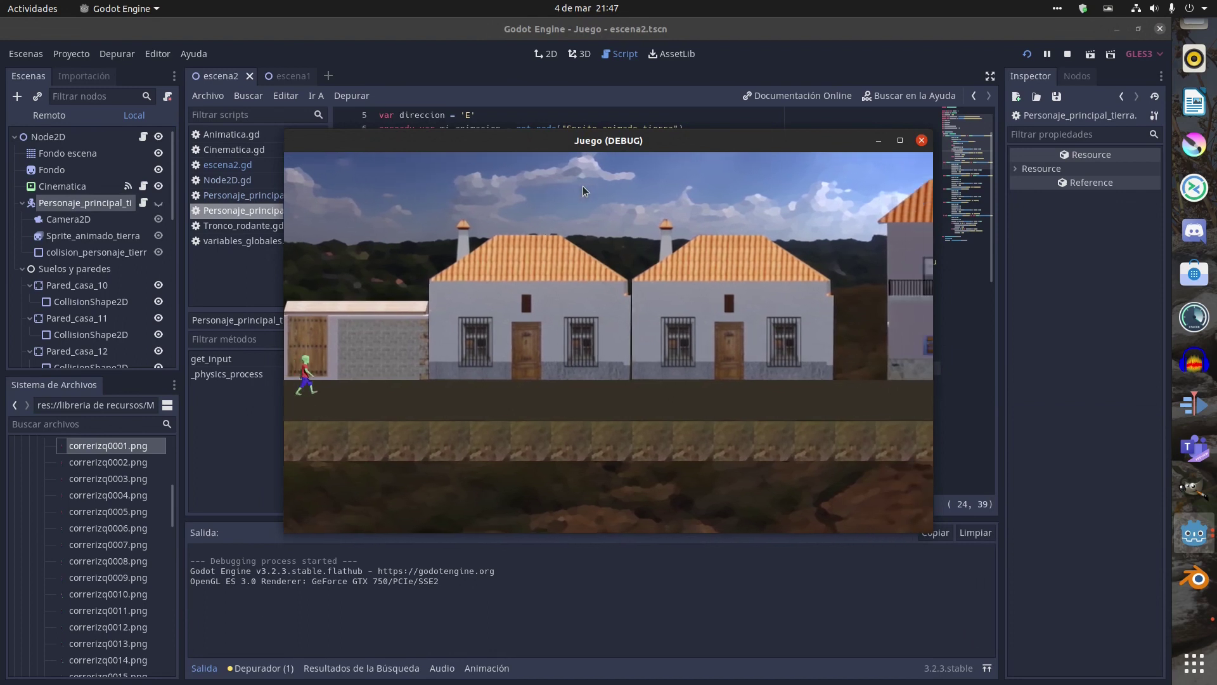
click(921, 140)
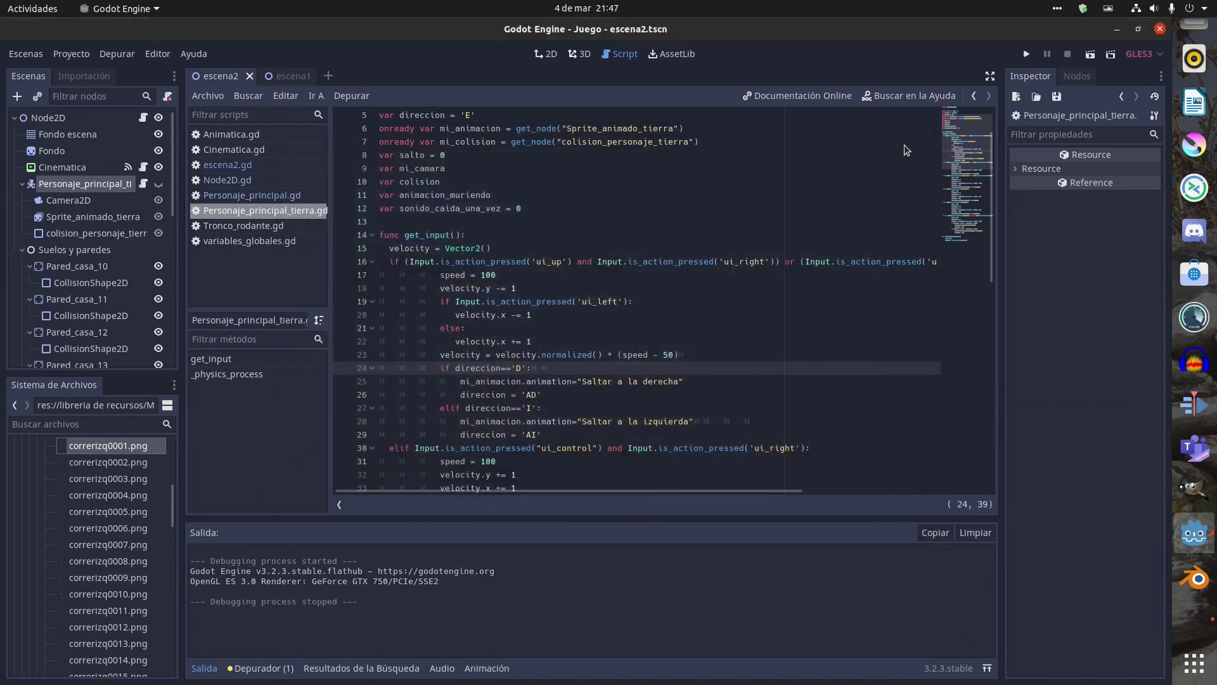
click(1026, 55)
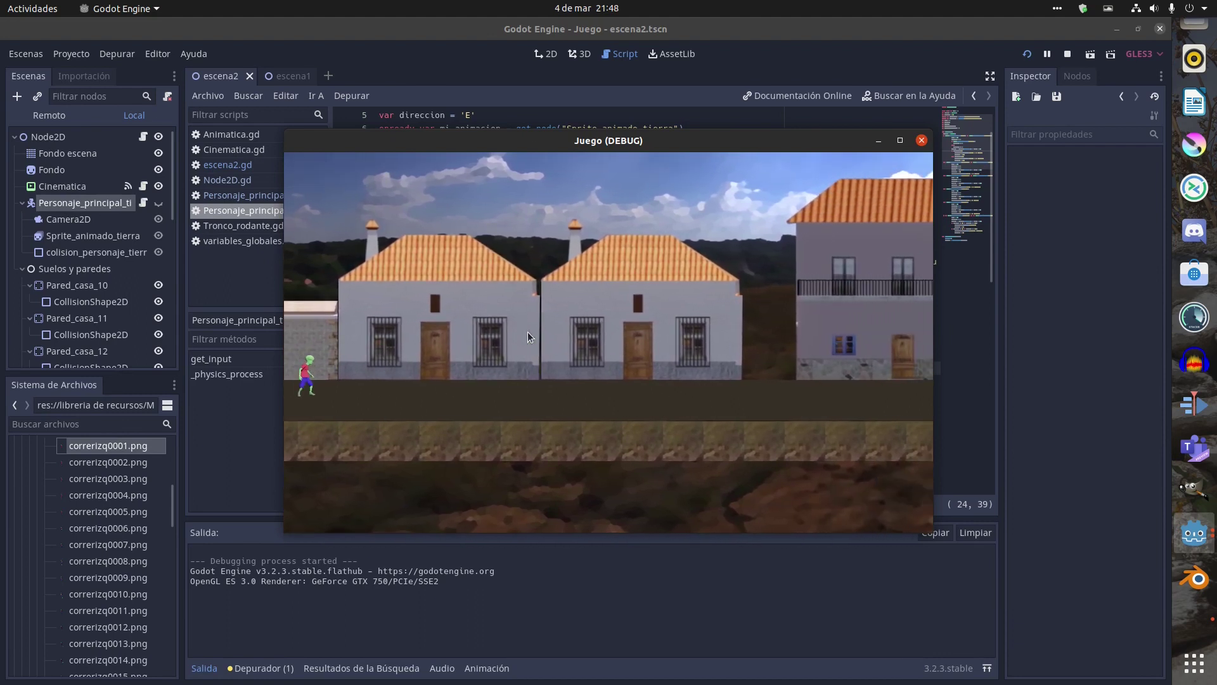
click(921, 139)
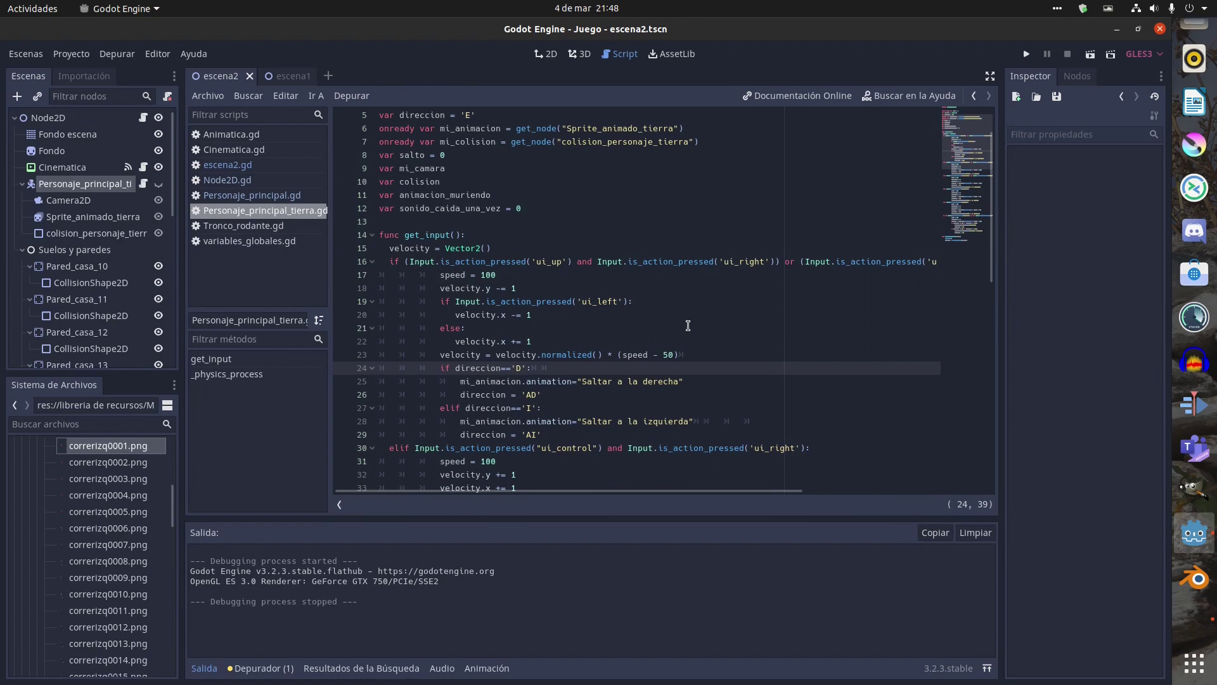
click(550, 262)
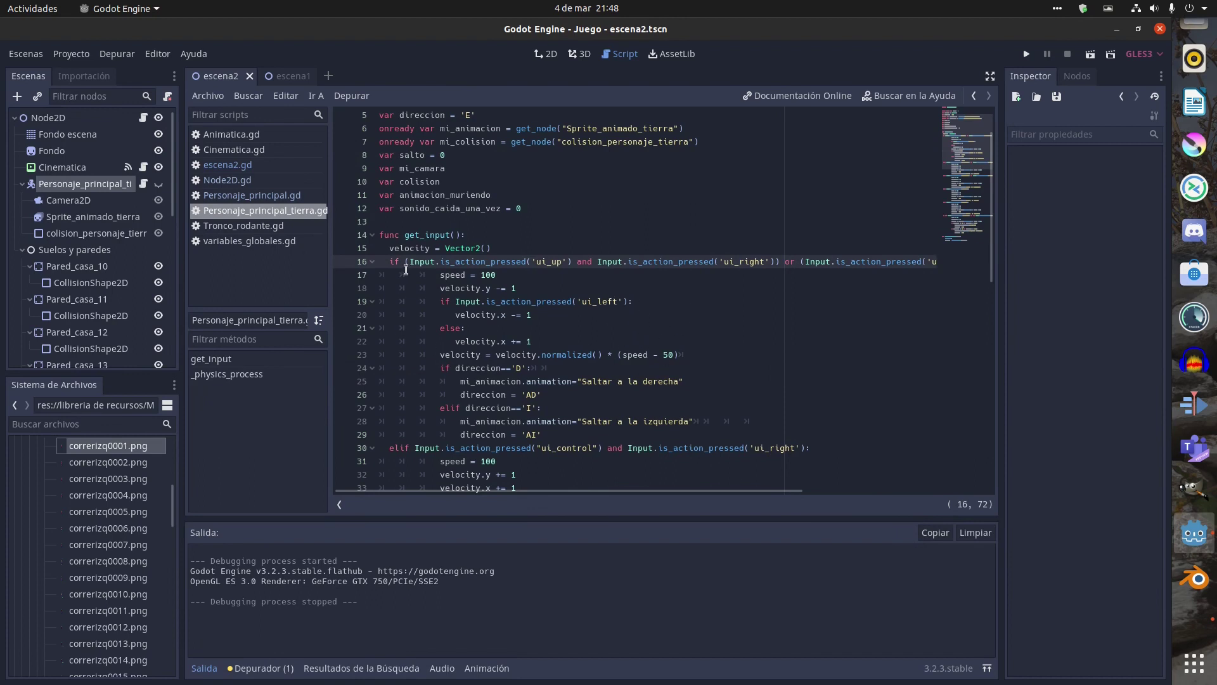
drag(421, 274, 757, 440)
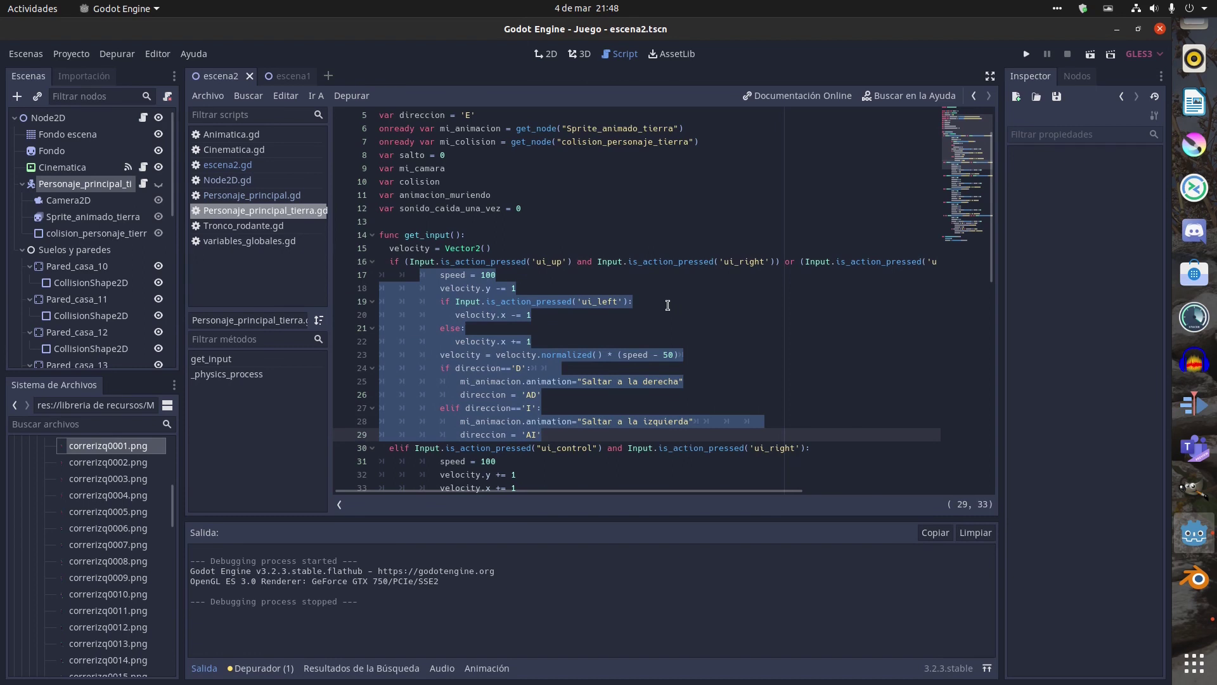
click(675, 330)
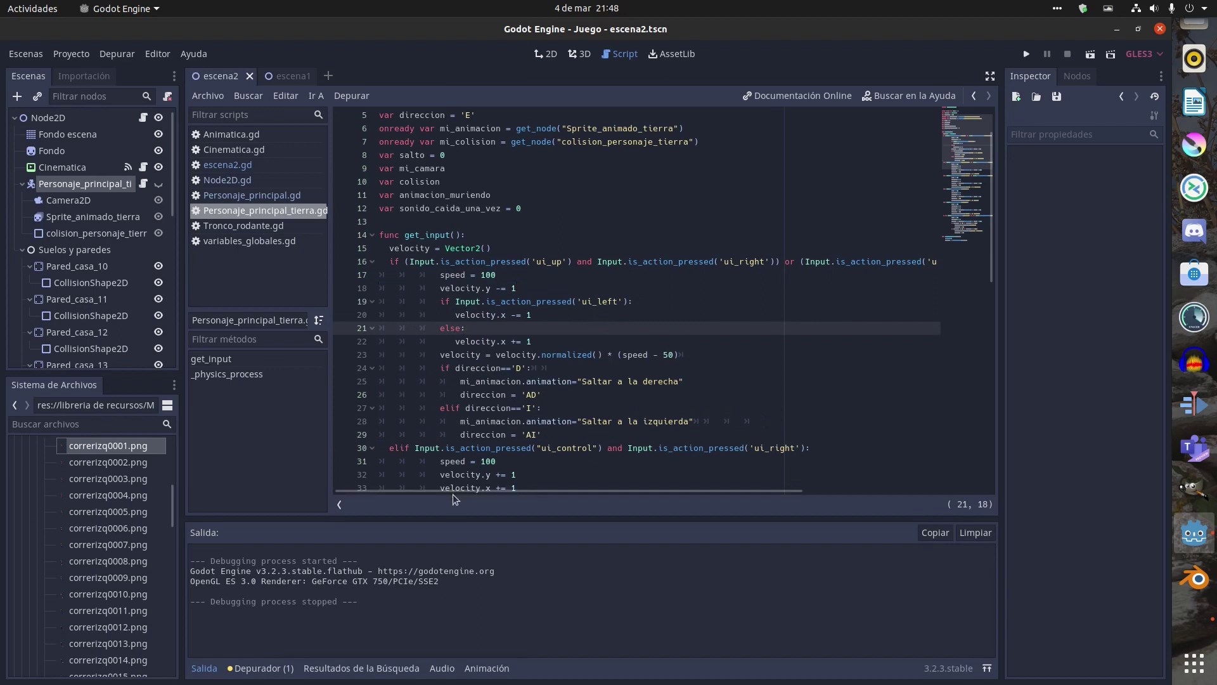
mouse_move(454, 500)
mouse_down()
mouse_move(520, 498)
mouse_move(386, 515)
mouse_up()
click(526, 313)
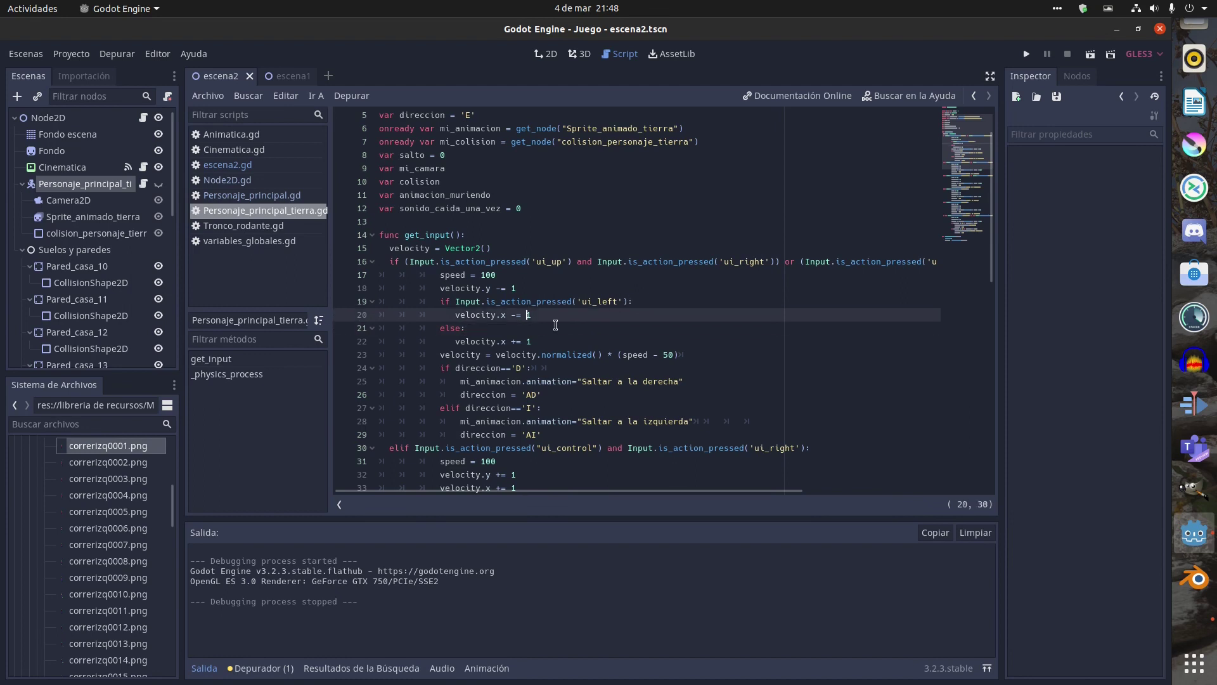
click(520, 342)
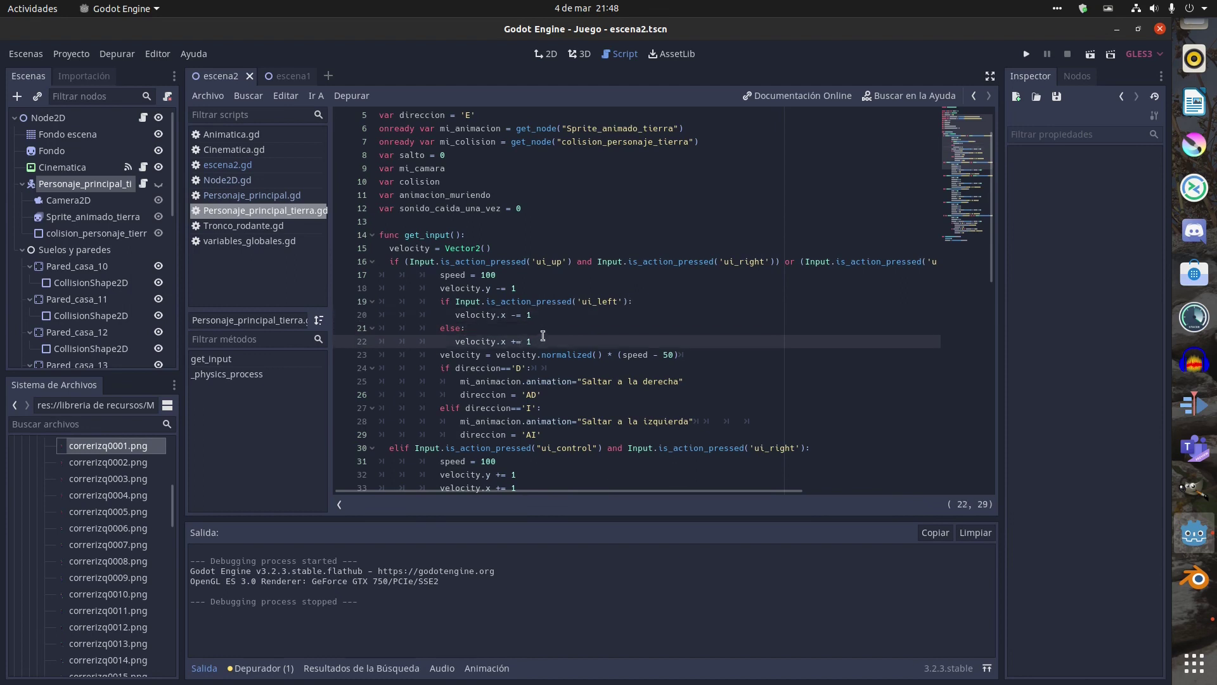
drag(435, 355, 678, 354)
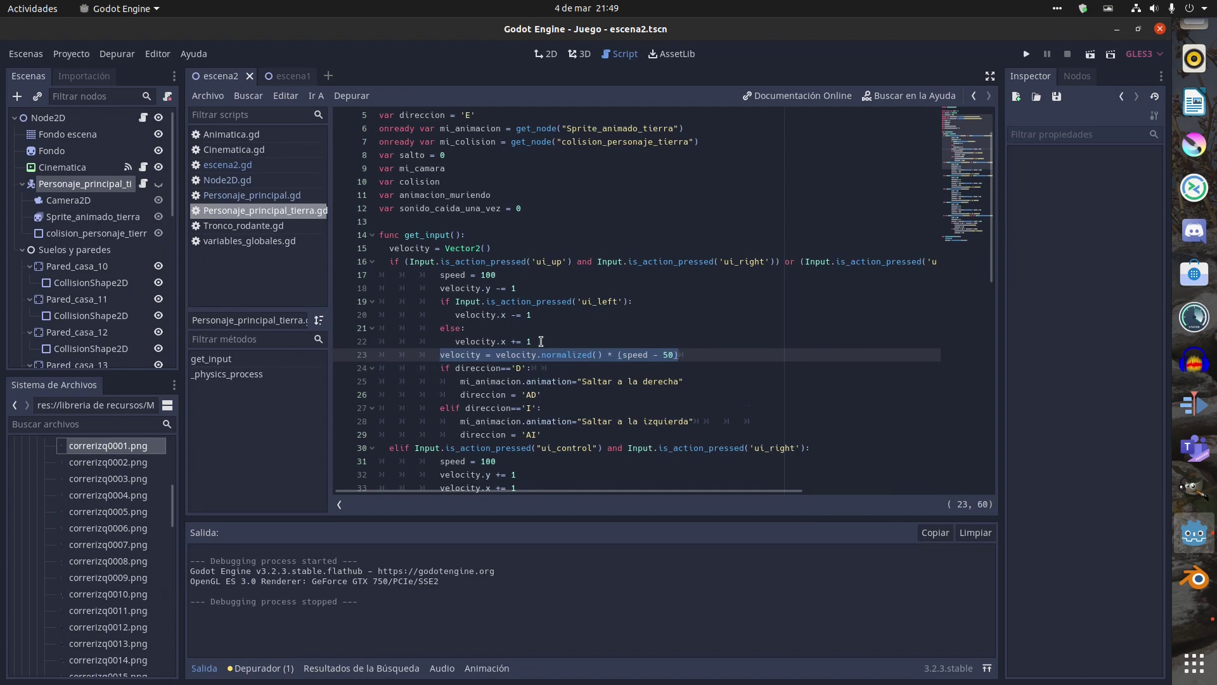
click(541, 341)
Insert a new line 23 and paste the if Input.is_action_pressed("ui_control") condition into it.
key(Return)
text(if)
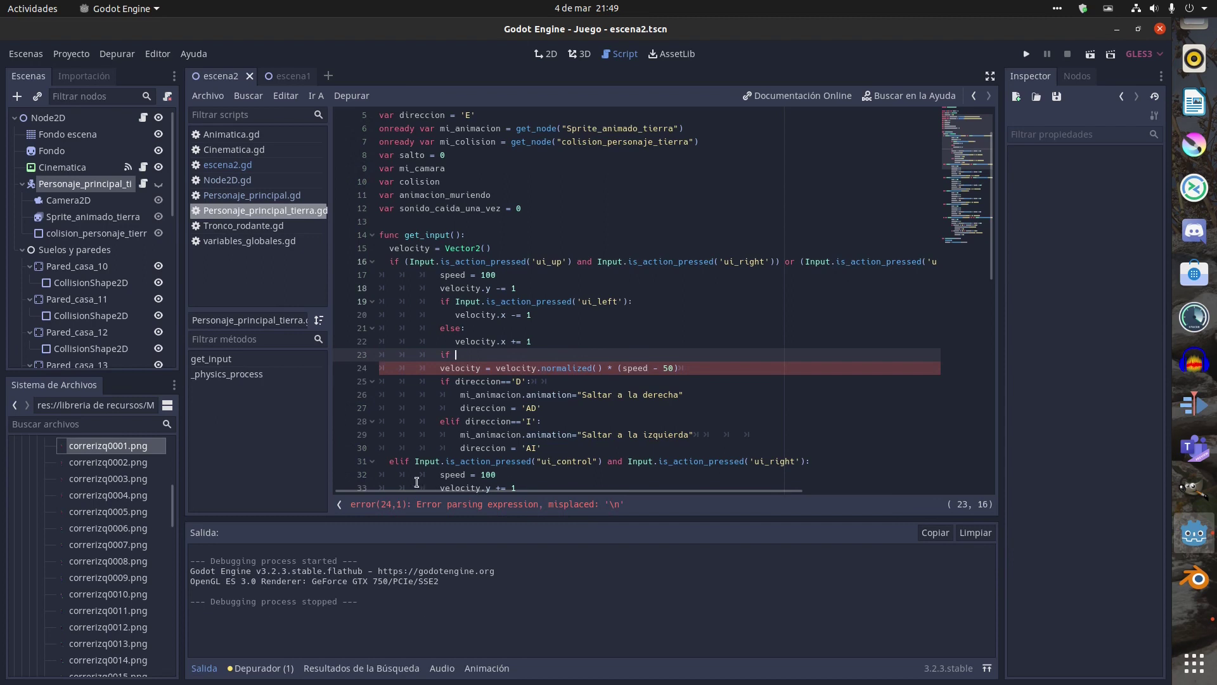
mouse_move(401, 460)
mouse_down()
mouse_move(615, 454)
mouse_move(599, 462)
mouse_up()
key(ctrl+c)
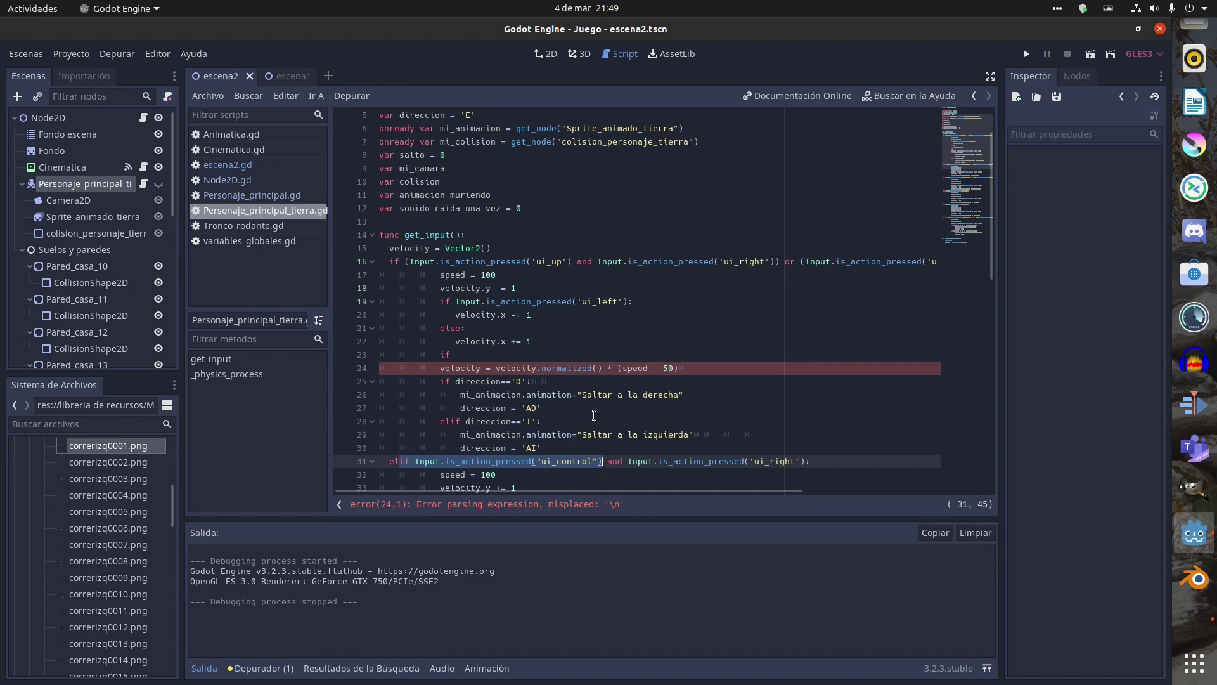
click(454, 355)
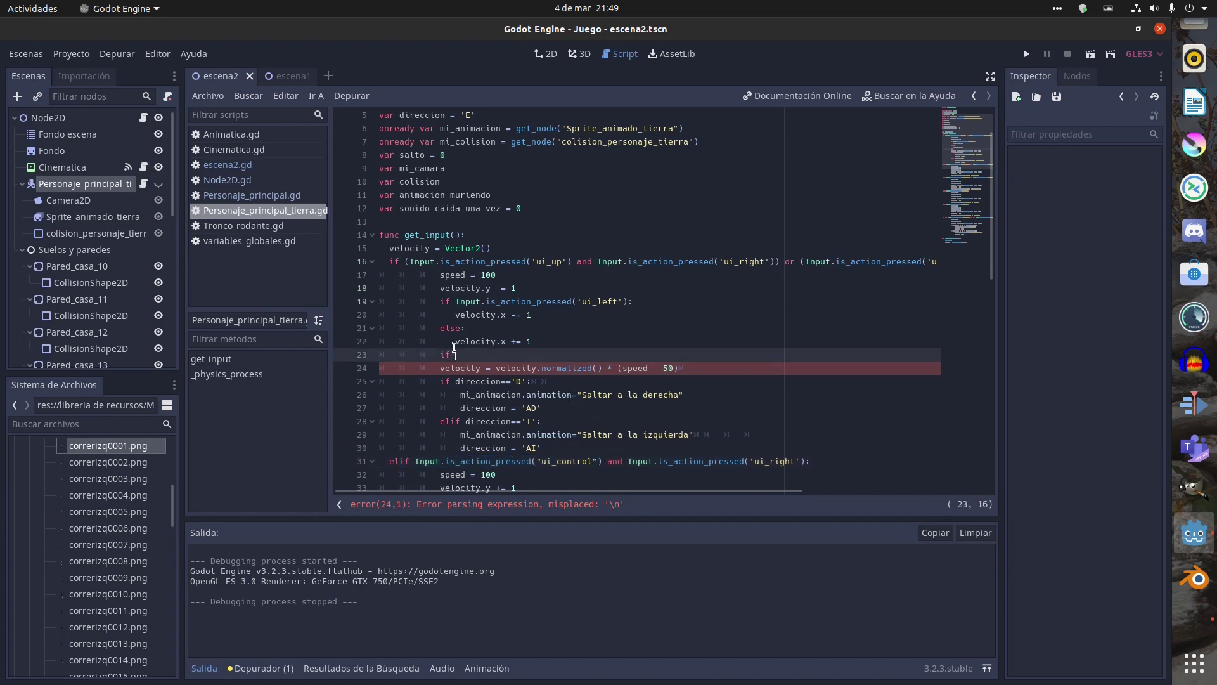
key(ctrl+v)
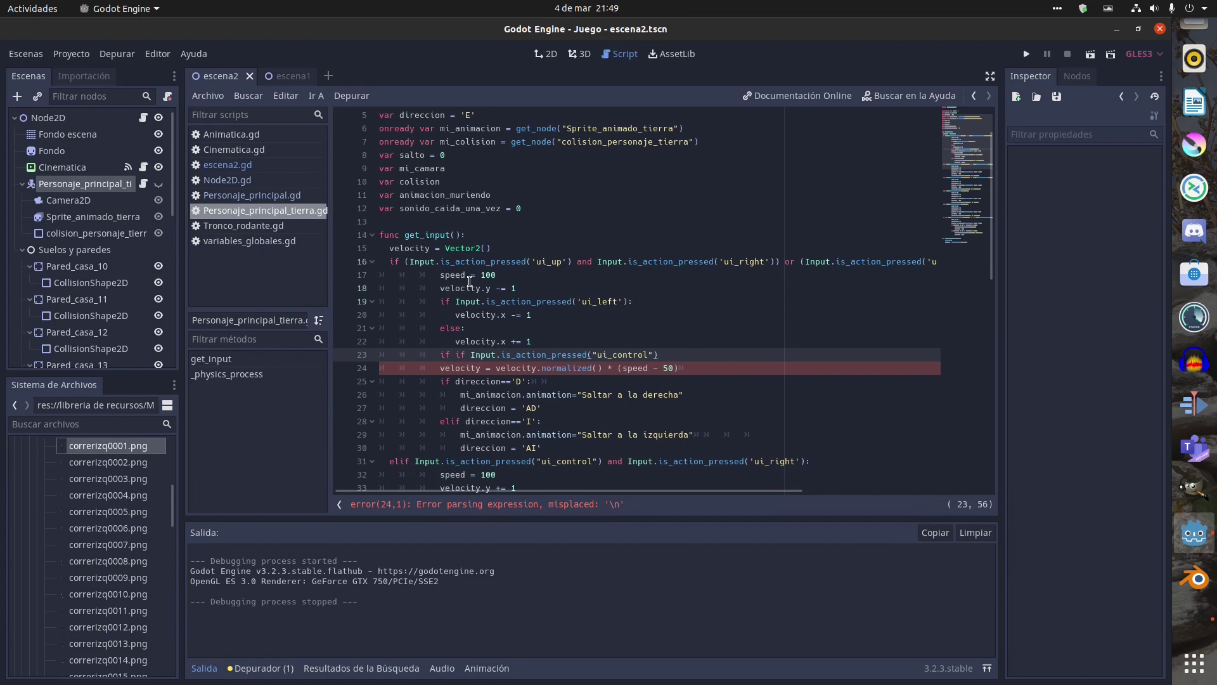
key(Left)
key(Left)
key(Left)
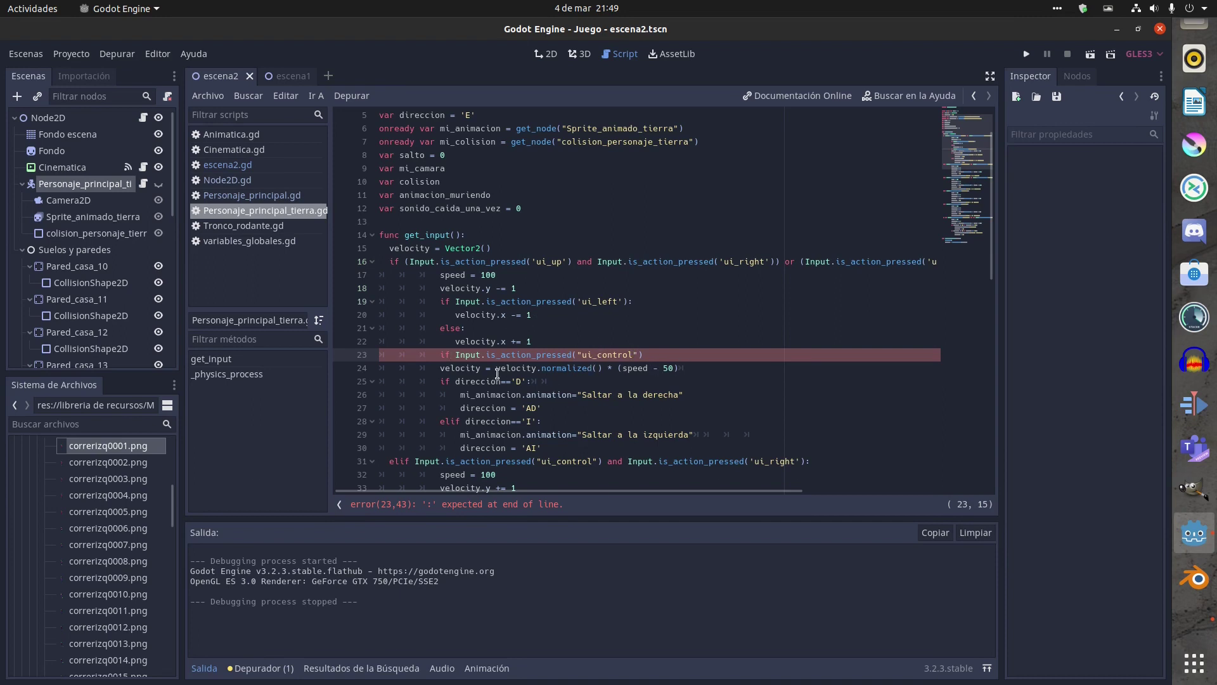
Change line 24's speed expression from (speed - 50) to (speed + 200).
click(676, 369)
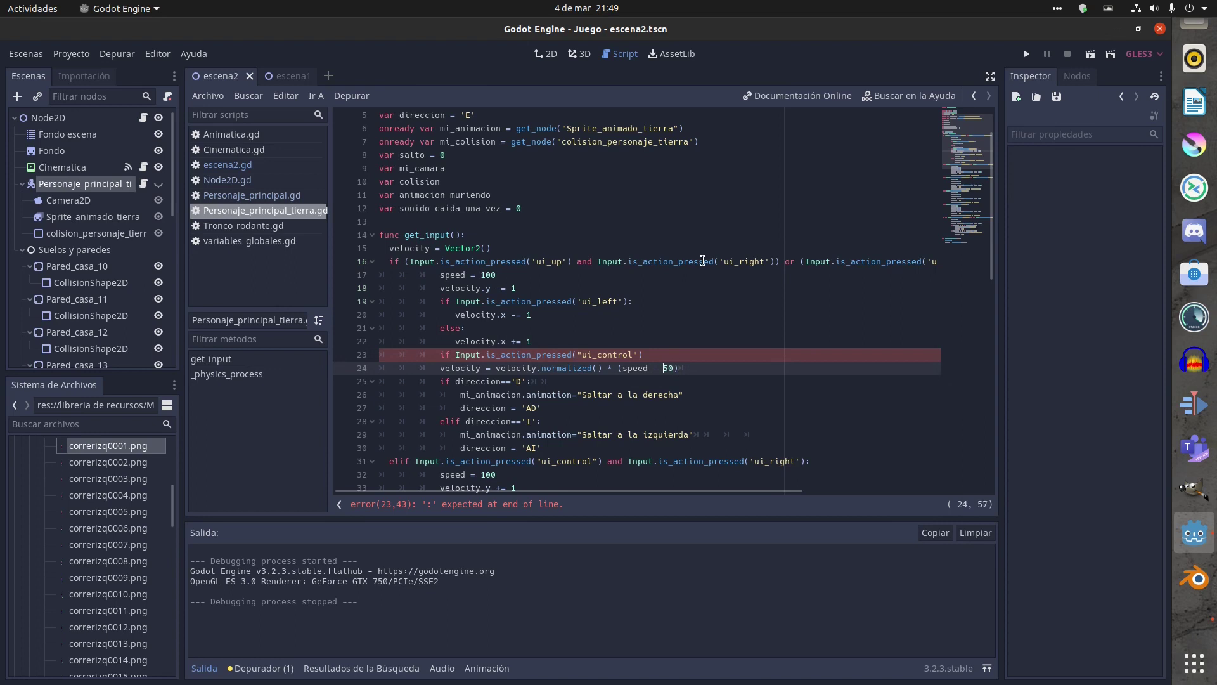
key(BackSpace)
text(+200)
key(BackSpace)
key(BackSpace)
key(BackSpace)
Add an else: line after the boosted velocity line, with a new line beneath it.
scroll(712, 399, down, 3)
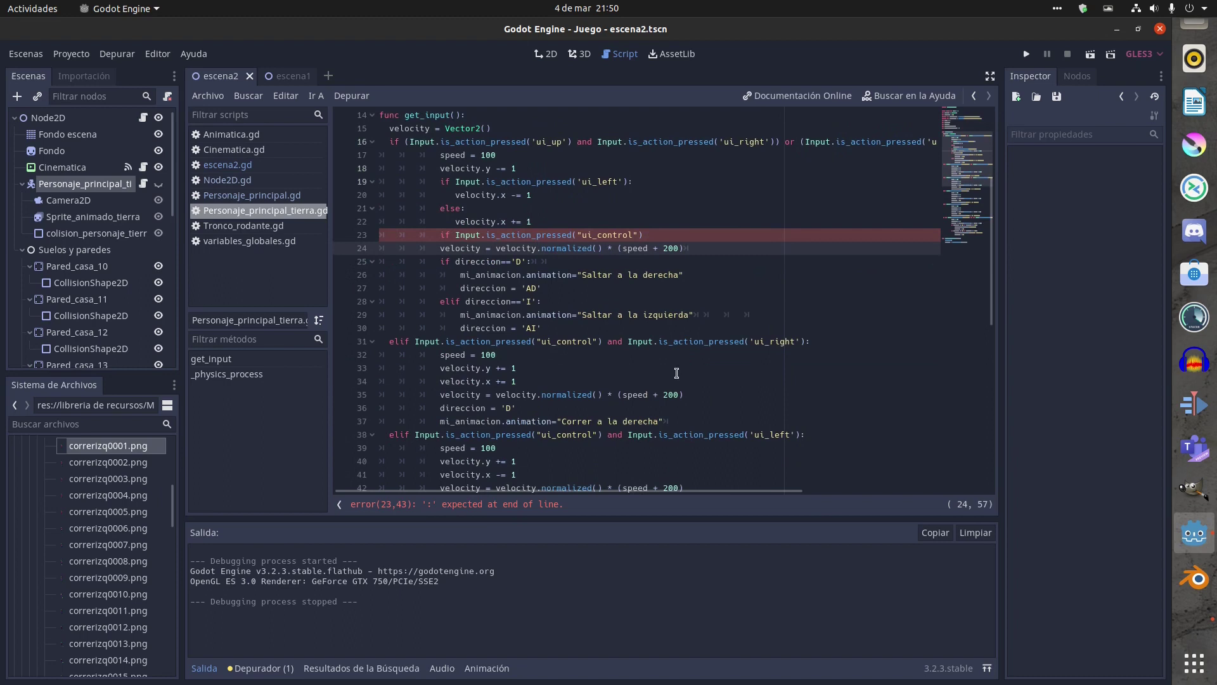
scroll(677, 362, up, 2)
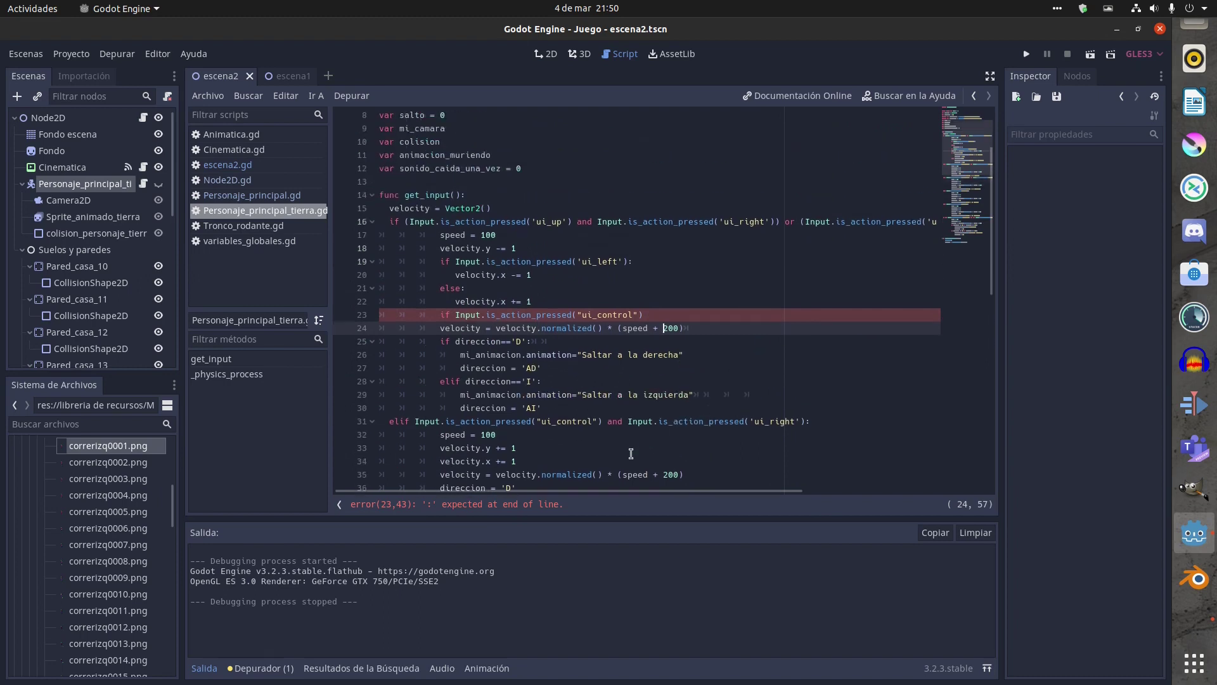
scroll(635, 452, up, 1)
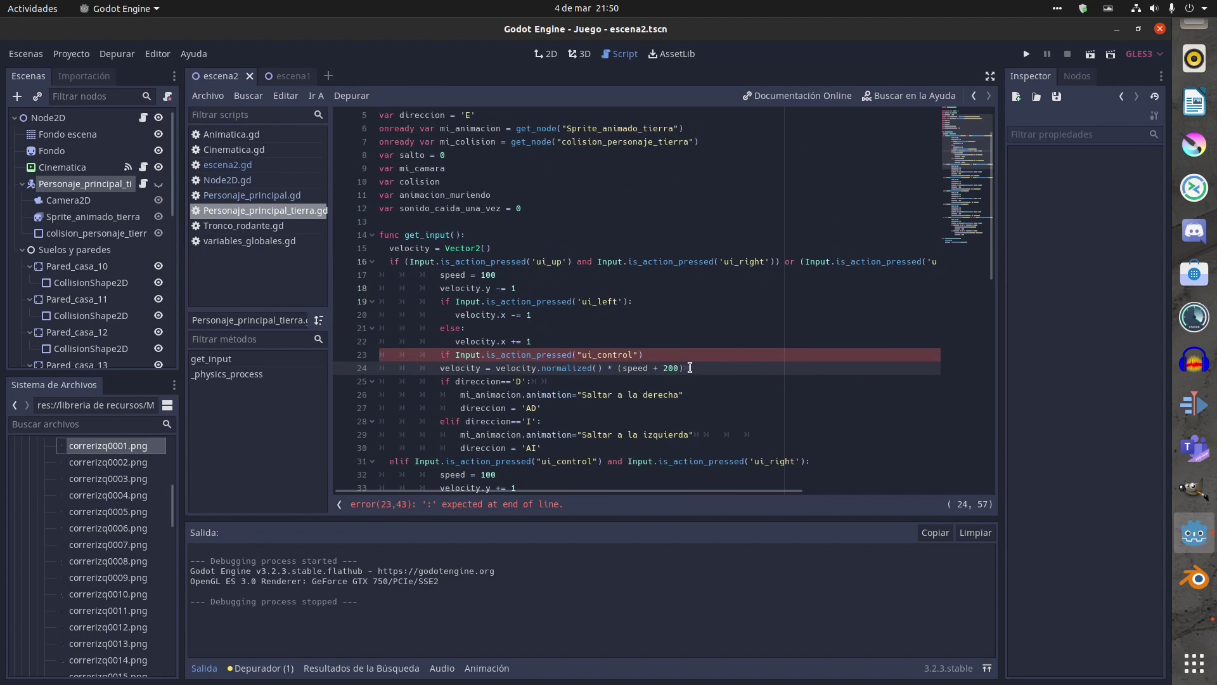
click(439, 368)
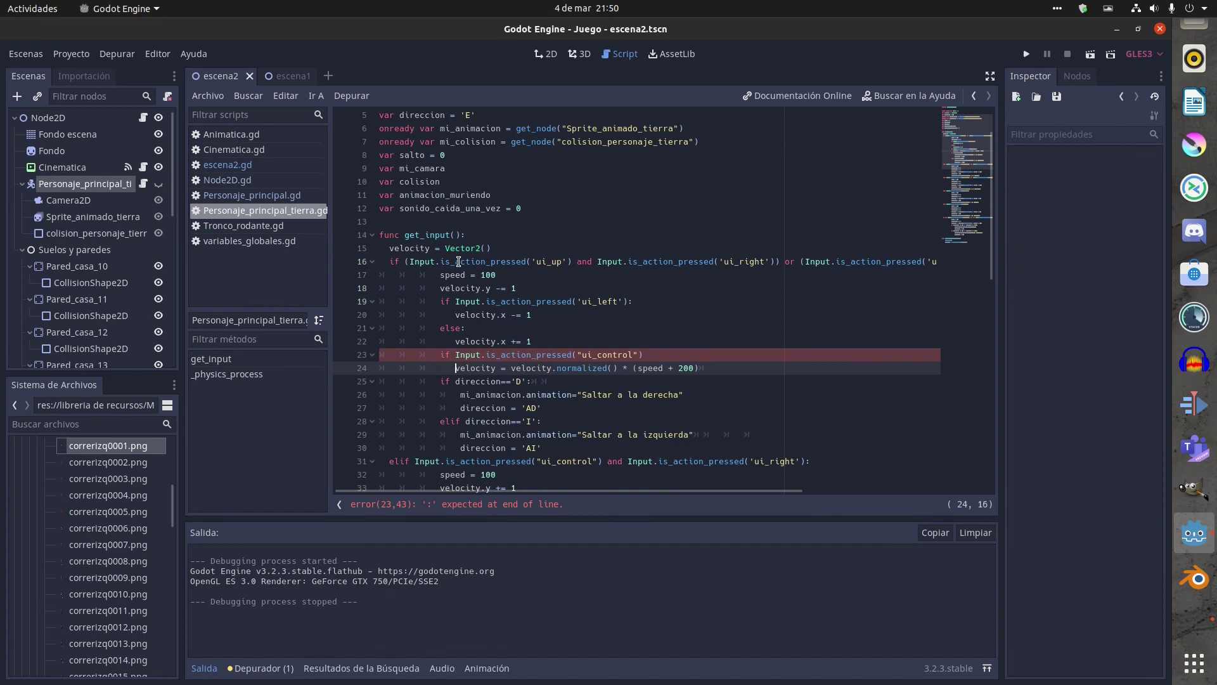
key(Return)
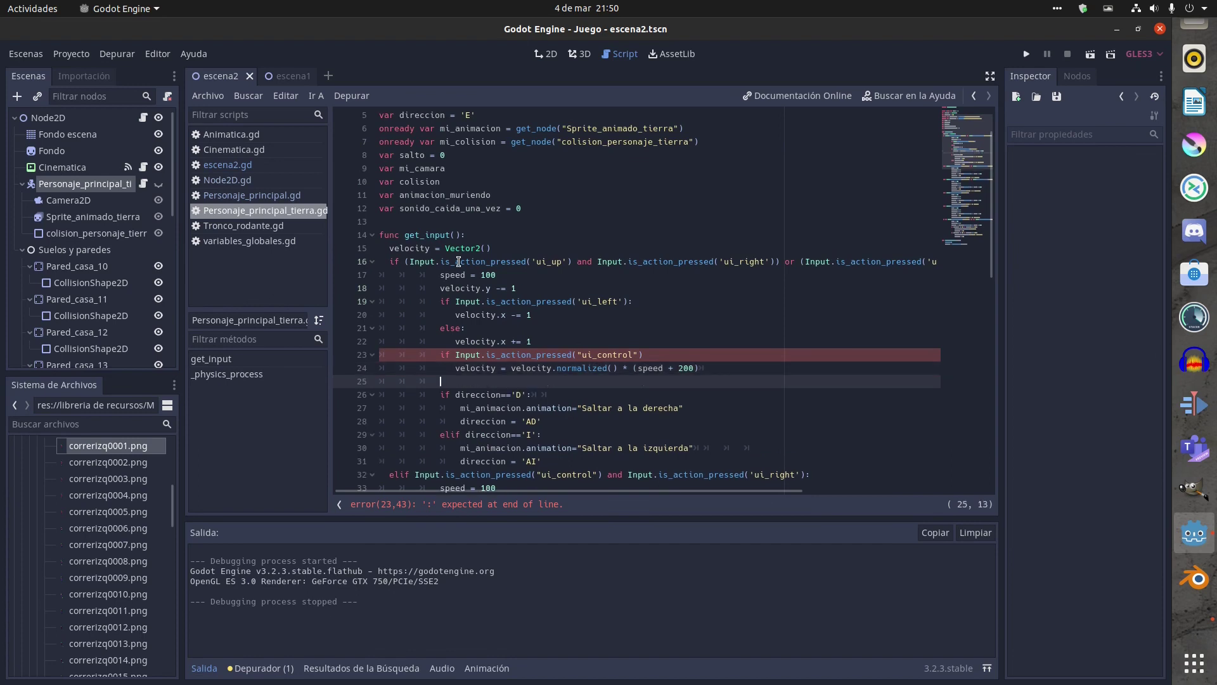
text(els)
text(e:)
key(Return)
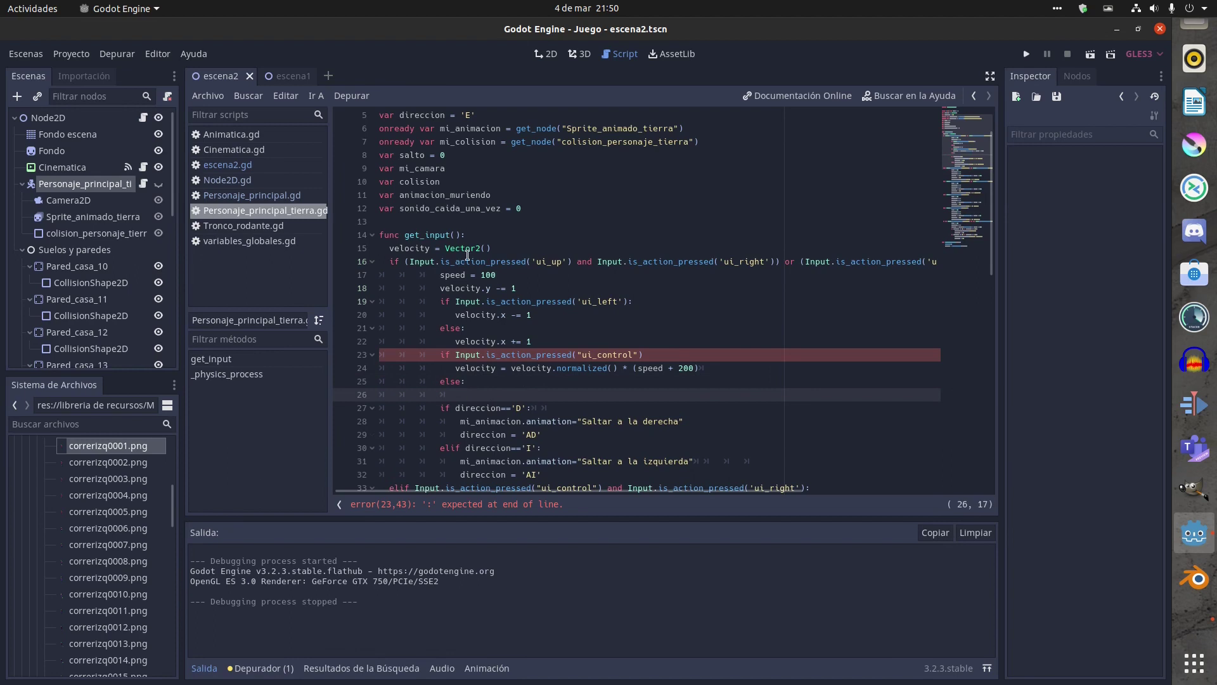
Review the ui_control and ui_left if/else blocks and insert blank lines after the movement lines.
click(434, 355)
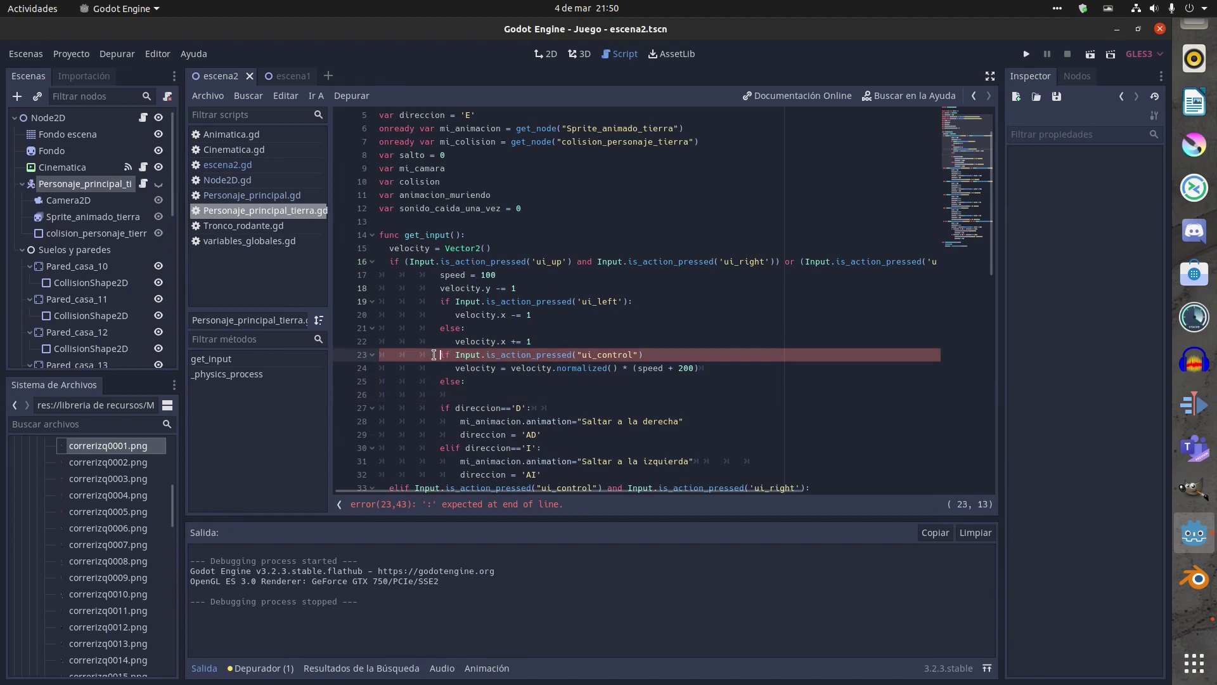
mouse_move(434, 355)
mouse_down()
mouse_move(487, 398)
mouse_move(501, 488)
mouse_move(576, 475)
mouse_up()
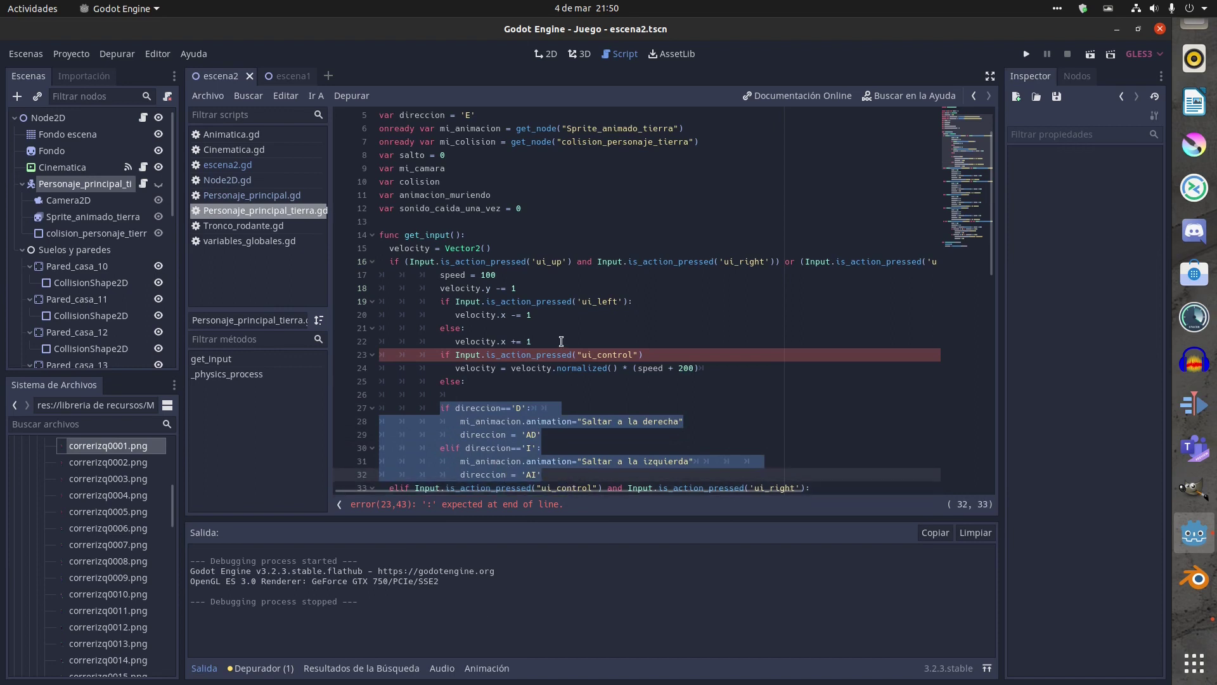
click(481, 288)
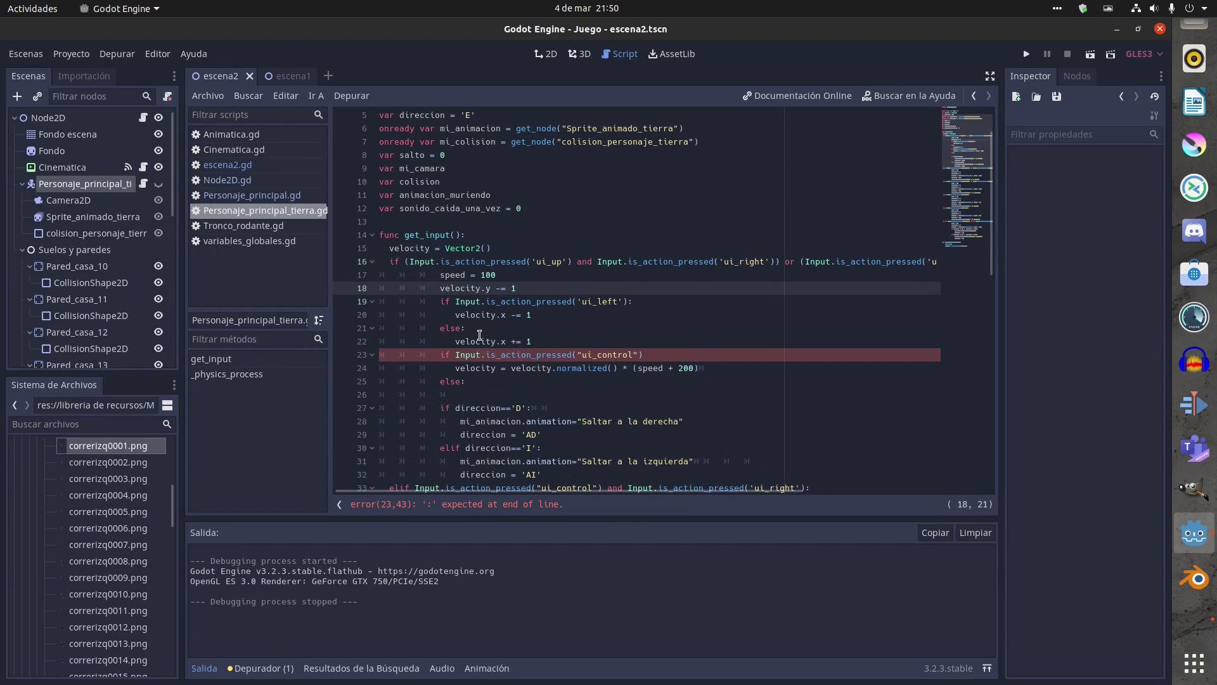
click(480, 335)
click(432, 302)
drag(431, 302, 516, 333)
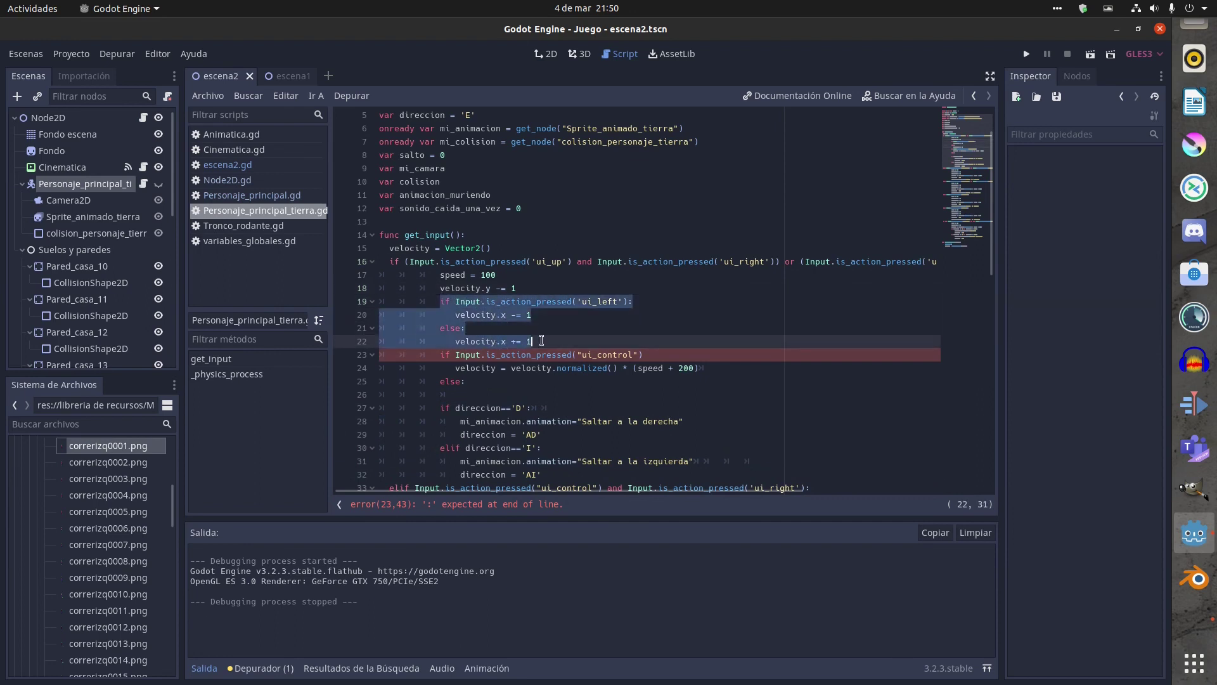
click(521, 358)
click(440, 356)
mouse_move(448, 359)
mouse_down()
mouse_move(641, 376)
mouse_move(643, 388)
mouse_up()
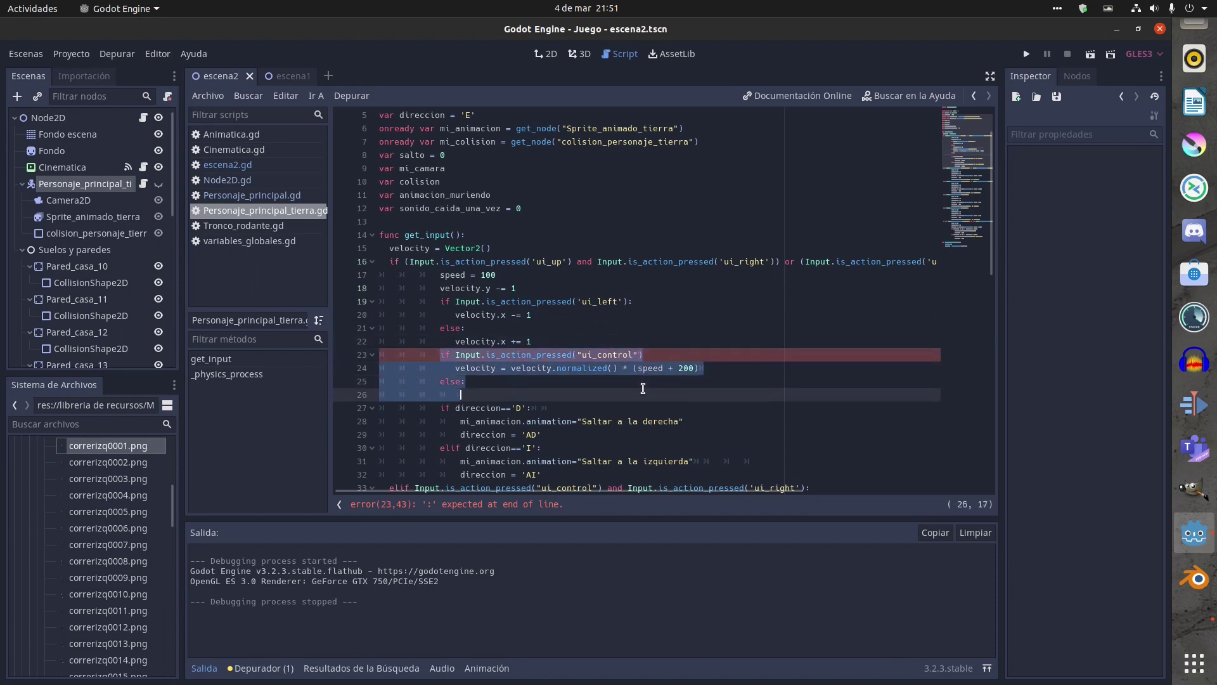
click(561, 319)
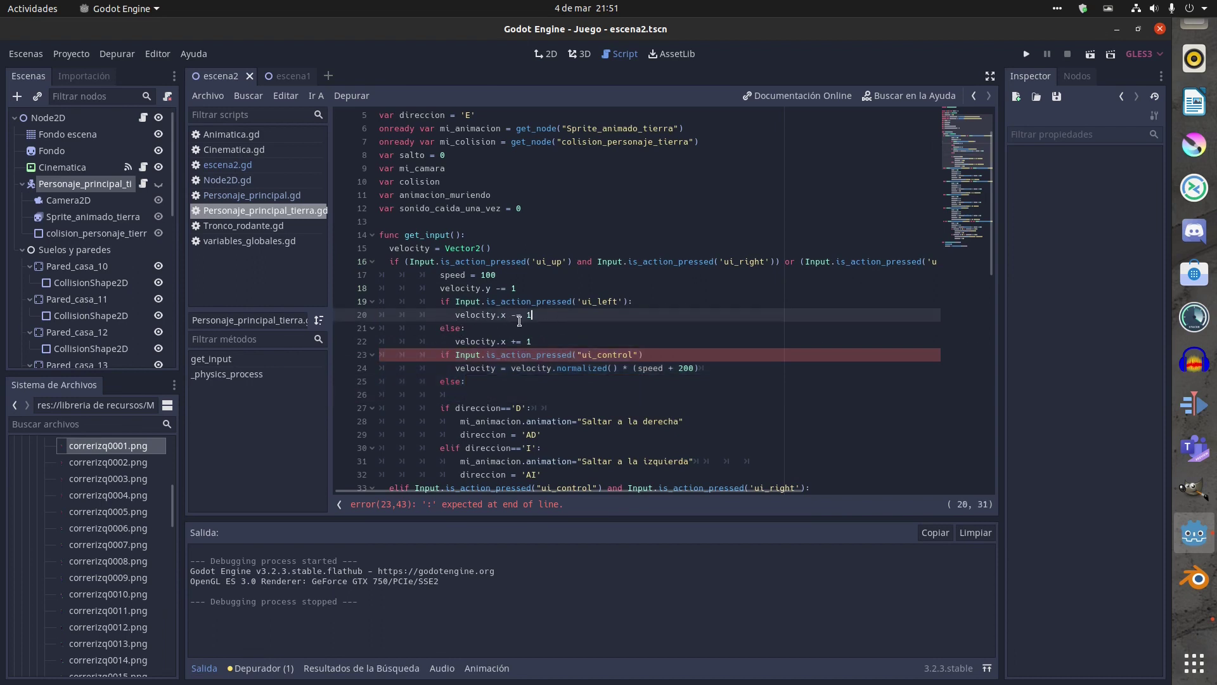
click(552, 341)
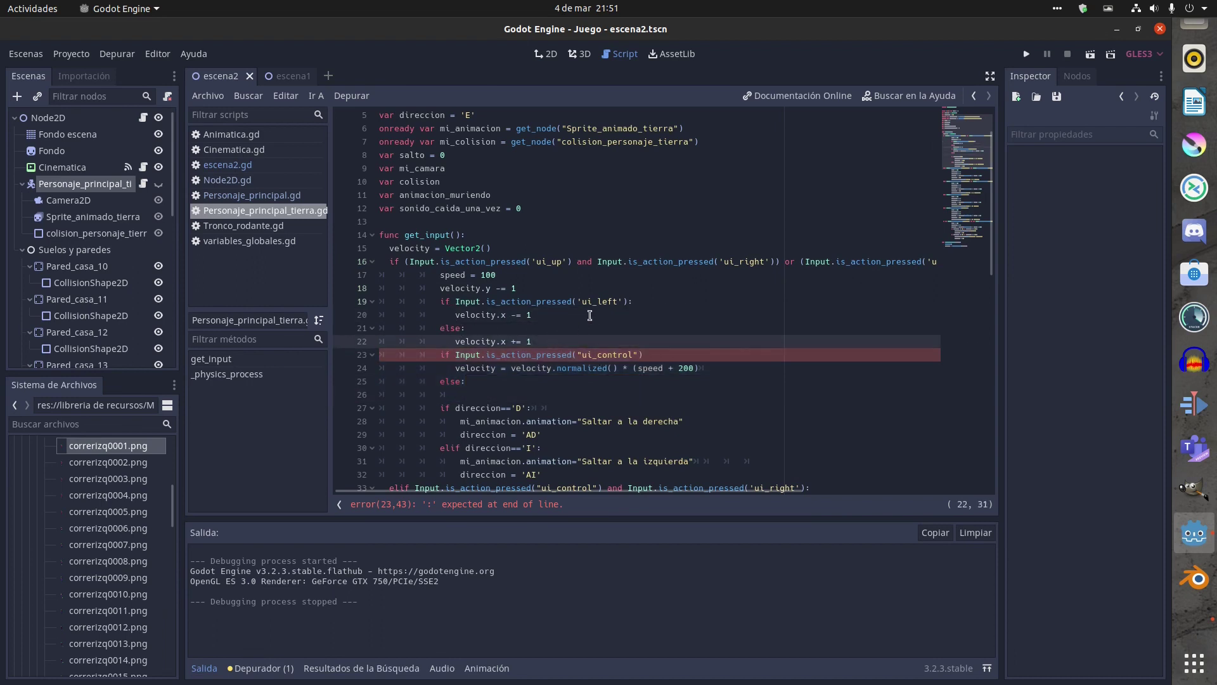
key(Return)
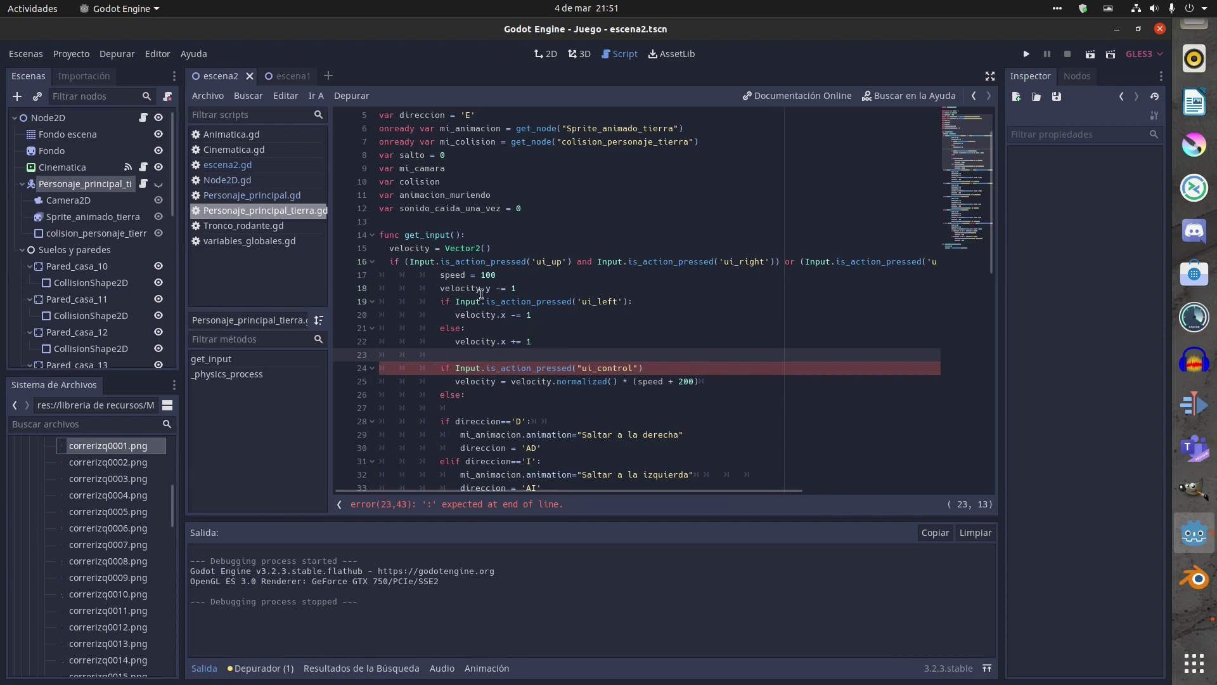
click(525, 287)
key(Return)
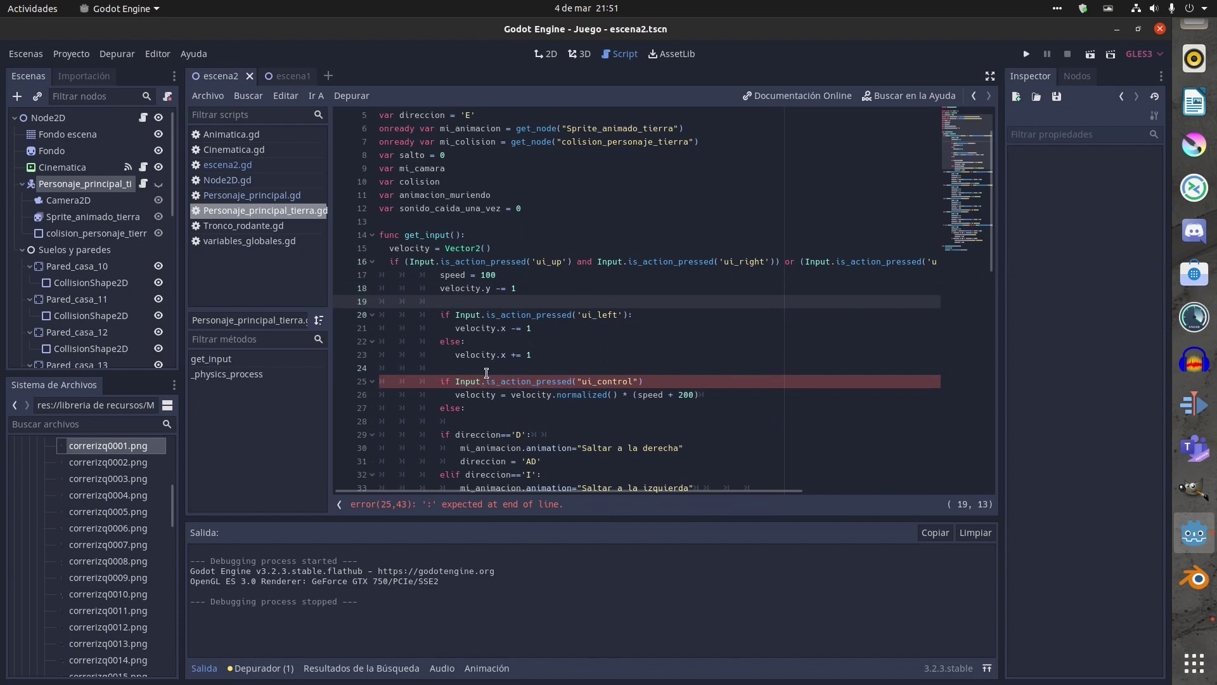
Copy the velocity.normalized() * (speed + 200) line into the else branch and indent it.
click(439, 381)
click(473, 408)
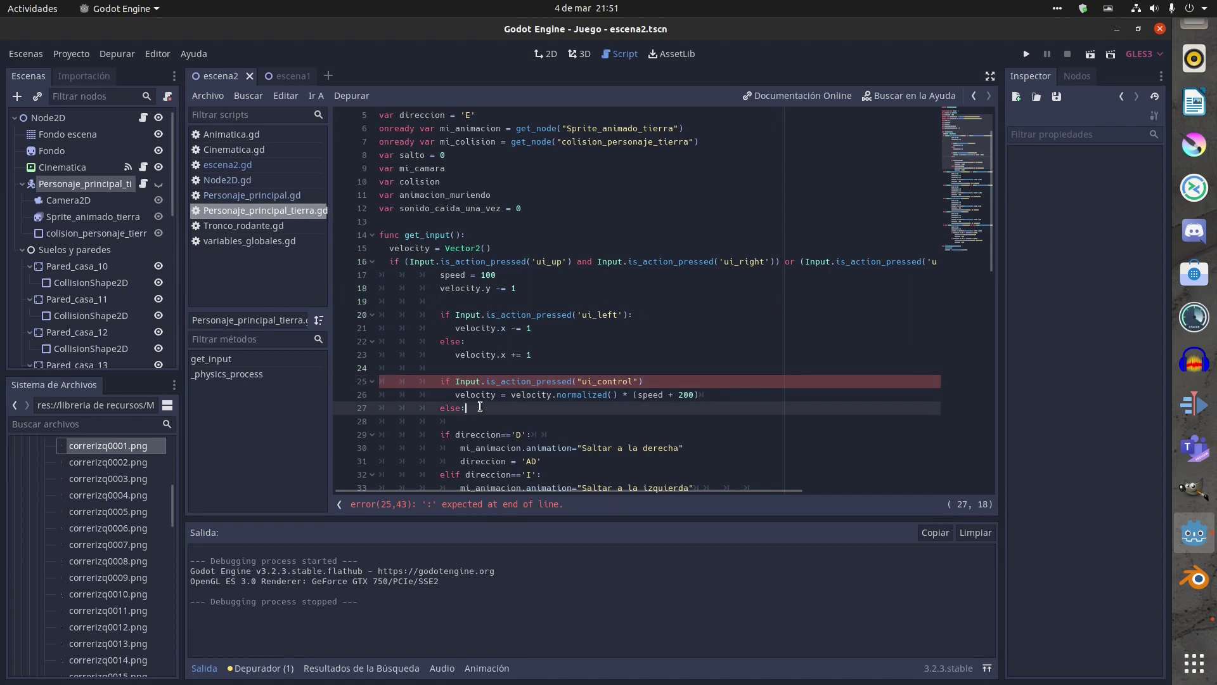
click(457, 394)
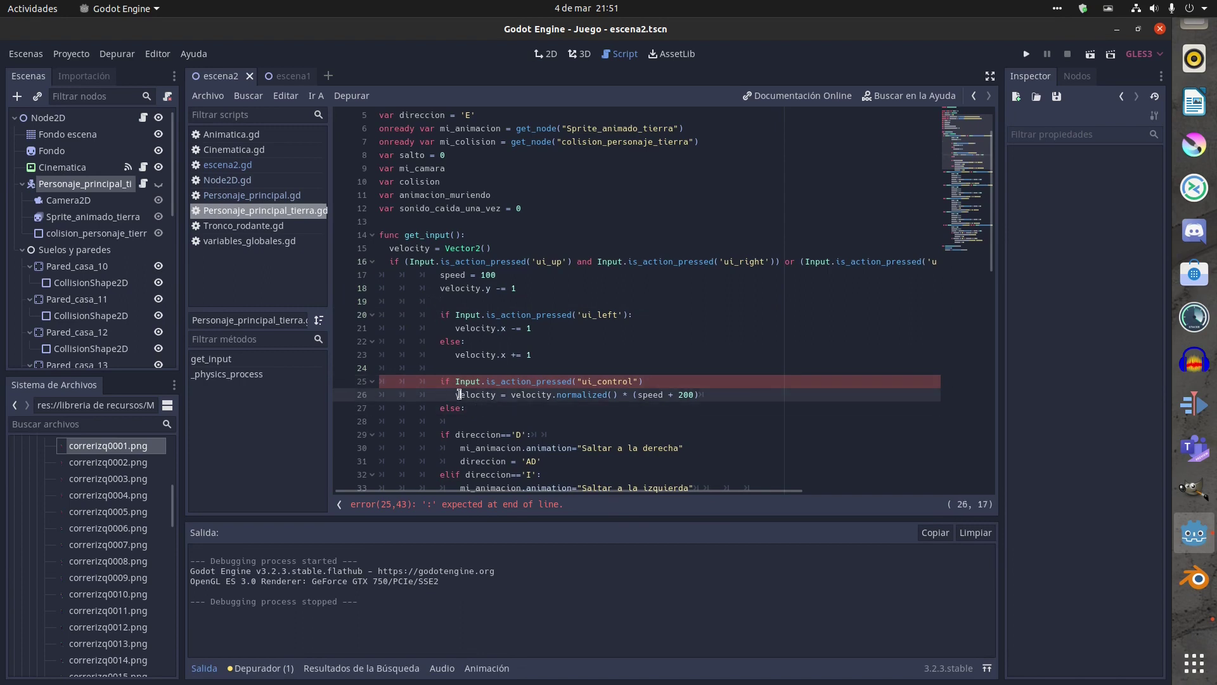
drag(457, 395, 704, 394)
key(ctrl+c)
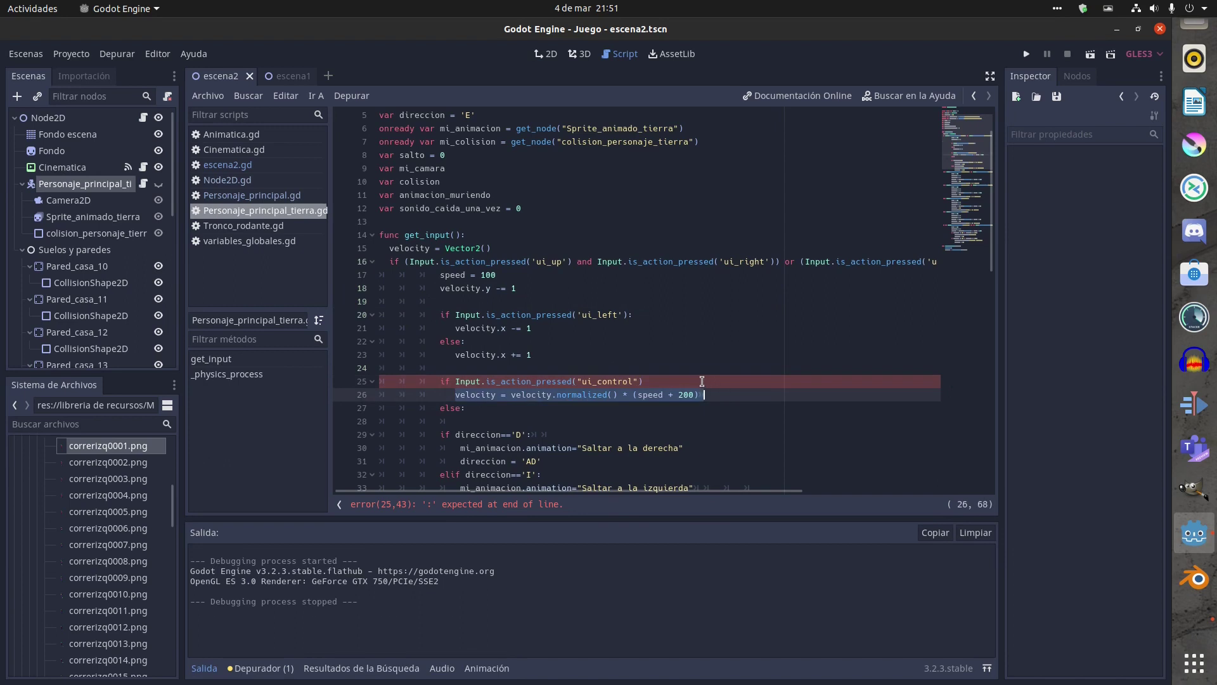
click(460, 421)
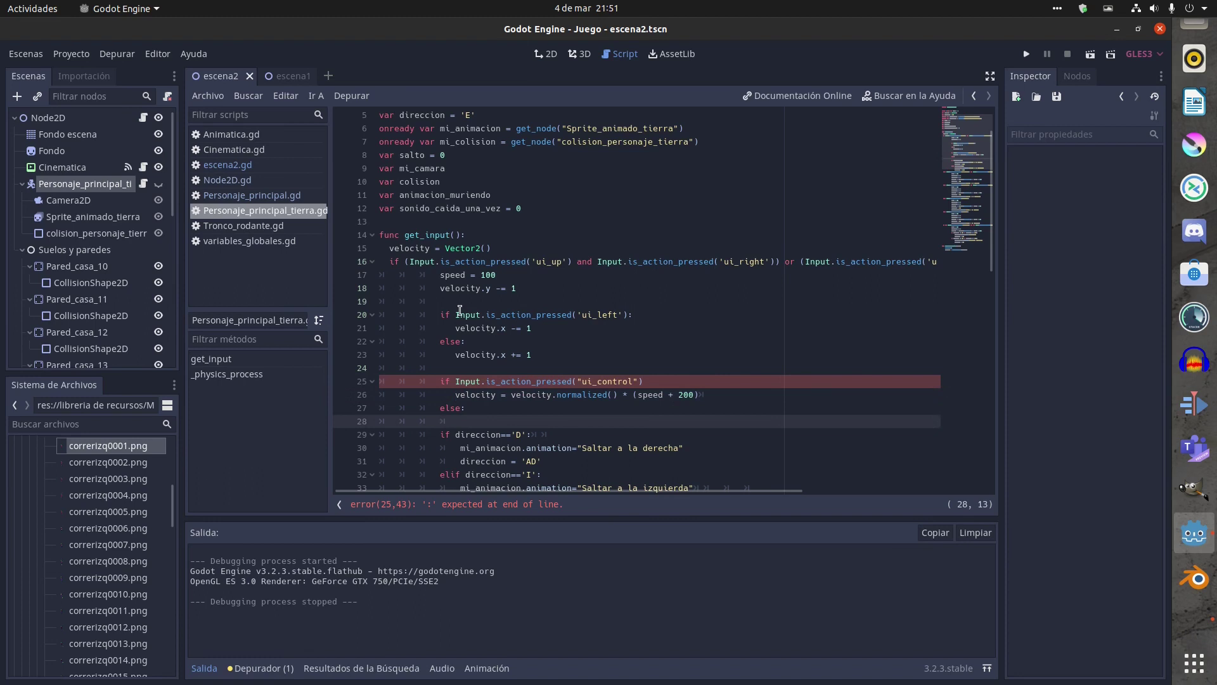
key(ctrl+v)
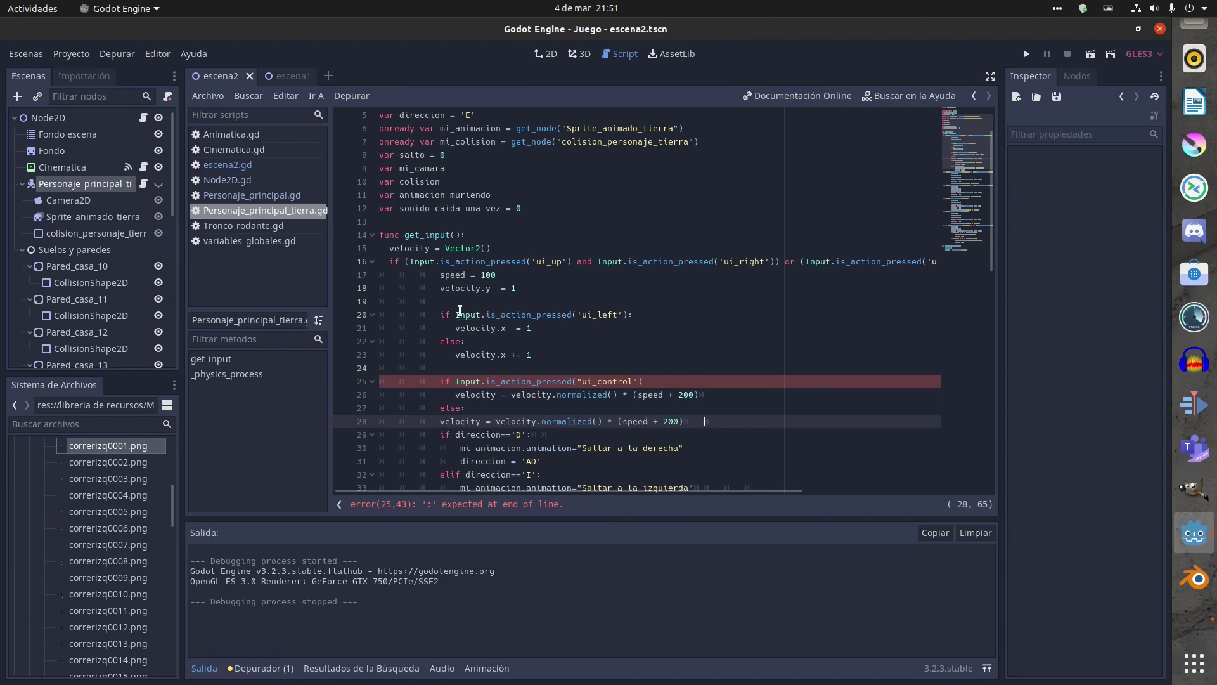
click(439, 420)
key(Tab)
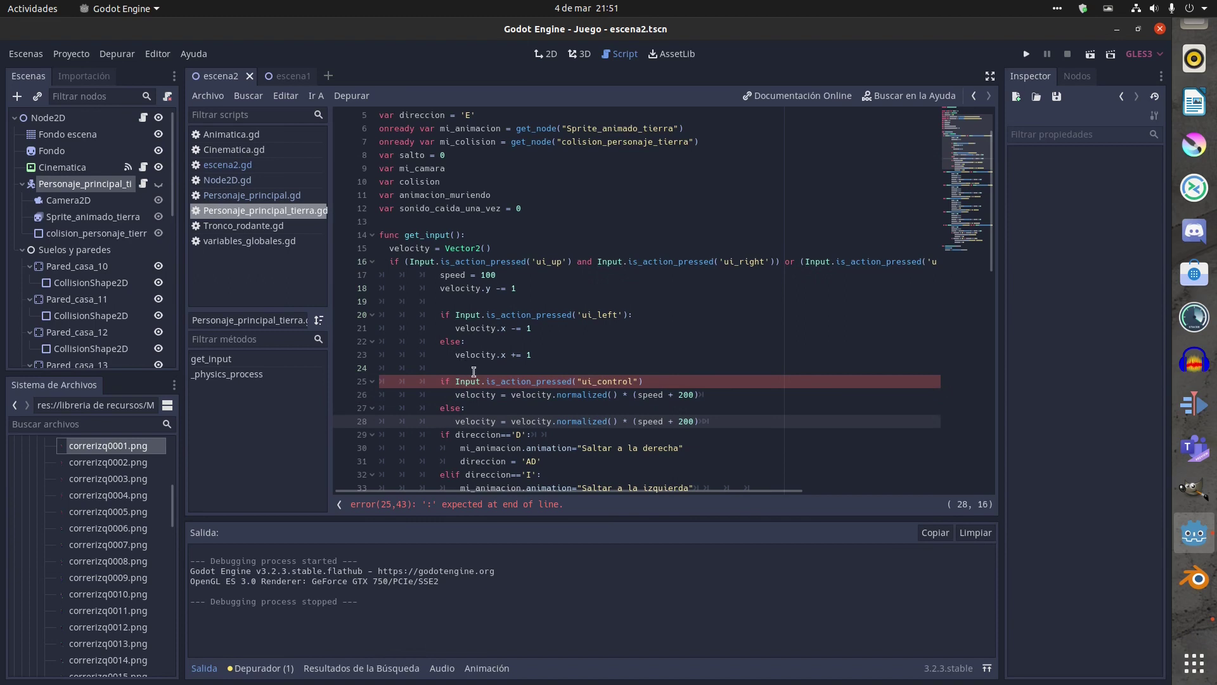
key(Down)
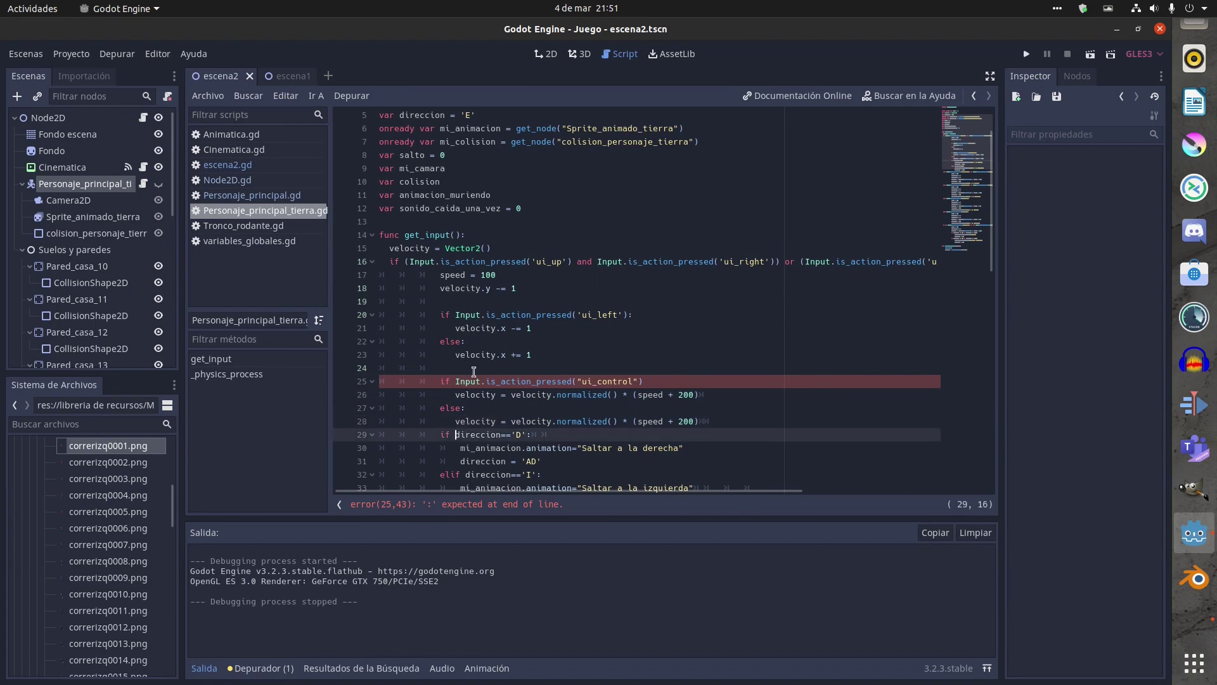
key(Up)
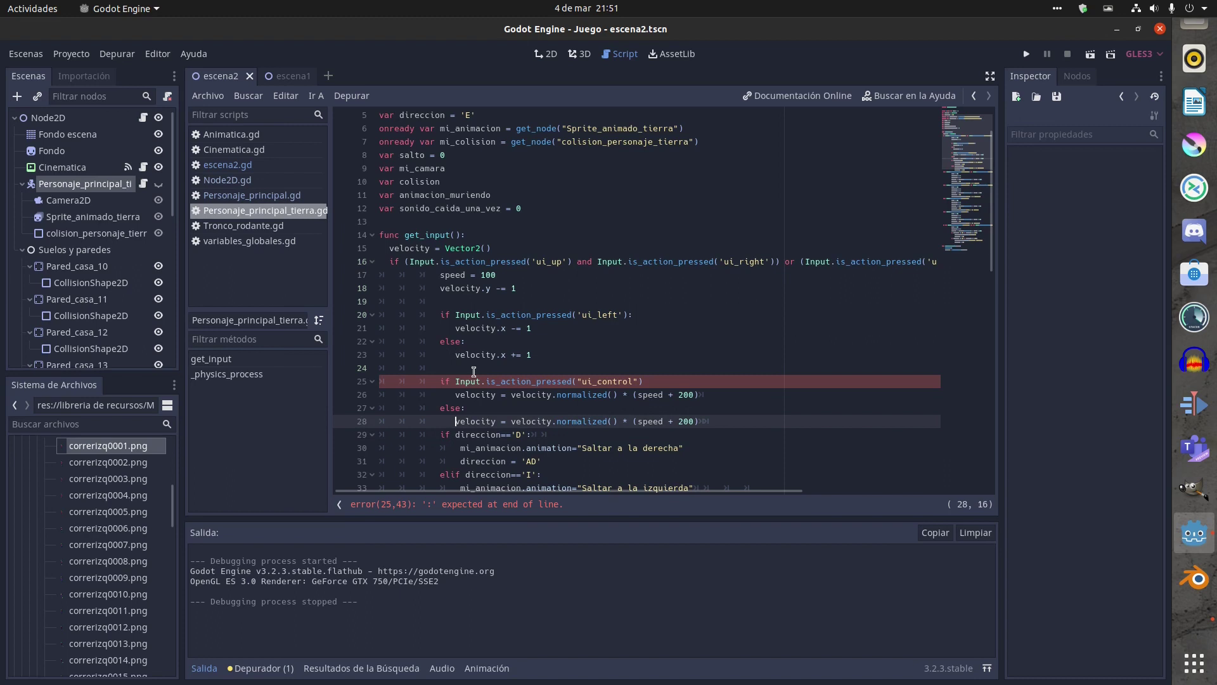
key(Up)
key(Up)
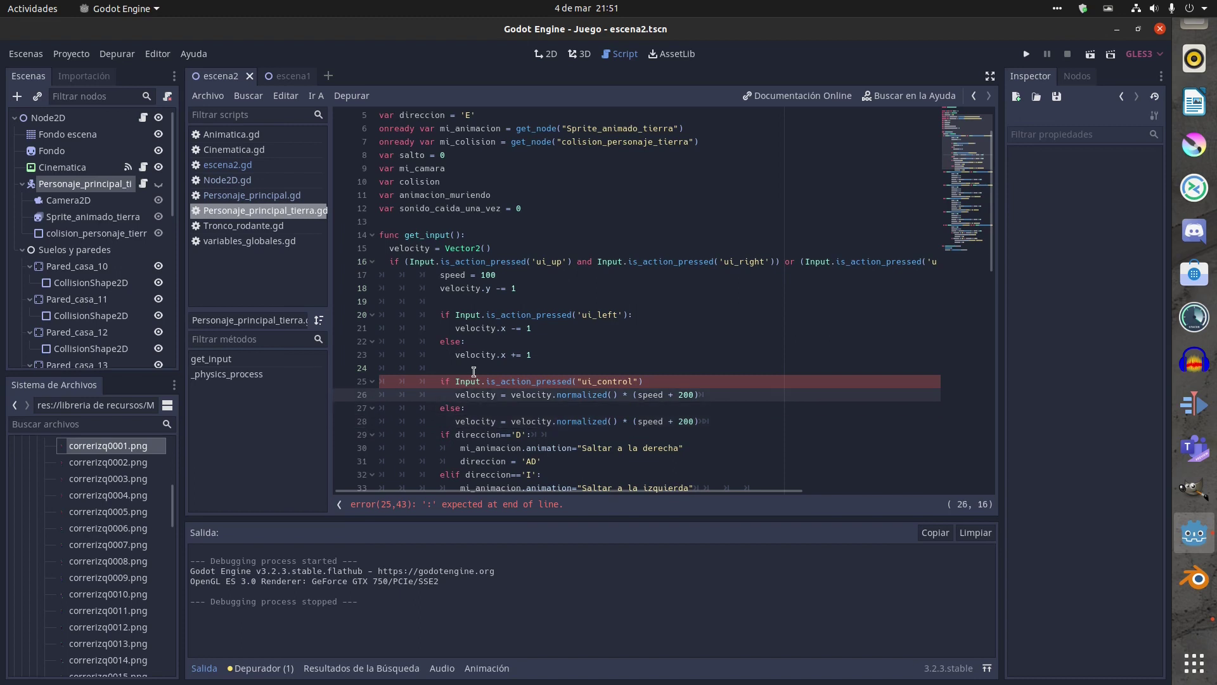
key(Up)
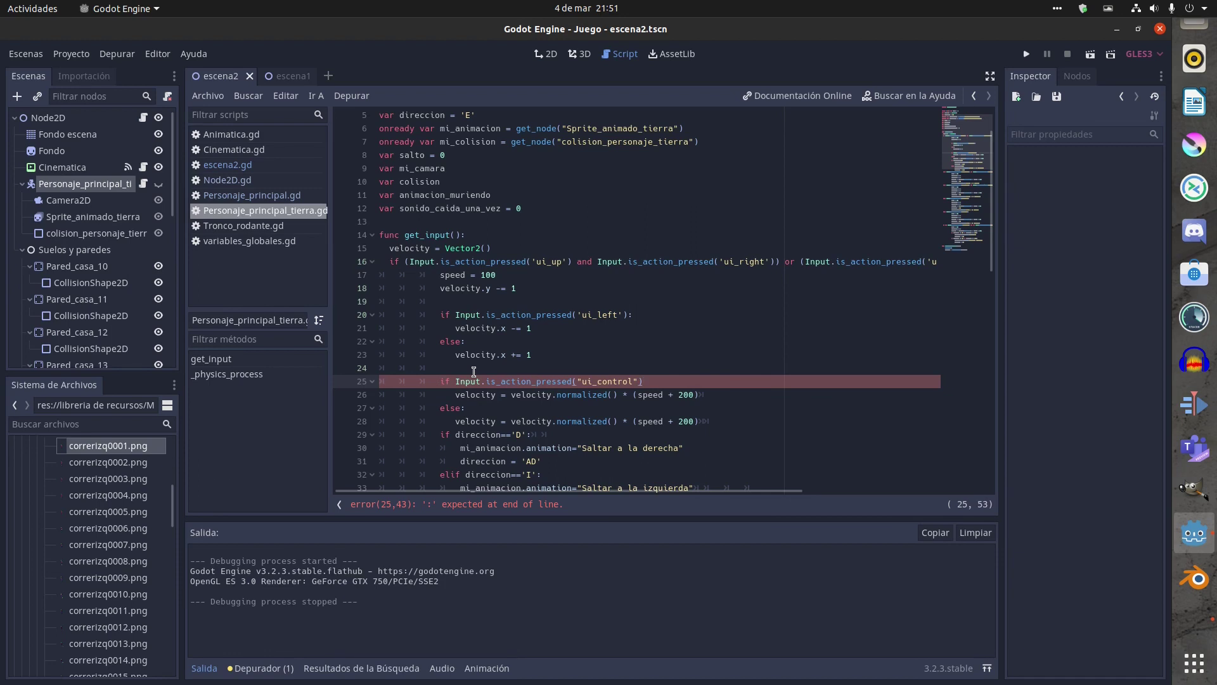
Add the missing colon to the end of the ui_control if line to clear the error.
text(:)
key(Down)
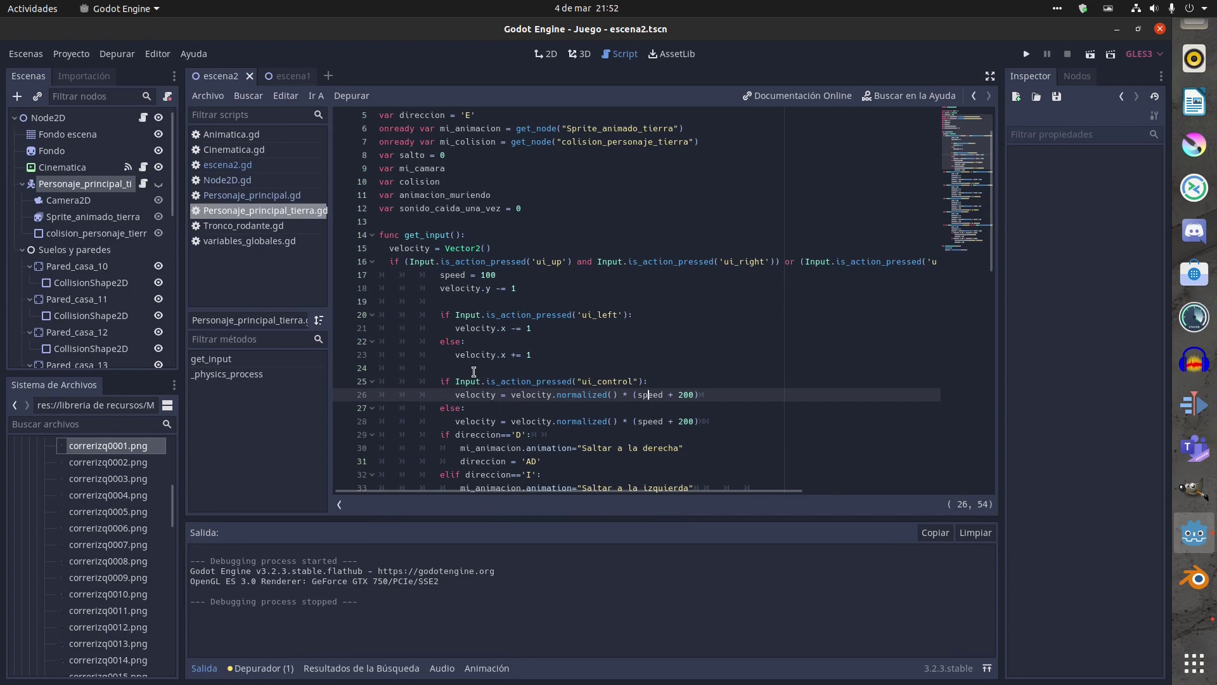
key(Up)
key(Down)
key(Down)
key(Down)
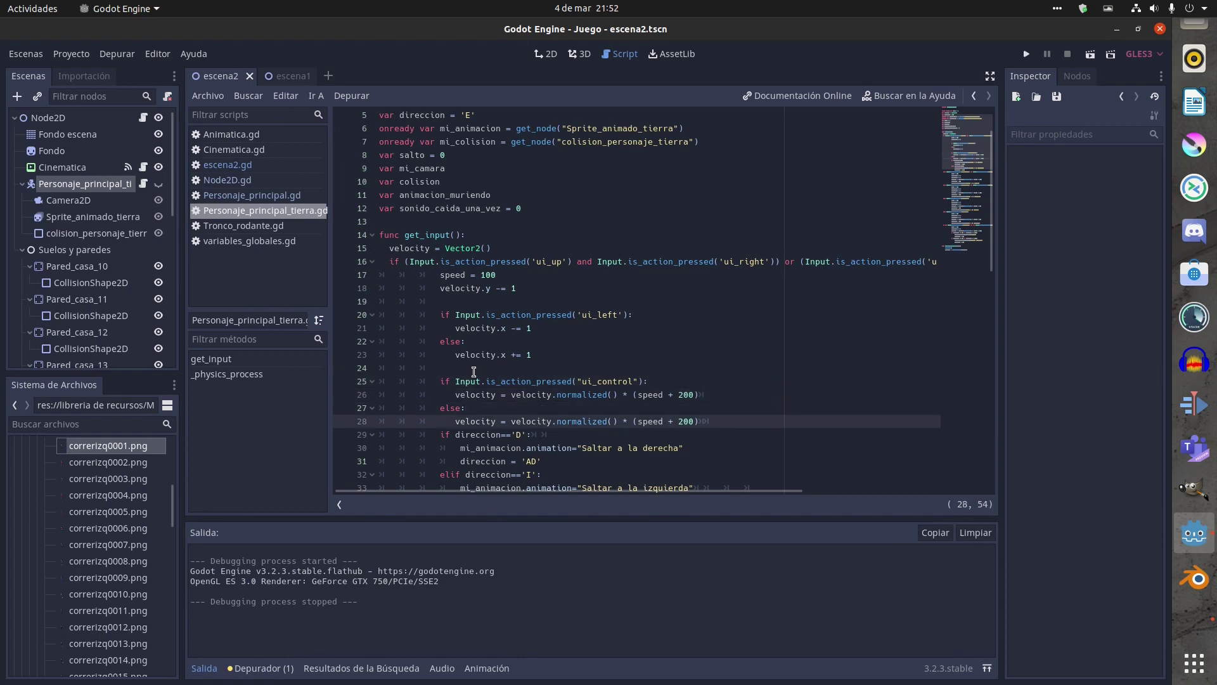
key(Return)
key(Up)
key(Up)
key(Up)
key(Up)
key(Down)
key(Down)
key(Down)
key(Down)
key(Up)
Delete the blank lines in get_input around the direction checks and the ui_control condition.
key(Down)
key(Down)
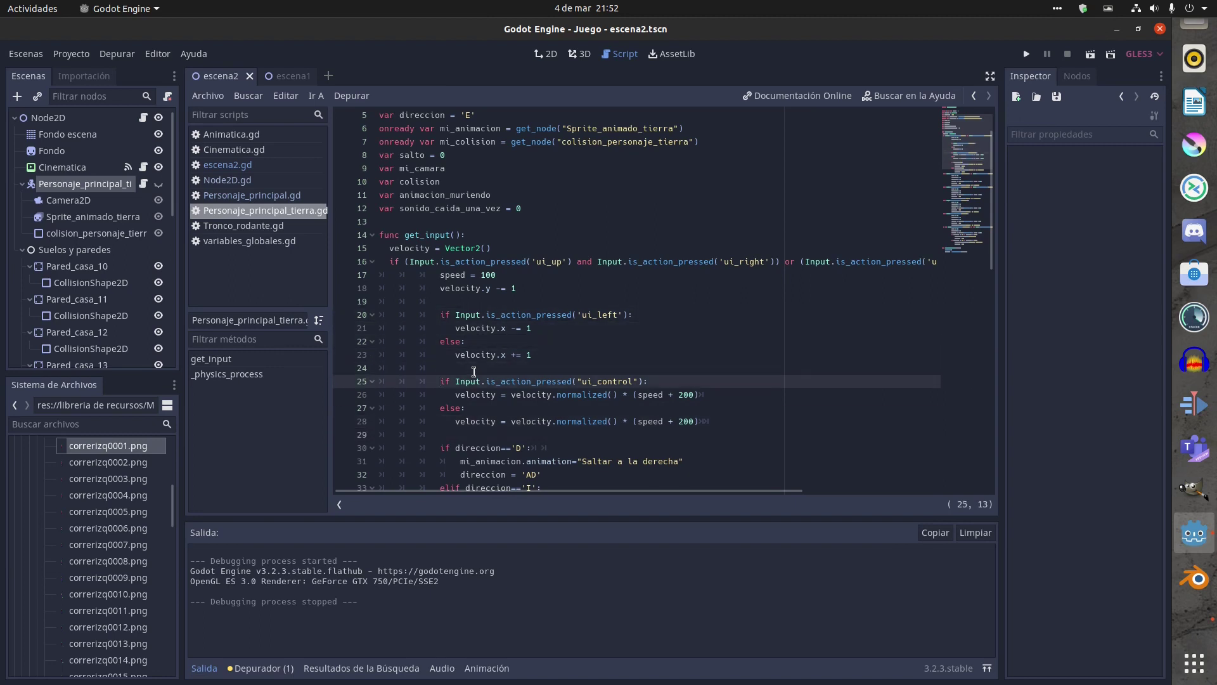
key(Down)
key(Down)
key(Down)
key(Down)
key(Down)
key(Down)
key(Down)
key(Down)
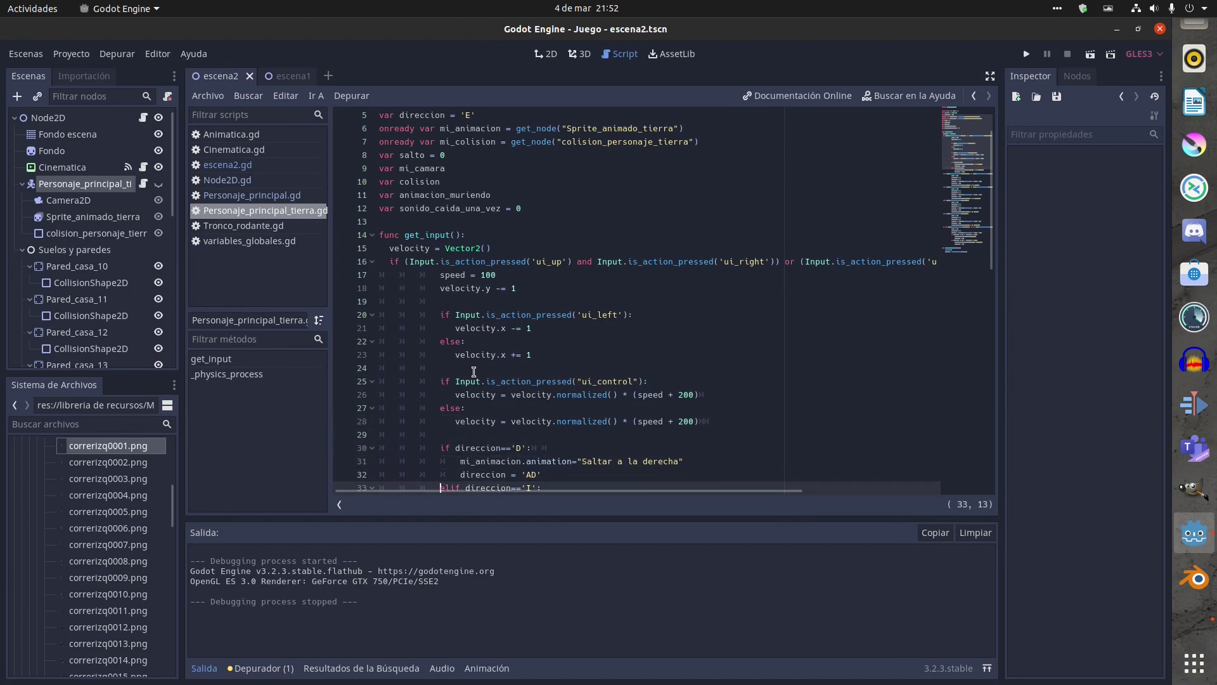
key(Down)
key(Down)
key(Down)
key(Down)
key(Up)
key(Up)
key(Up)
key(Up)
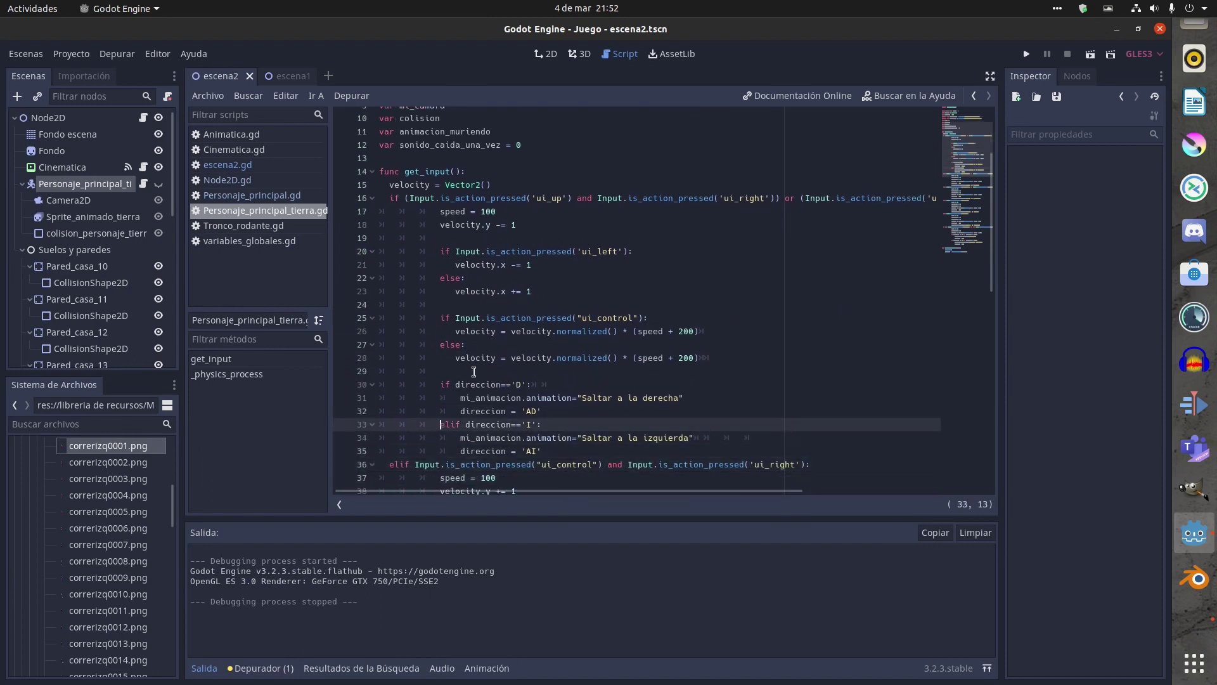
key(Down)
key(Down)
key(Up)
key(Up)
key(Up)
key(Up)
key(Up)
key(Up)
key(Up)
key(Up)
key(Up)
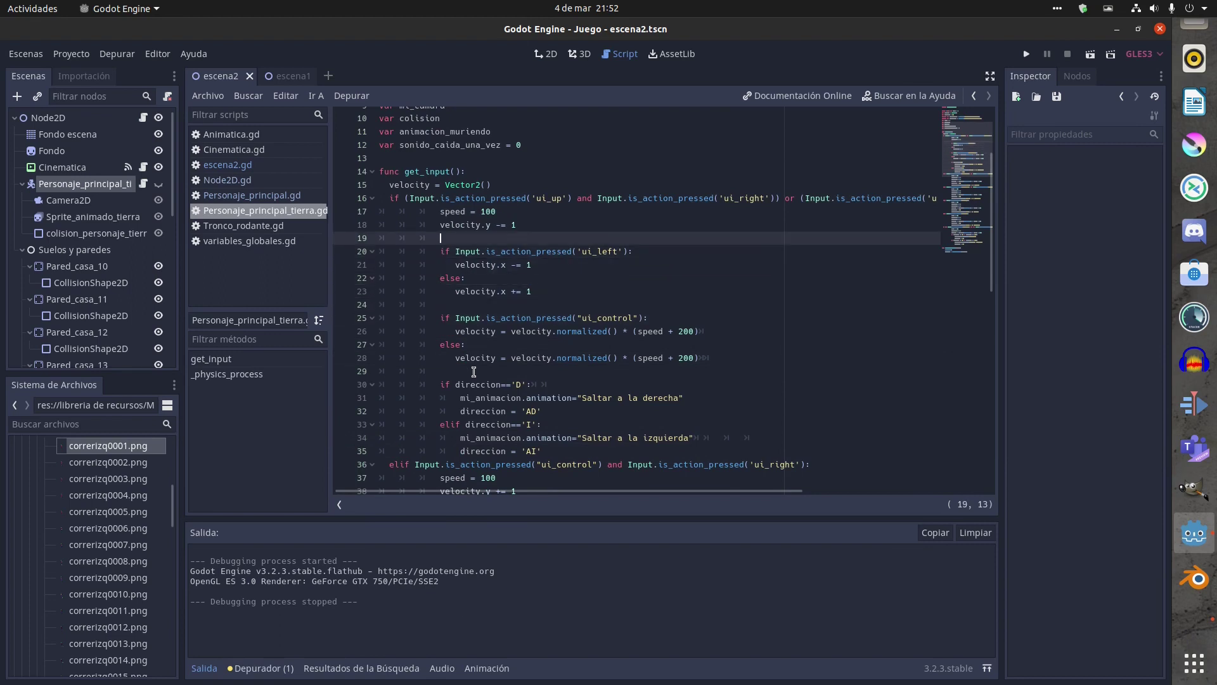
key(BackSpace)
key(Down)
key(Down)
key(Down)
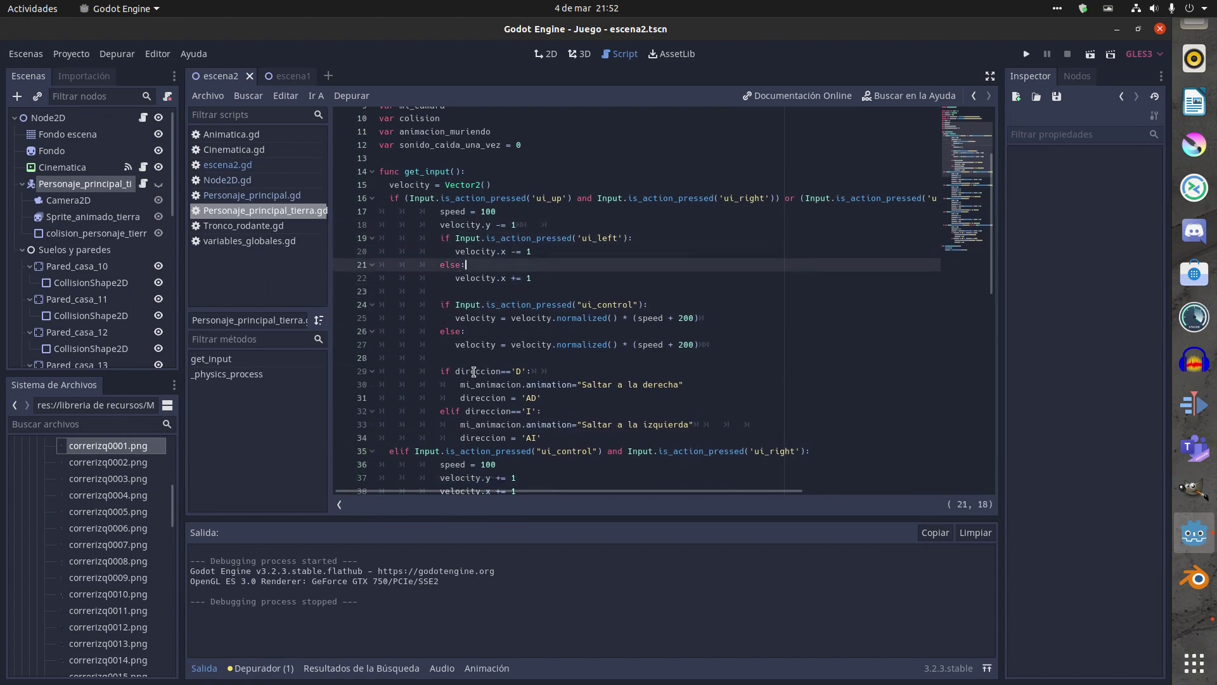
key(Down)
key(Down)
key(BackSpace)
key(Down)
key(Down)
key(Down)
key(Down)
key(Down)
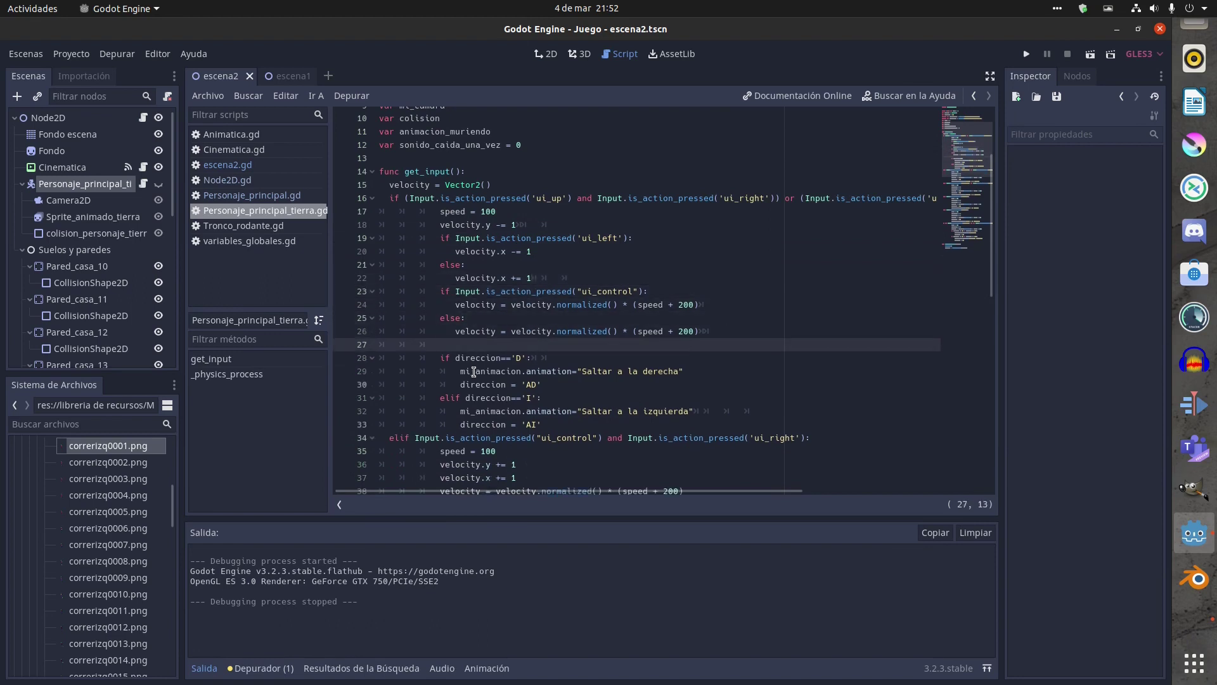
key(BackSpace)
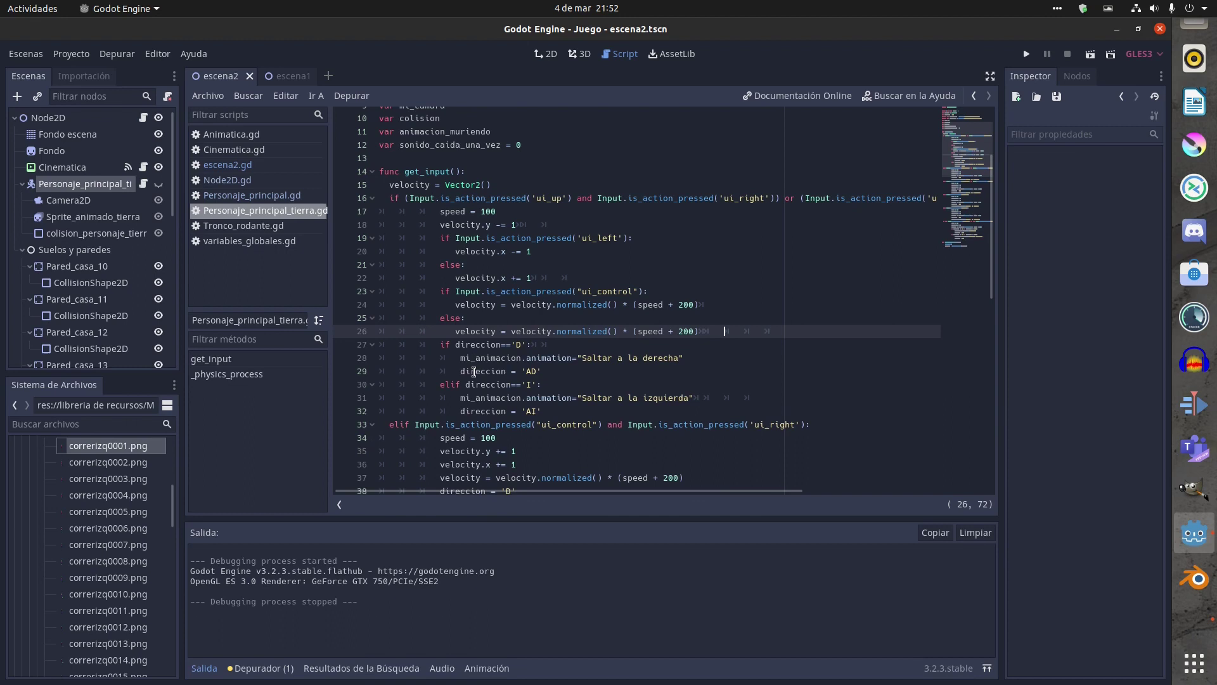
click(441, 236)
drag(441, 237, 564, 278)
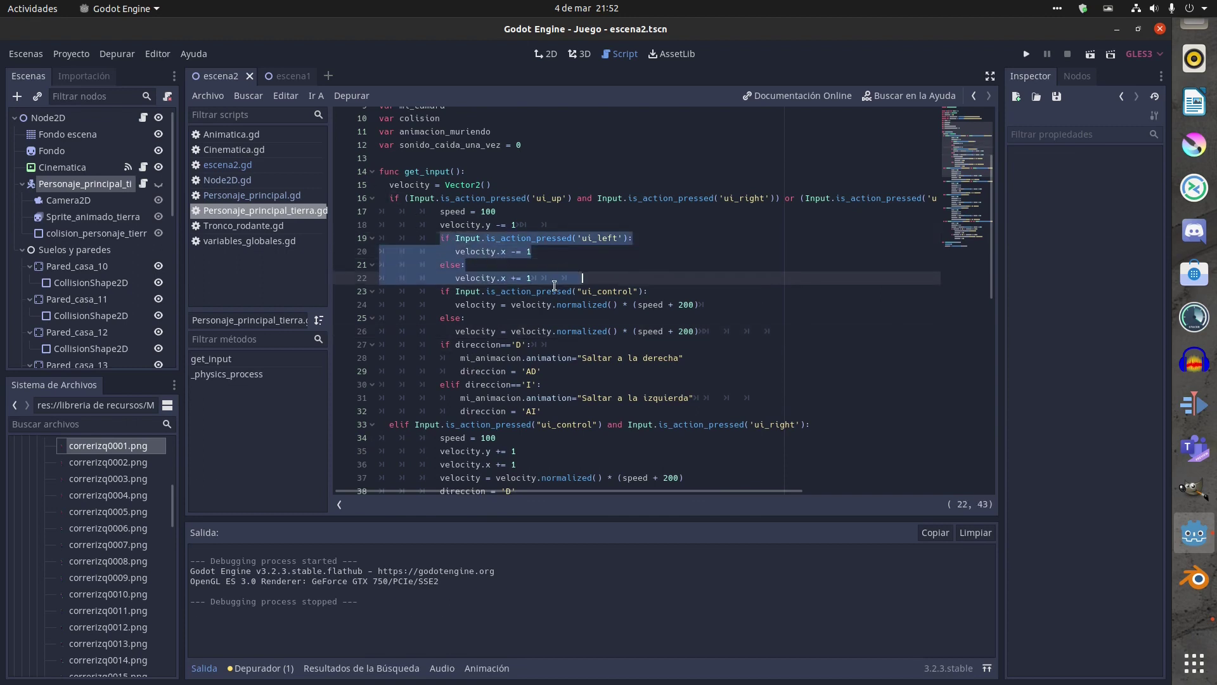
click(516, 292)
drag(444, 291, 784, 332)
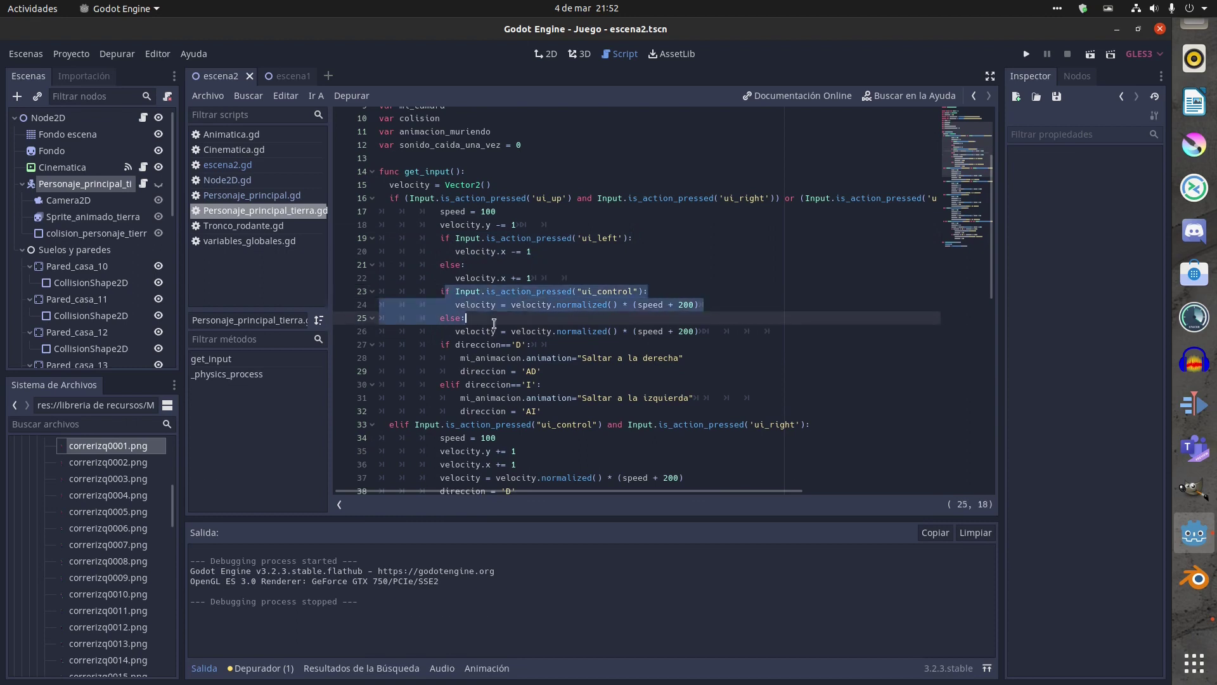
drag(440, 344, 690, 411)
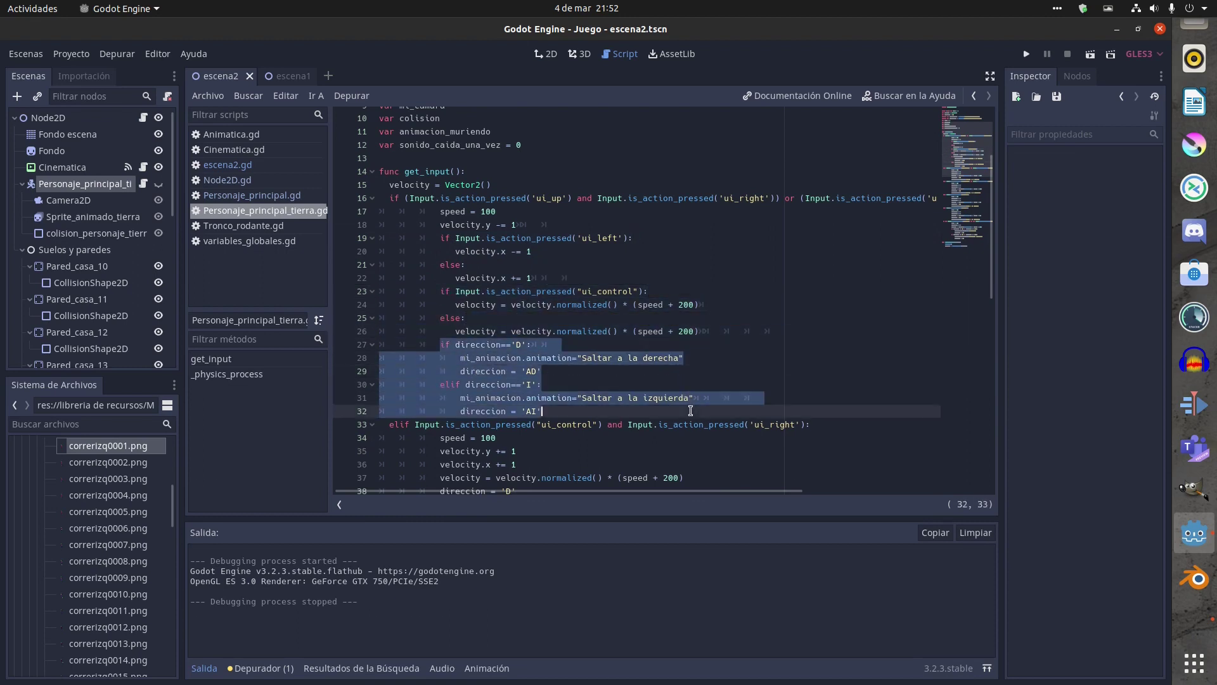
click(582, 278)
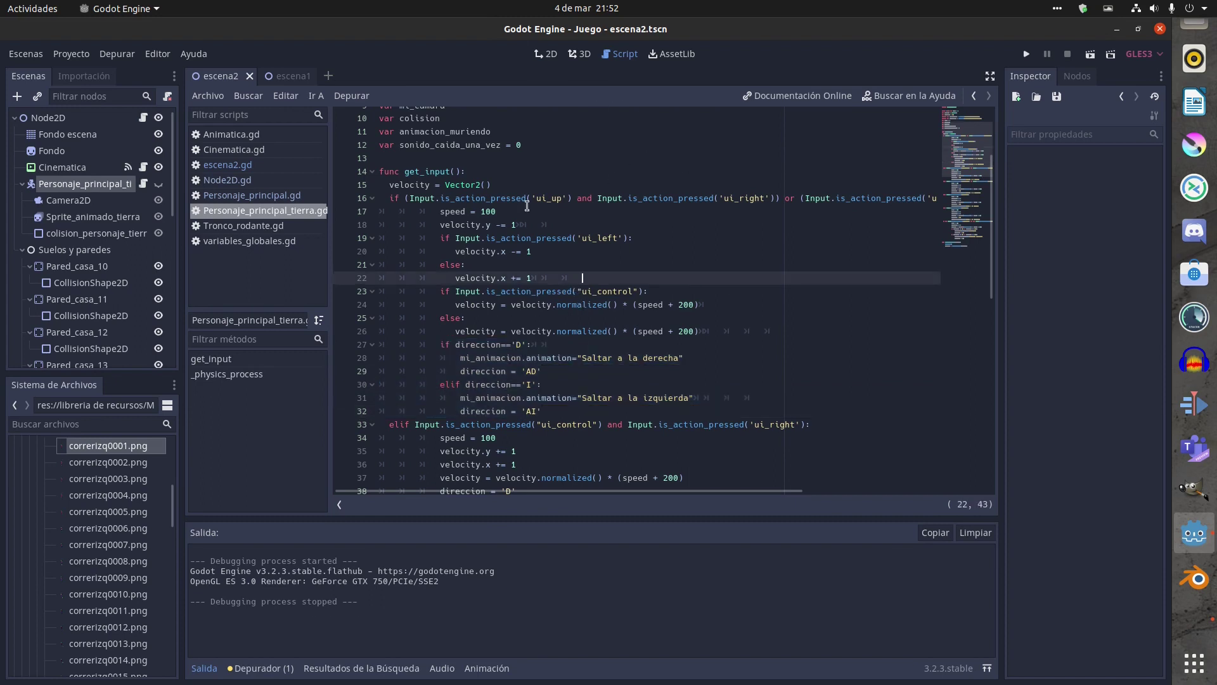
mouse_move(389, 199)
mouse_down()
mouse_move(464, 374)
mouse_move(470, 450)
mouse_up()
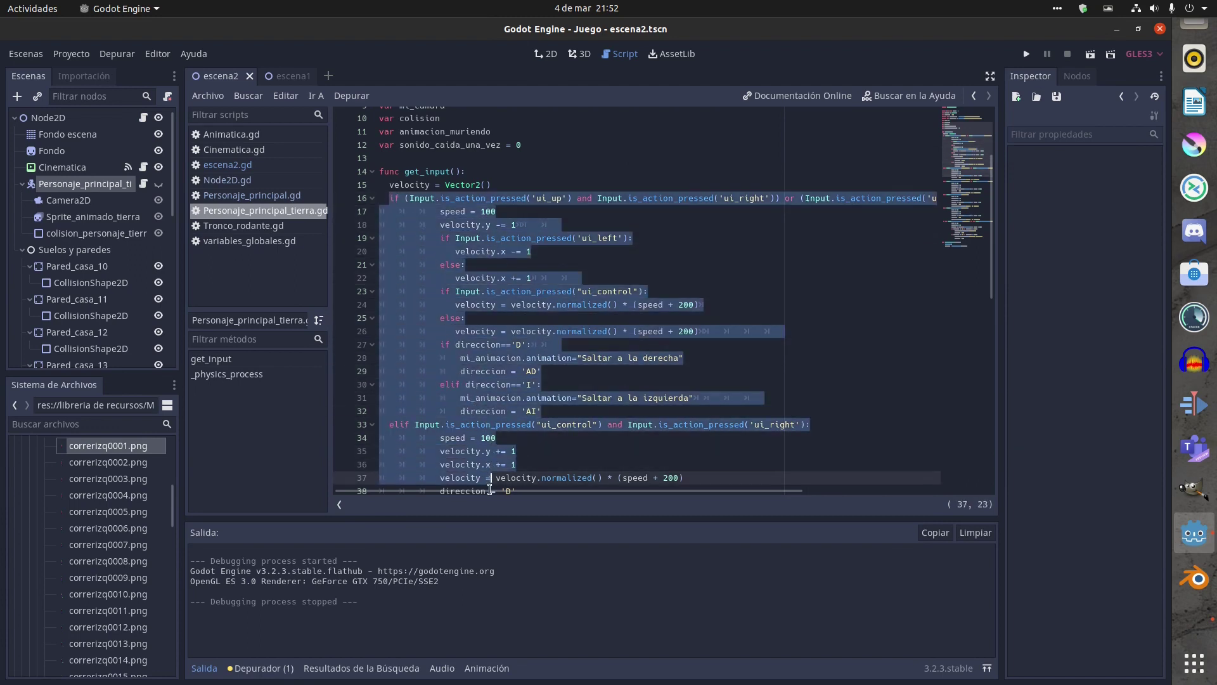
drag(467, 412, 777, 373)
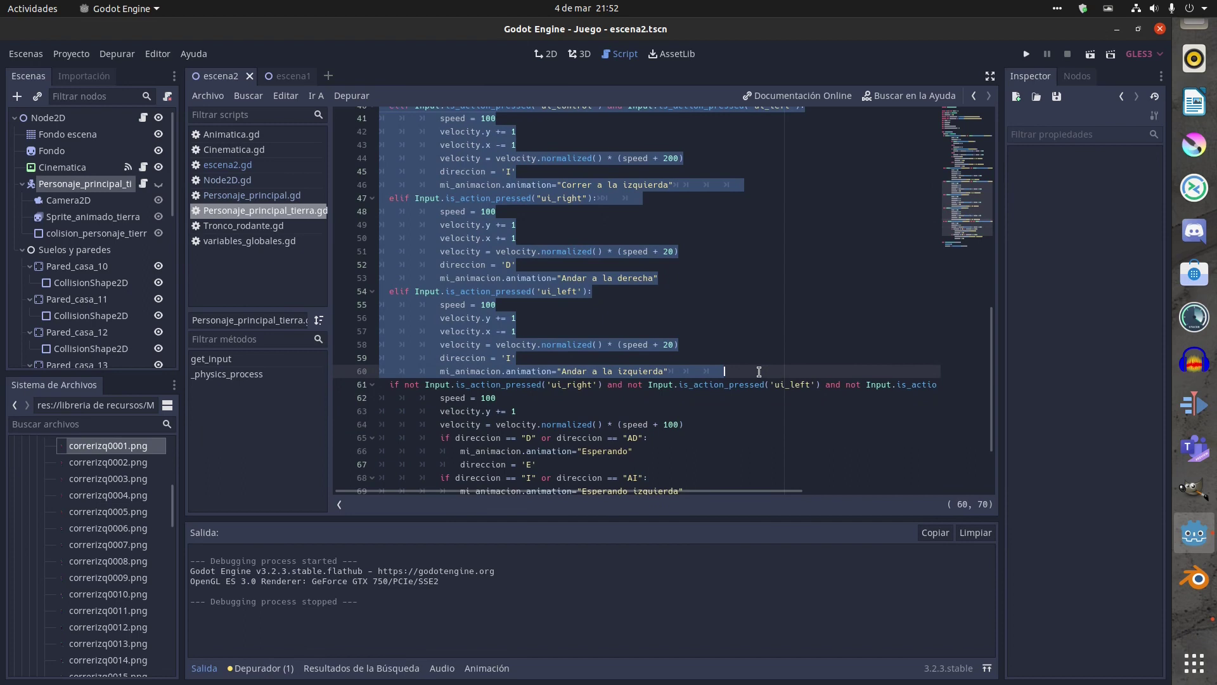
mouse_move(758, 372)
mouse_down()
mouse_move(624, 378)
mouse_move(763, 512)
mouse_move(672, 411)
mouse_up()
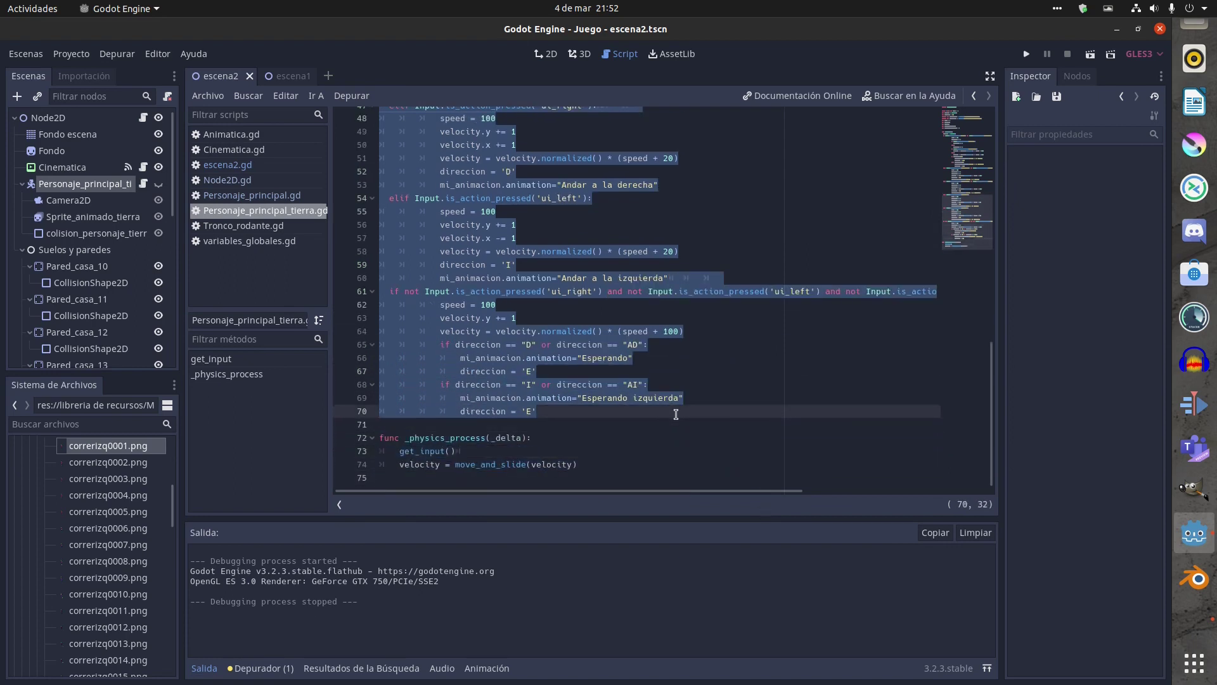
scroll(530, 305, up, 5)
scroll(531, 291, up, 8)
scroll(532, 285, up, 1)
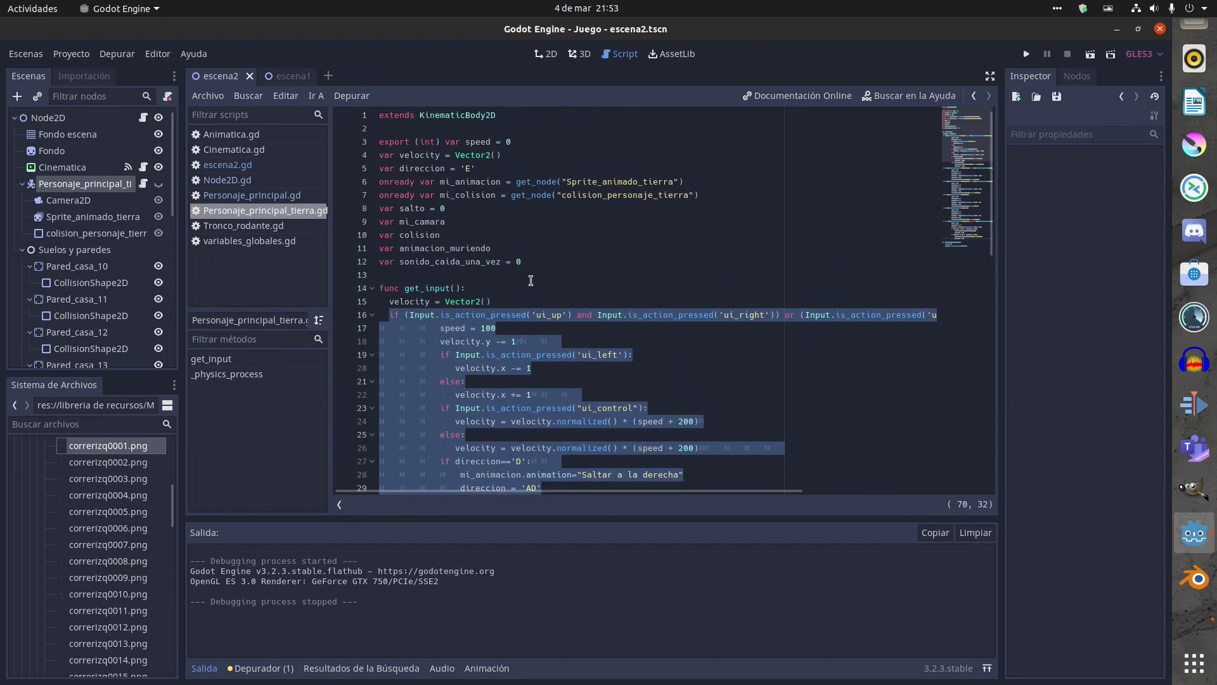
click(532, 277)
scroll(626, 268, down, 2)
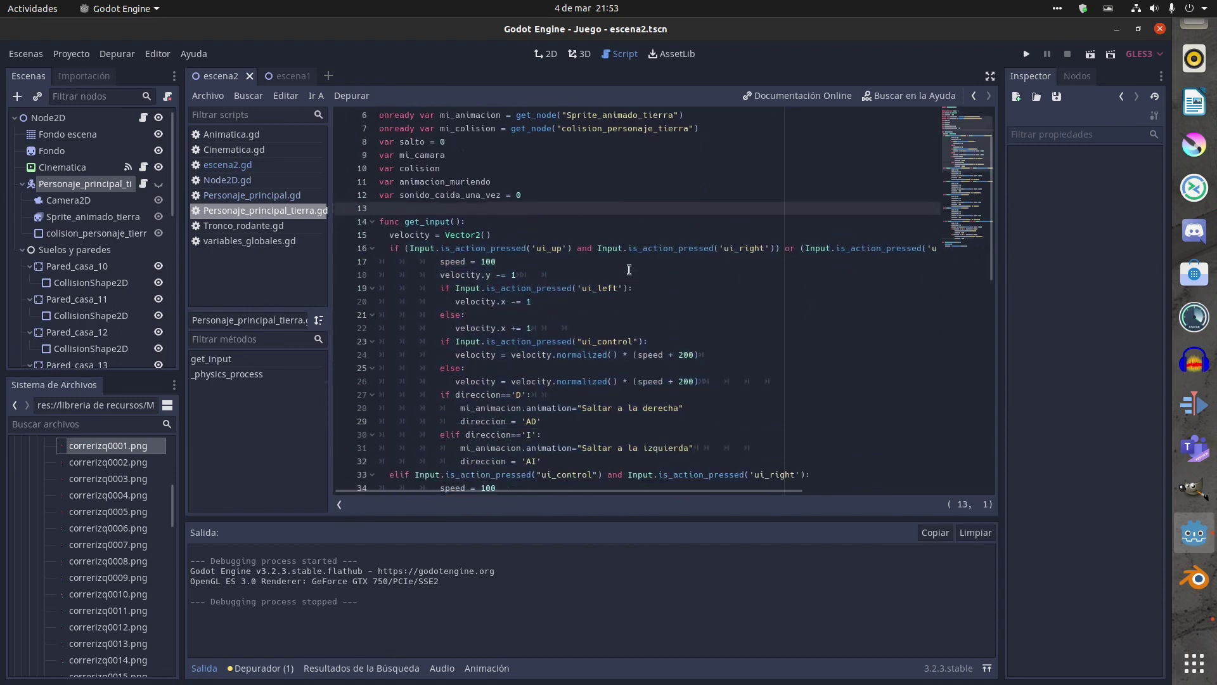
scroll(628, 269, down, 1)
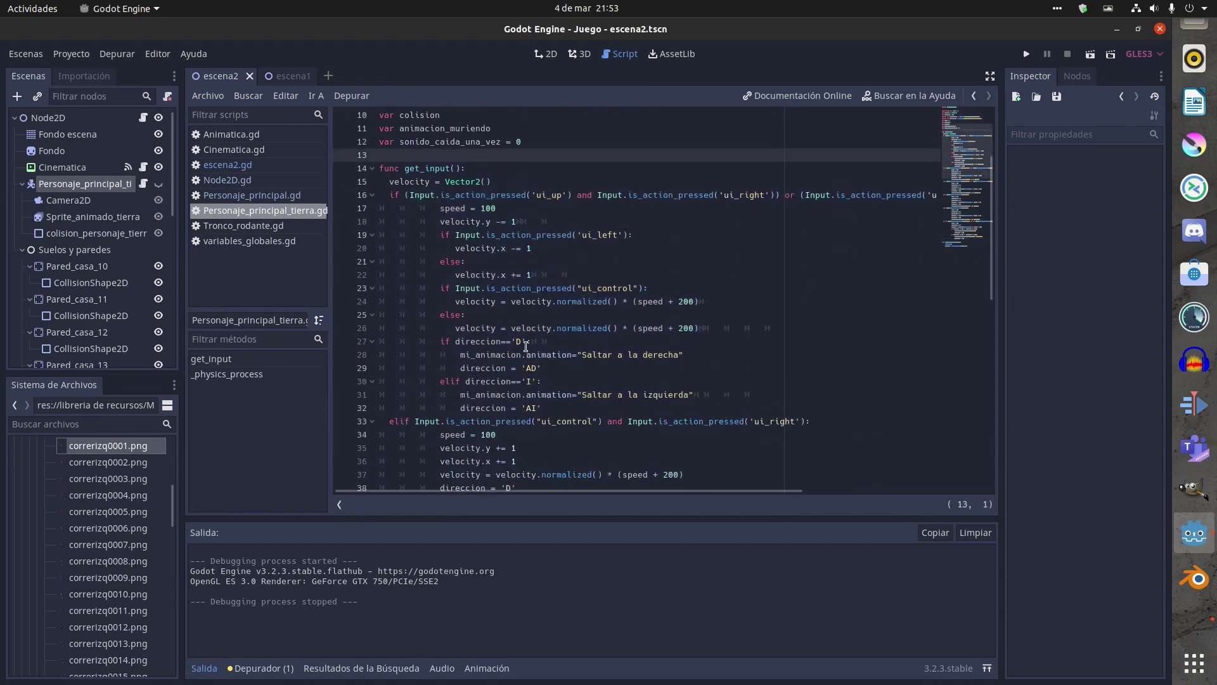
scroll(518, 328, down, 1)
scroll(519, 327, down, 3)
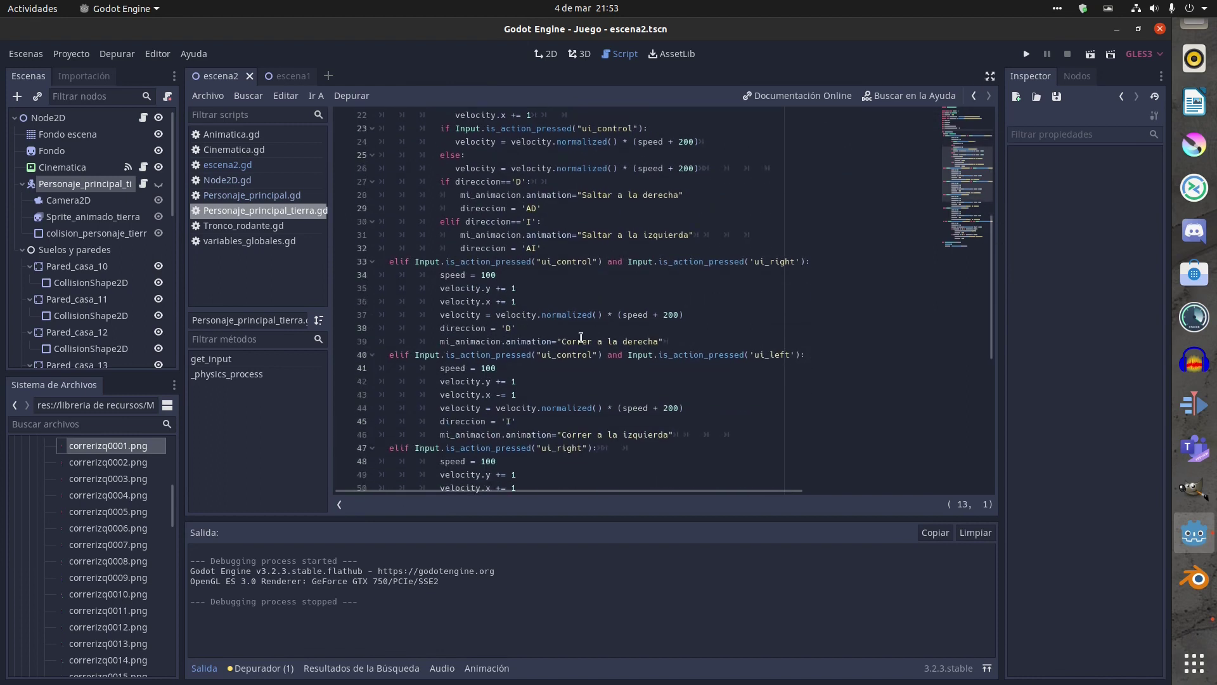
scroll(579, 336, up, 4)
scroll(580, 337, up, 1)
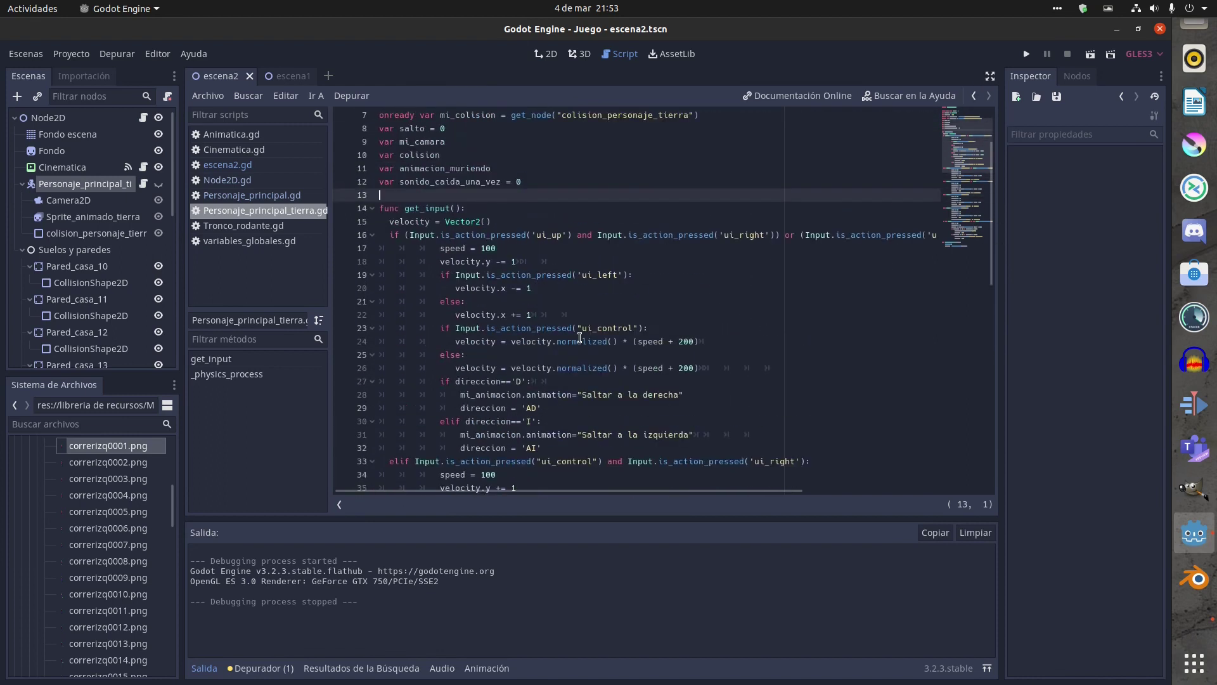
scroll(580, 337, down, 3)
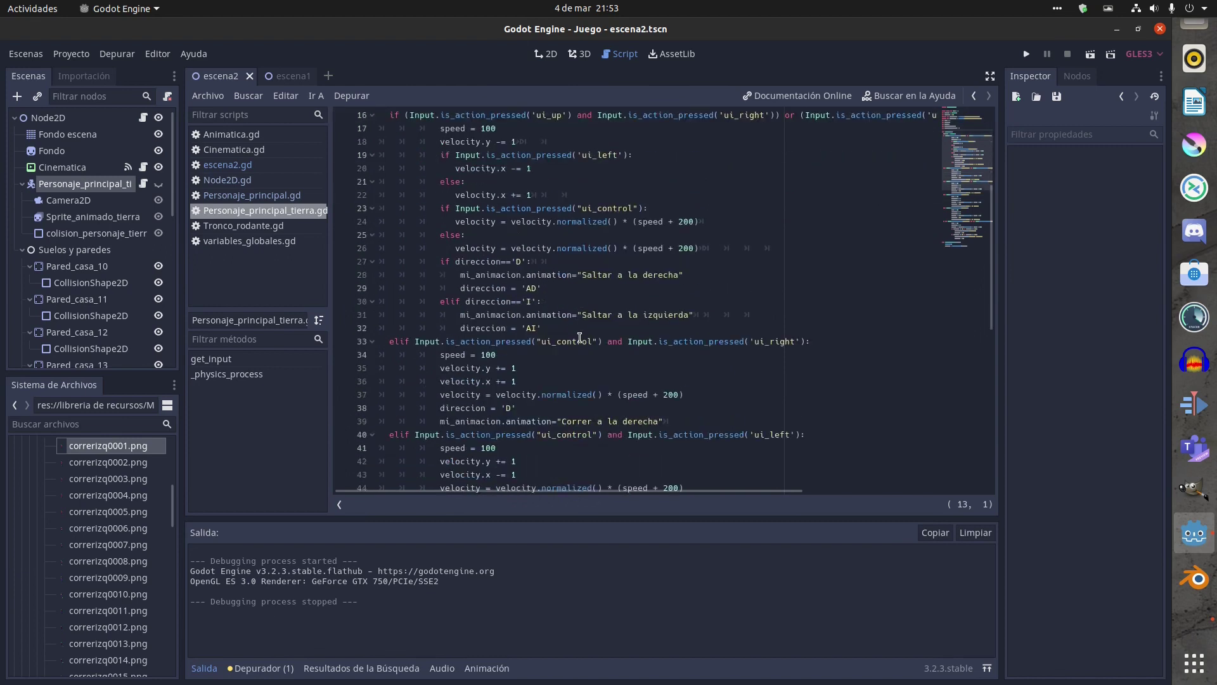
scroll(579, 337, down, 2)
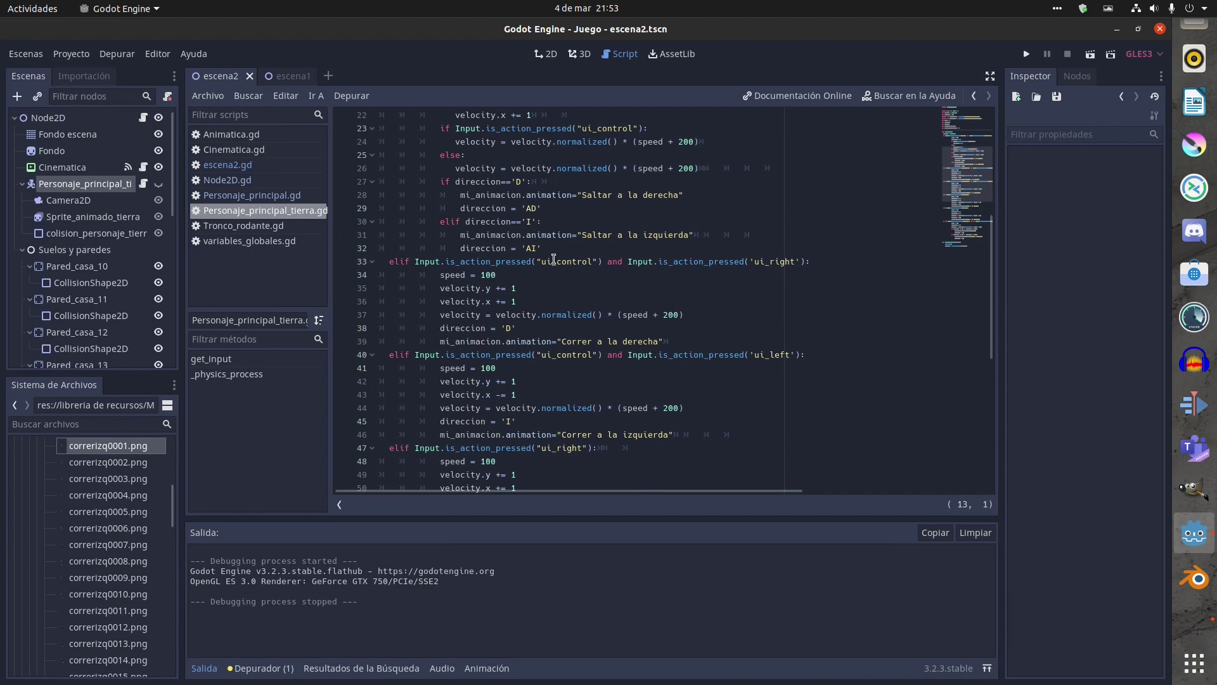
Run the game and walk the character right and left, testing the ui_control speed boost.
click(1026, 55)
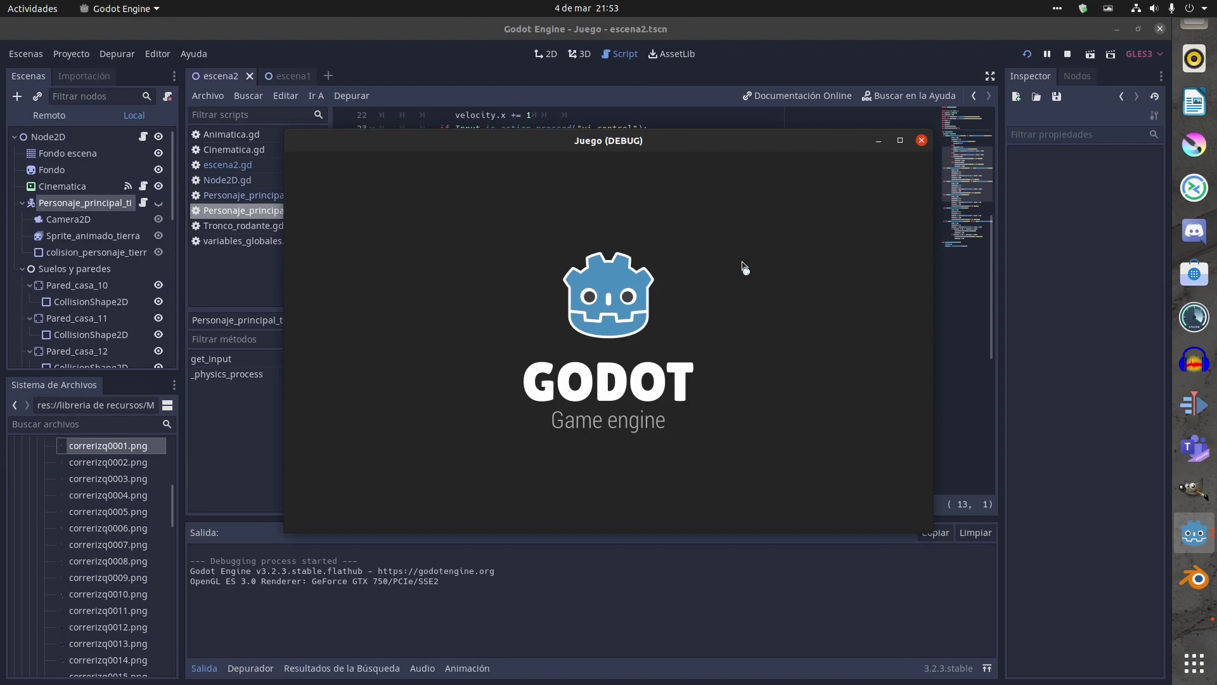
key(Right)
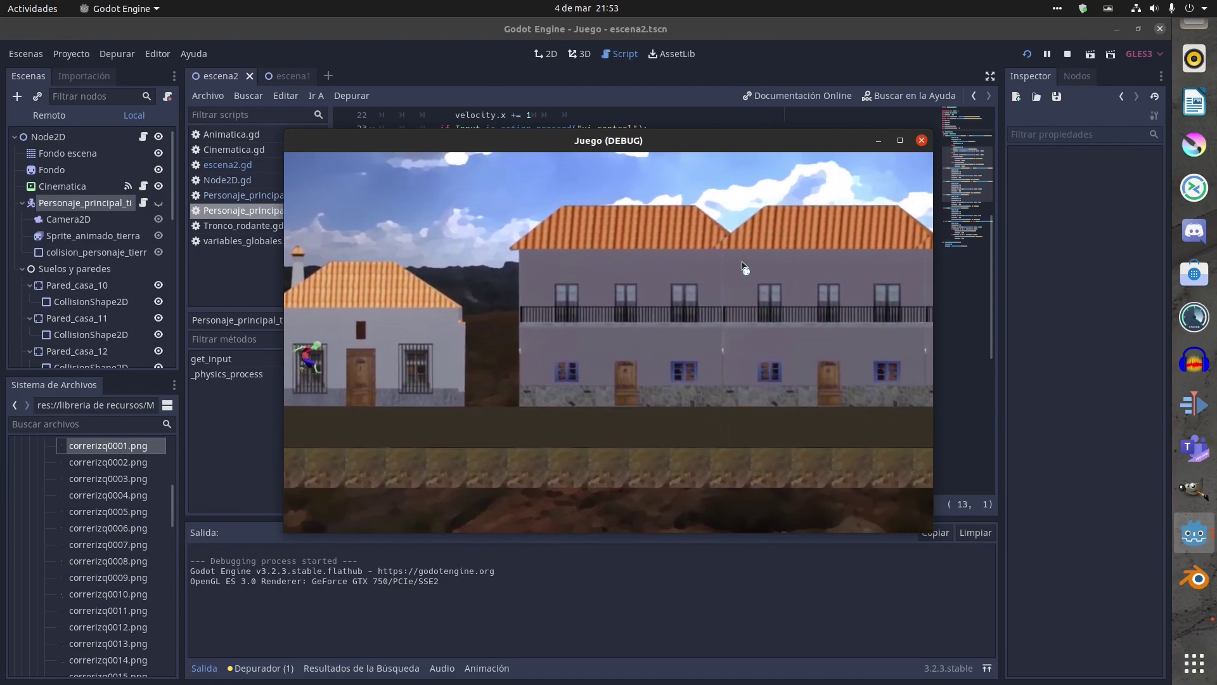
key(Left)
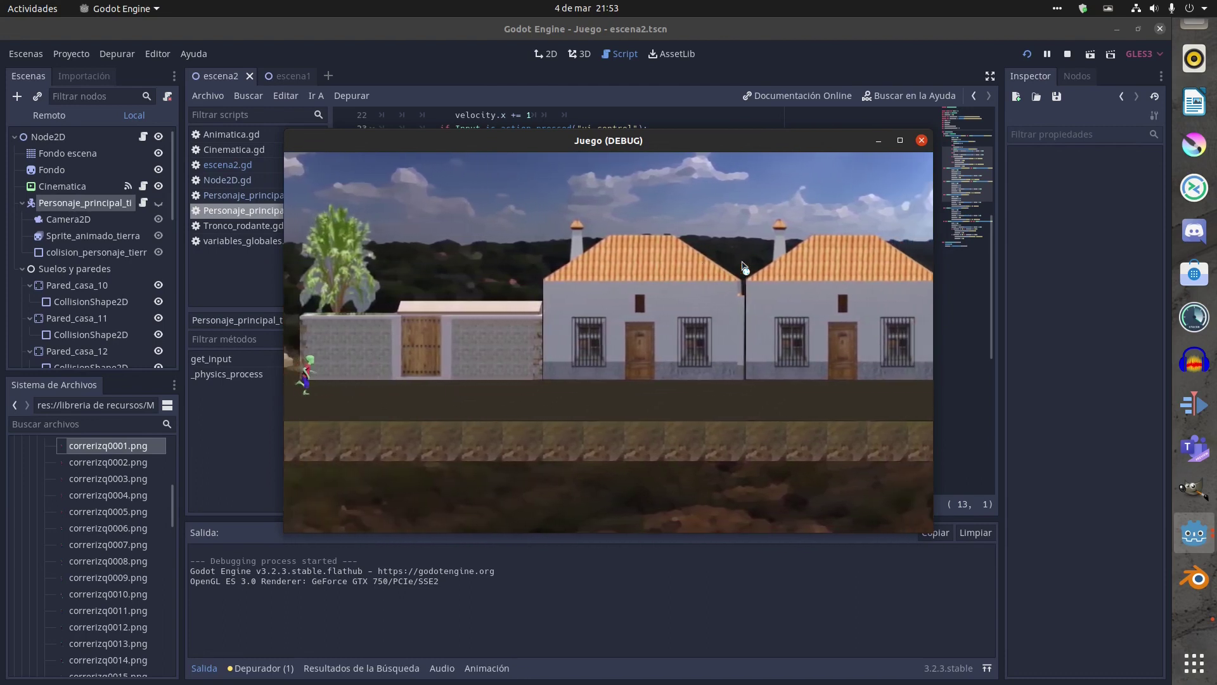
key(Right)
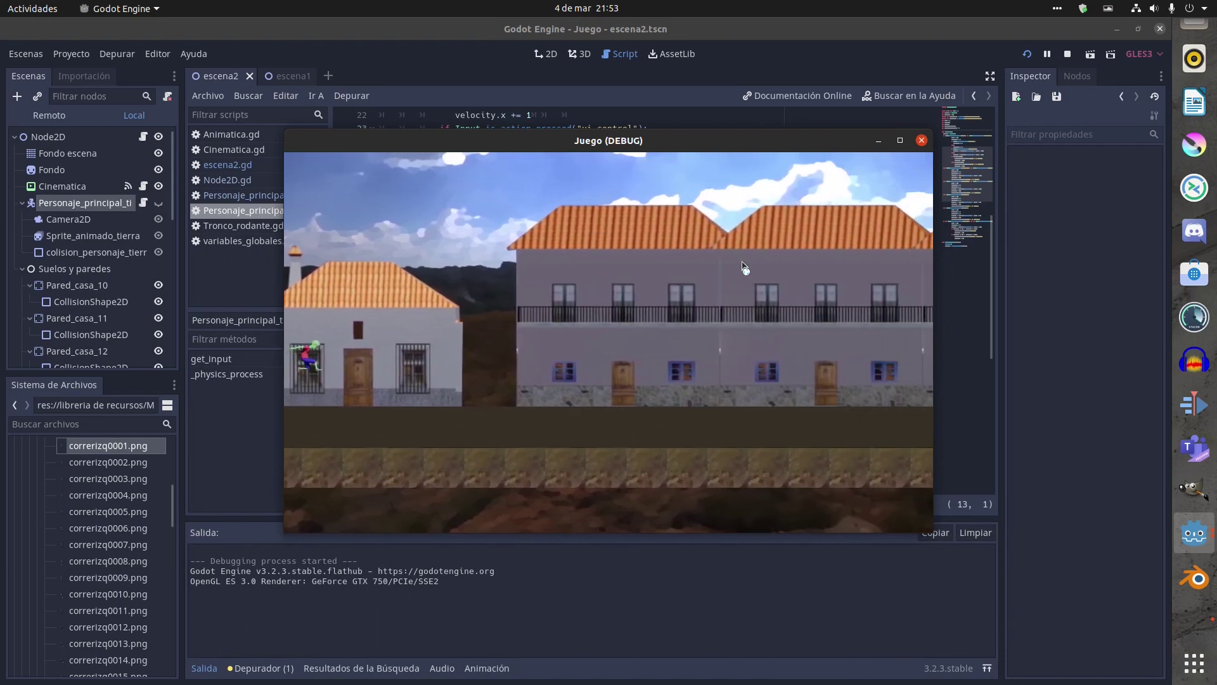
key(Left)
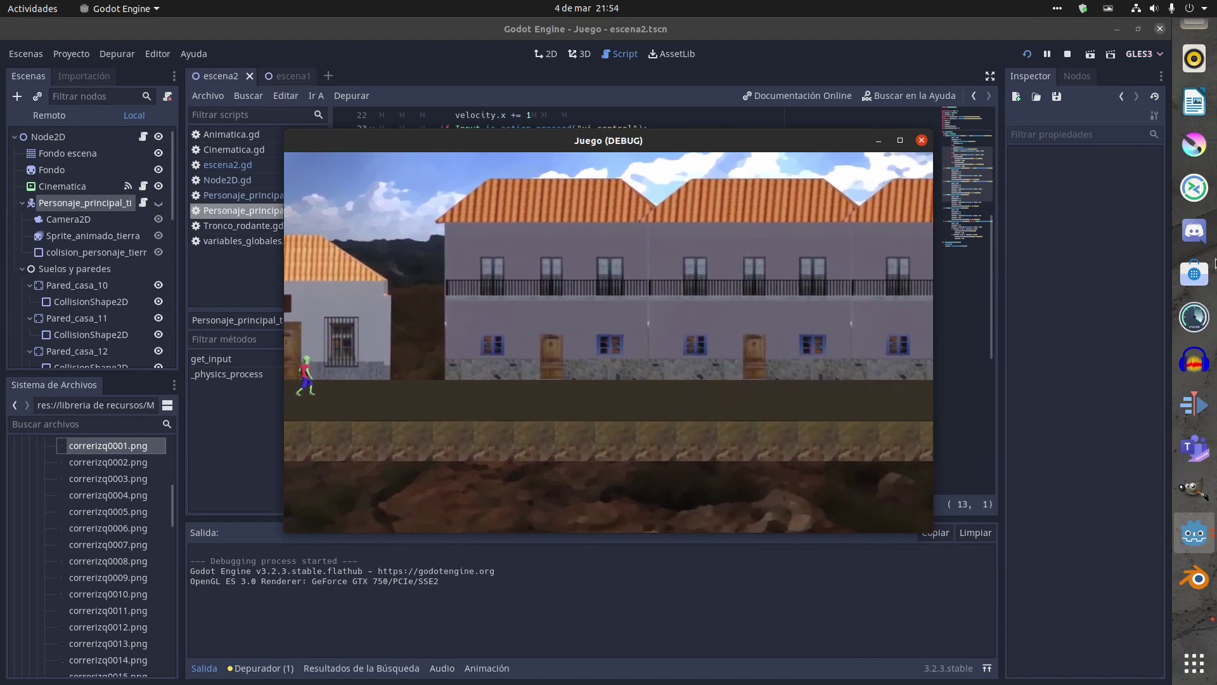
Set the game aside and scroll the player script to find the speed formulas.
key(alt+F4)
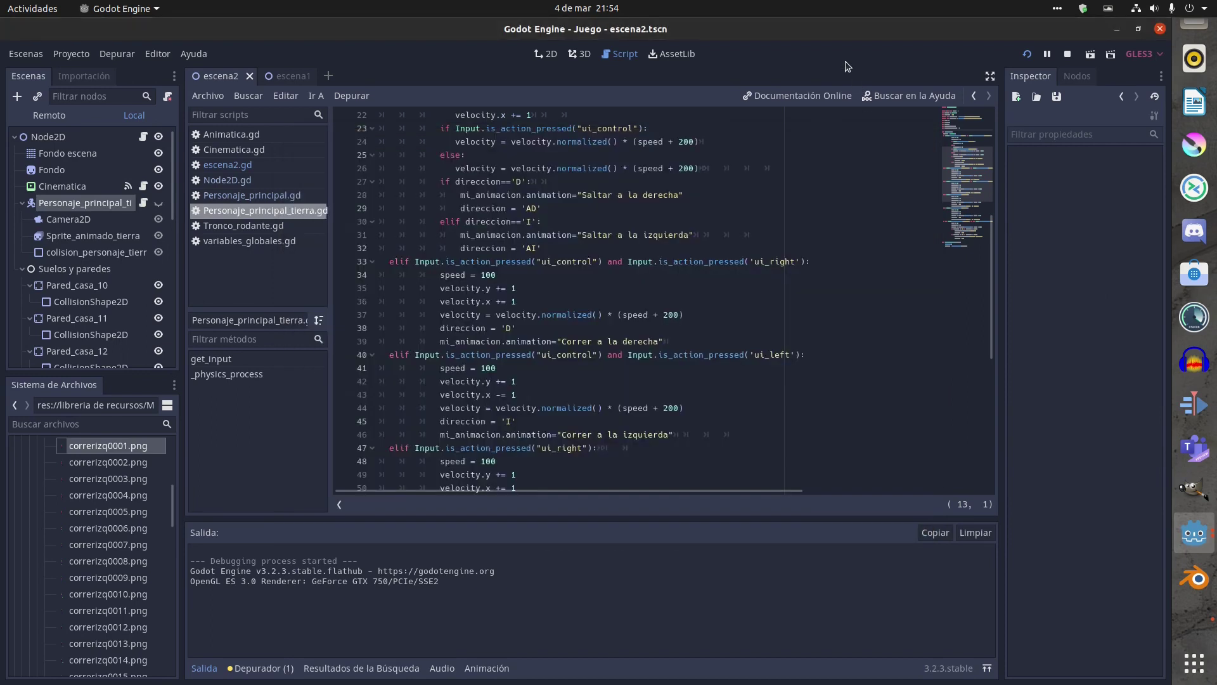
scroll(547, 333, up, 5)
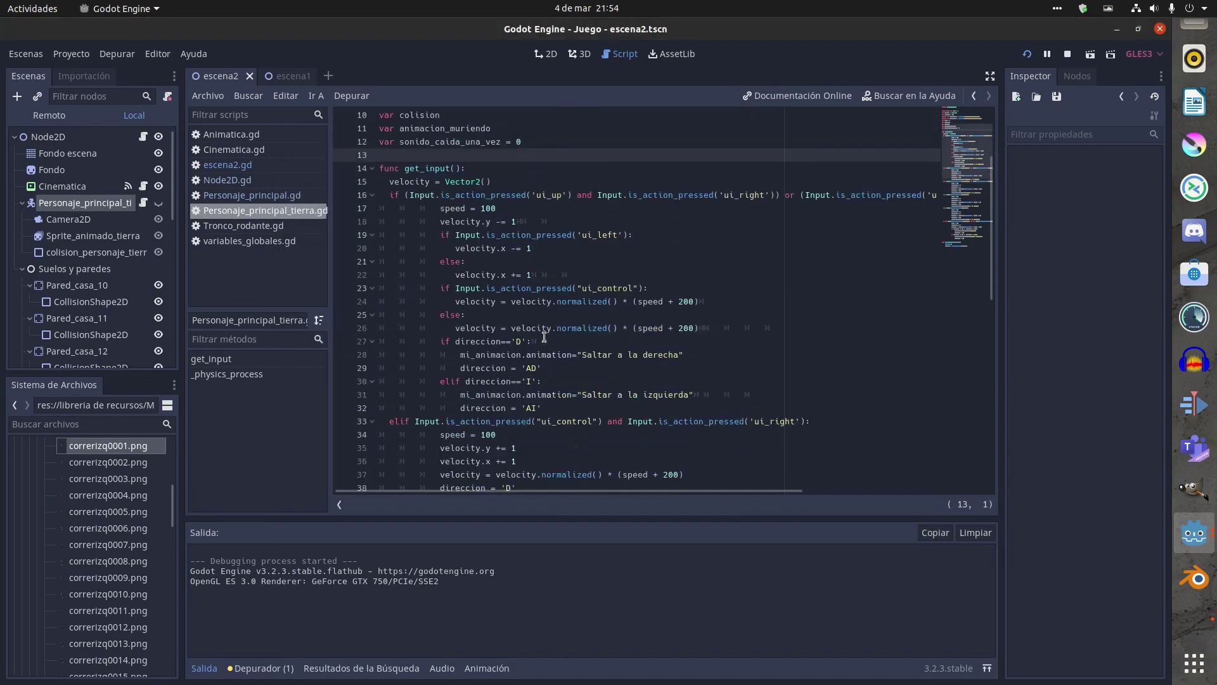
scroll(649, 296, down, 4)
scroll(650, 296, up, 4)
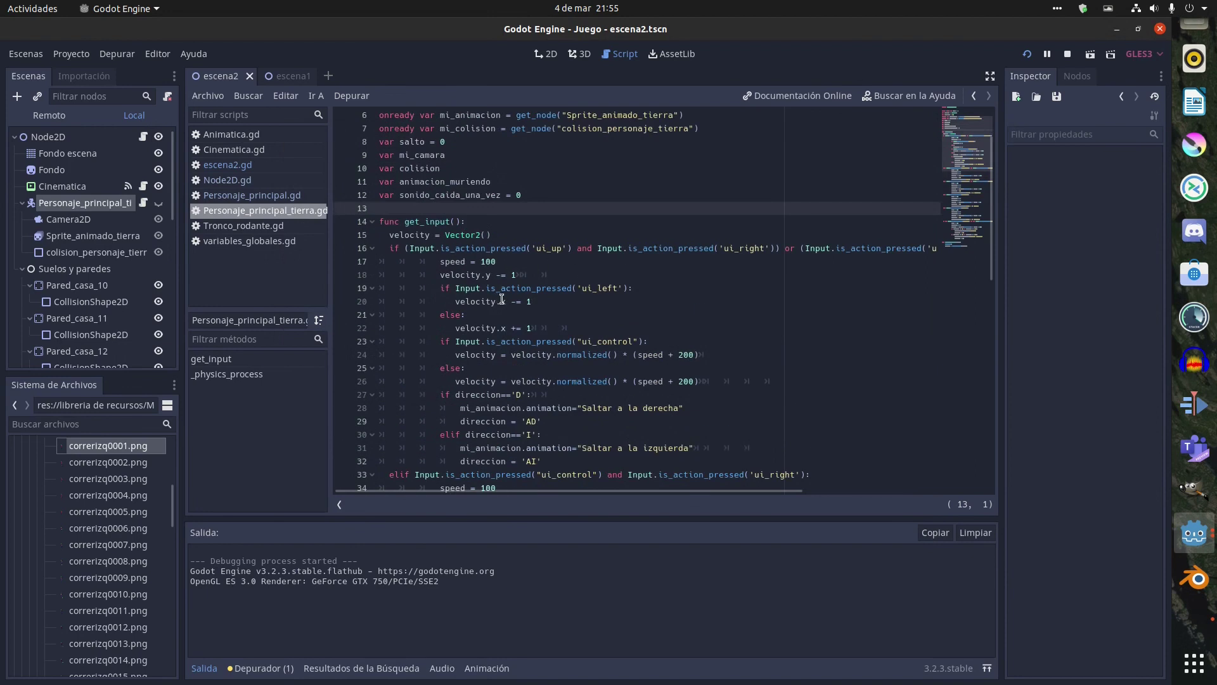
scroll(501, 298, down, 2)
scroll(501, 298, down, 1)
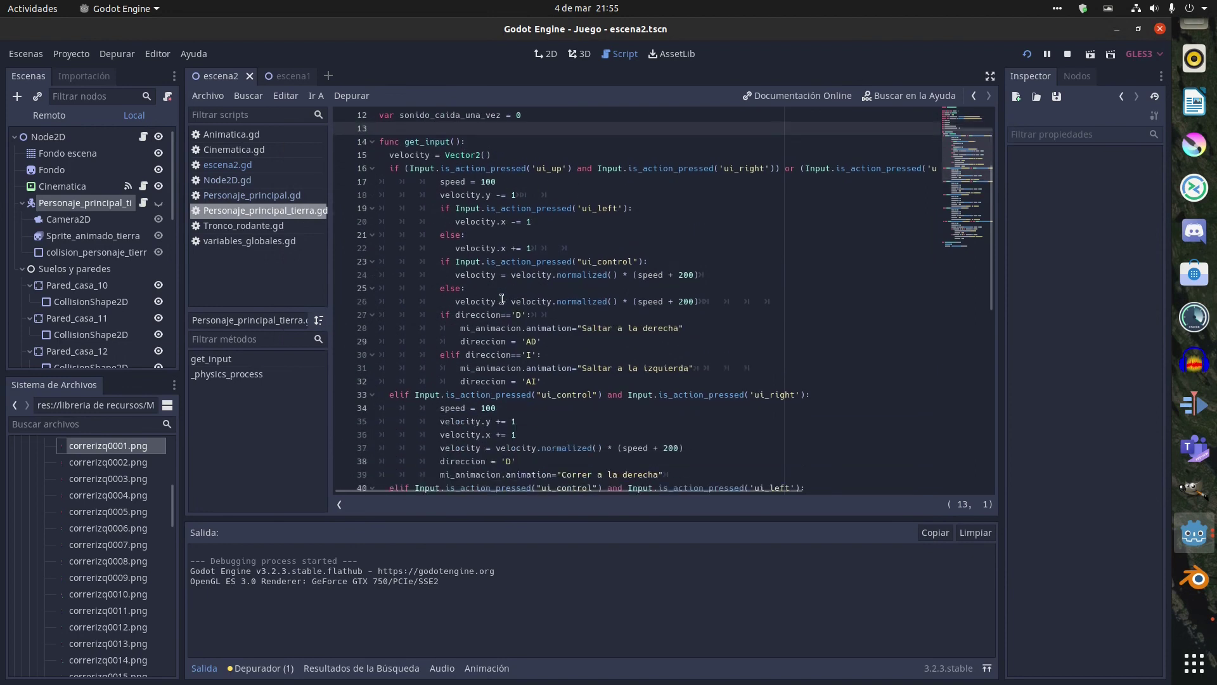
scroll(502, 298, down, 2)
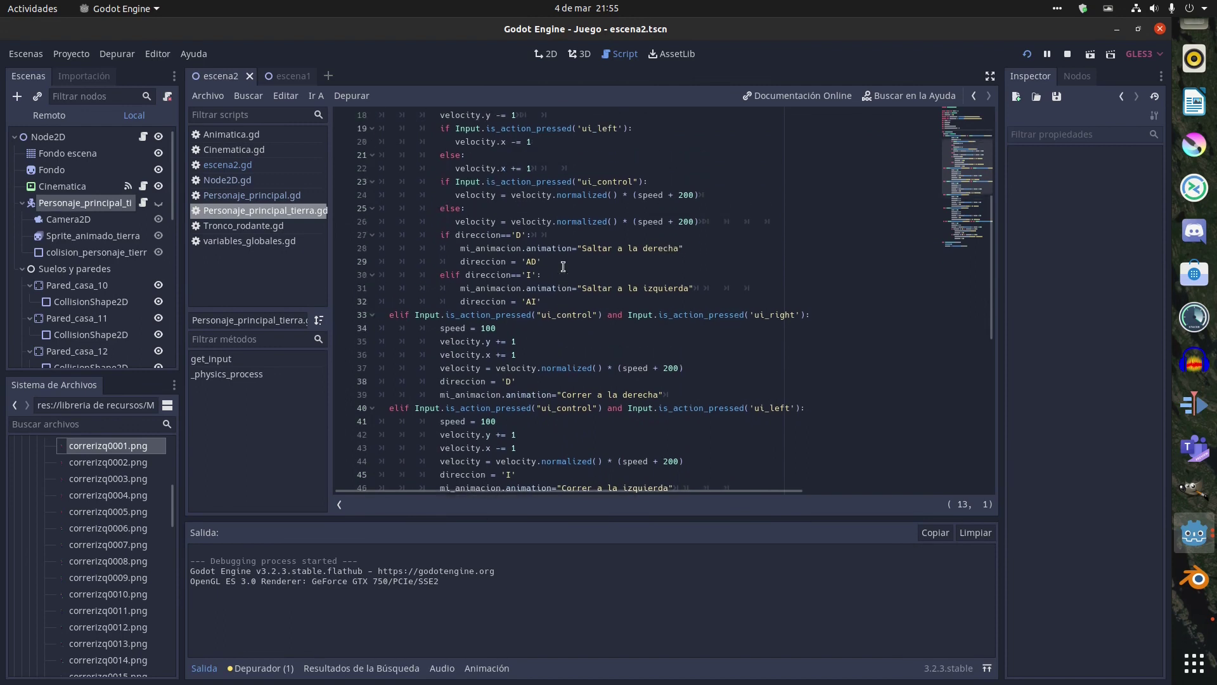
scroll(563, 266, up, 1)
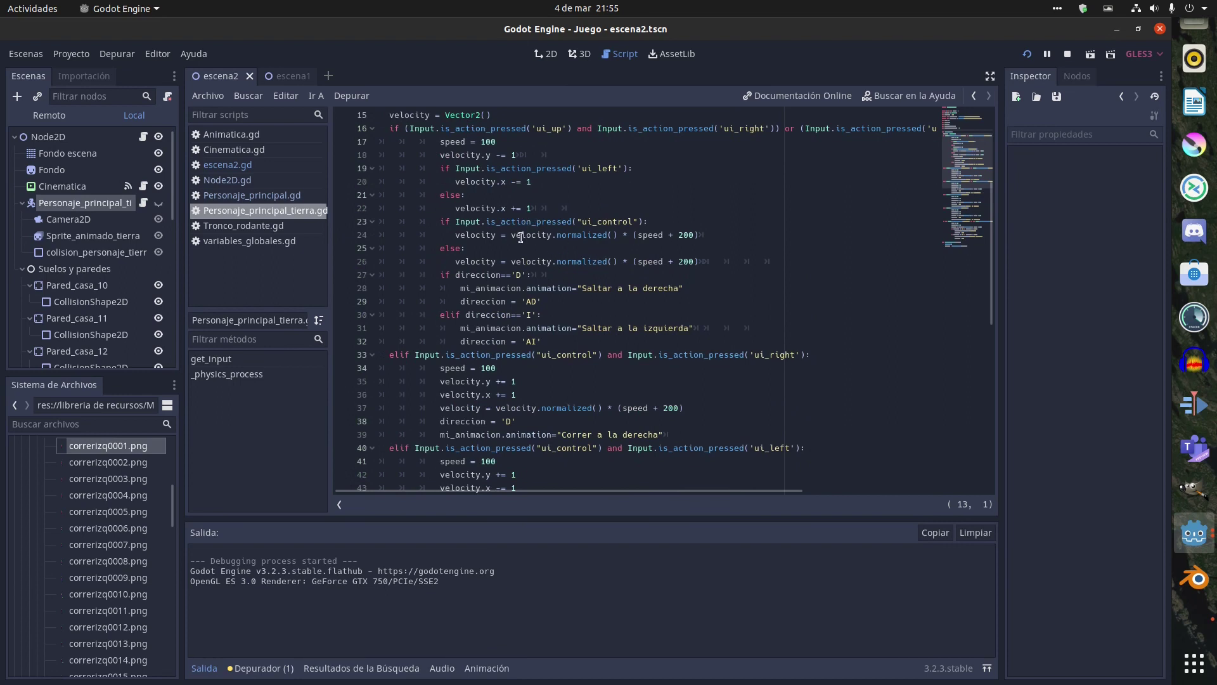
scroll(511, 226, up, 1)
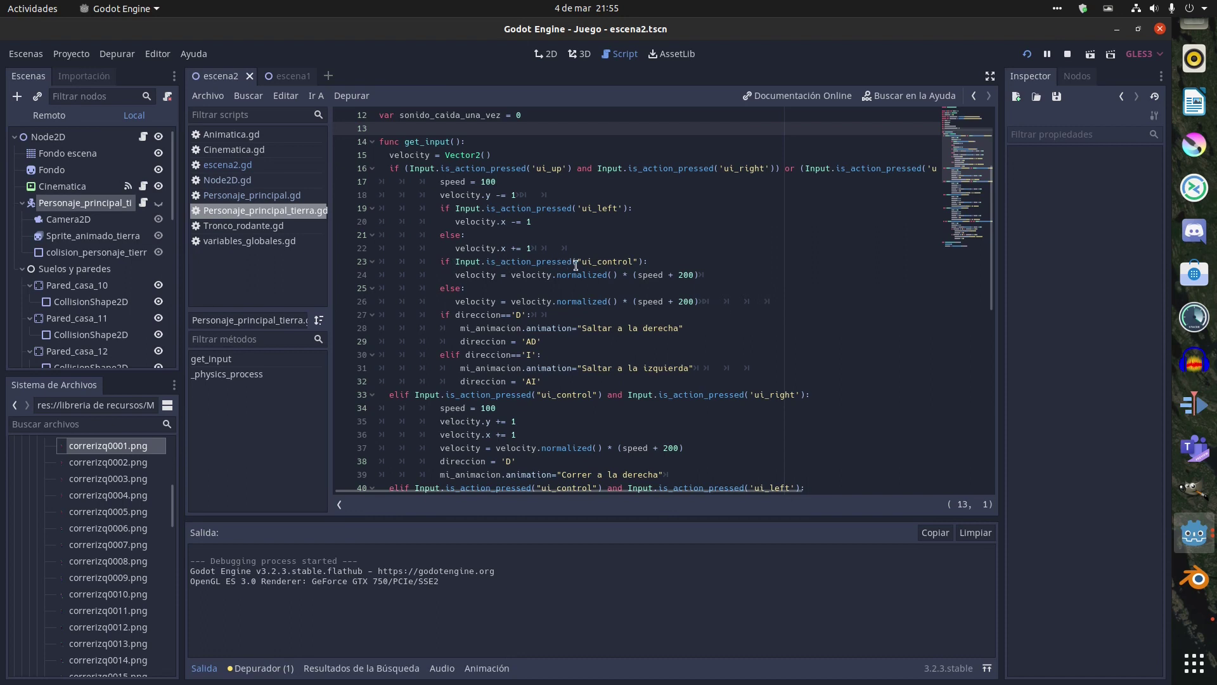
Change line 26's else-branch multiplier from (speed + 200) to (speed - 50).
click(689, 276)
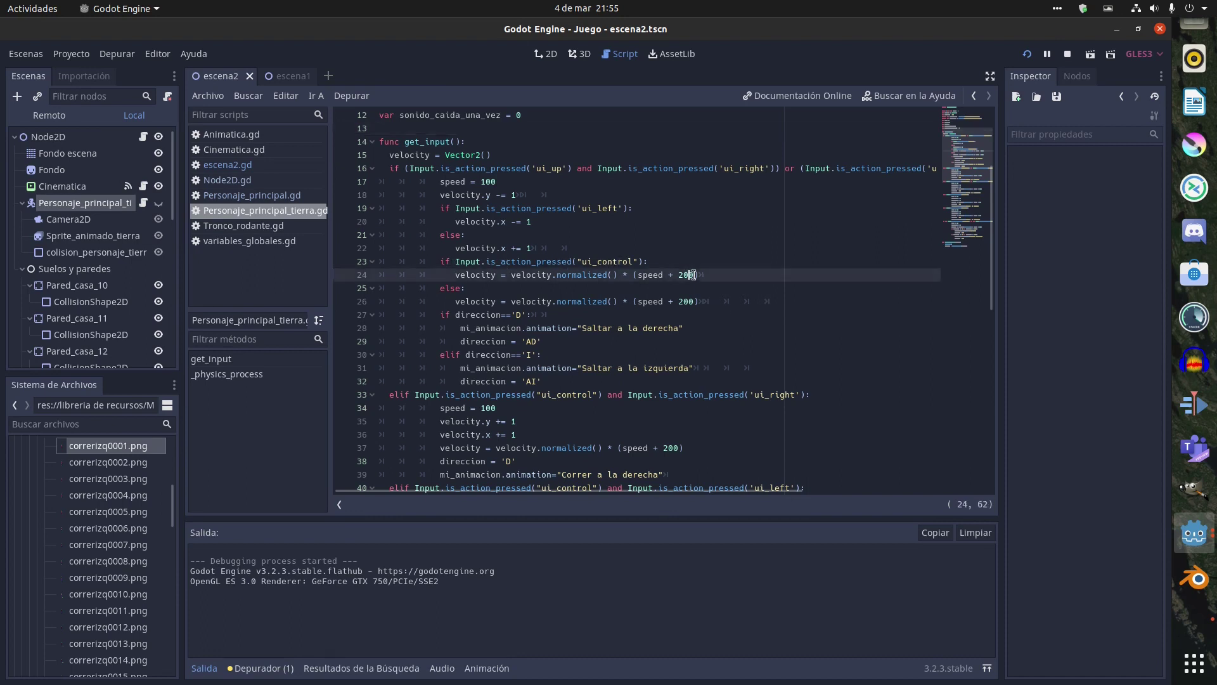
click(694, 303)
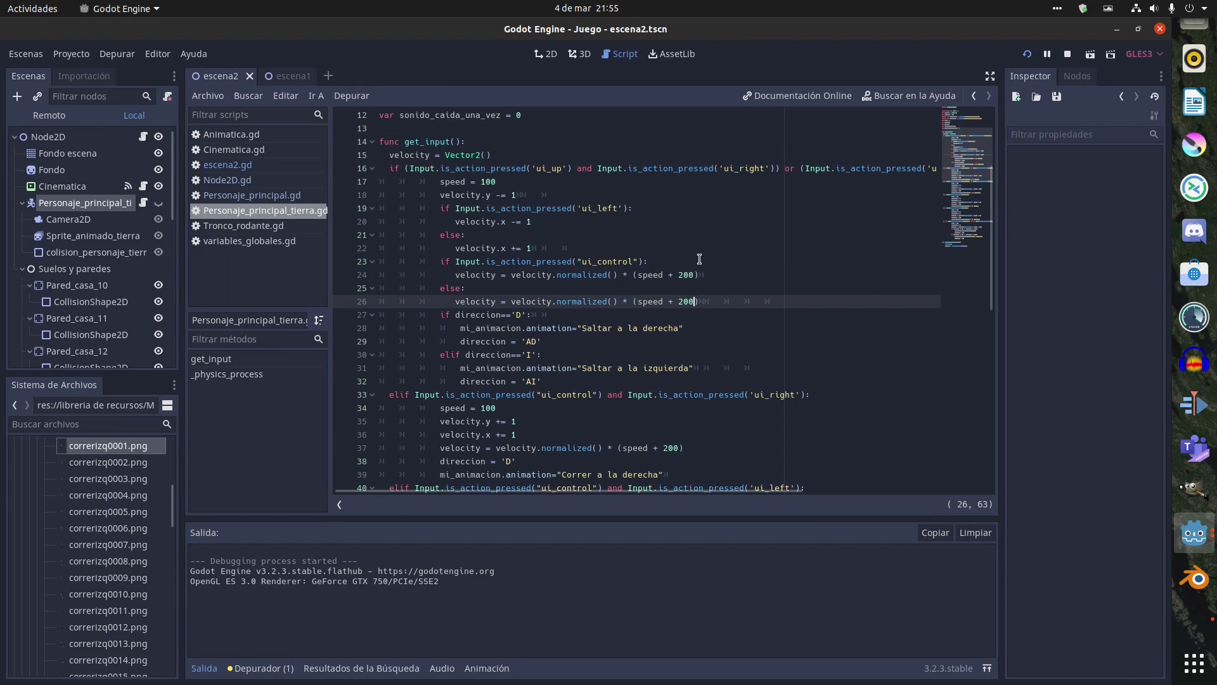
key(BackSpace)
text(-)
Bring the running game forward, test running and jumping at the slower speed, then stop it.
click(1194, 534)
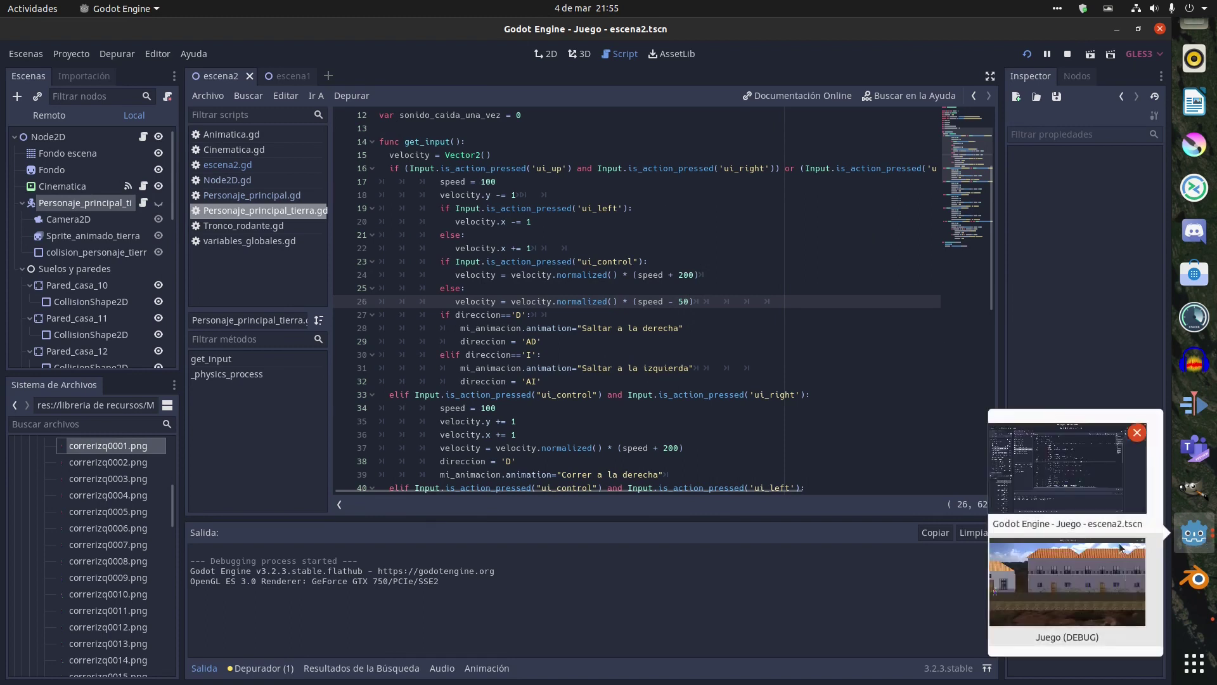
click(1062, 577)
key(Right)
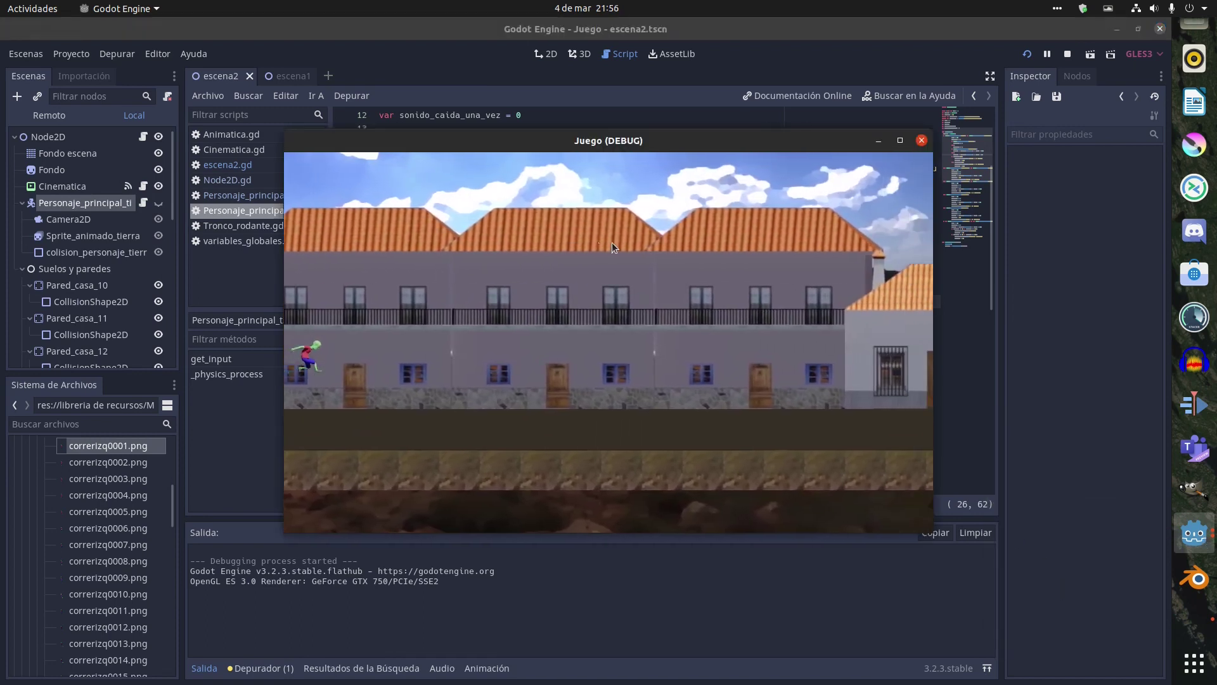
key(Right)
key(space)
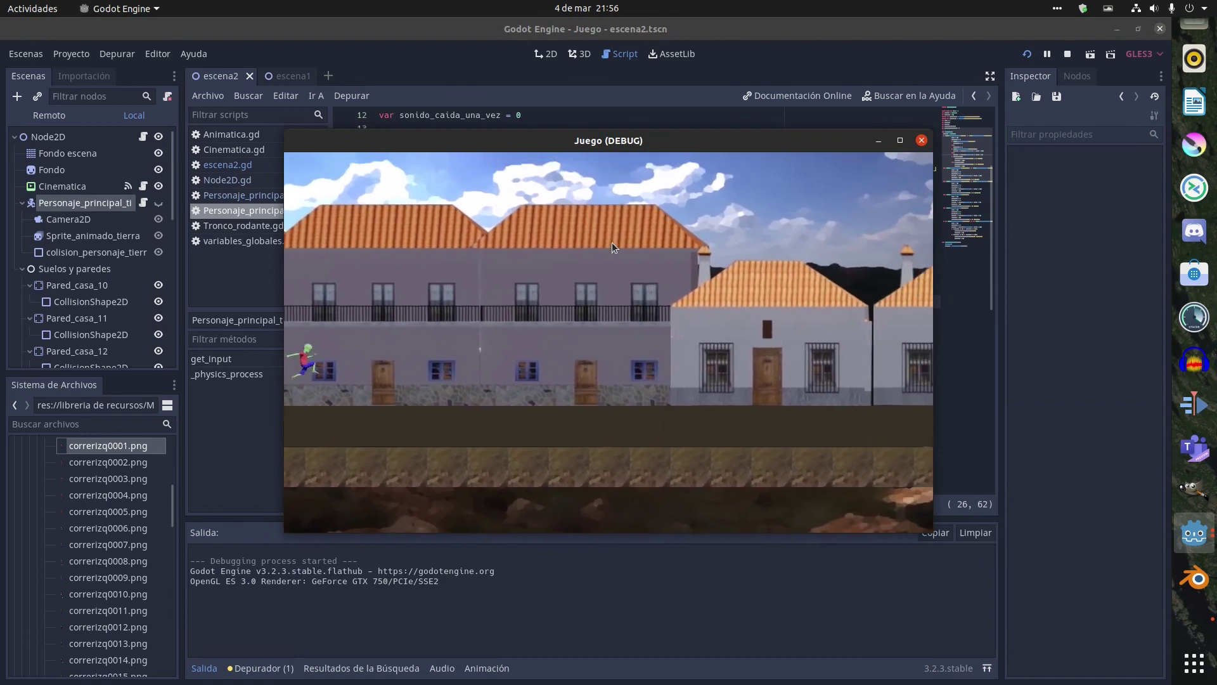
key(Left)
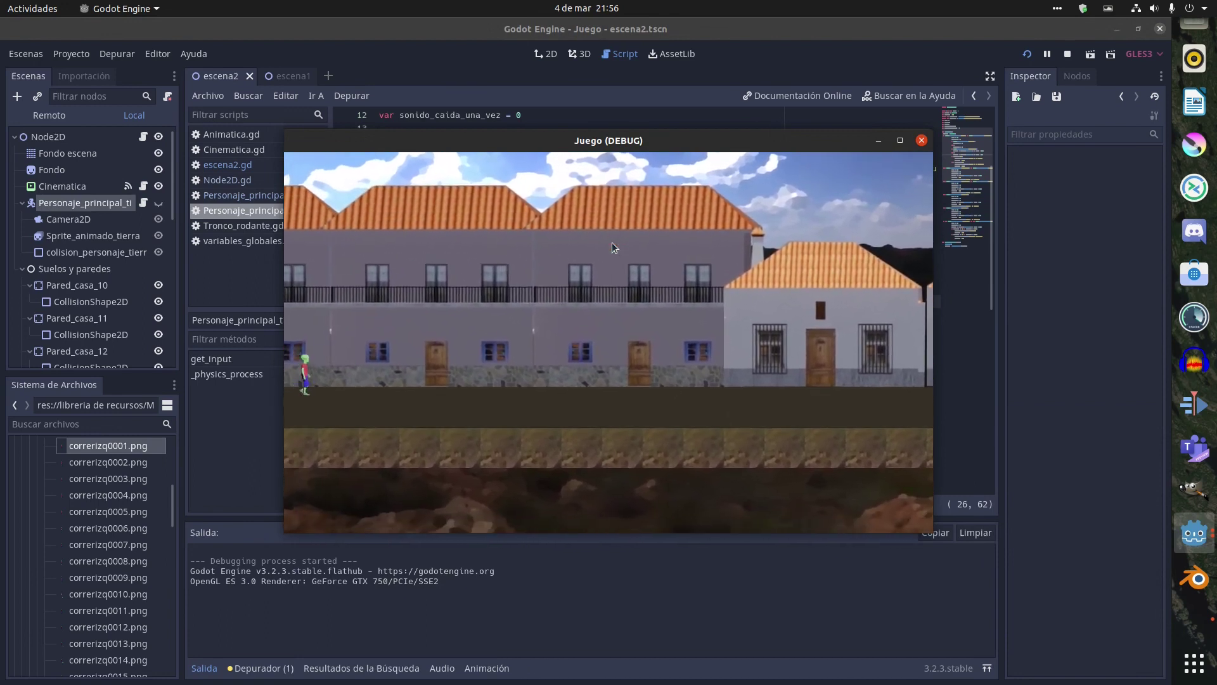
key(Right)
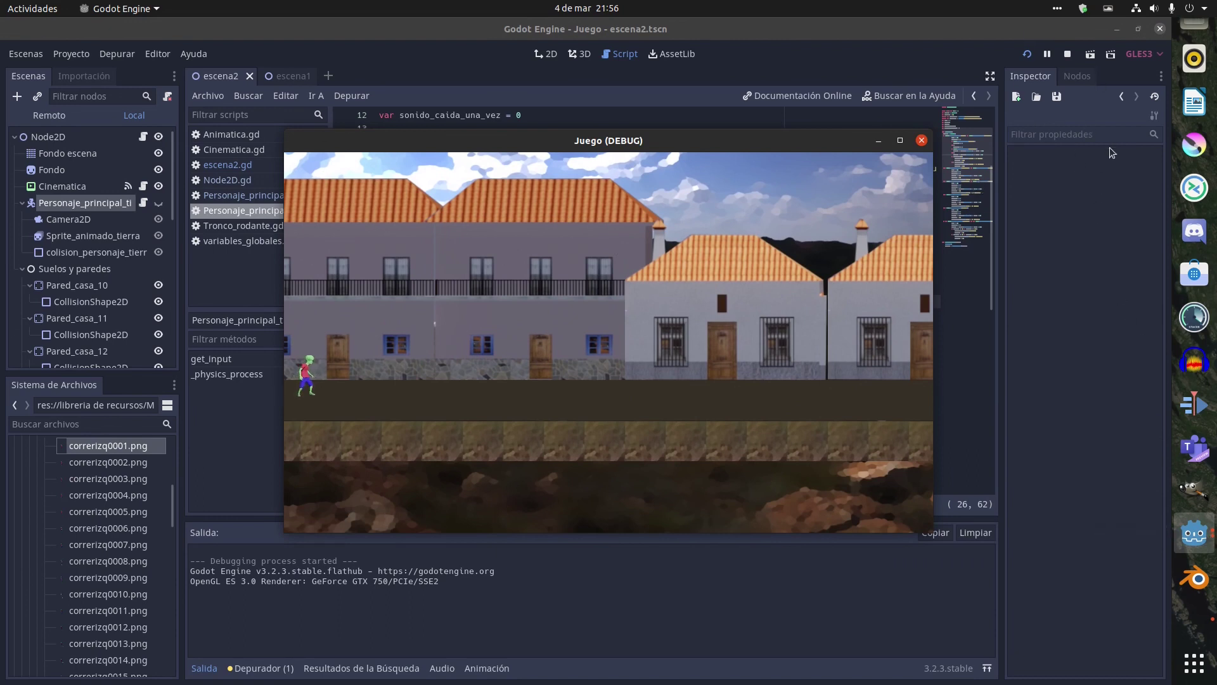
click(1068, 56)
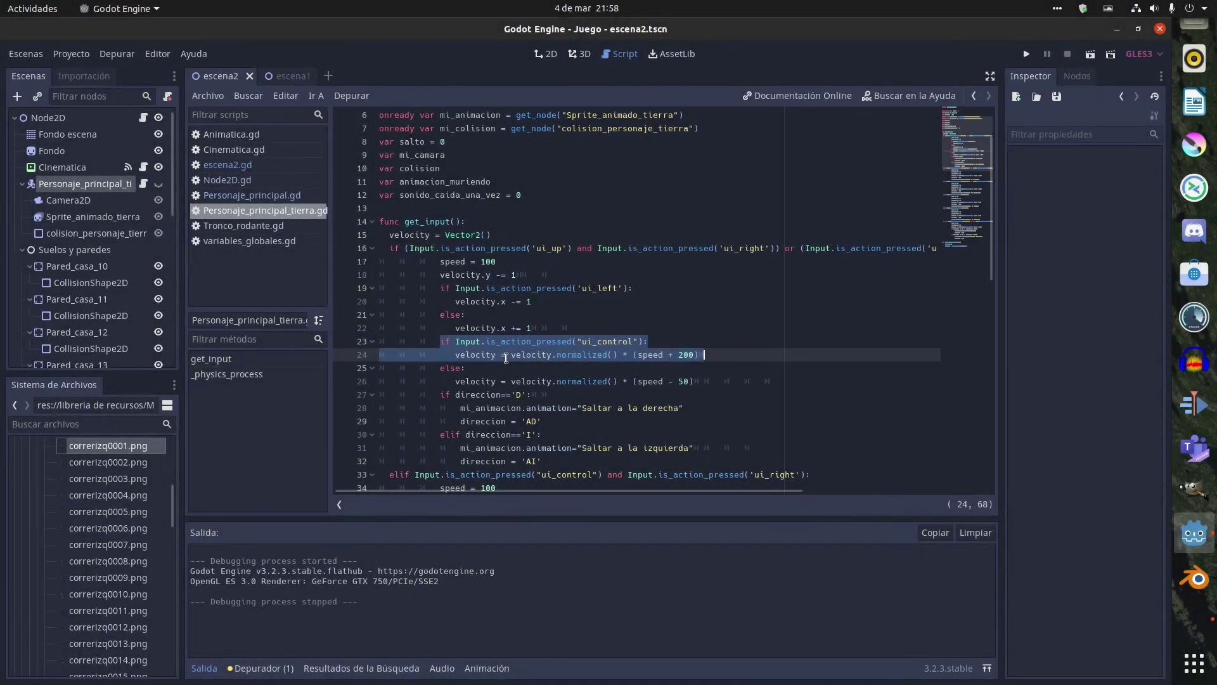
click(606, 286)
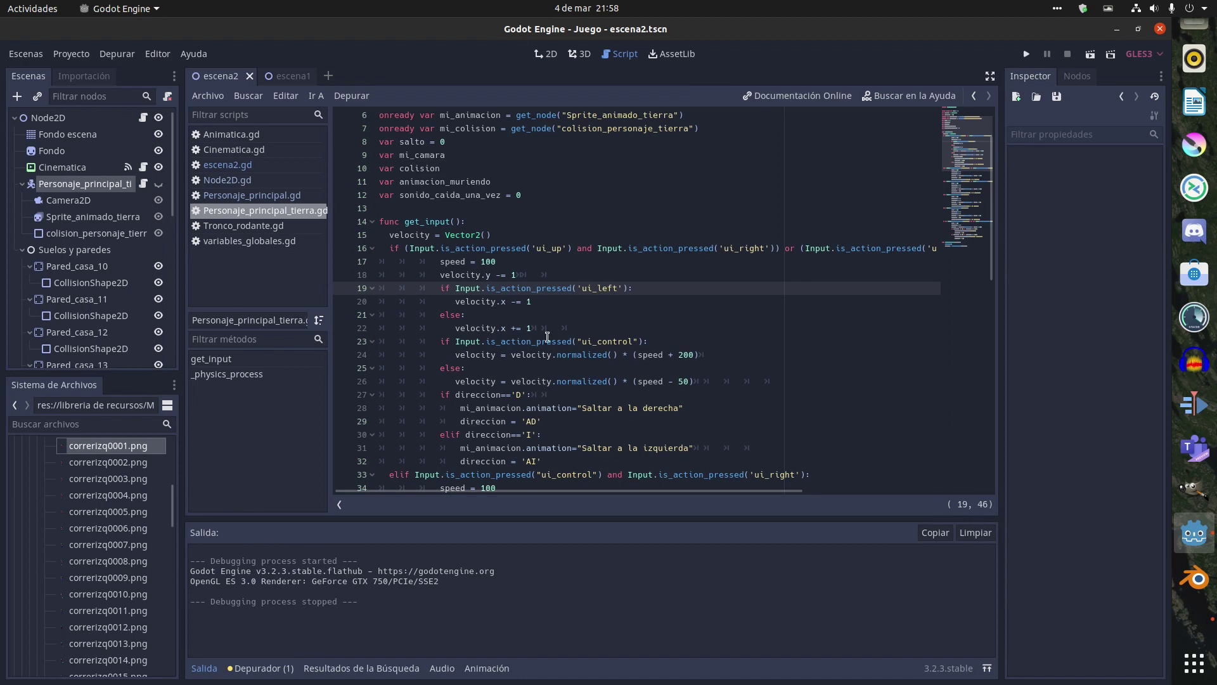
drag(453, 341, 483, 363)
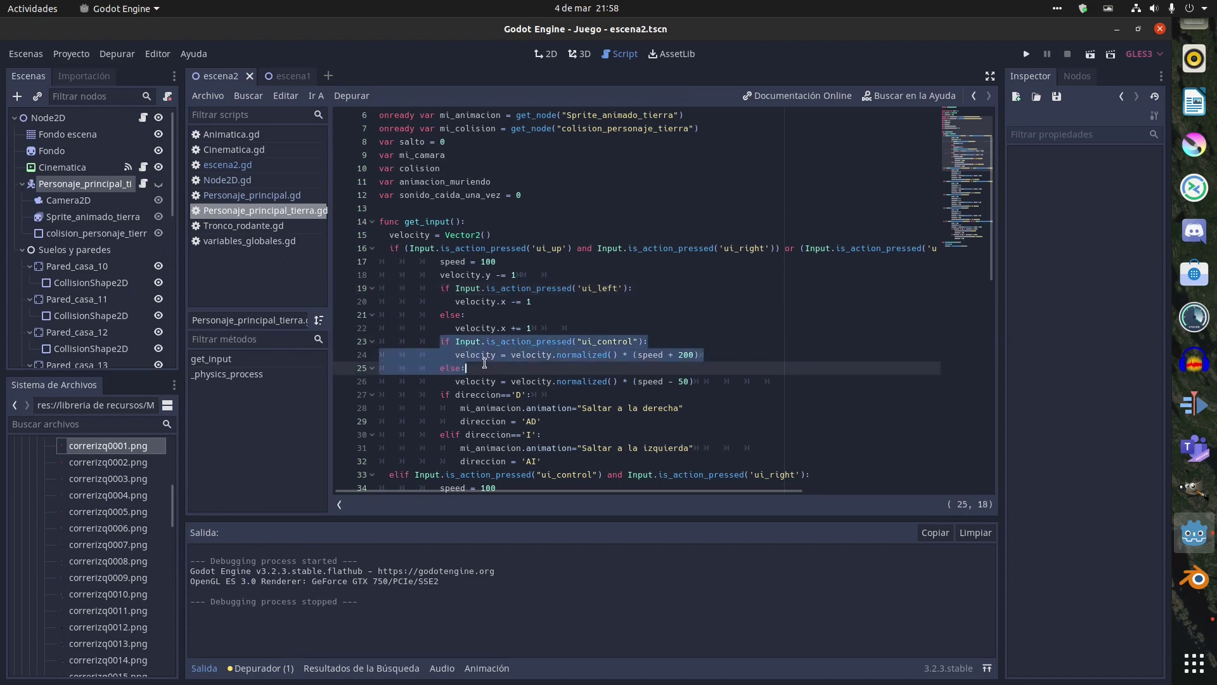
click(559, 355)
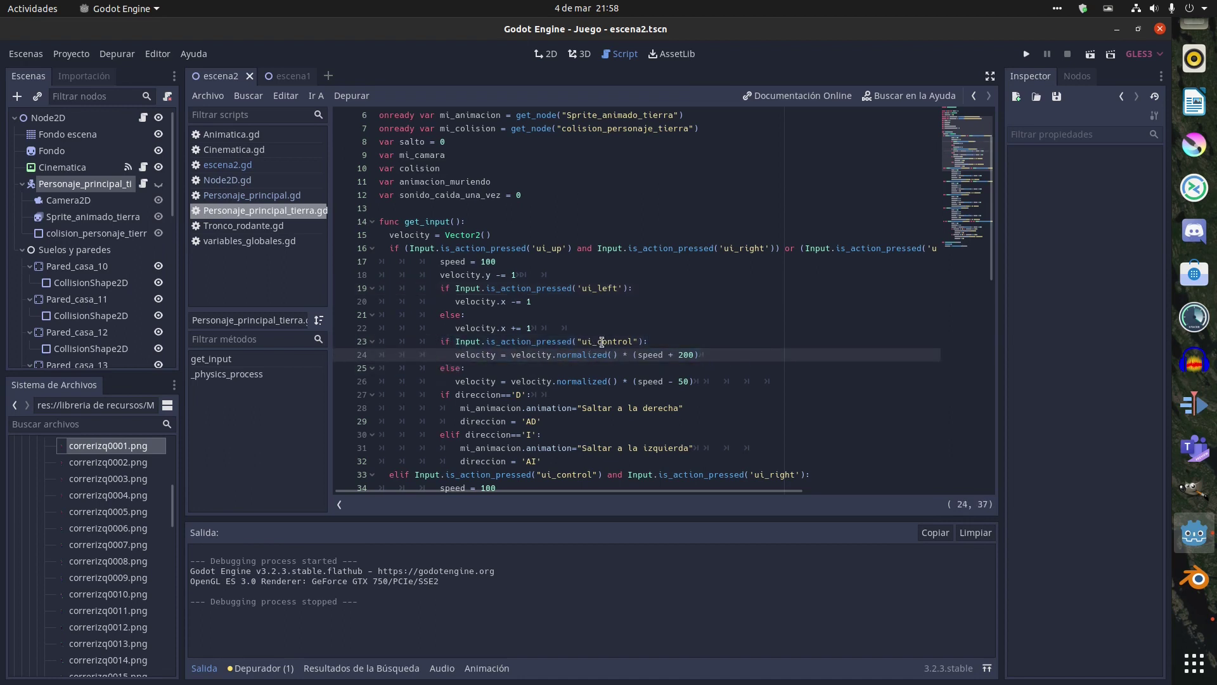
click(599, 342)
click(716, 355)
click(496, 373)
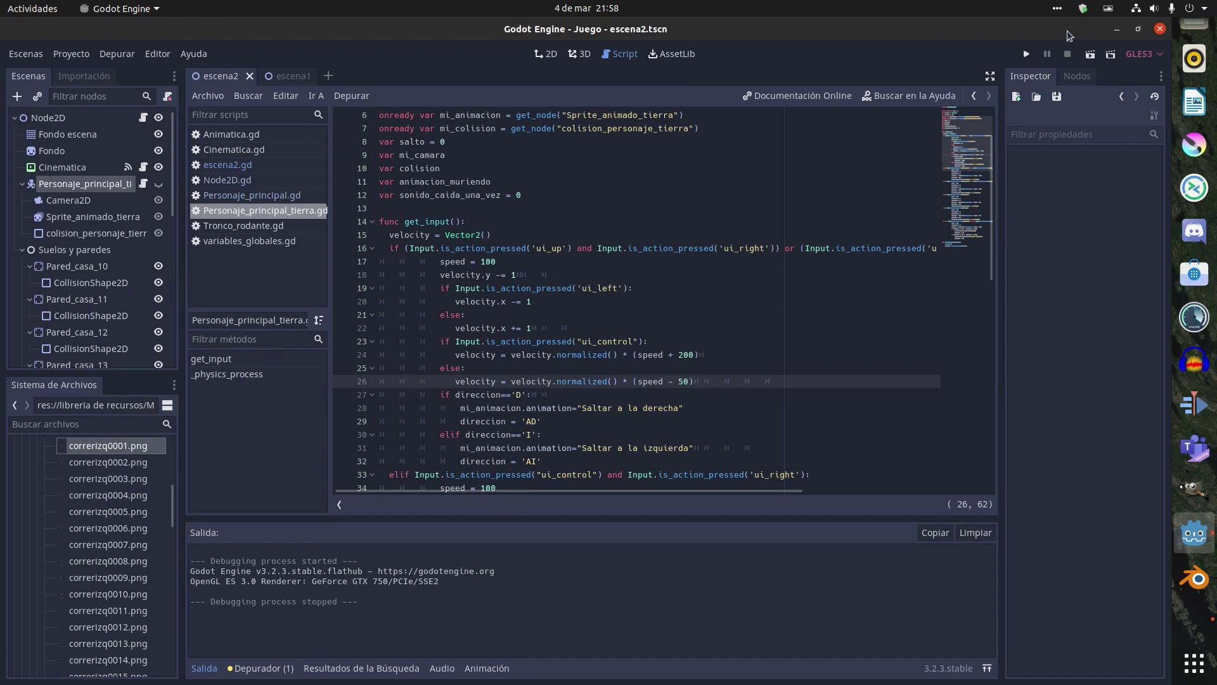
Relaunch the game and run the character repeatedly left and right along the village street.
click(1026, 54)
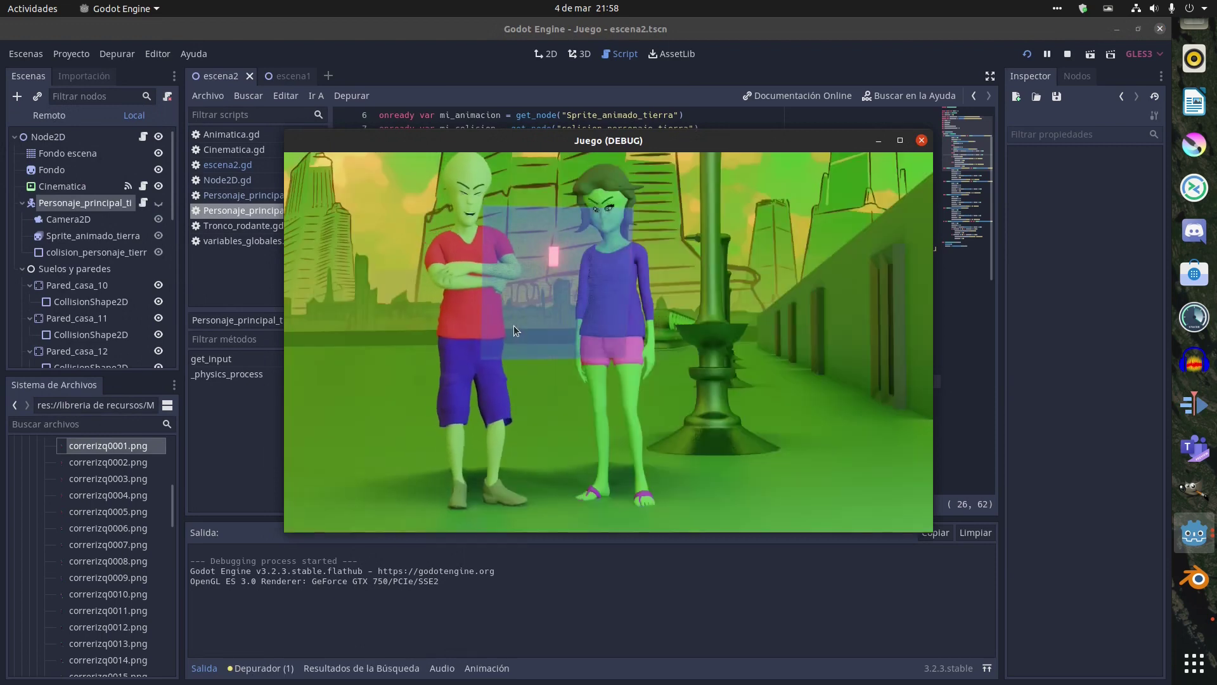
key(Right)
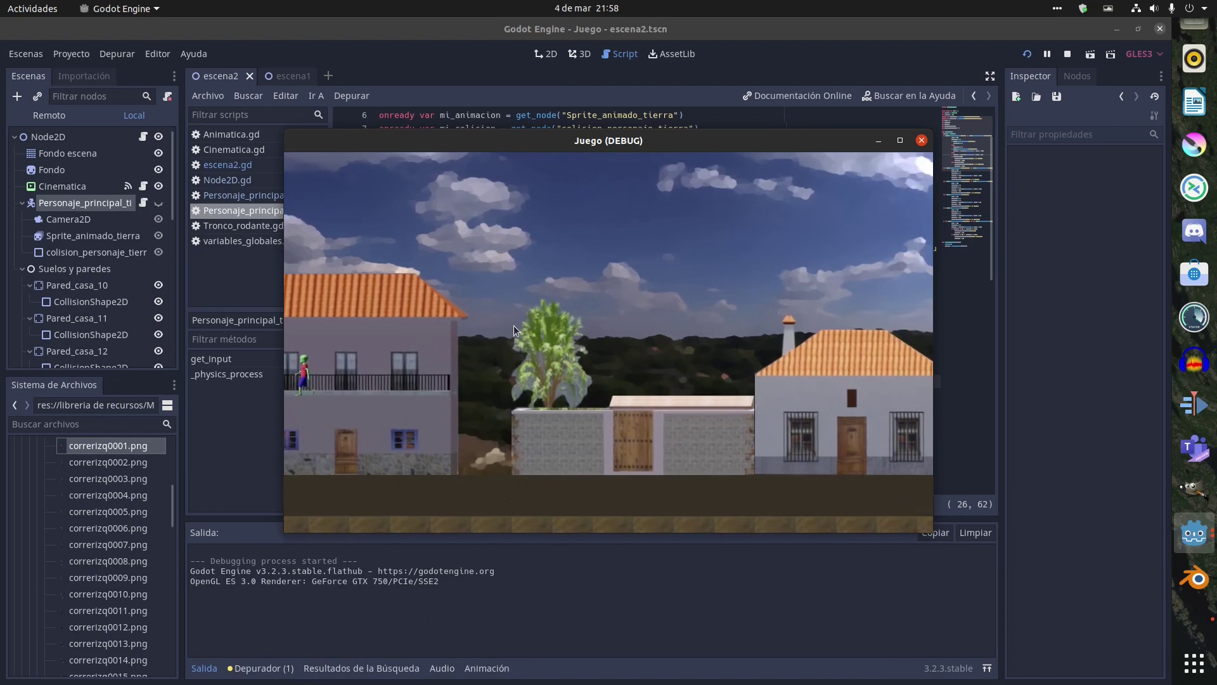
key(Left)
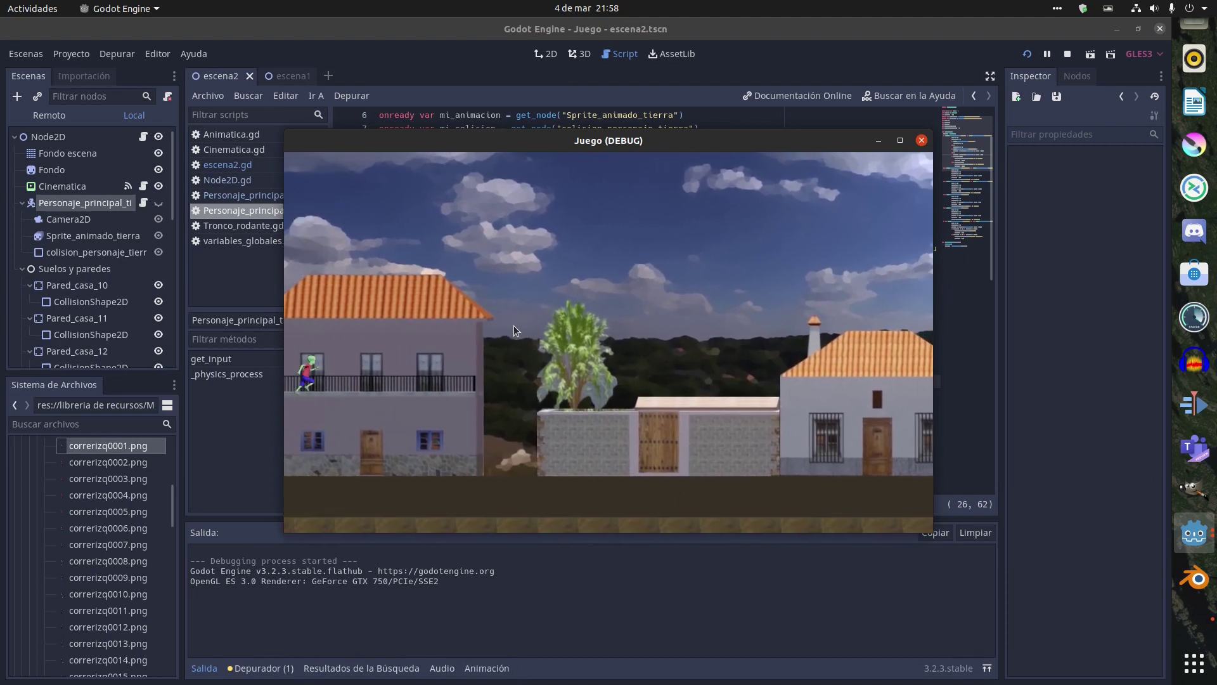
key(Right)
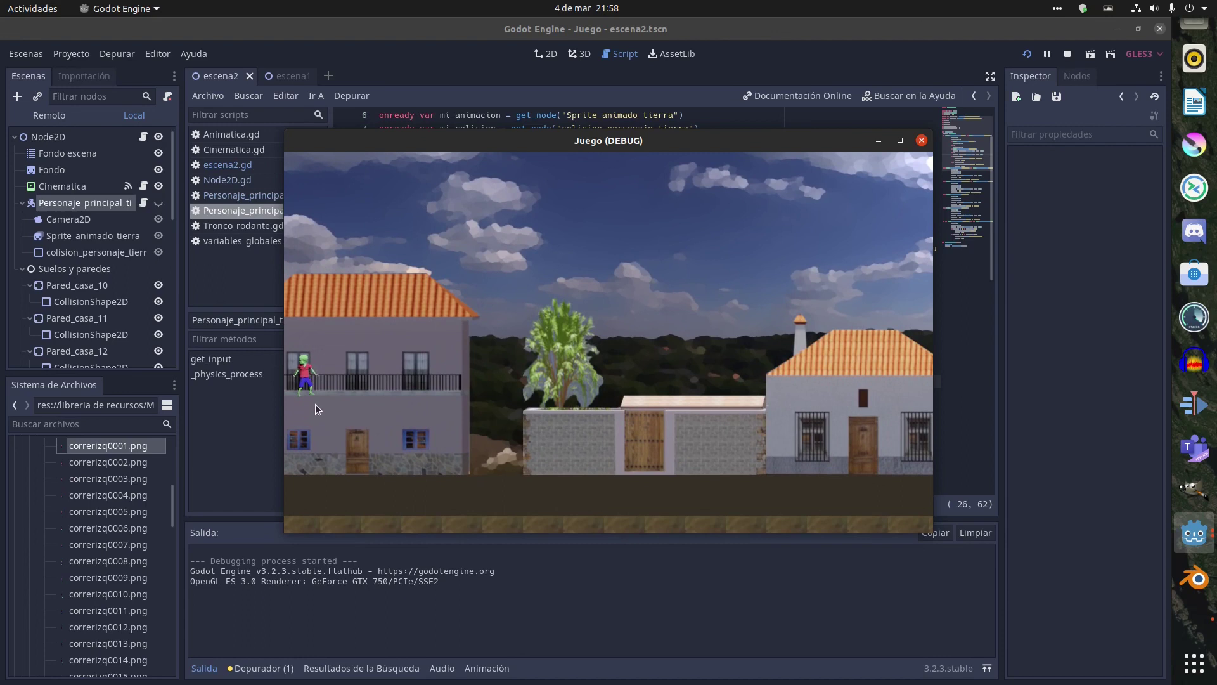
key(Left)
key(Right)
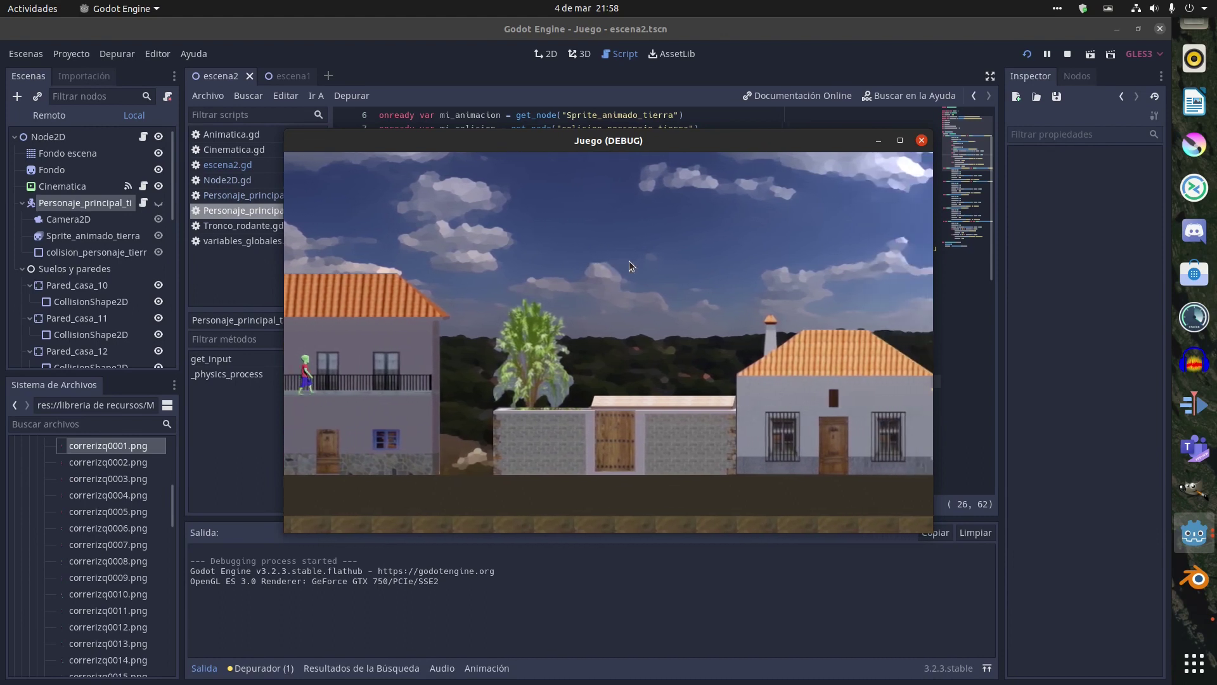
key(Right)
key(Right)
key(Left)
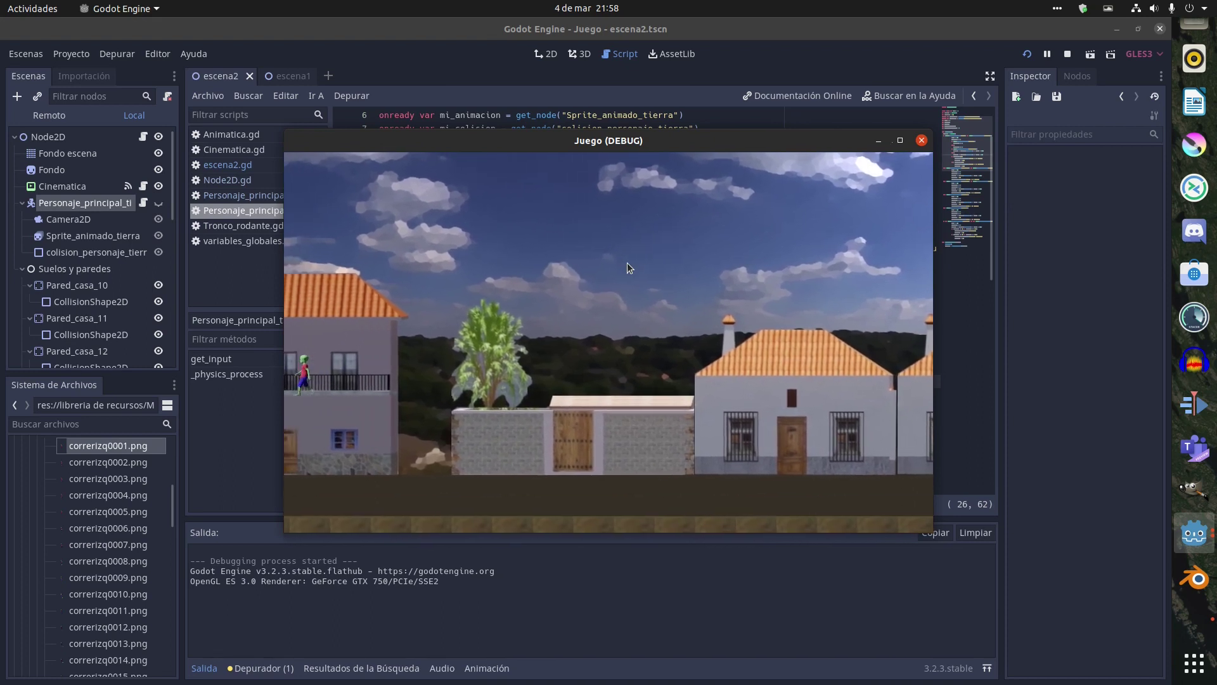
key(Right)
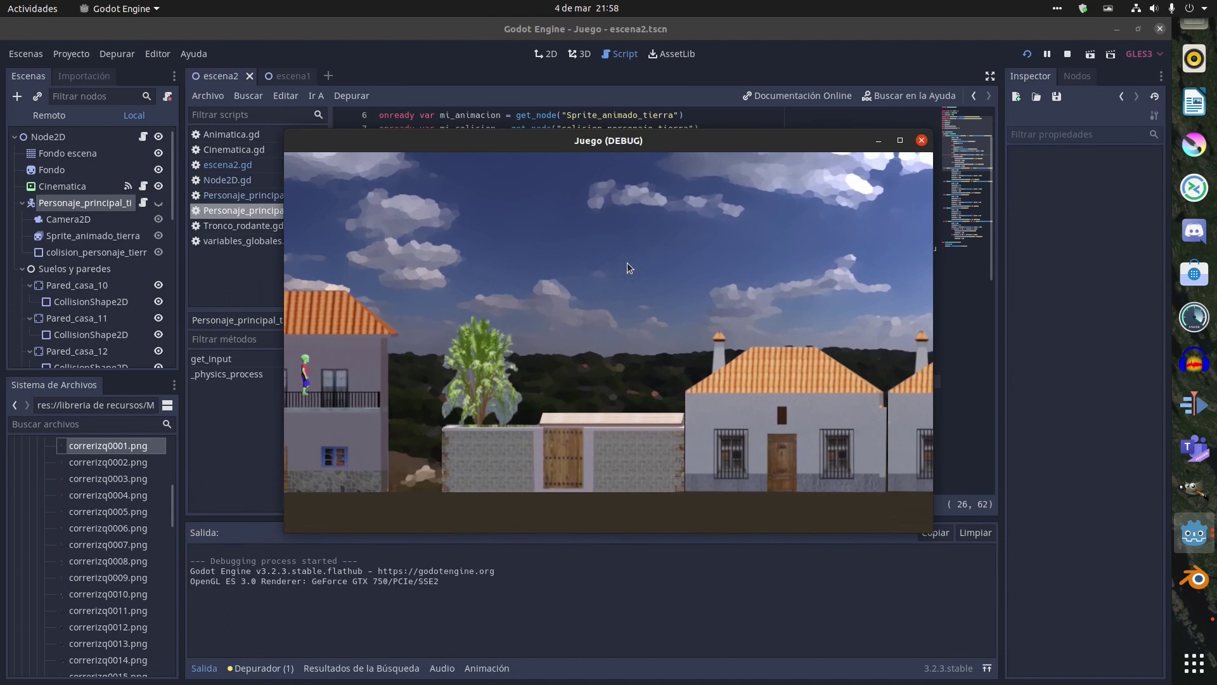
key(Left)
key(Right)
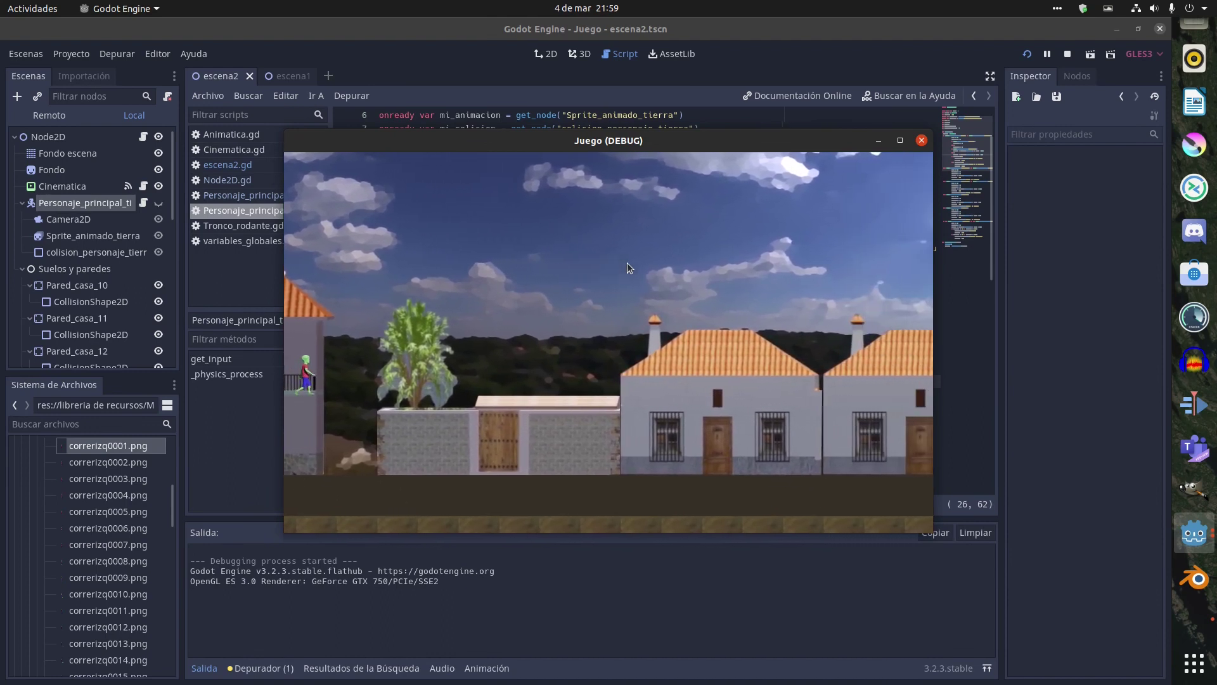
key(Right)
key(Right)
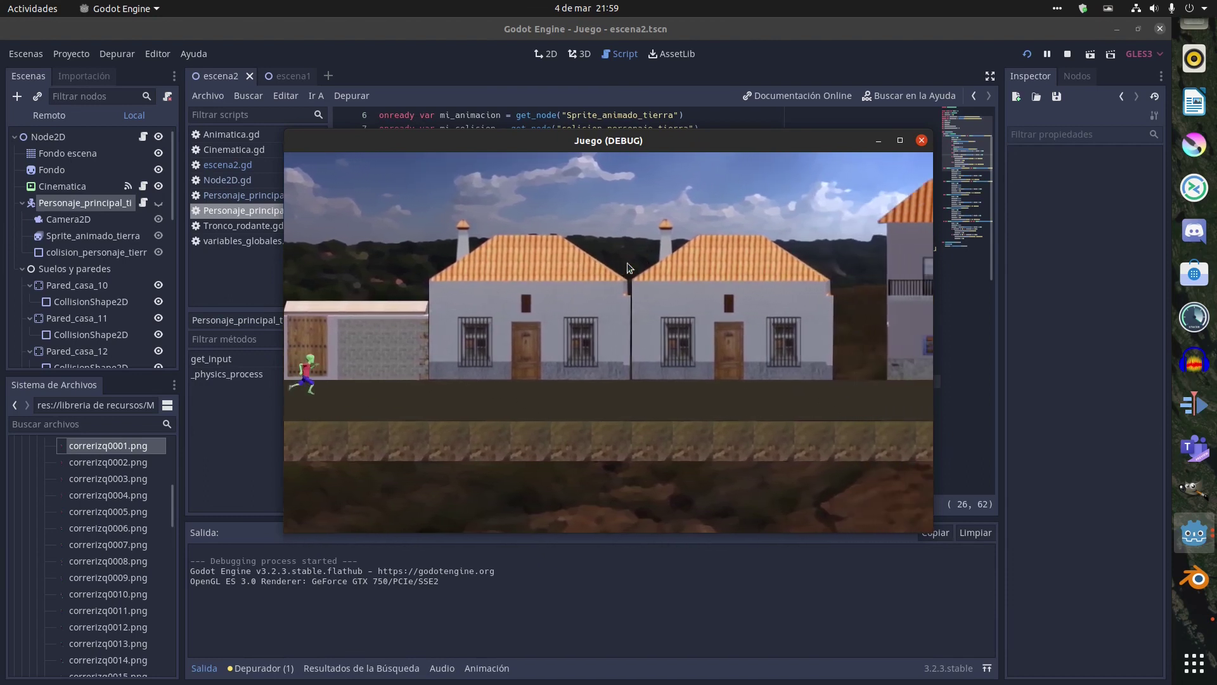
key(Right)
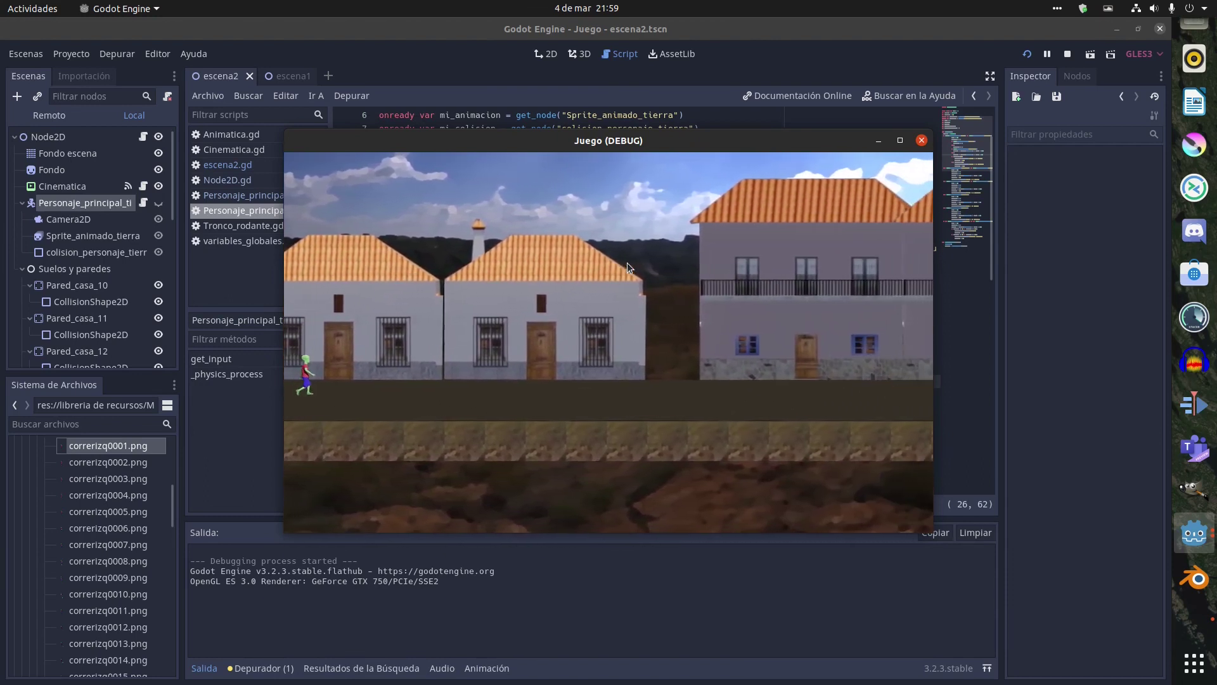
key(Right)
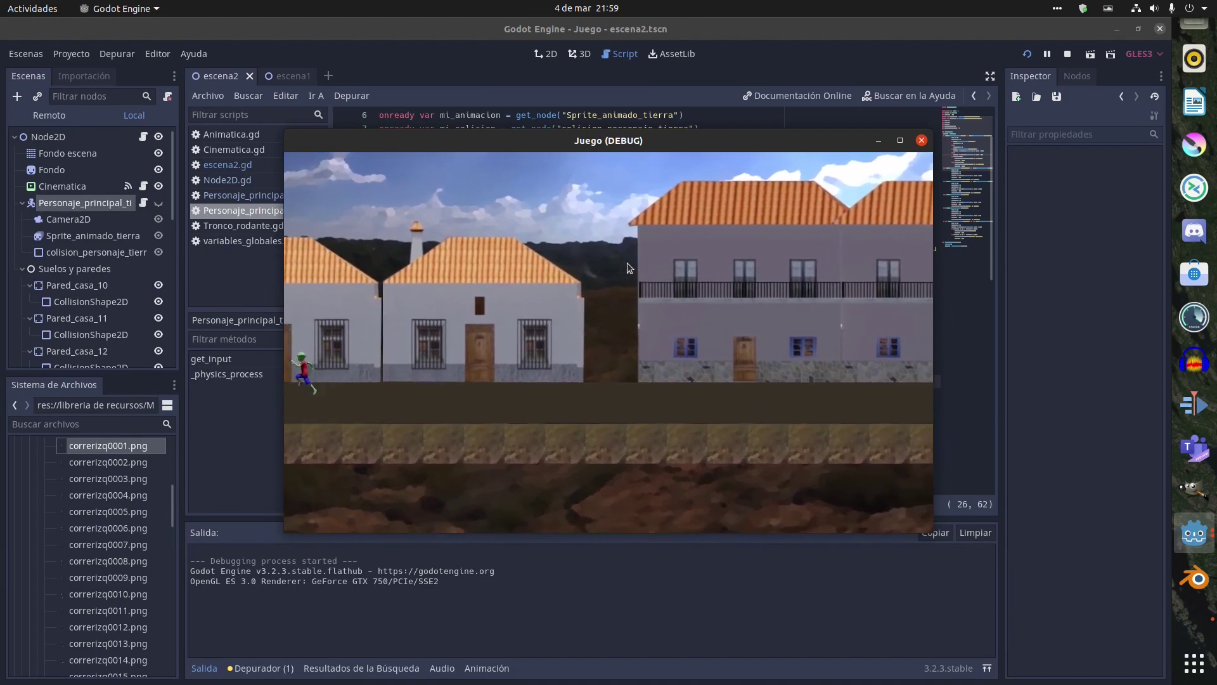
key(Left)
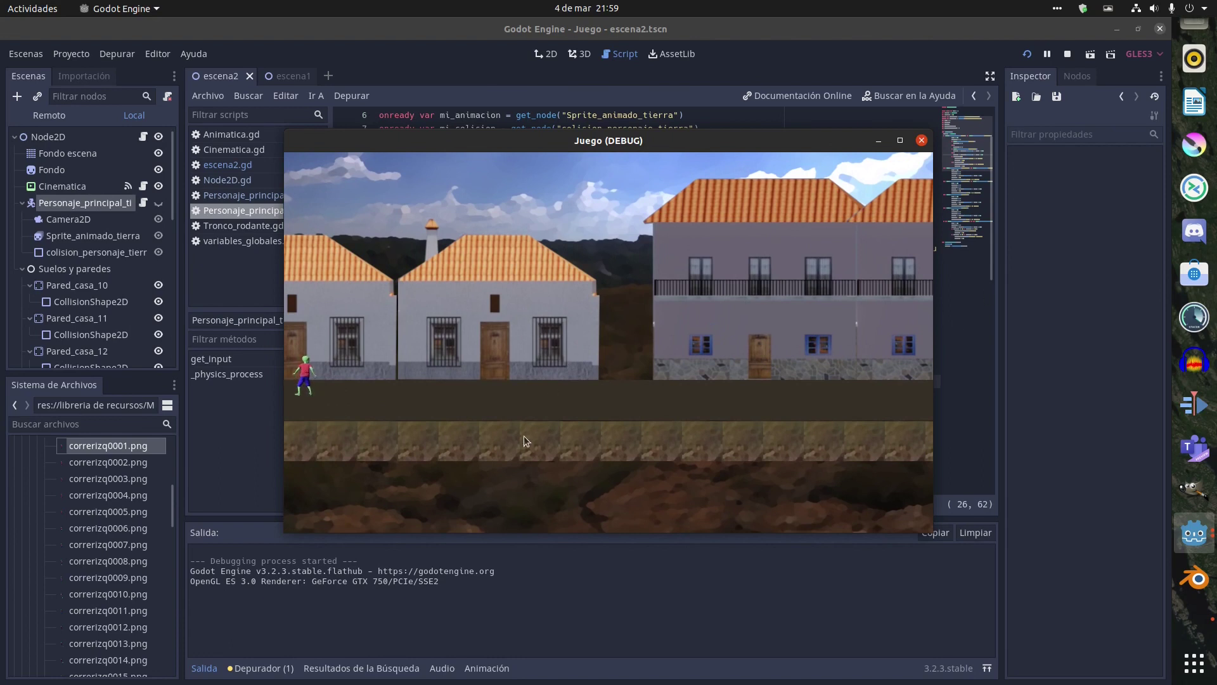
key(Left)
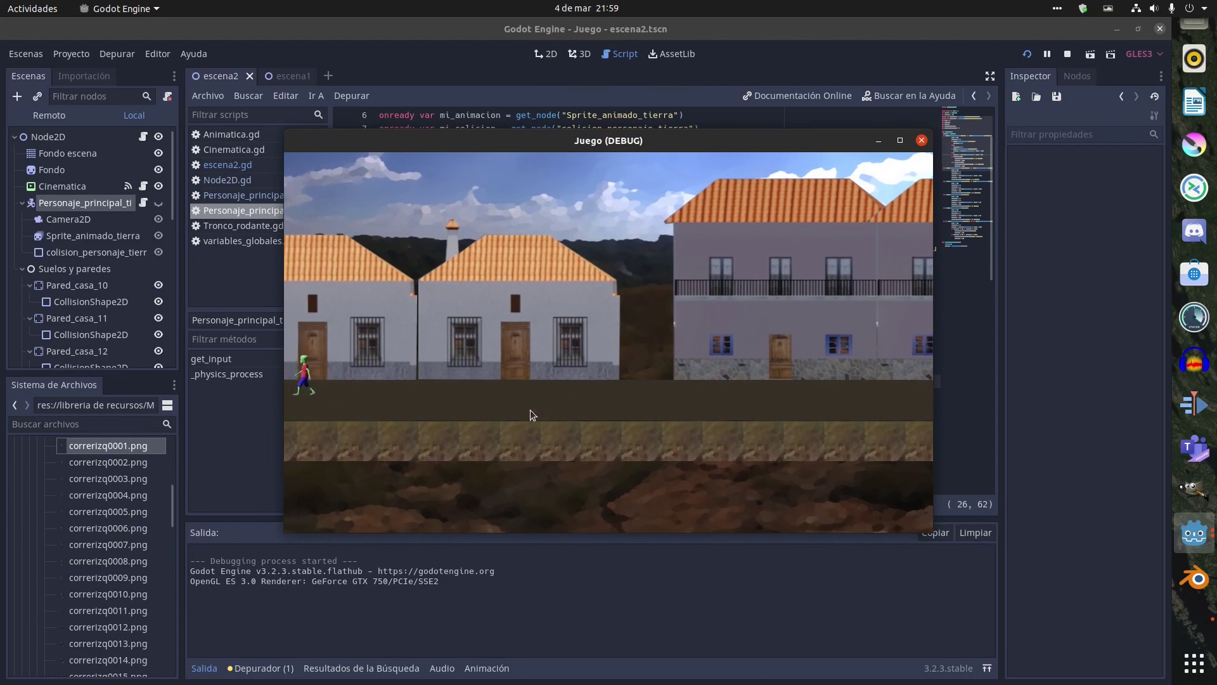
key(Left)
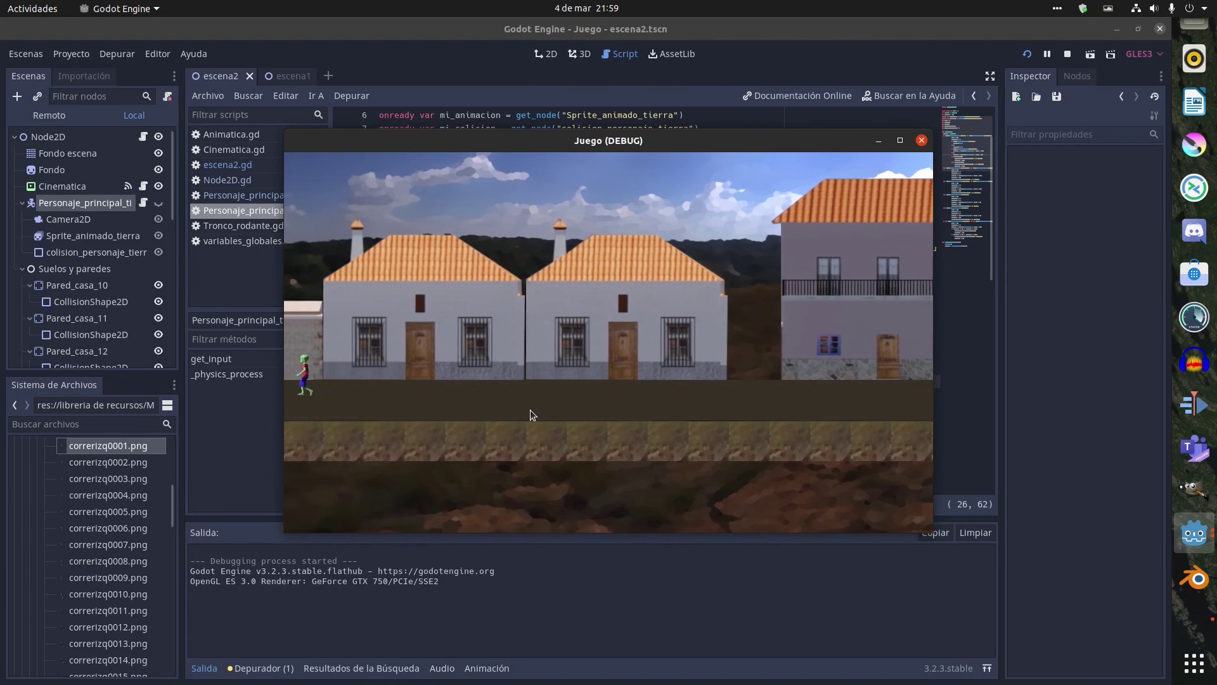
key(Left)
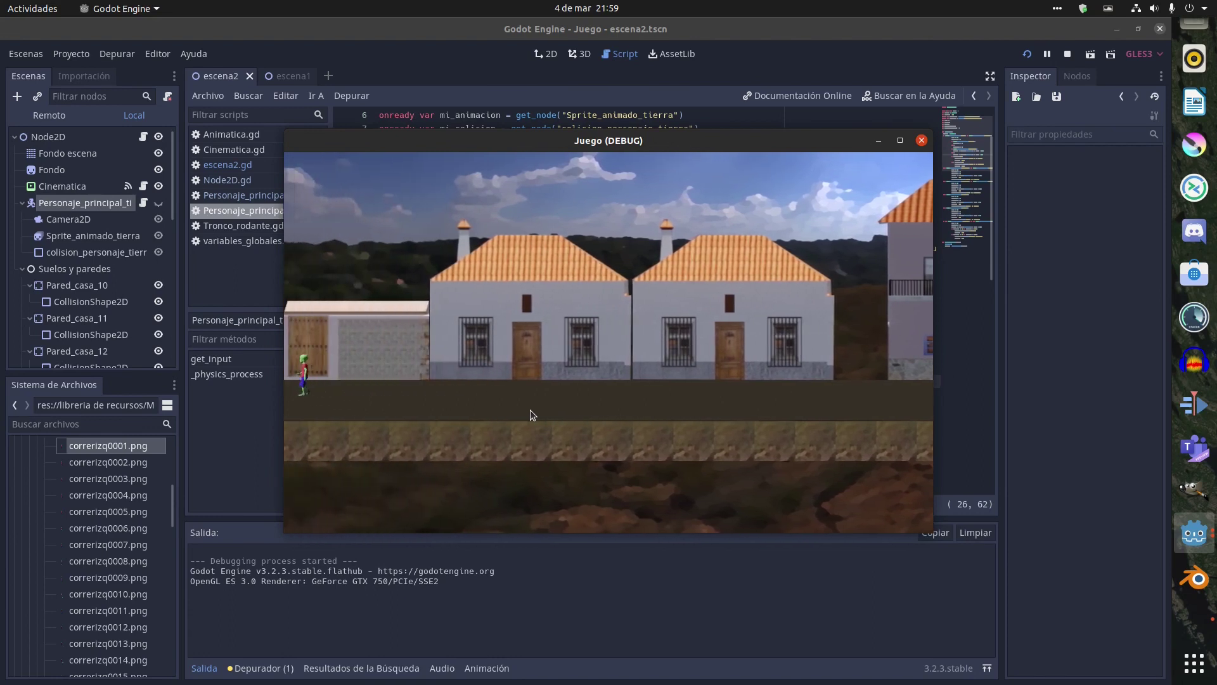
key(Left)
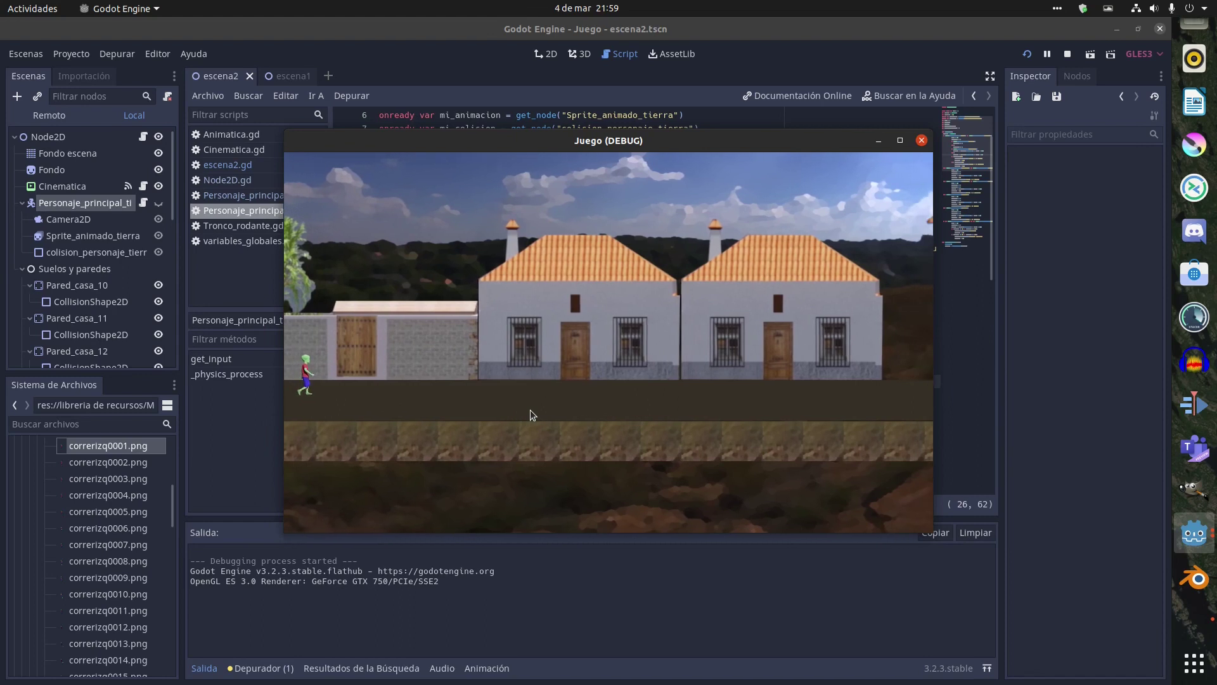
key(Left)
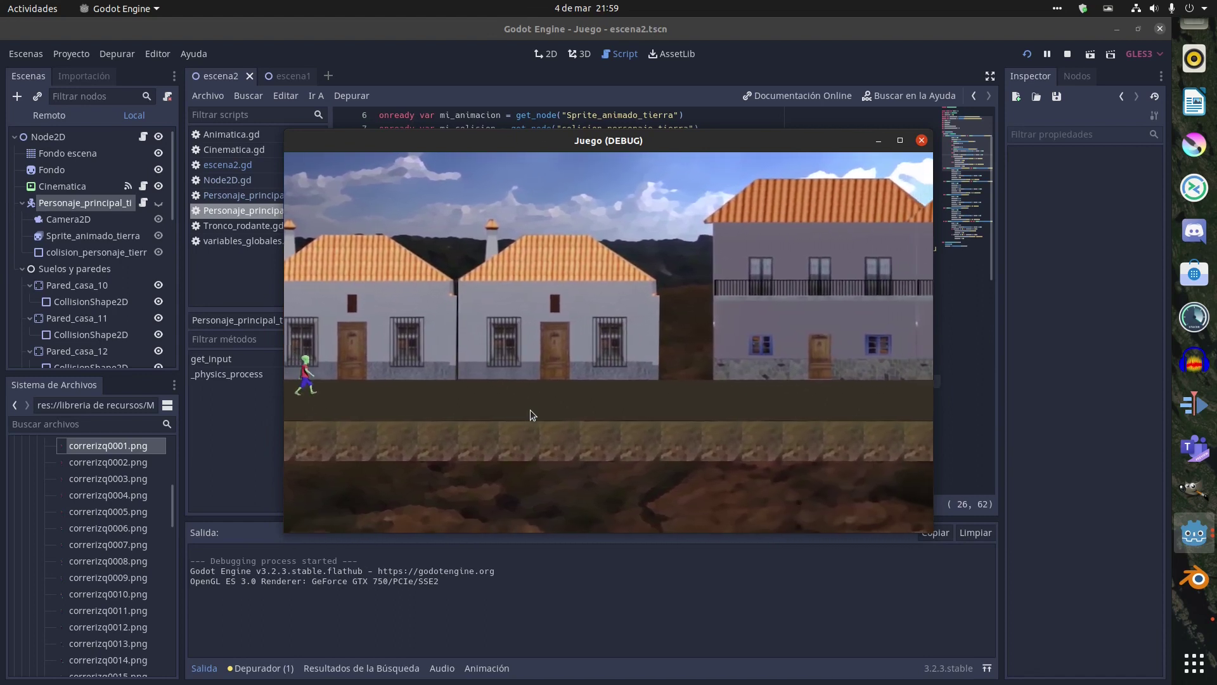
key(Left)
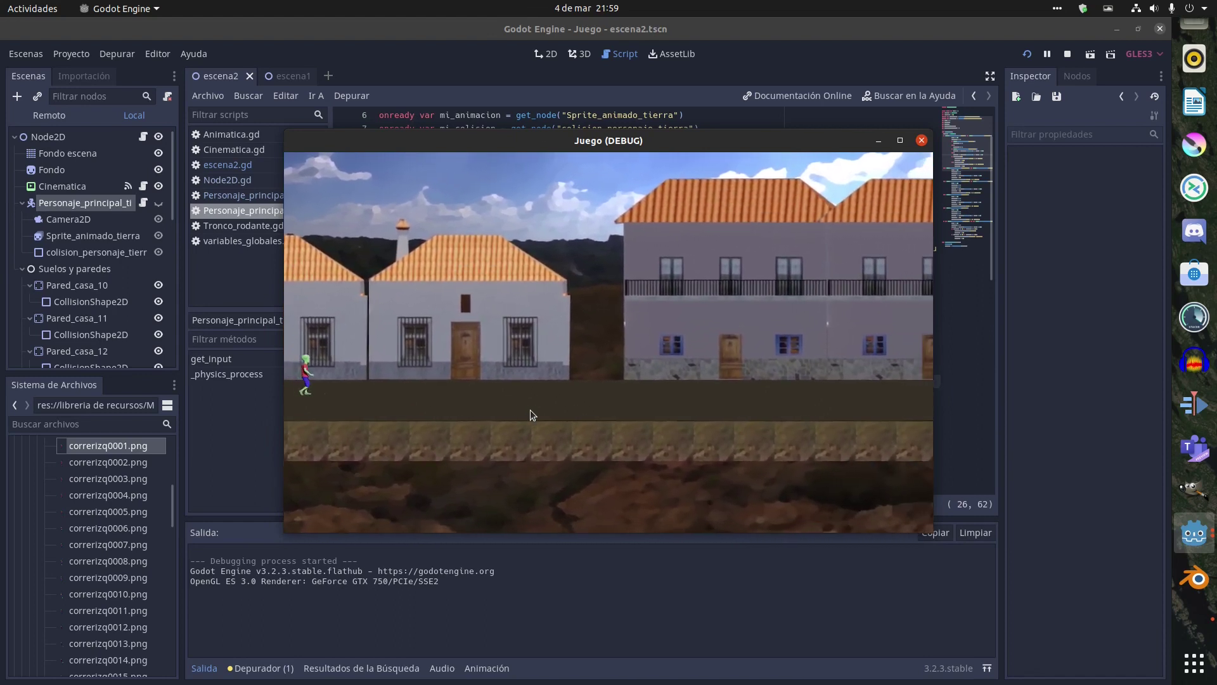
key(Left)
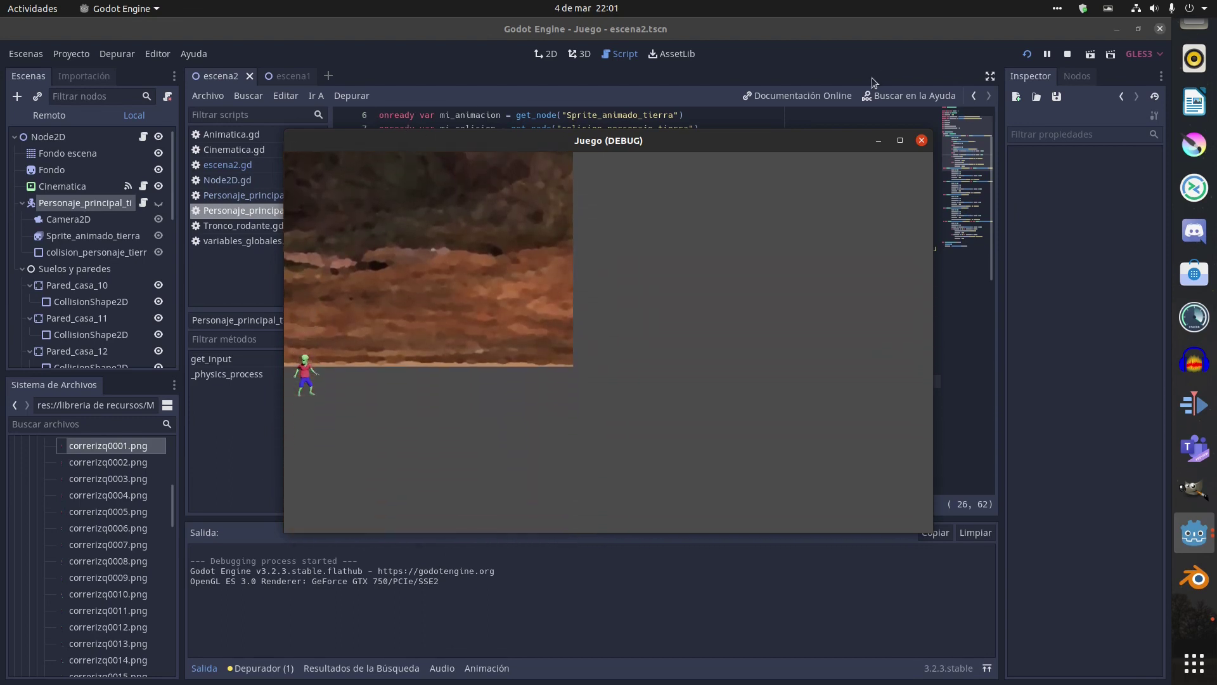
Stop the debug game, review Personaje_principal_tierra.gd's speed rules, and switch to escena1.
click(921, 140)
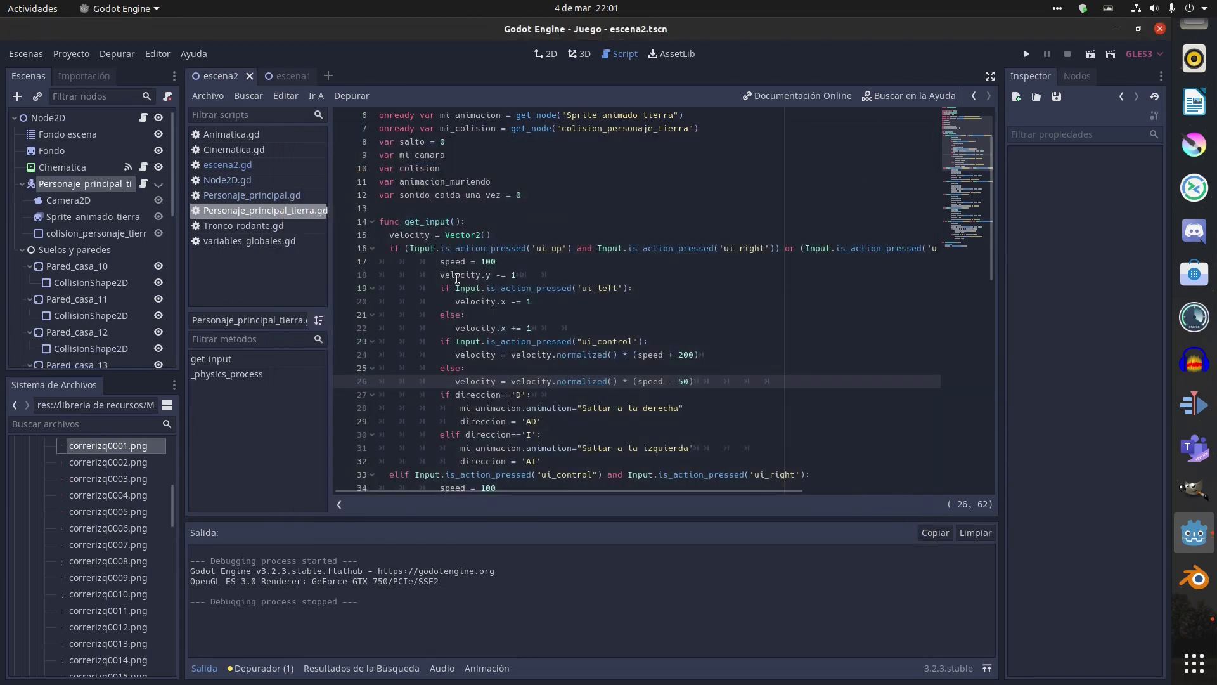
scroll(723, 210, up, 2)
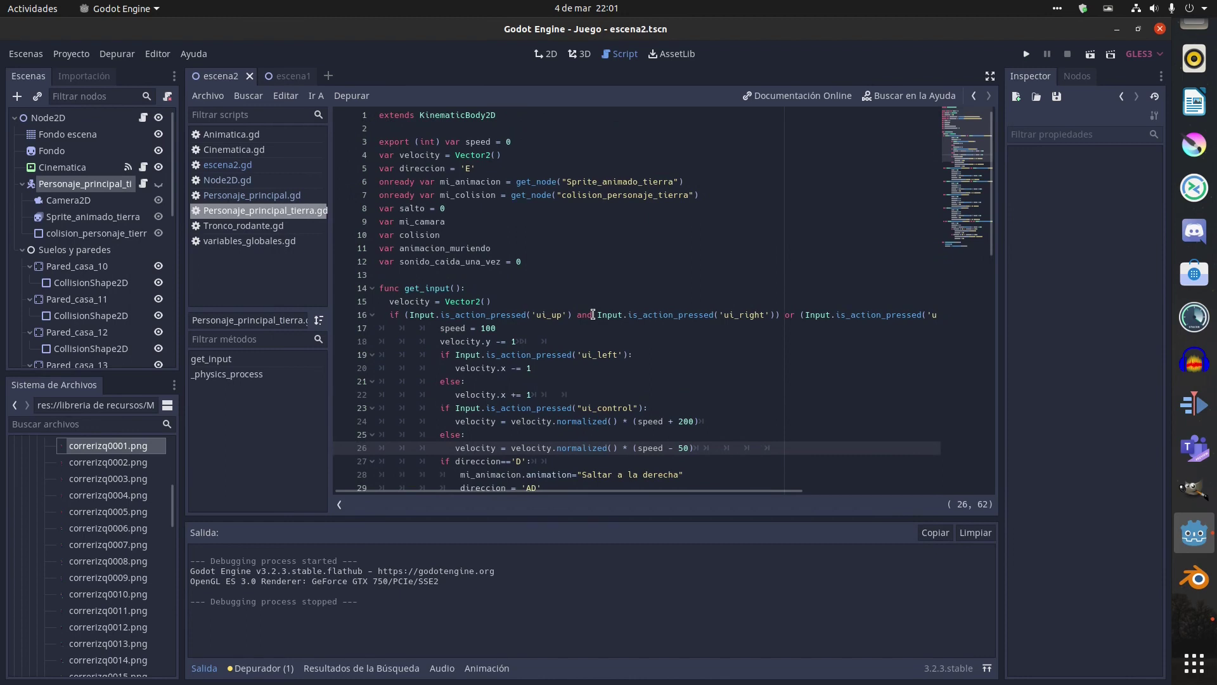
scroll(592, 314, down, 3)
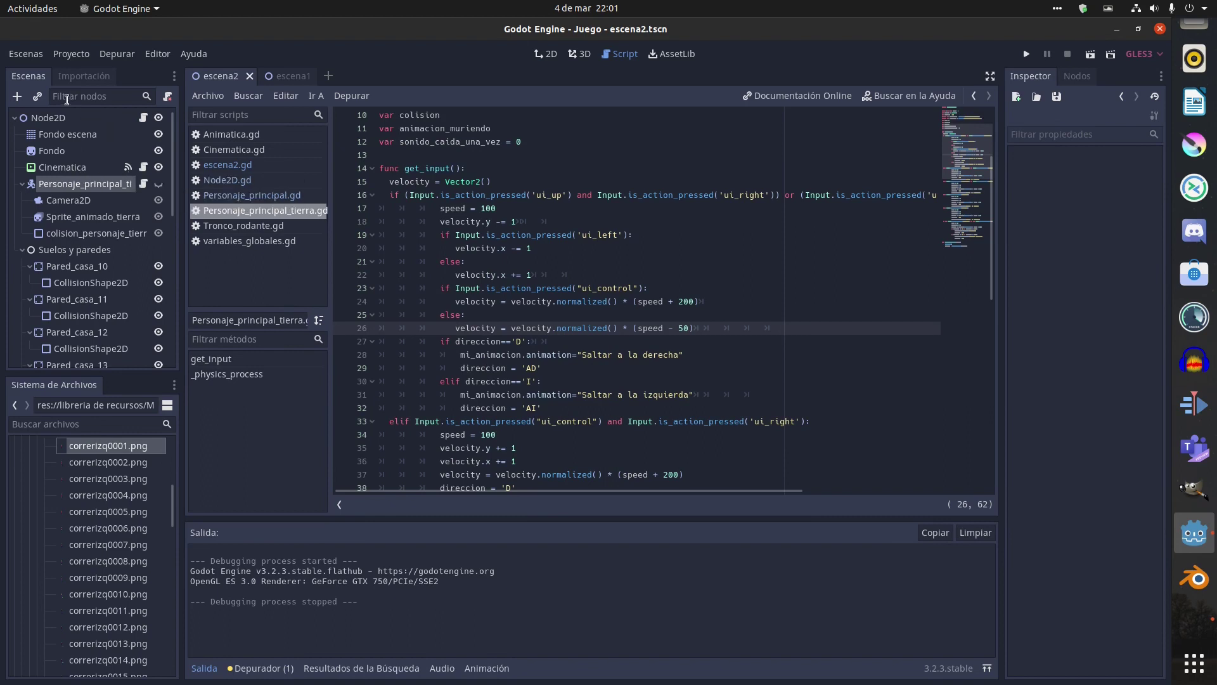
click(292, 75)
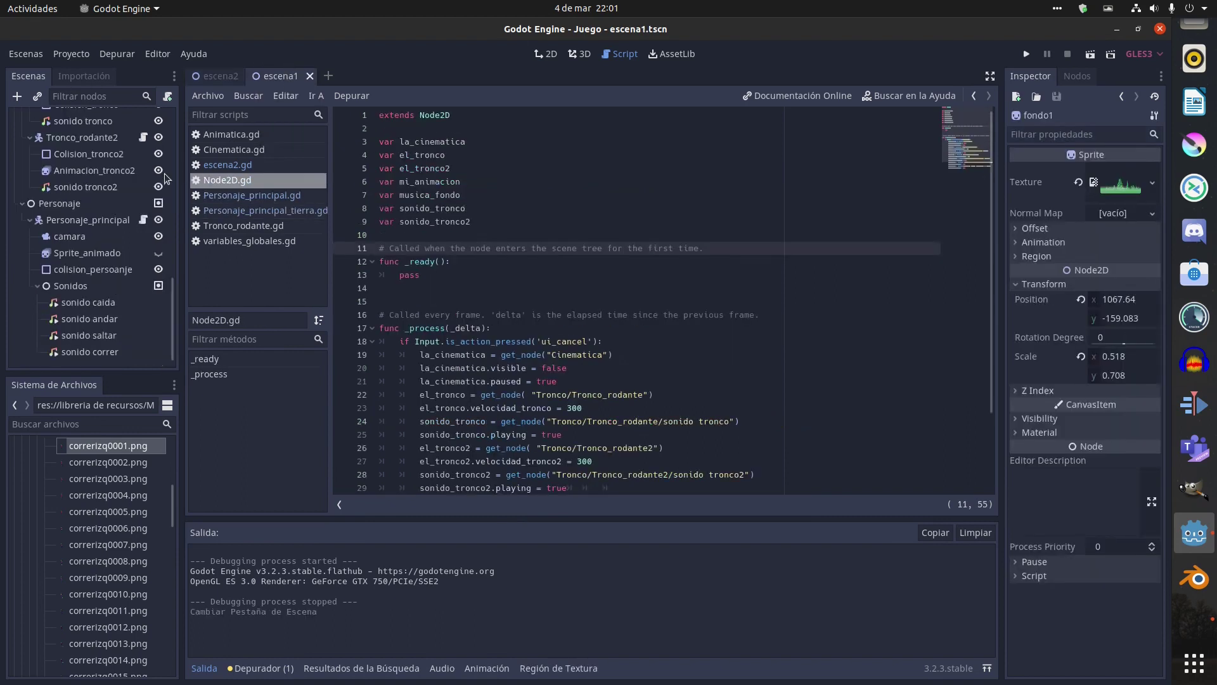
Open Personaje_principal.gd and scroll through its ui_control running code.
click(143, 220)
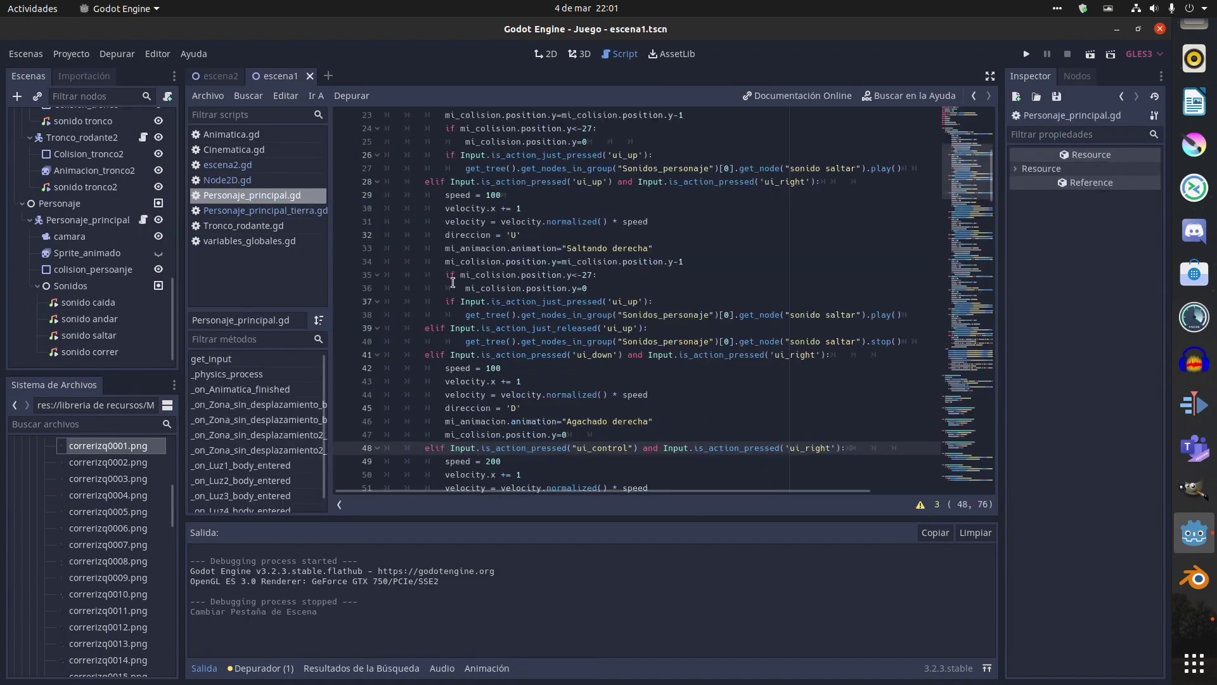
scroll(518, 238, down, 6)
scroll(519, 254, down, 12)
scroll(520, 267, down, 12)
scroll(521, 282, down, 8)
scroll(521, 281, down, 9)
scroll(520, 284, down, 4)
scroll(519, 286, down, 1)
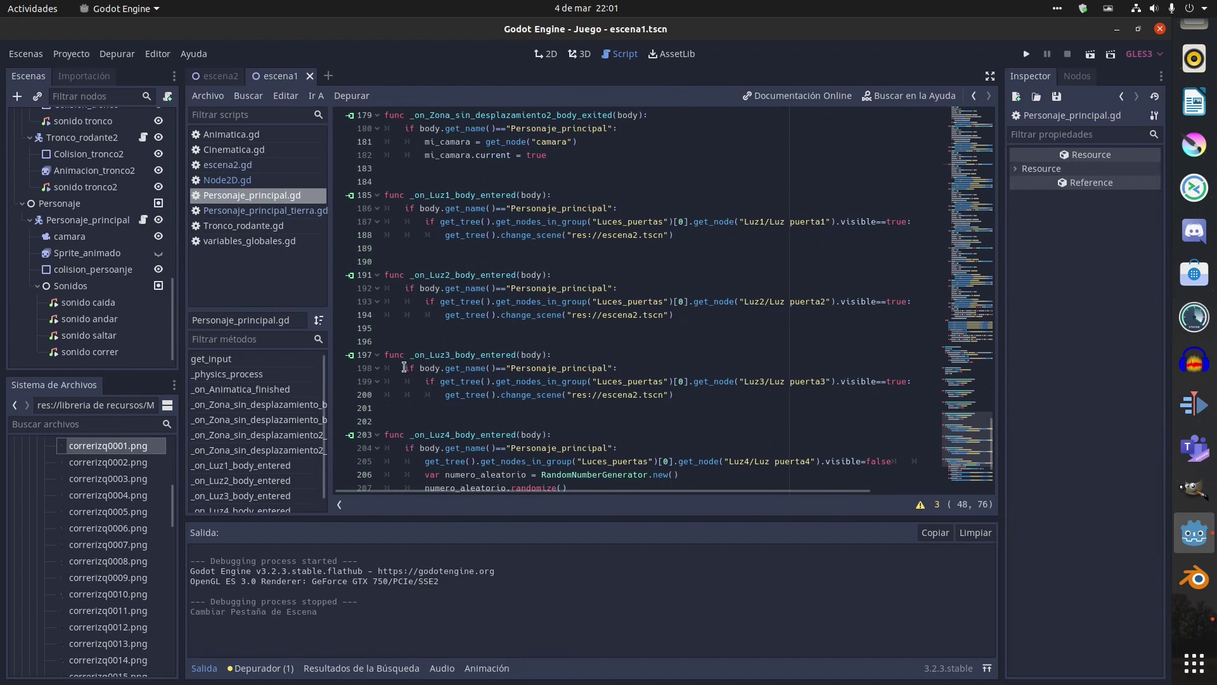
scroll(404, 367, up, 5)
scroll(399, 367, up, 7)
scroll(393, 367, up, 3)
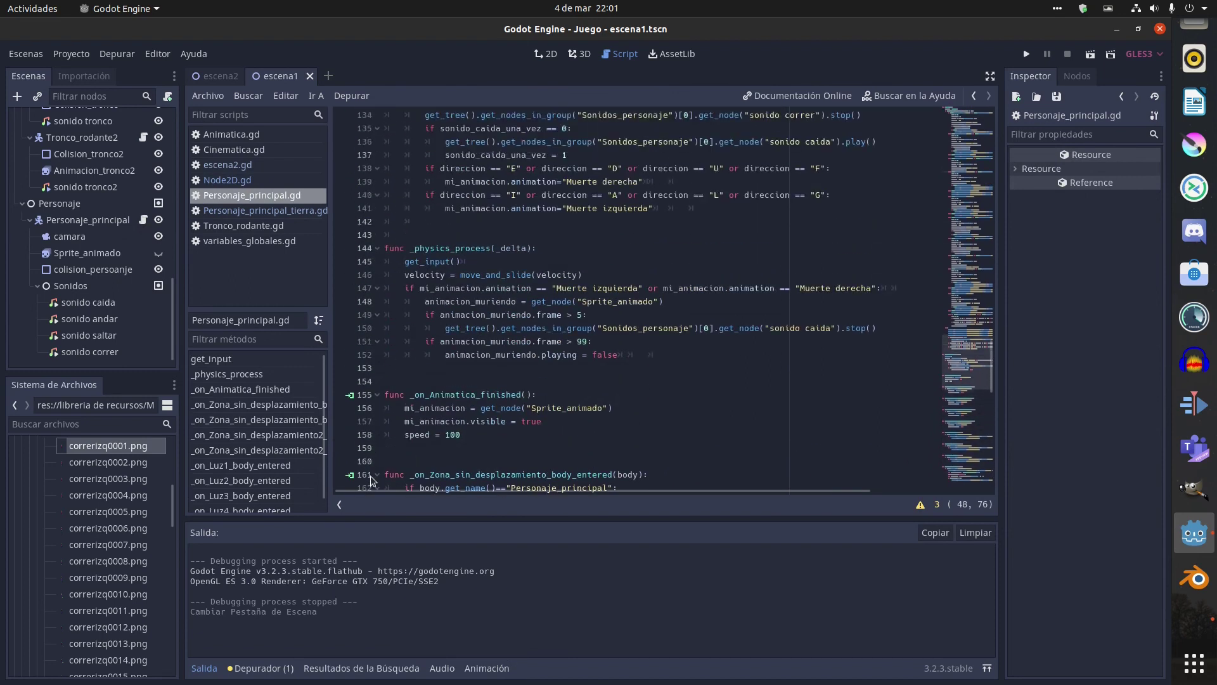
scroll(485, 416, down, 2)
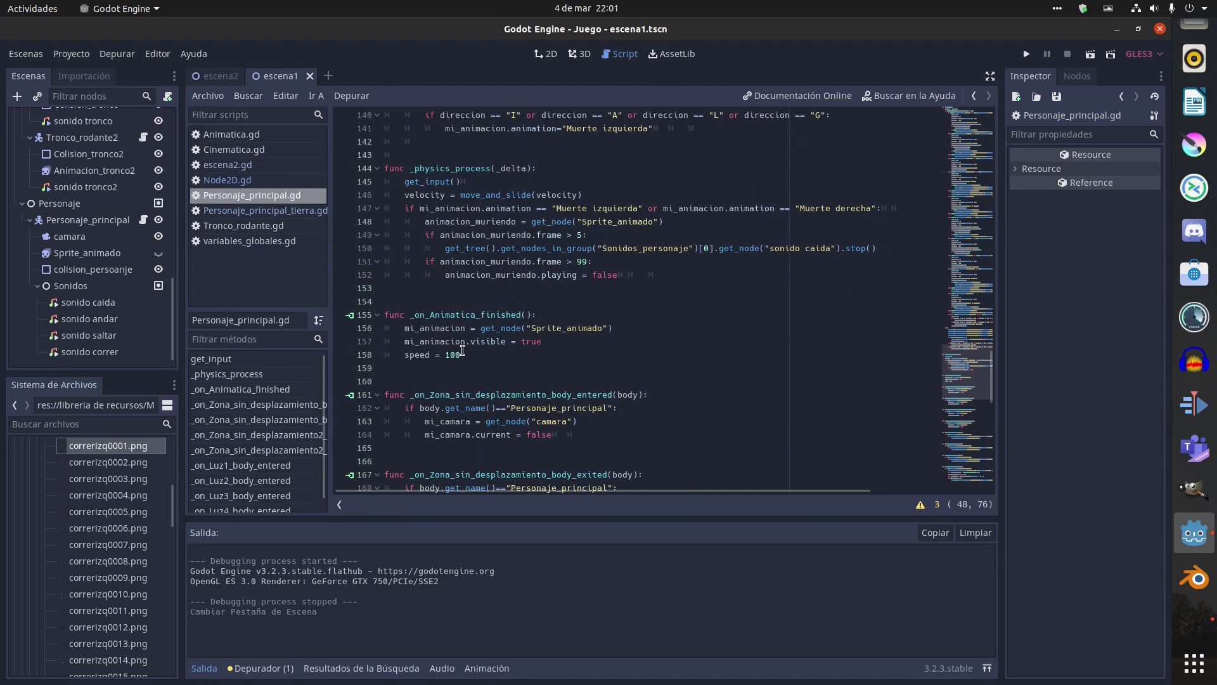
scroll(440, 355, down, 5)
scroll(437, 355, down, 4)
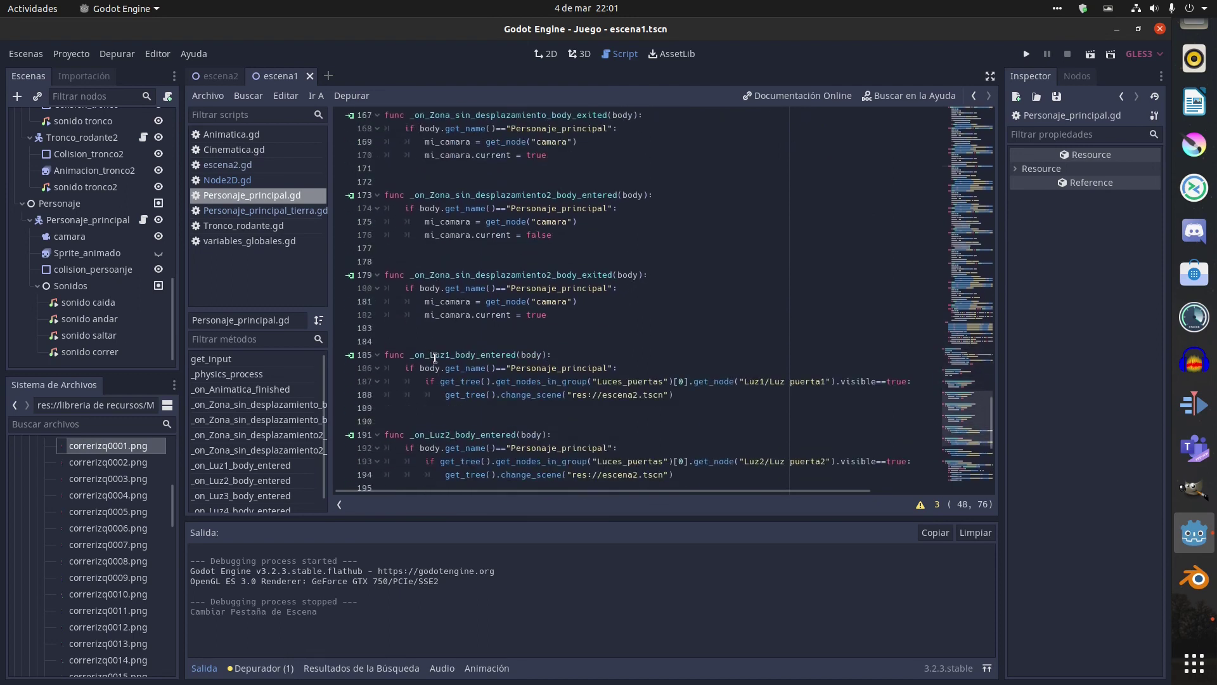
scroll(435, 357, down, 4)
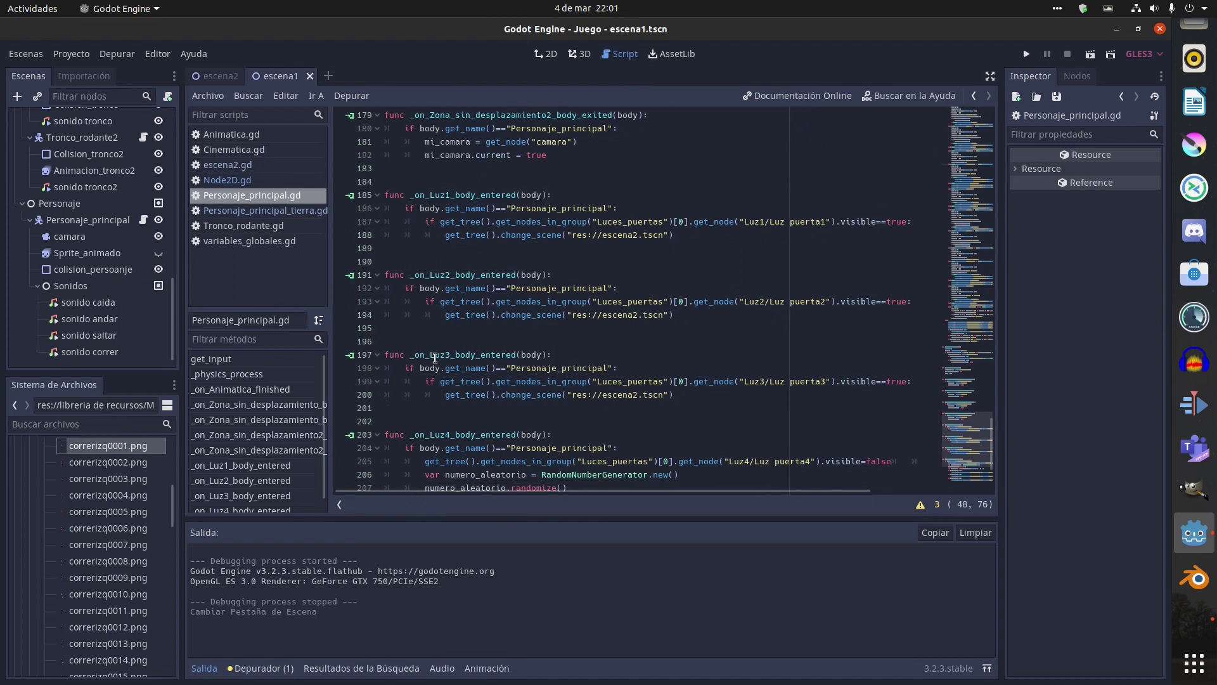
scroll(462, 332, down, 3)
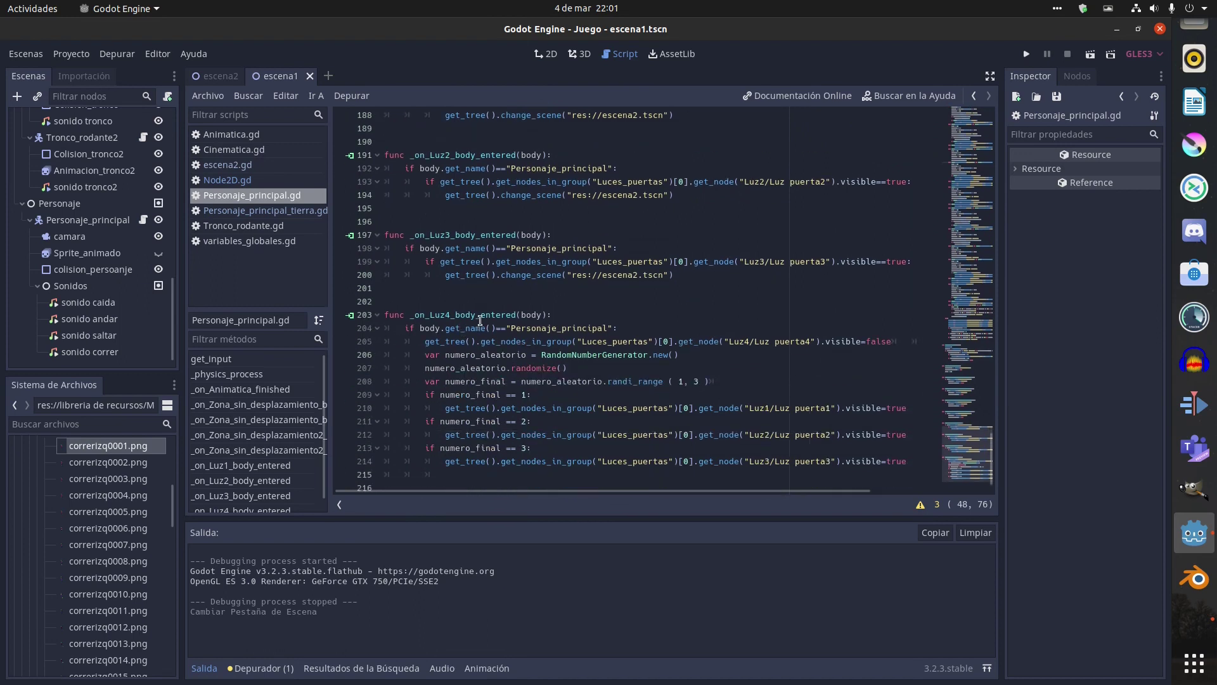
scroll(481, 320, down, 1)
scroll(559, 412, up, 6)
scroll(556, 410, up, 6)
scroll(554, 407, up, 5)
scroll(550, 405, up, 5)
scroll(550, 404, up, 6)
scroll(550, 406, up, 6)
scroll(550, 407, up, 7)
scroll(550, 409, up, 6)
scroll(550, 411, up, 1)
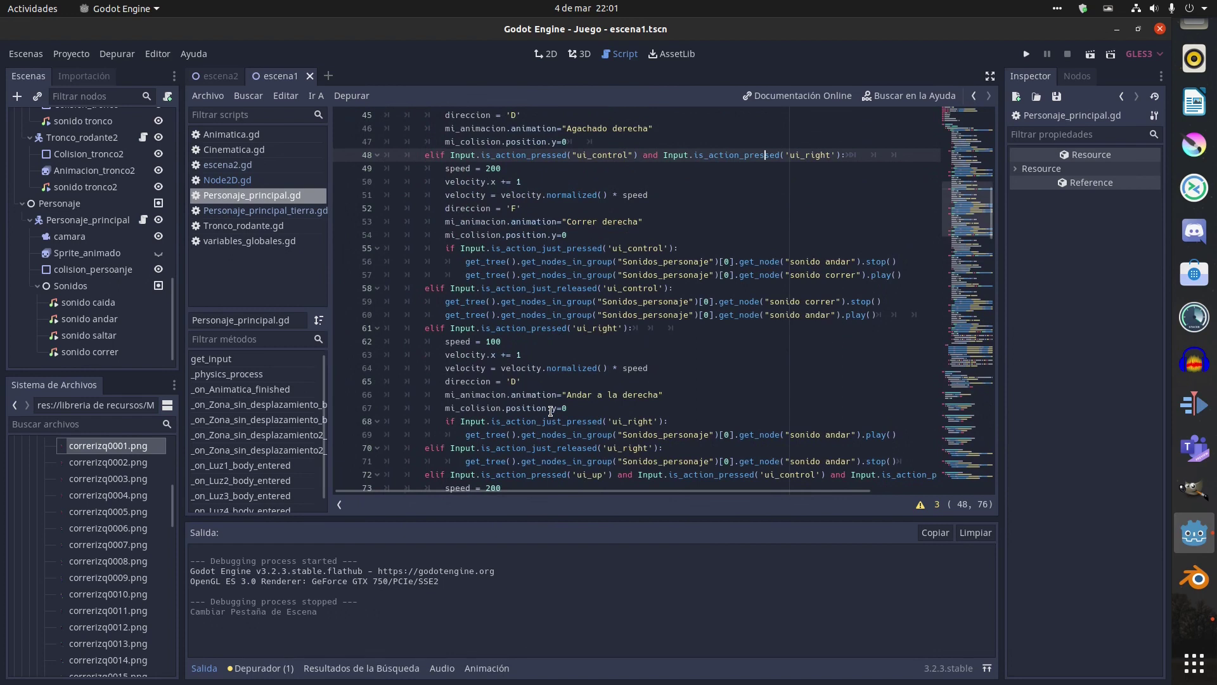
scroll(475, 353, up, 7)
scroll(479, 353, up, 8)
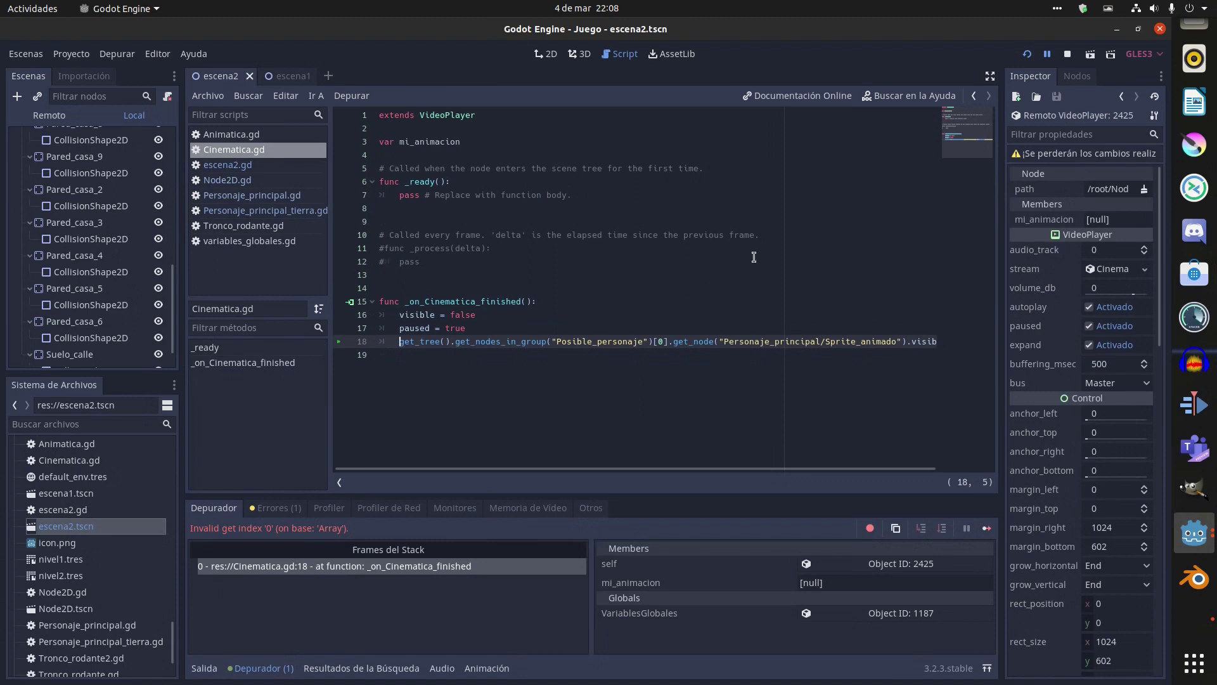
Run escena2 until the debugger halts on the Invalid get index '0' error in Cinematica.gd.
click(1056, 9)
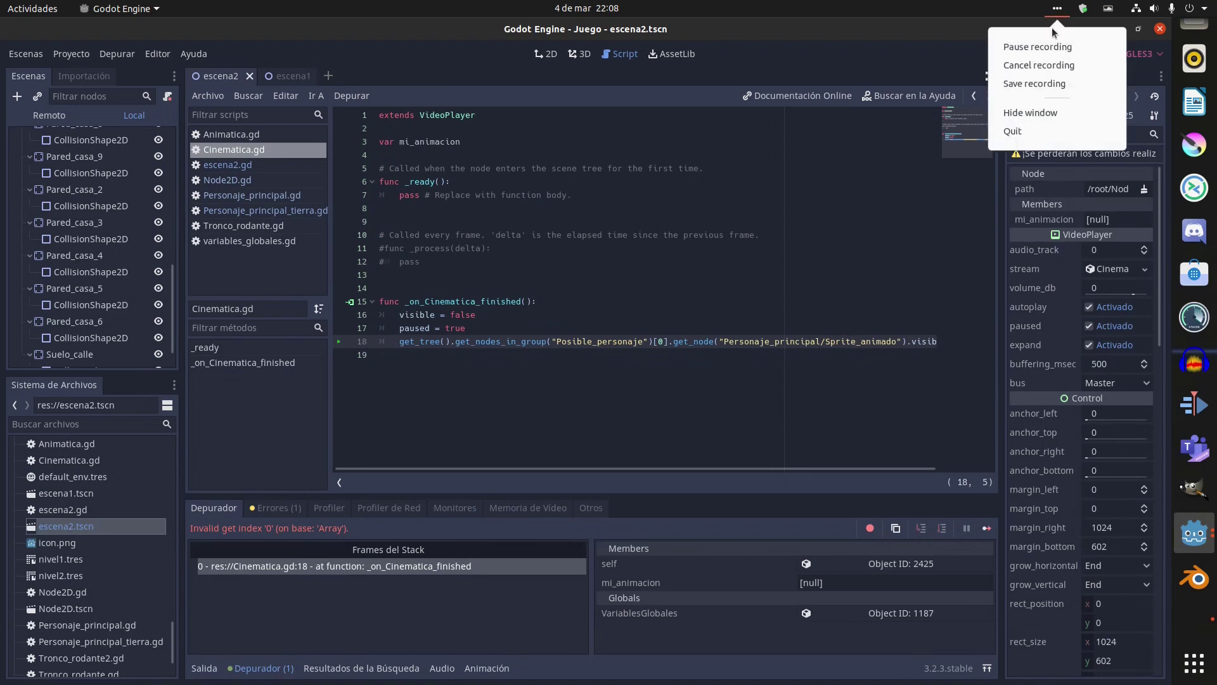